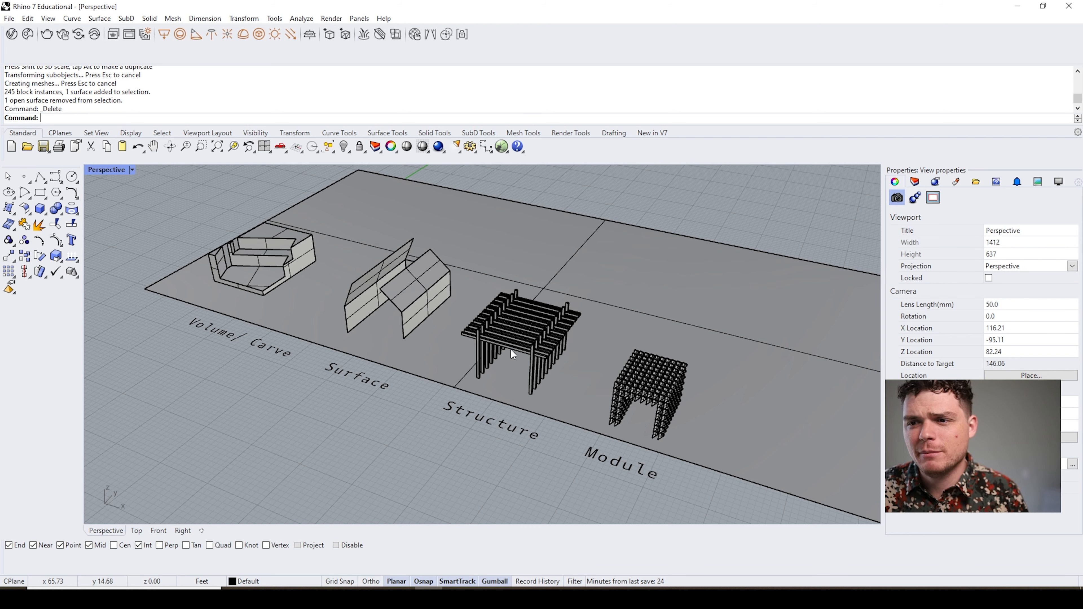
- Examine the four sample models labelled Volume/Carve, Surface, Structure and Module, ending on the Volume/Carve example
{"action": "scroll", "coordinate": [533, 357], "scroll_direction": "up", "scroll_amount": 5}
{"action": "right_click_drag", "start_coordinate": [533, 357], "coordinate": [502, 315]}
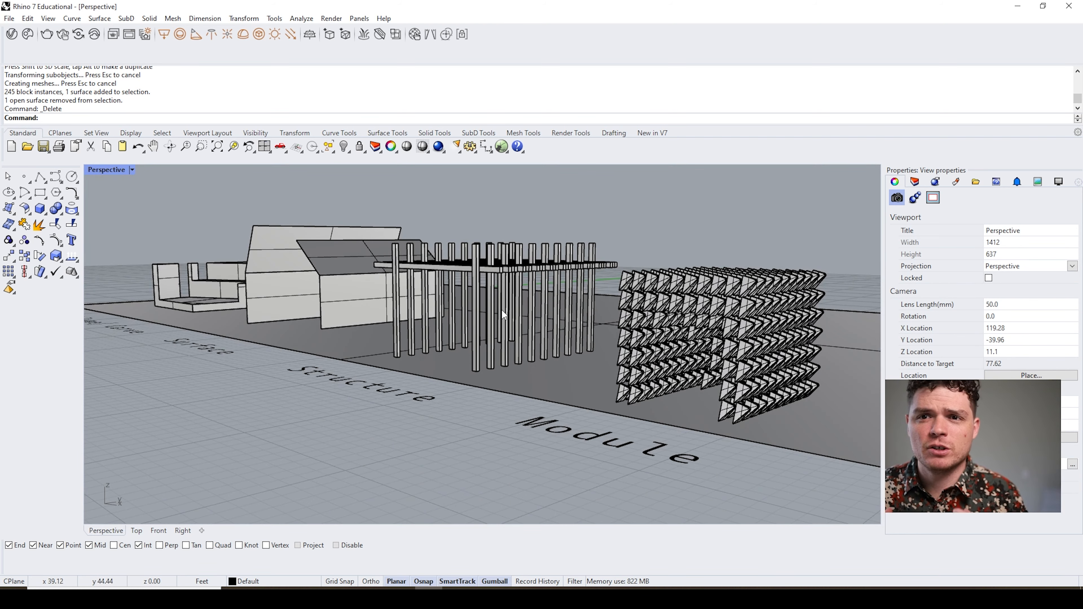
{"action": "scroll", "coordinate": [445, 368], "scroll_direction": "down", "scroll_amount": 3}
{"action": "right_click_drag", "start_coordinate": [445, 367], "coordinate": [565, 399]}
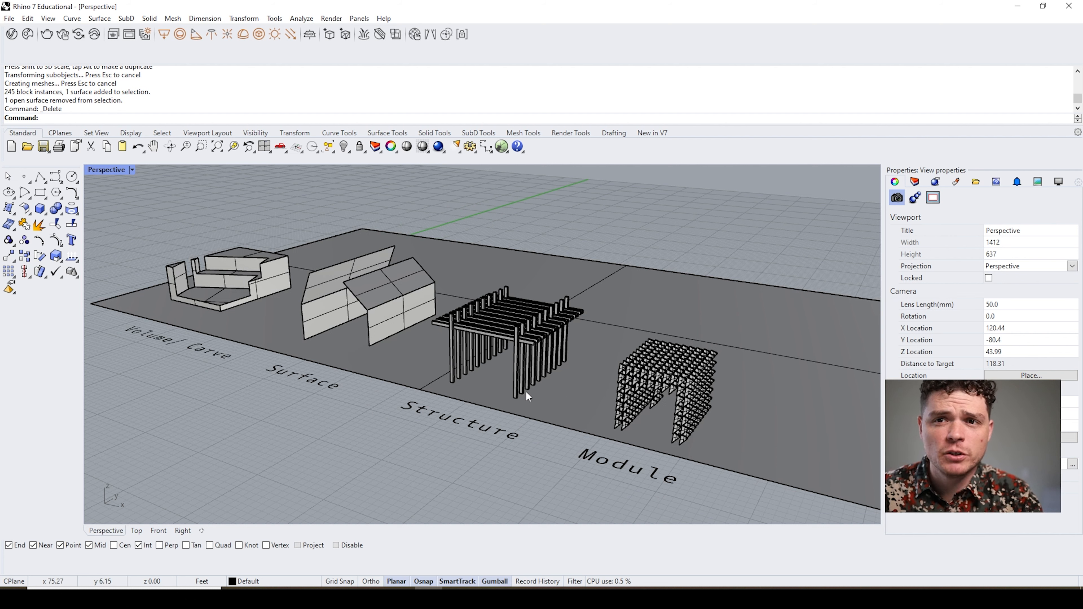
{"action": "right_click_drag", "start_coordinate": [228, 303], "coordinate": [412, 398], "text": "shift"}
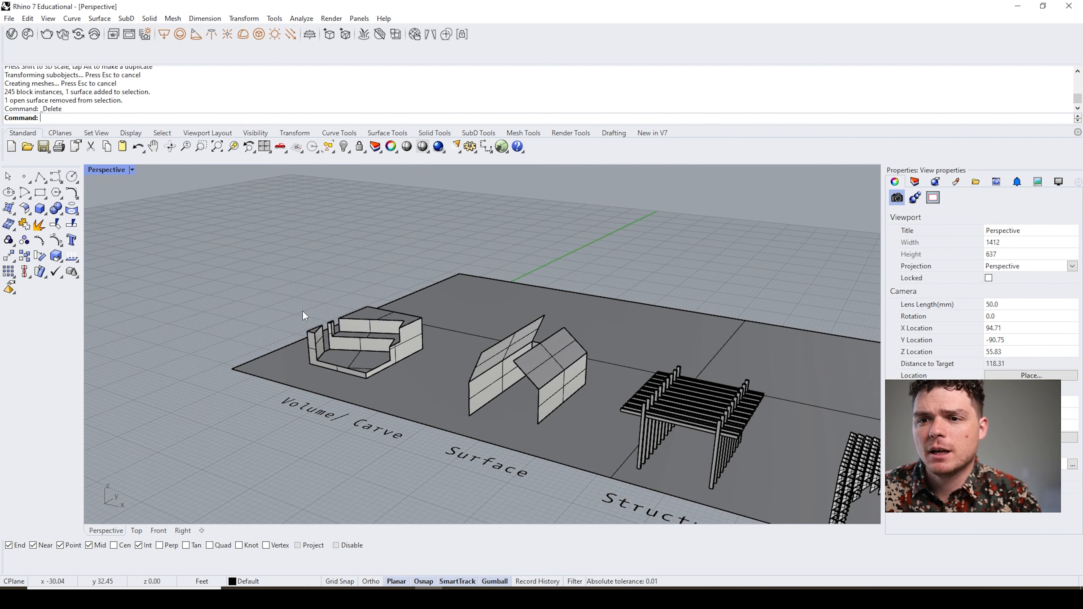
{"action": "scroll", "coordinate": [303, 312], "scroll_direction": "up", "scroll_amount": 3}
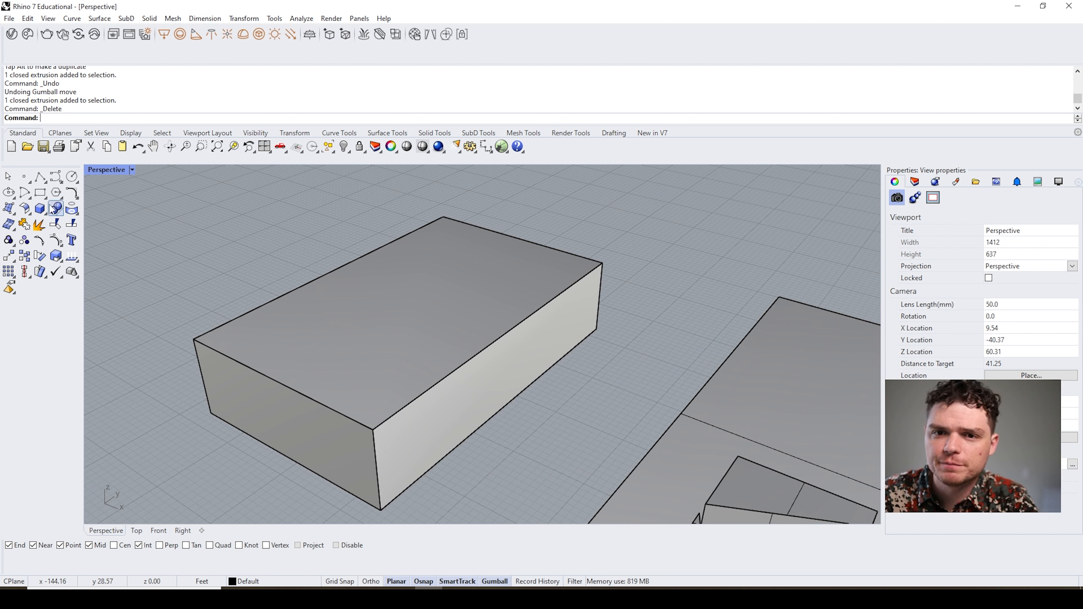
- Draw a small box on the large block's top face, starting from its left corner
{"action": "left_click", "coordinate": [40, 208]}
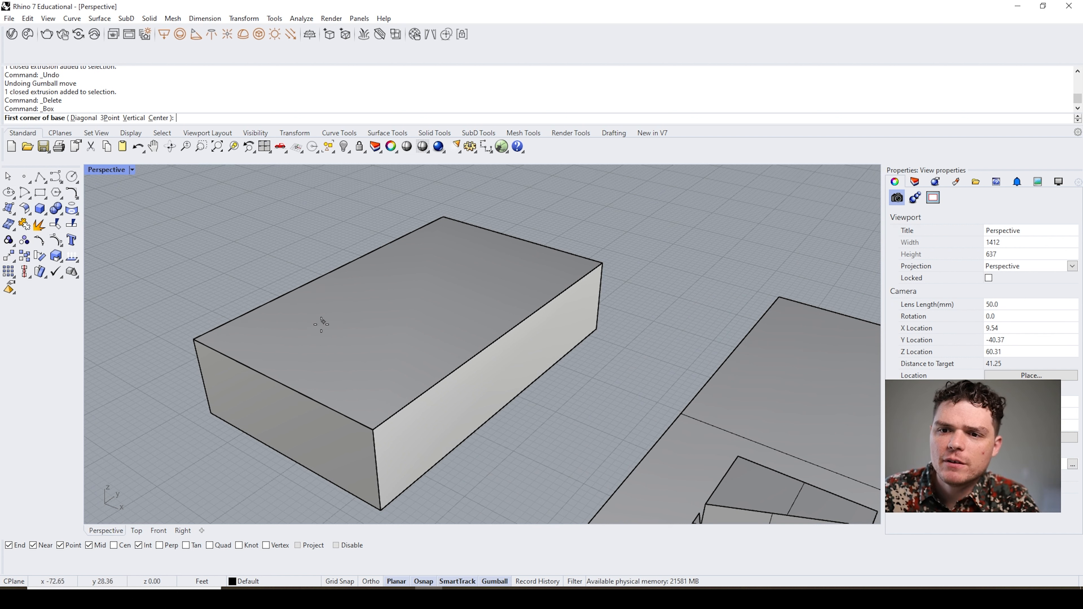
{"action": "left_click", "coordinate": [194, 340]}
{"action": "left_click", "coordinate": [272, 334]}
{"action": "left_click", "coordinate": [253, 322]}
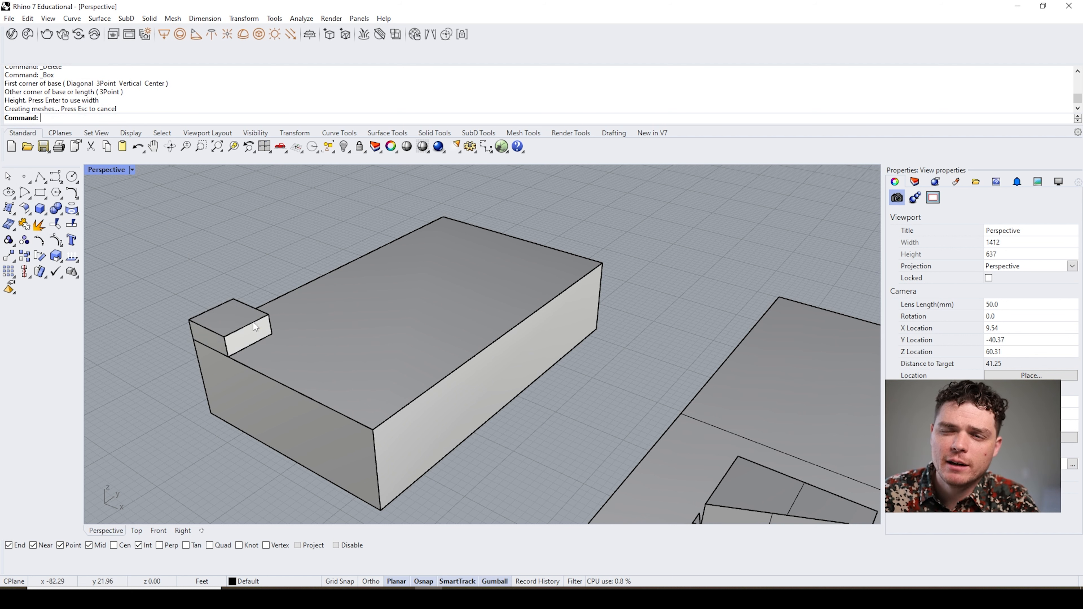
- Move the small box away from the corner to the inner part of the block's top face
{"action": "left_click", "coordinate": [254, 325]}
{"action": "left_click_drag", "start_coordinate": [258, 339], "coordinate": [342, 388]}
{"action": "left_click_drag", "start_coordinate": [347, 350], "coordinate": [392, 333]}
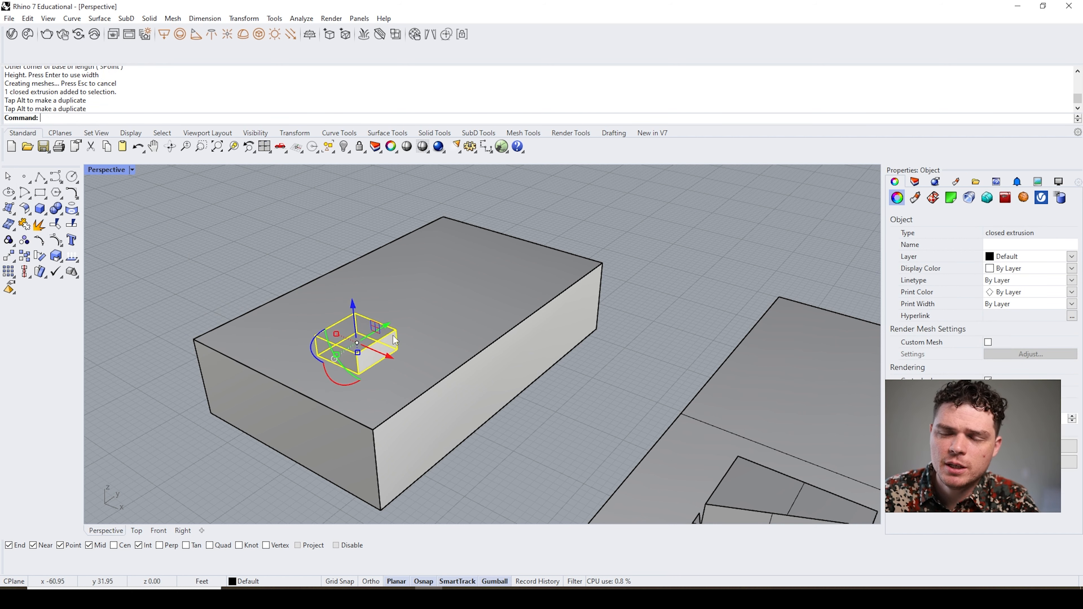
{"action": "left_click", "coordinate": [207, 283]}
- Scale the small box narrower along the block's length and lower it so it partly sinks into the block
{"action": "scroll", "coordinate": [409, 331], "scroll_direction": "up", "scroll_amount": 2}
{"action": "left_click", "coordinate": [351, 346]}
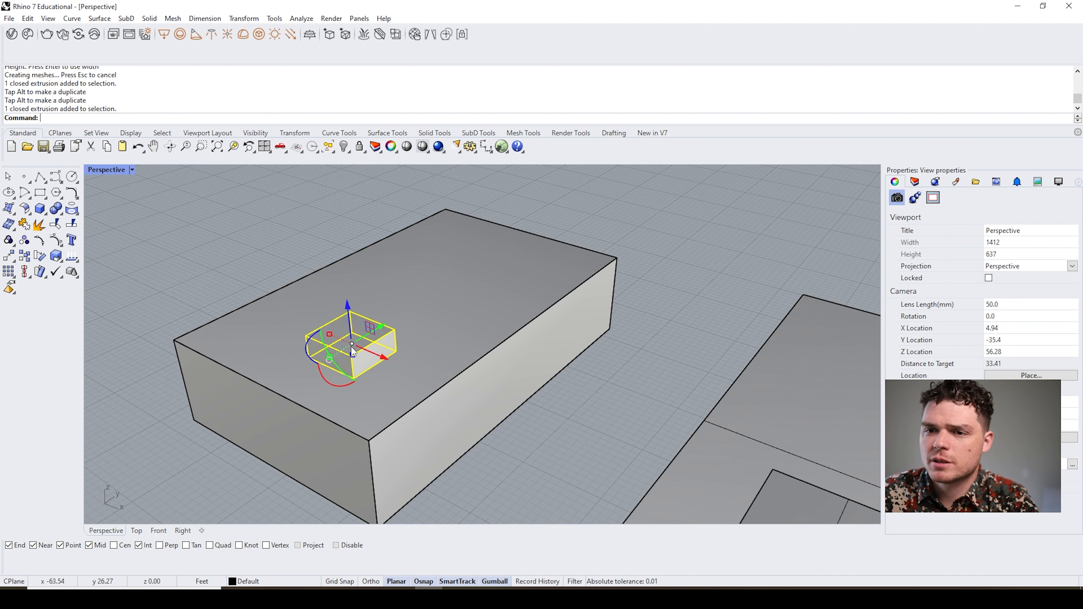
{"action": "scroll", "coordinate": [350, 346], "scroll_direction": "up", "scroll_amount": 2}
{"action": "left_click_drag", "start_coordinate": [325, 364], "coordinate": [364, 341]}
{"action": "left_click", "coordinate": [548, 426]}
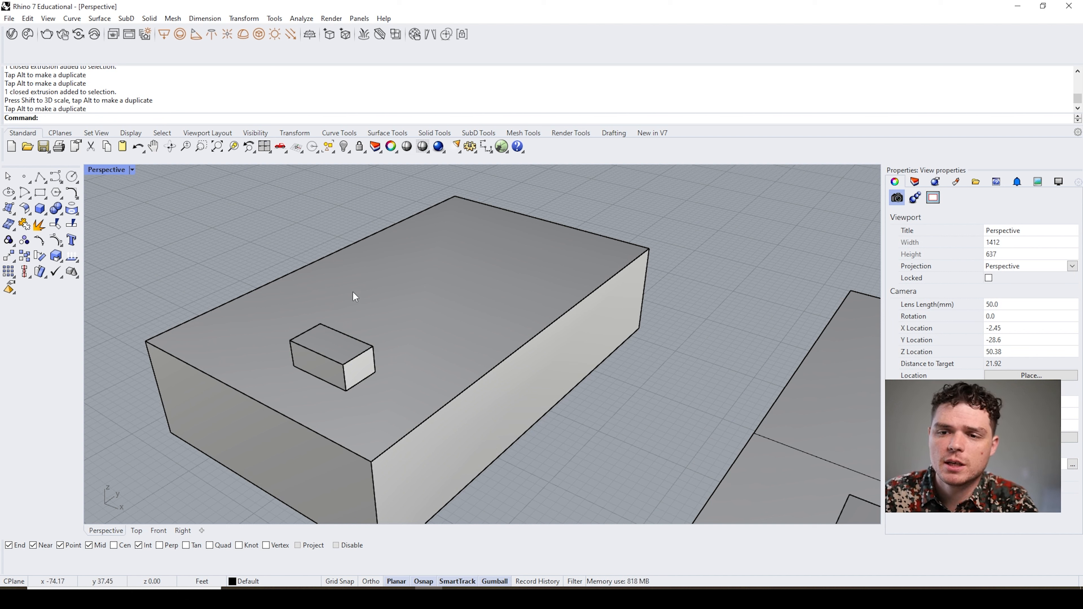
{"action": "left_click", "coordinate": [350, 349]}
{"action": "left_click_drag", "start_coordinate": [331, 321], "coordinate": [331, 326]}
{"action": "left_click", "coordinate": [290, 254]}
- Subtract the small box from the large block with BooleanDifference, using DeleteInput=No
{"action": "type", "text": "BooleanDifference"}
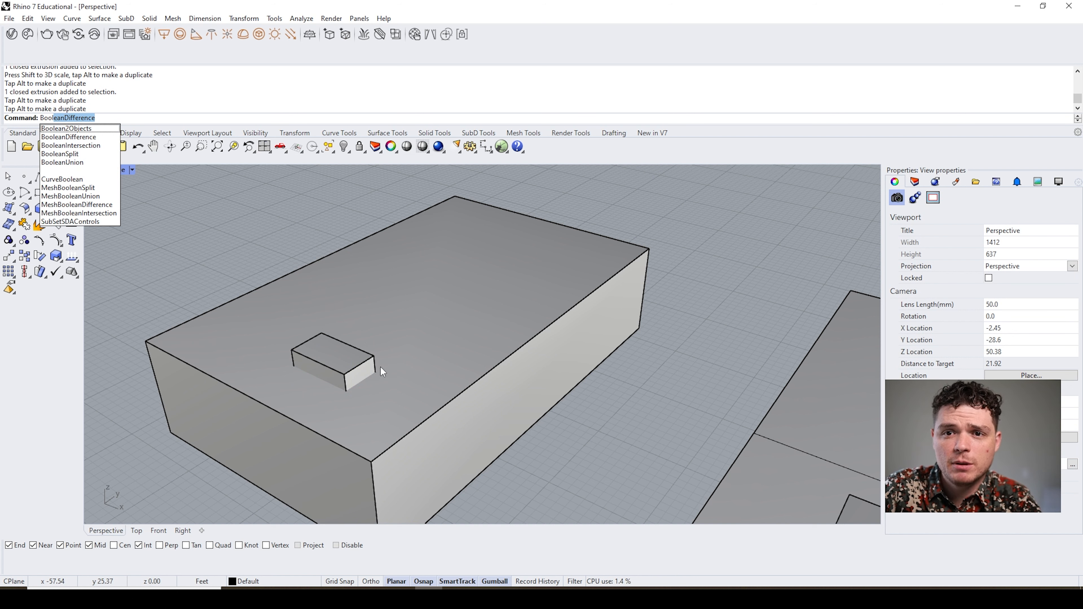
{"action": "key", "text": "Return"}
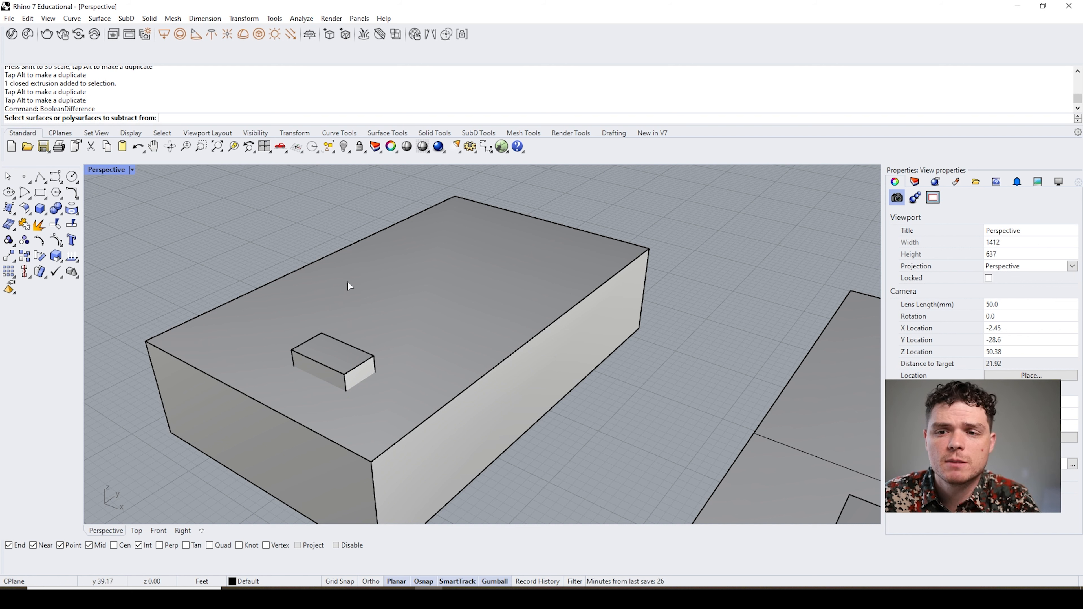
{"action": "left_click", "coordinate": [412, 296]}
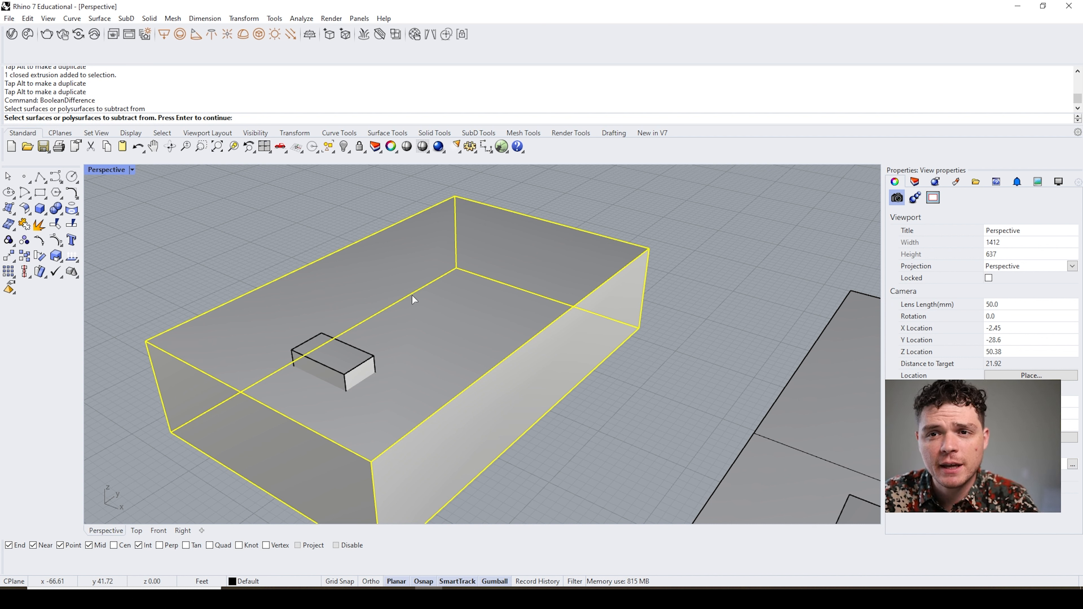
{"action": "key", "text": "Return"}
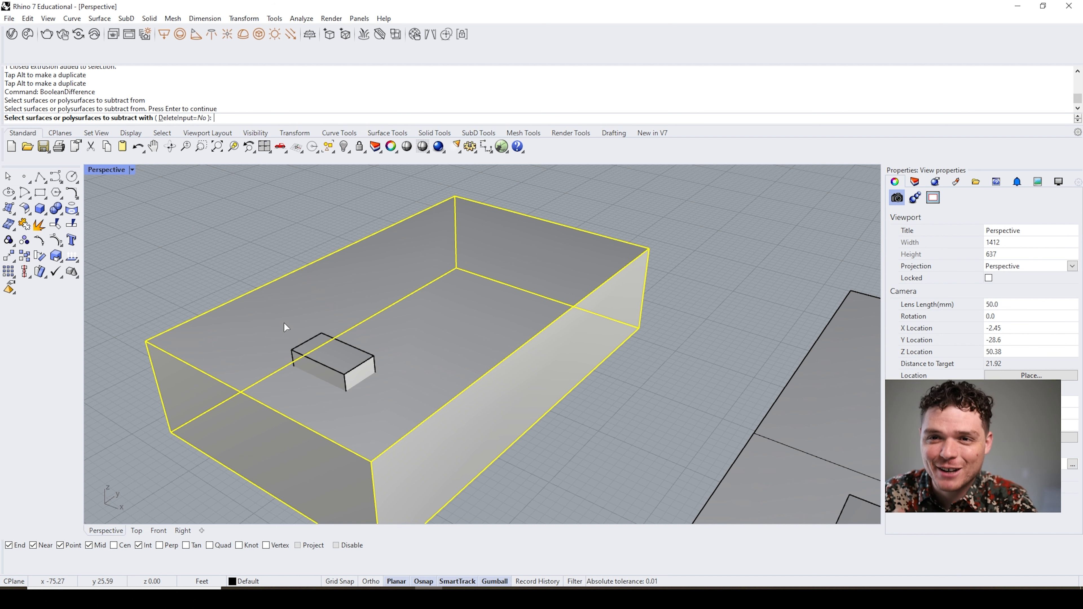
{"action": "left_click", "coordinate": [355, 376]}
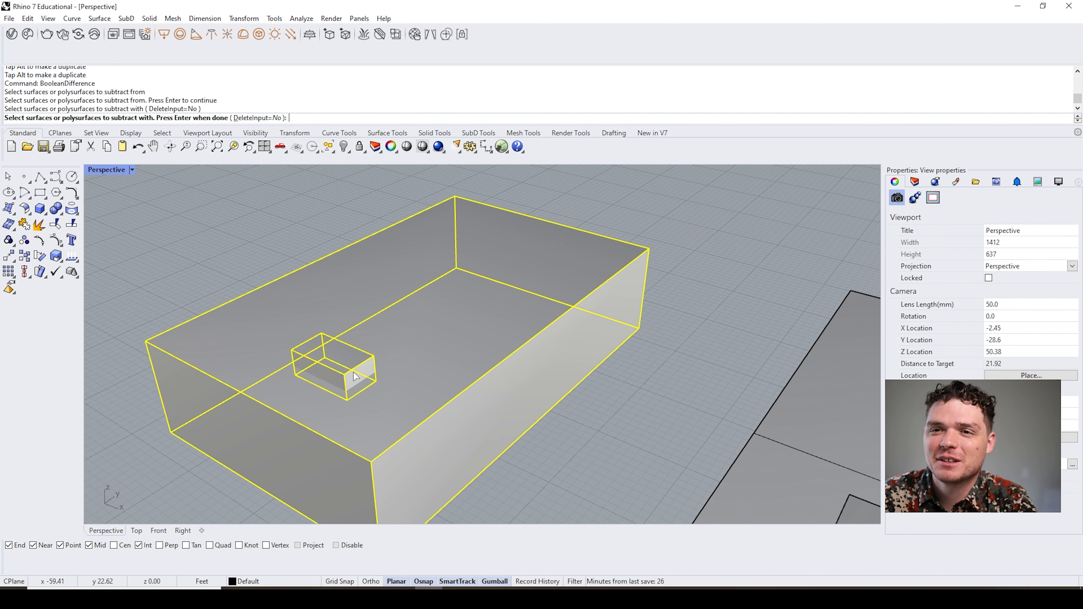
{"action": "key", "text": "Return"}
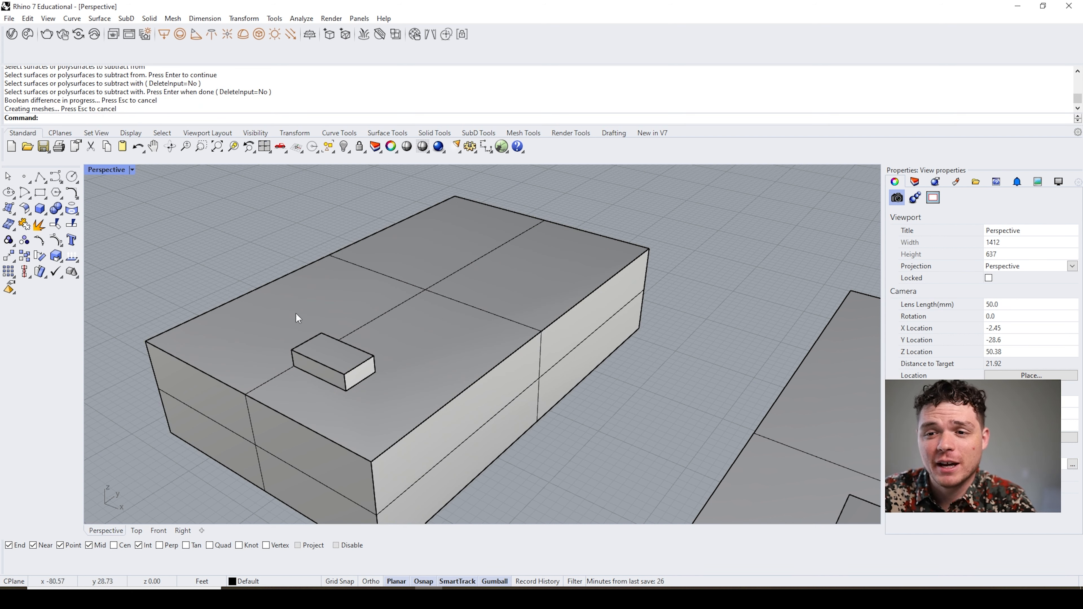
- Delete the leftover small box and inspect the recess cut into the block
{"action": "left_click", "coordinate": [335, 356]}
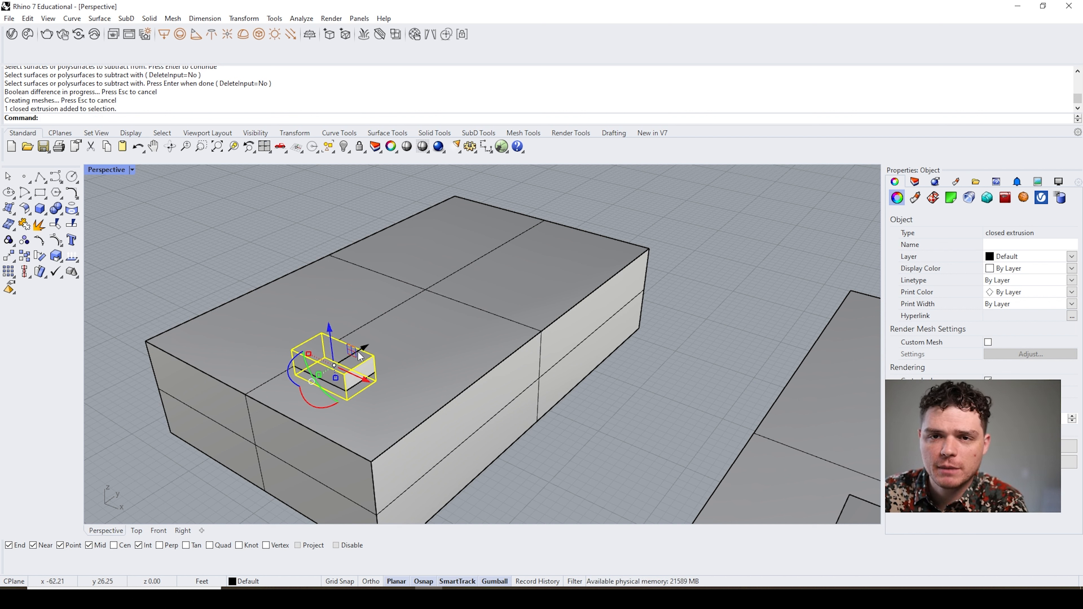
{"action": "key", "text": "Delete"}
{"action": "scroll", "coordinate": [342, 364], "scroll_direction": "up", "scroll_amount": 2}
{"action": "mouse_move", "coordinate": [343, 363]}
{"action": "right_mouse_down"}
{"action": "mouse_move", "coordinate": [346, 377]}
{"action": "mouse_move", "coordinate": [330, 377]}
{"action": "right_mouse_up"}
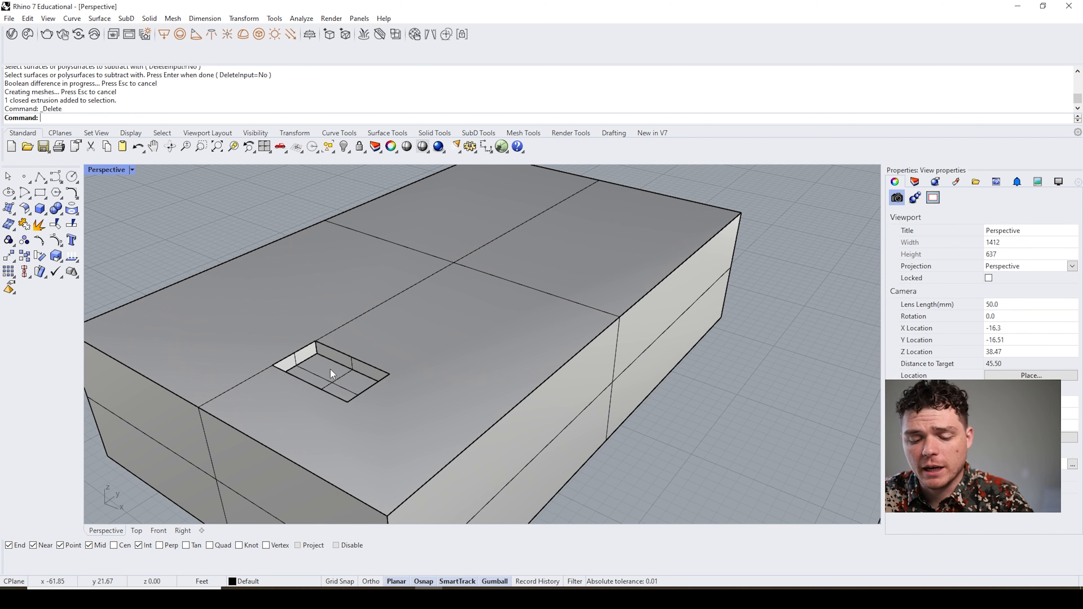
- Undo the small box's deletion and the Boolean difference
{"action": "key", "text": "ctrl+z"}
{"action": "key", "text": "ctrl+z"}
{"action": "left_click", "coordinate": [180, 218]}
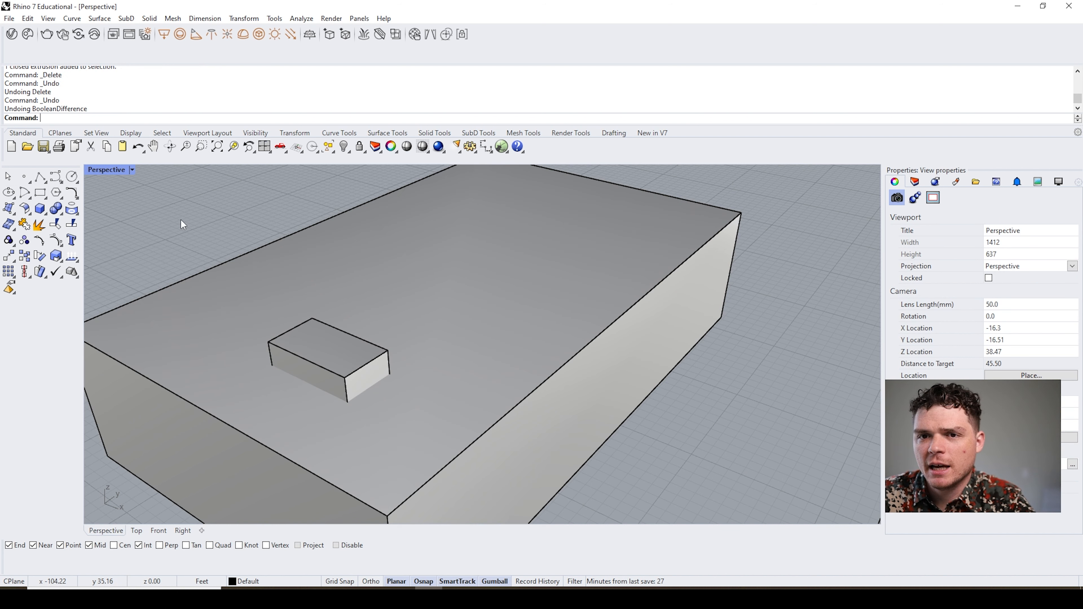
- Subtract the small box from the large block with BooleanDifference, using DeleteInput=Yes, and inspect the recess
{"action": "right_click", "coordinate": [315, 335]}
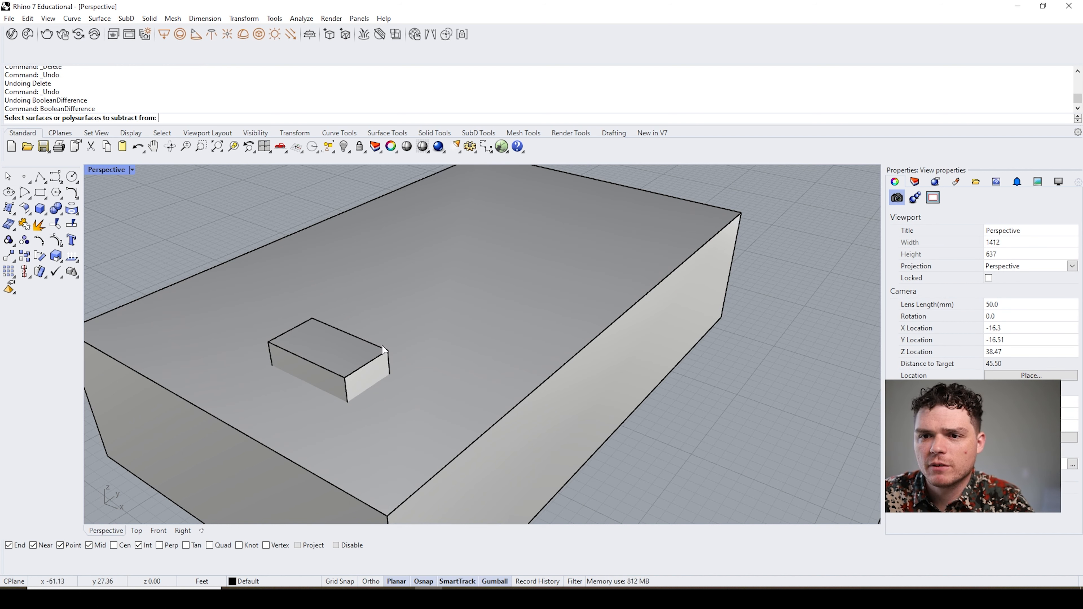
{"action": "left_click", "coordinate": [411, 345]}
{"action": "right_click", "coordinate": [411, 345]}
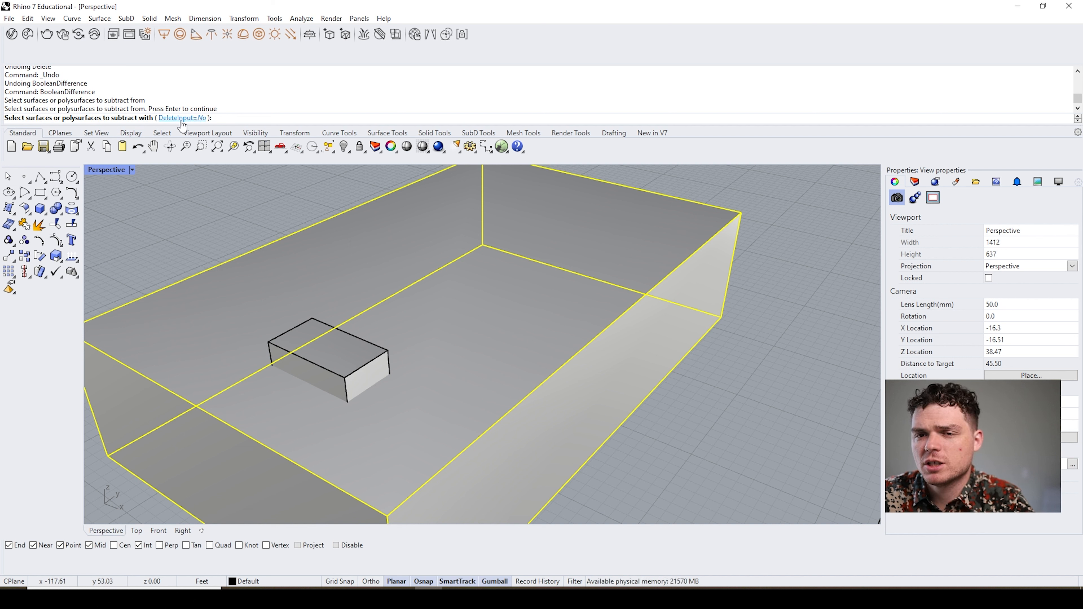
{"action": "left_click", "coordinate": [197, 119]}
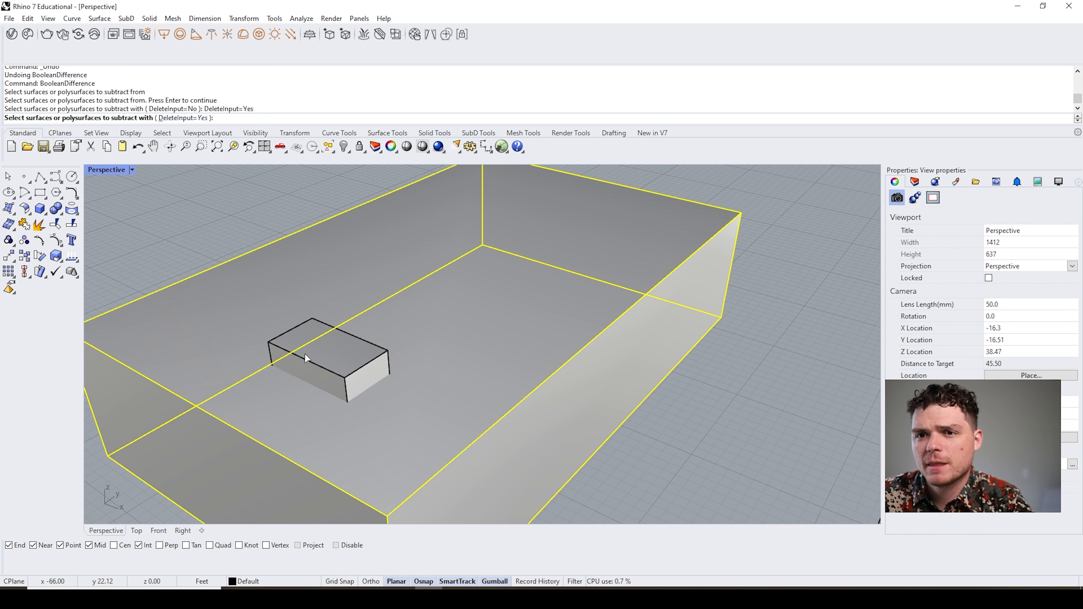
{"action": "left_click", "coordinate": [314, 351]}
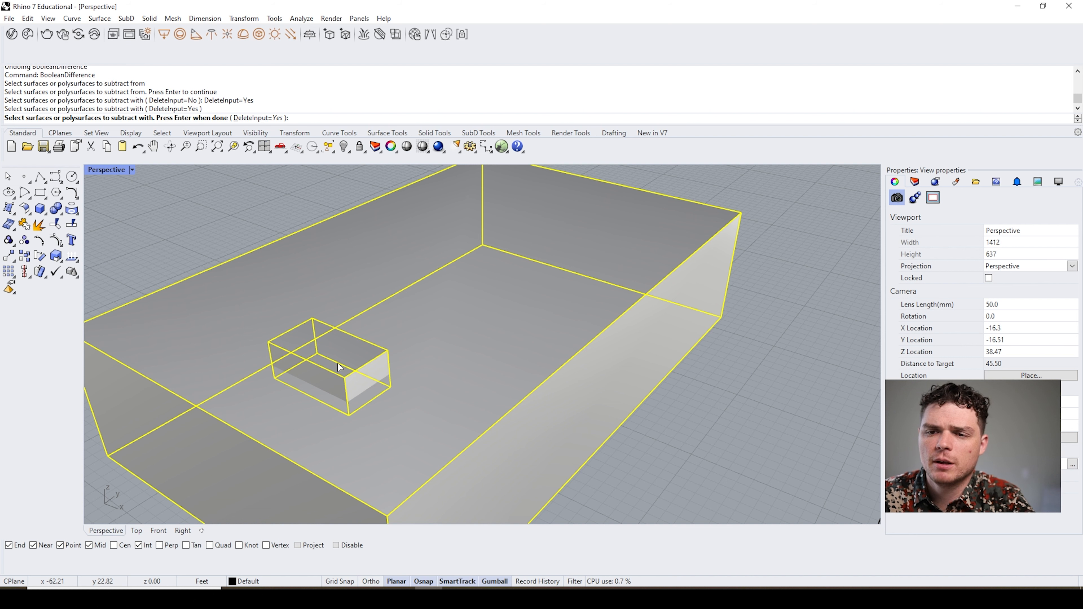
{"action": "key", "text": "Return"}
{"action": "scroll", "coordinate": [342, 343], "scroll_direction": "up", "scroll_amount": 8}
{"action": "right_click_drag", "start_coordinate": [343, 343], "coordinate": [428, 380]}
{"action": "scroll", "coordinate": [422, 371], "scroll_direction": "down", "scroll_amount": 5}
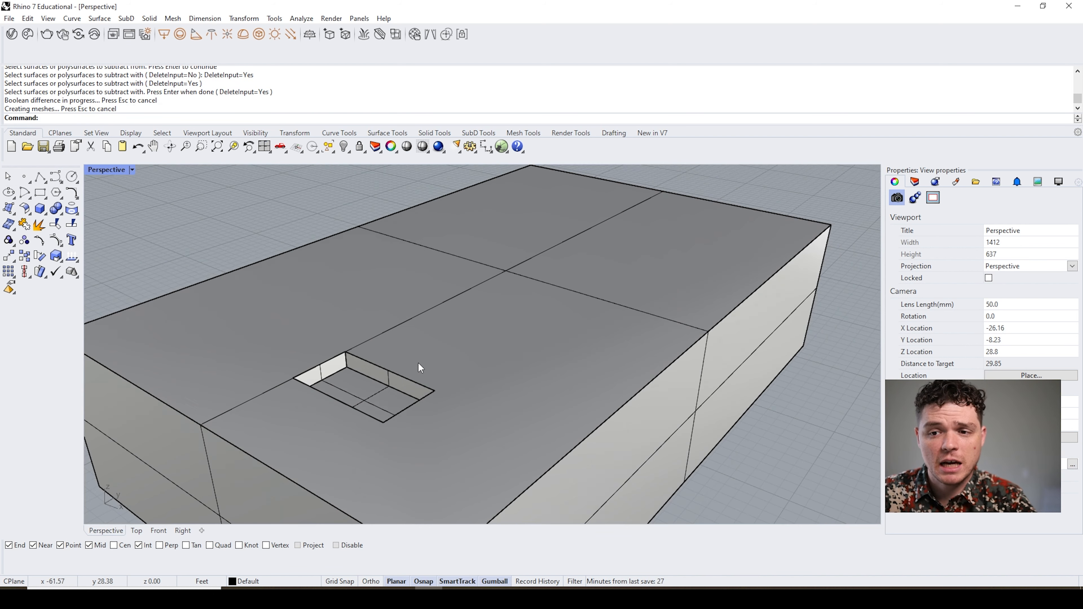
- Undo the last Boolean difference and leave the command without selecting anything
{"action": "key", "text": "ctrl+z"}
{"action": "left_click", "coordinate": [207, 243]}
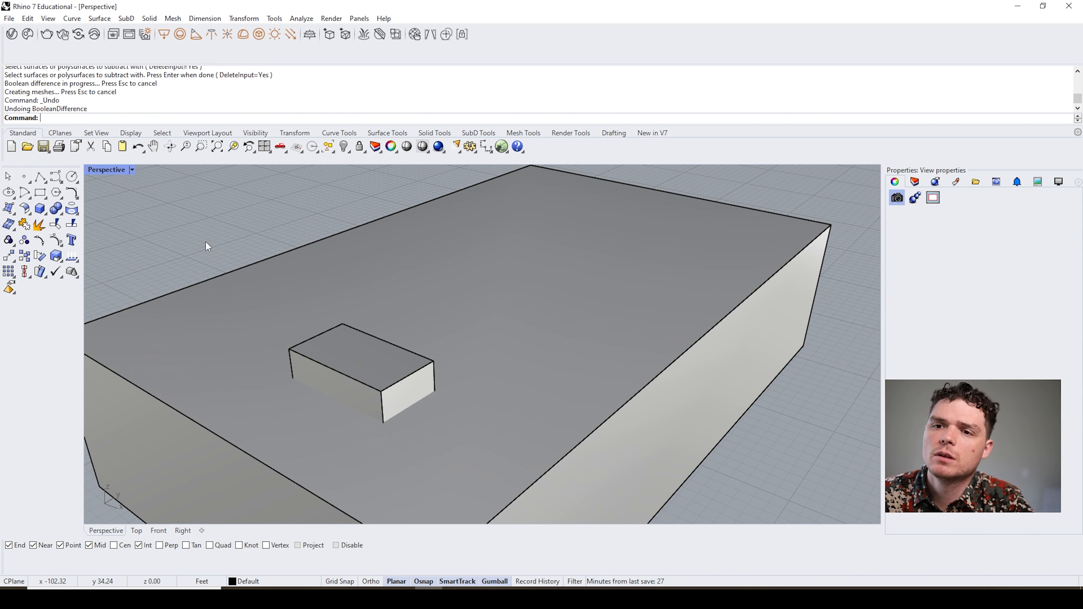
{"action": "scroll", "coordinate": [207, 244], "scroll_direction": "down", "scroll_amount": 4}
{"action": "key", "text": "Return"}
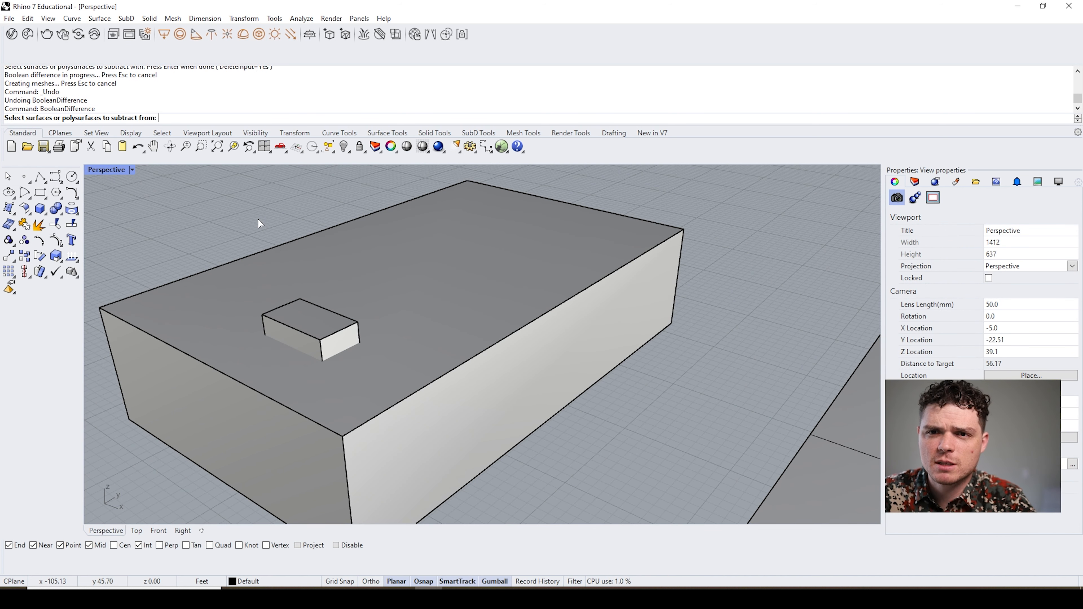
{"action": "key", "text": "Escape"}
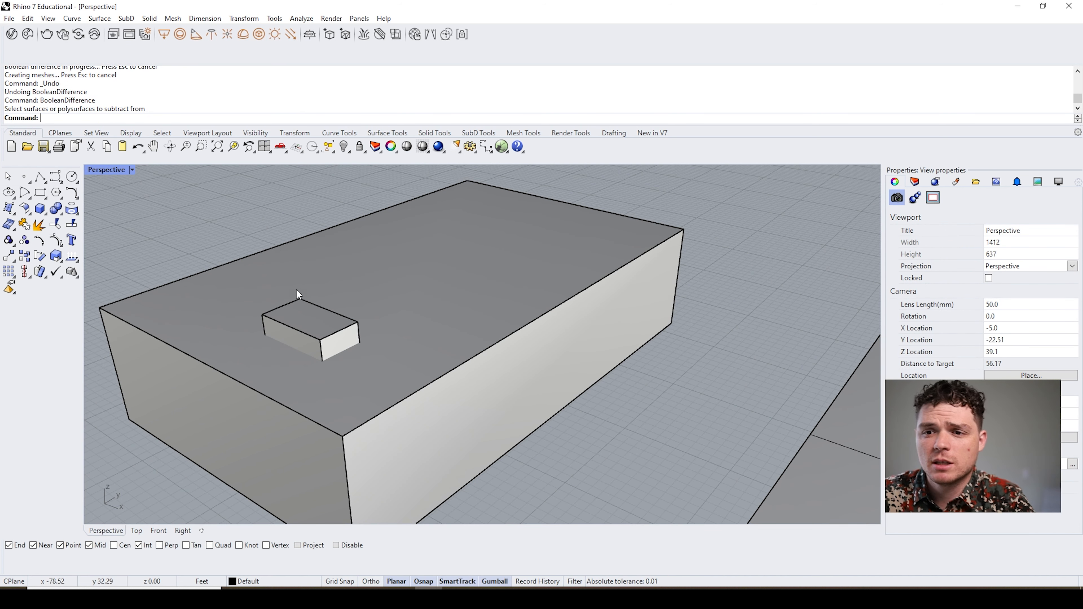
{"action": "left_click", "coordinate": [40, 192]}
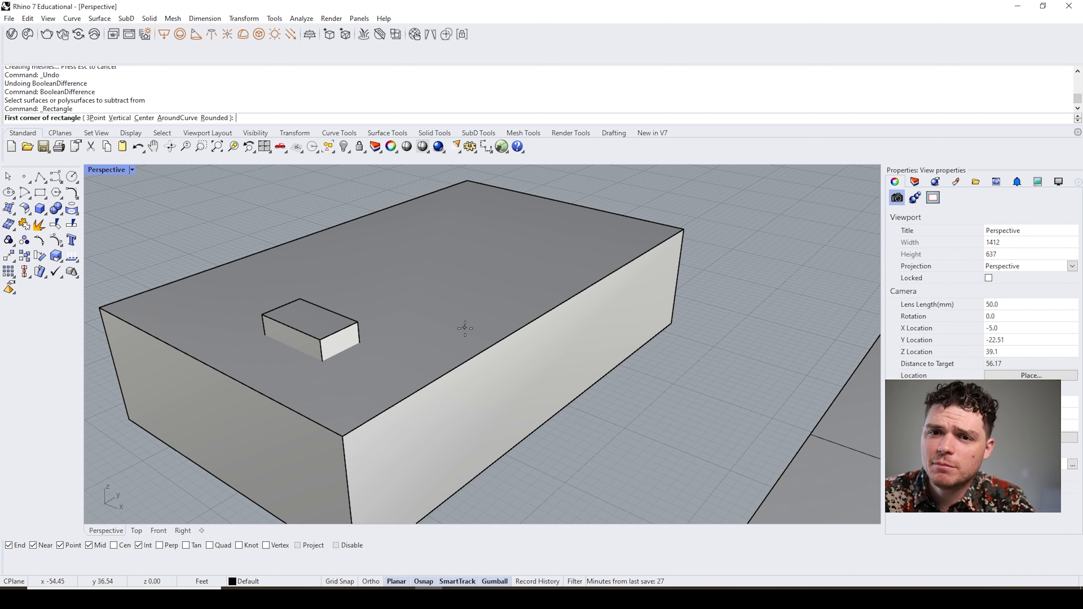
{"action": "left_click", "coordinate": [411, 297]}
{"action": "key", "text": "Escape"}
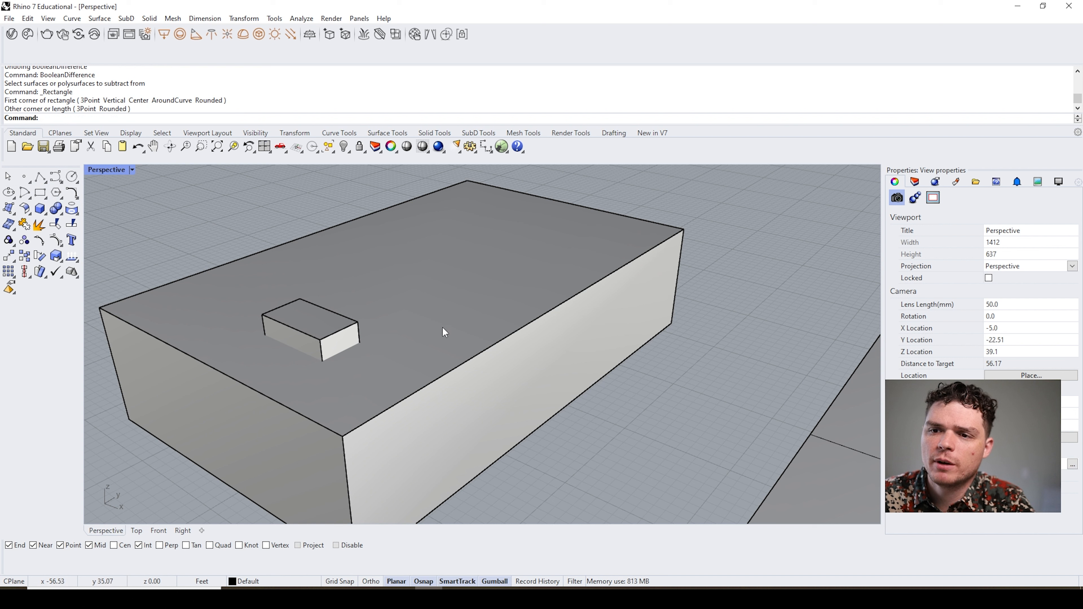
- Draw a small rectangle on the block's top face, starting at its left corner
{"action": "left_click", "coordinate": [40, 193]}
{"action": "left_click", "coordinate": [101, 308]}
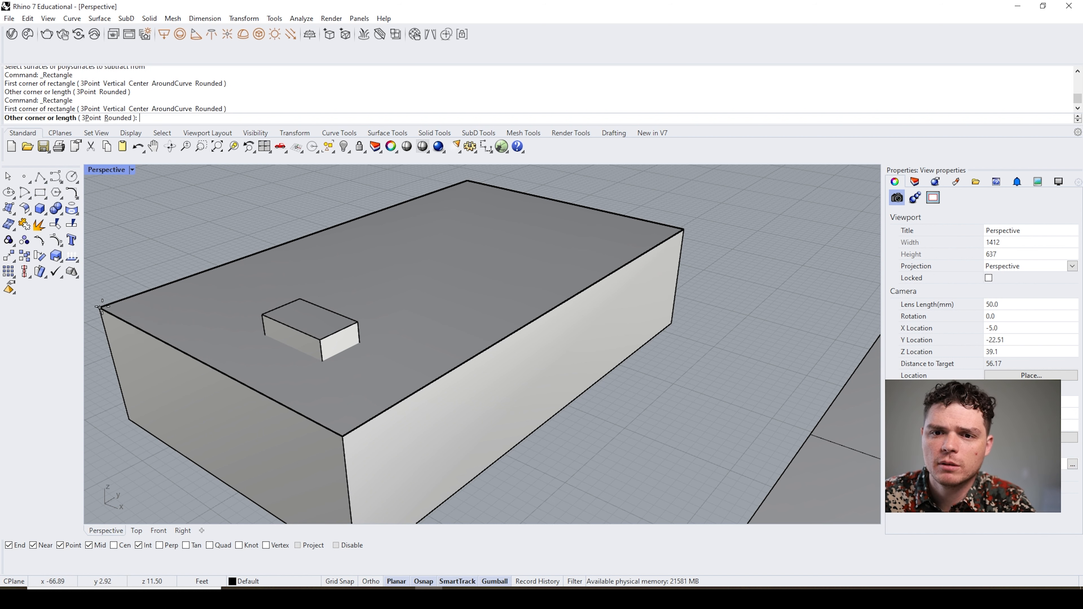
{"action": "left_click", "coordinate": [189, 317]}
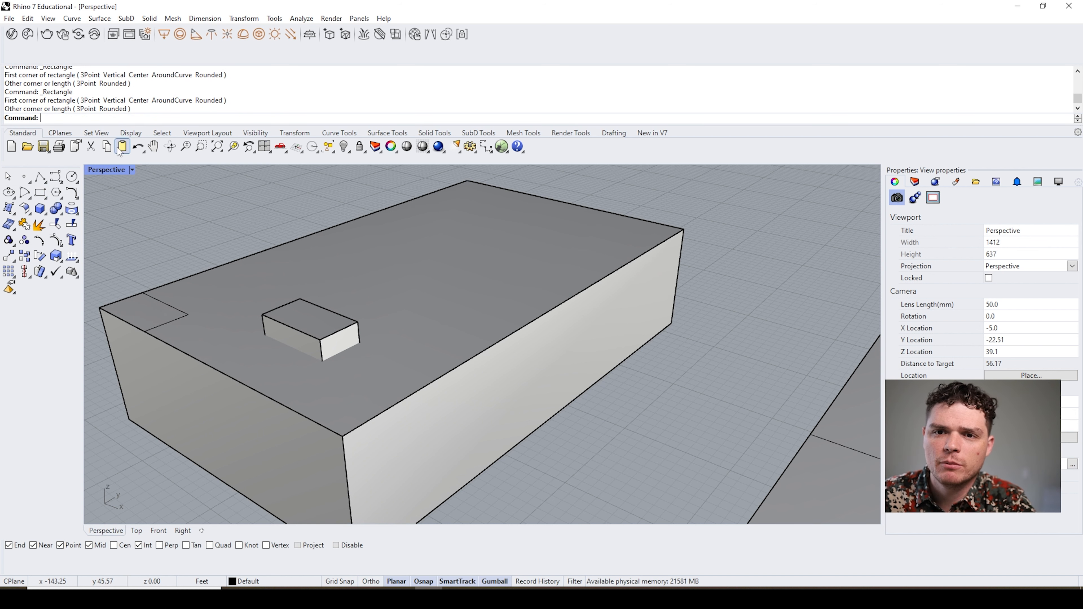
- Switch to the four-viewport layout and draw a narrow horizontal rectangle inside the block's outline in the Top view
{"action": "double_click", "coordinate": [112, 170]}
{"action": "left_click", "coordinate": [394, 289]}
{"action": "scroll", "coordinate": [283, 243], "scroll_direction": "up", "scroll_amount": 6}
{"action": "left_click", "coordinate": [40, 193]}
{"action": "right_click_drag", "start_coordinate": [329, 305], "coordinate": [303, 301]}
{"action": "left_click", "coordinate": [291, 301]}
{"action": "scroll", "coordinate": [310, 295], "scroll_direction": "up", "scroll_amount": 8}
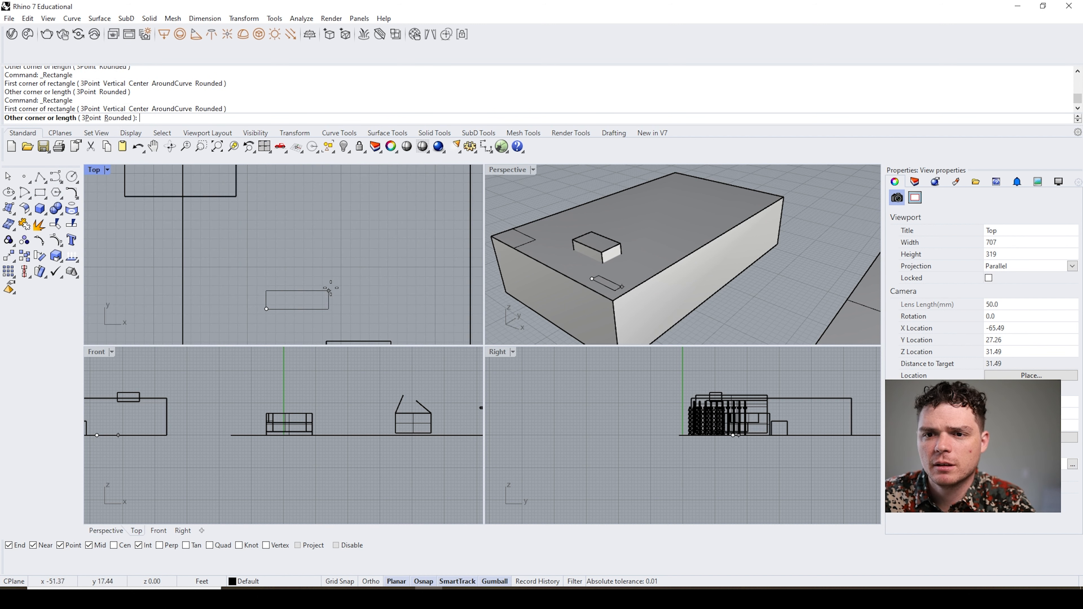
{"action": "left_click", "coordinate": [349, 299]}
- Move the new rectangle's upper-right corner point upward so its top edge slopes
{"action": "scroll", "coordinate": [349, 303], "scroll_direction": "up", "scroll_amount": 6}
{"action": "left_click", "coordinate": [349, 303]}
{"action": "left_click", "coordinate": [348, 294]}
{"action": "left_click_drag", "start_coordinate": [349, 277], "coordinate": [352, 255]}
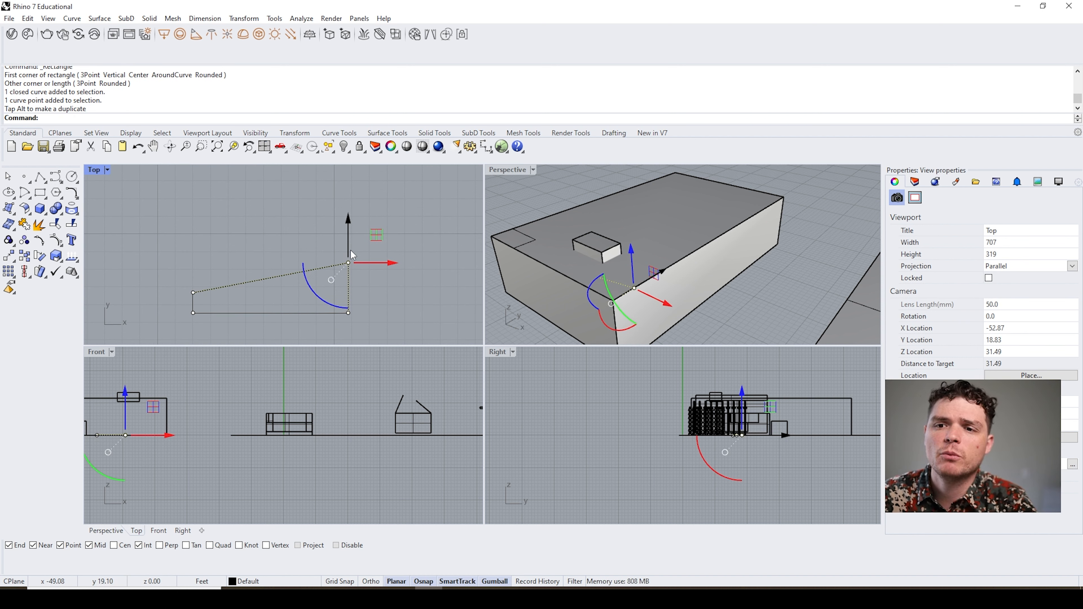
{"action": "left_click", "coordinate": [403, 298]}
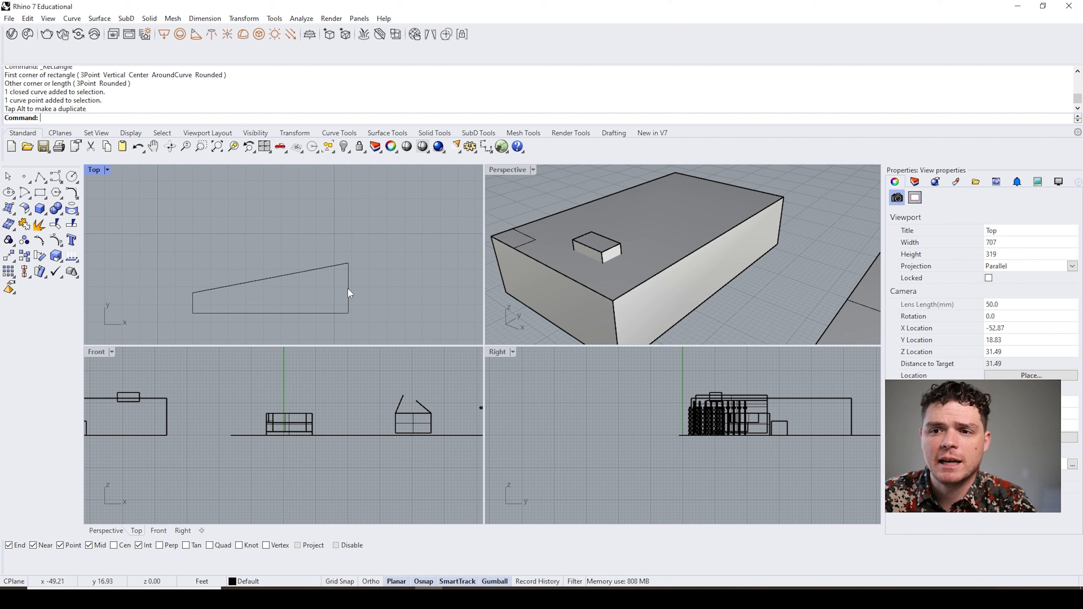
- Draw a second narrow rectangle above the sloped outline in the Top view, starting from the outline's upper-right corner
{"action": "left_click", "coordinate": [349, 290]}
{"action": "scroll", "coordinate": [336, 295], "scroll_direction": "down", "scroll_amount": 3}
{"action": "left_click", "coordinate": [40, 193]}
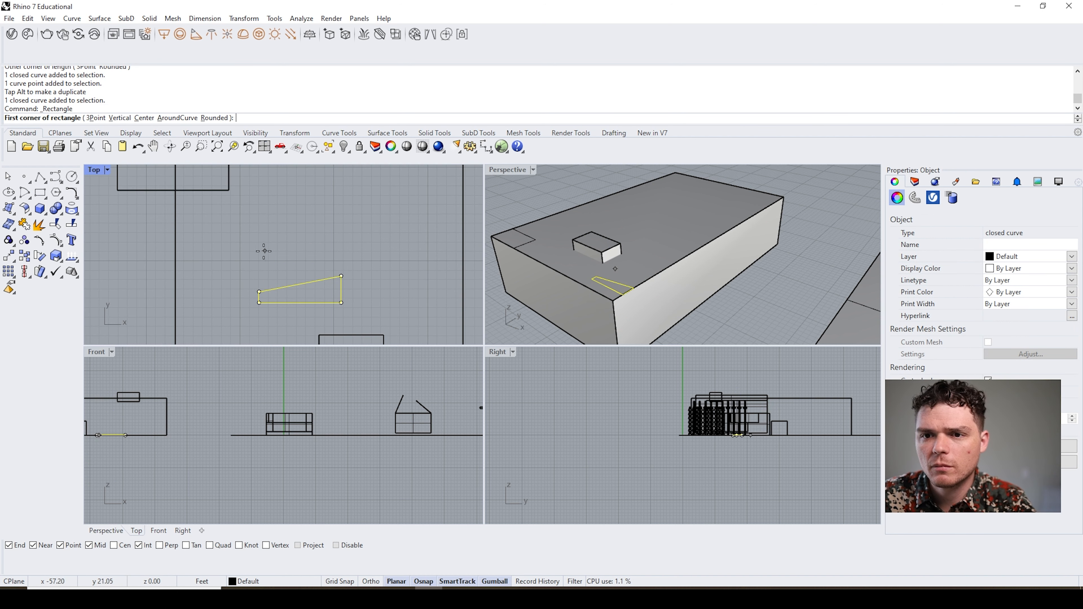
{"action": "left_click", "coordinate": [341, 276]}
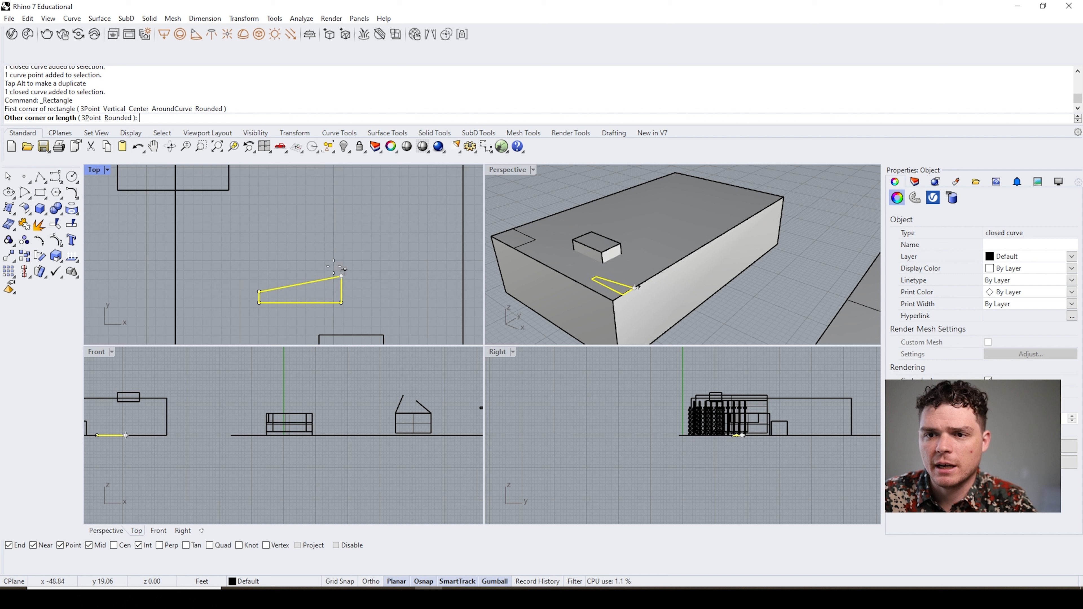
{"action": "left_click", "coordinate": [256, 262]}
{"action": "key", "text": "Escape"}
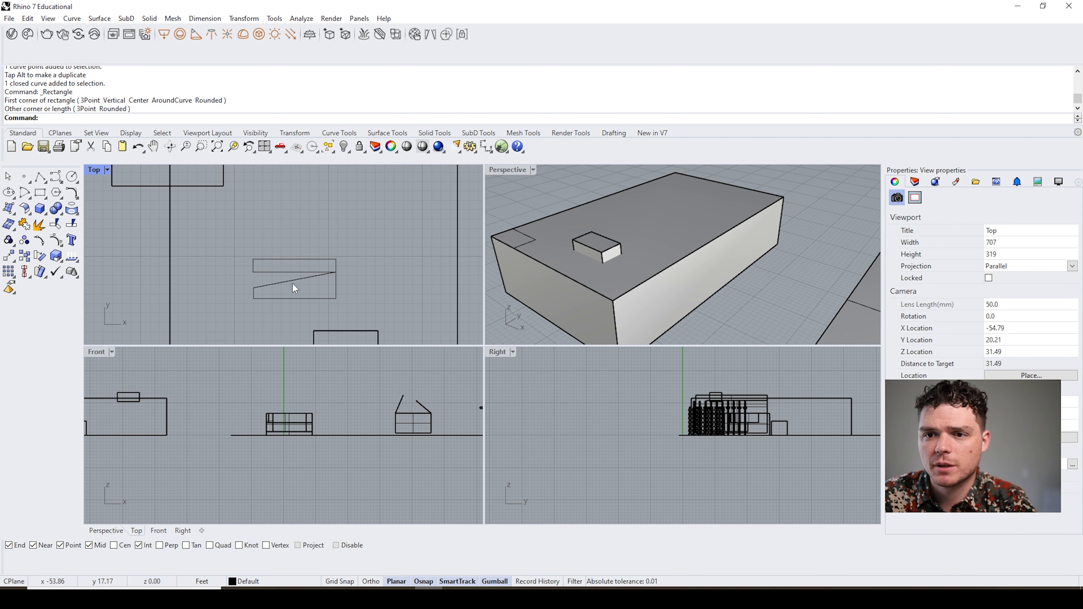
- Set the Top viewport's display mode to Shaded
{"action": "left_click", "coordinate": [294, 287]}
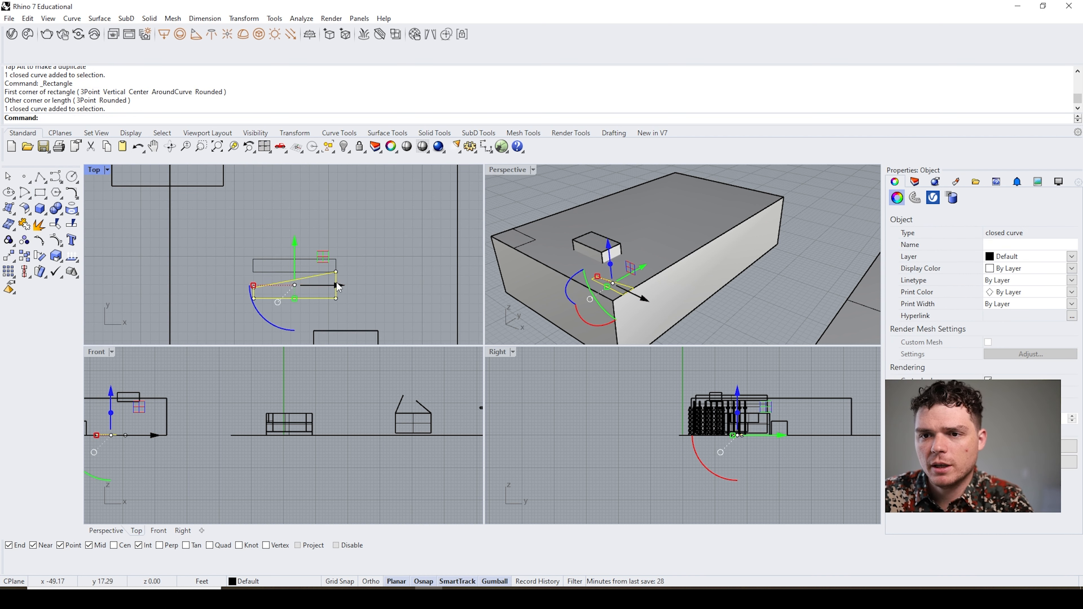
{"action": "scroll", "coordinate": [338, 287], "scroll_direction": "up", "scroll_amount": 2}
{"action": "left_click", "coordinate": [107, 170]}
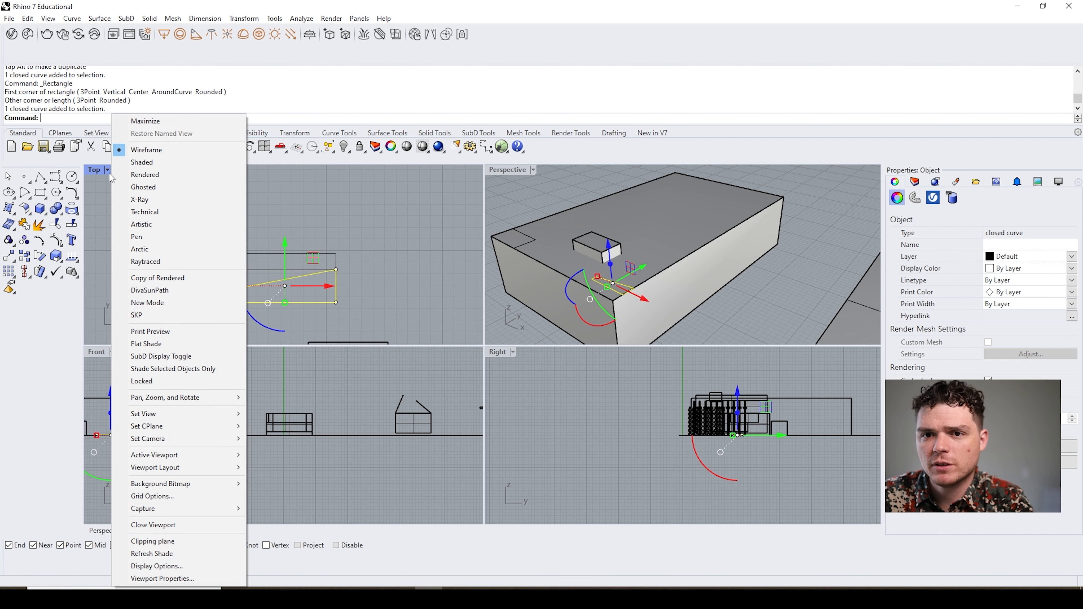
{"action": "left_click", "coordinate": [158, 166]}
{"action": "left_click", "coordinate": [122, 247]}
- Use both closed outlines as cutters and trim away the block's uppermost face inside the sloped outline
{"action": "left_click", "coordinate": [340, 279]}
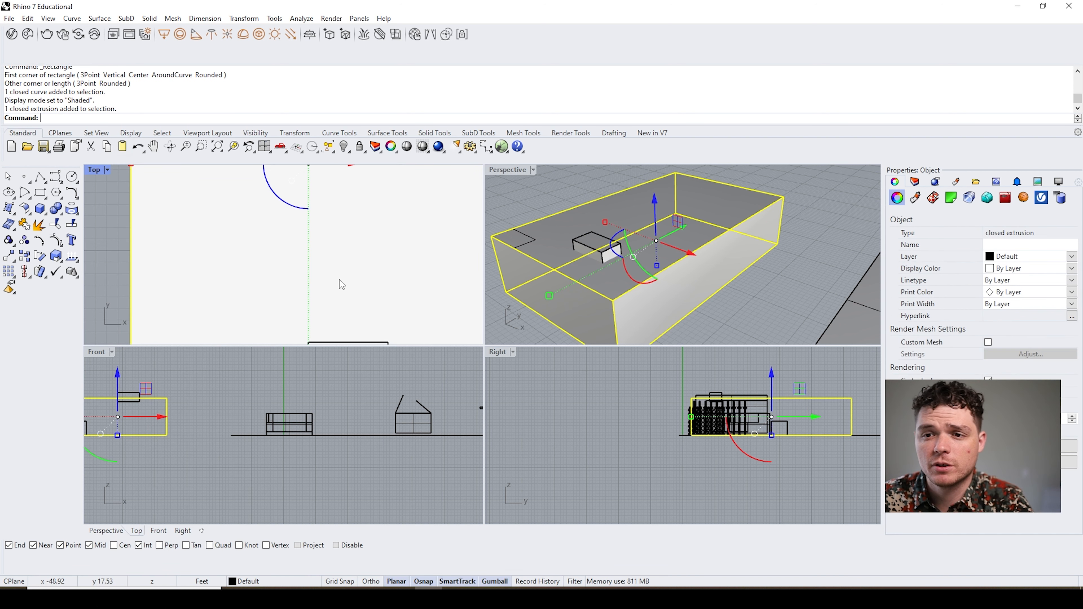
{"action": "scroll", "coordinate": [265, 271], "scroll_direction": "down", "scroll_amount": 4}
{"action": "left_click", "coordinate": [133, 251]}
{"action": "left_click_drag", "start_coordinate": [133, 251], "coordinate": [375, 316]}
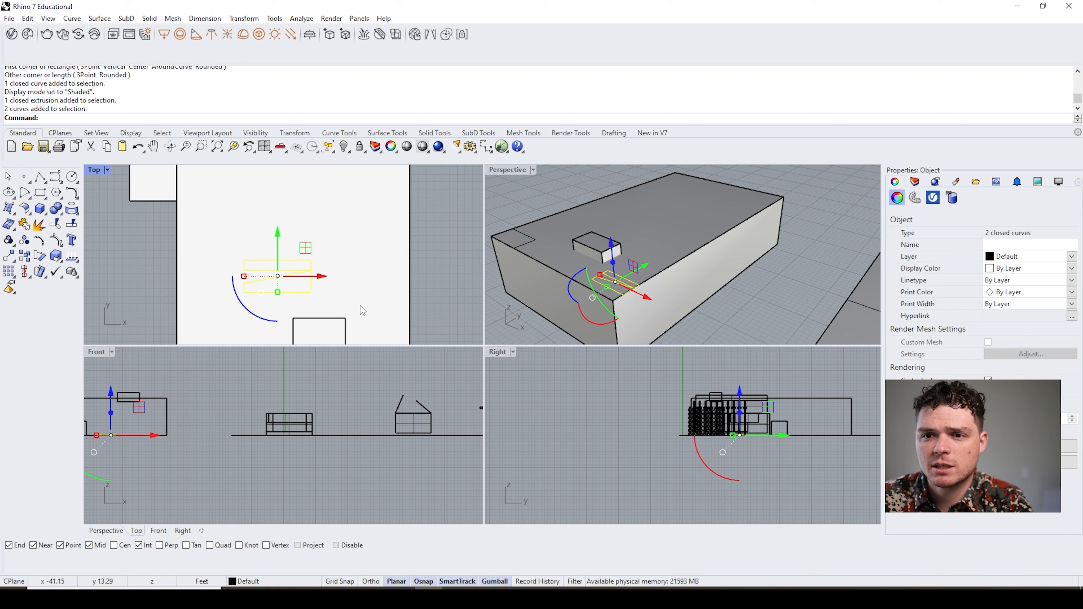
{"action": "left_click", "coordinate": [124, 232]}
{"action": "left_click_drag", "start_coordinate": [125, 237], "coordinate": [360, 308]}
{"action": "left_click", "coordinate": [116, 238]}
{"action": "left_click_drag", "start_coordinate": [119, 218], "coordinate": [377, 306]}
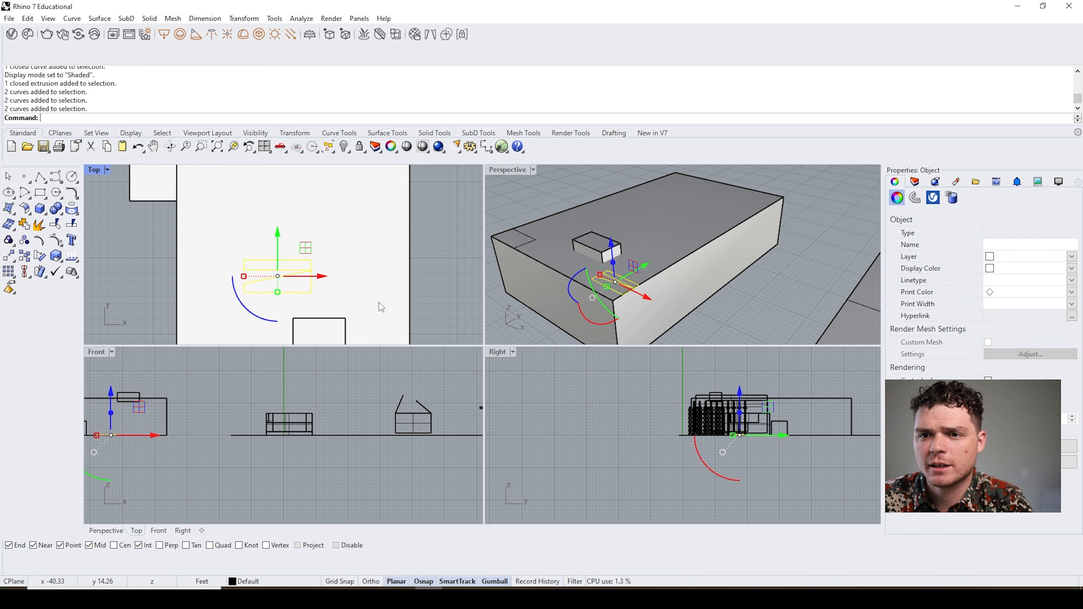
{"action": "scroll", "coordinate": [358, 292], "scroll_direction": "up", "scroll_amount": 2}
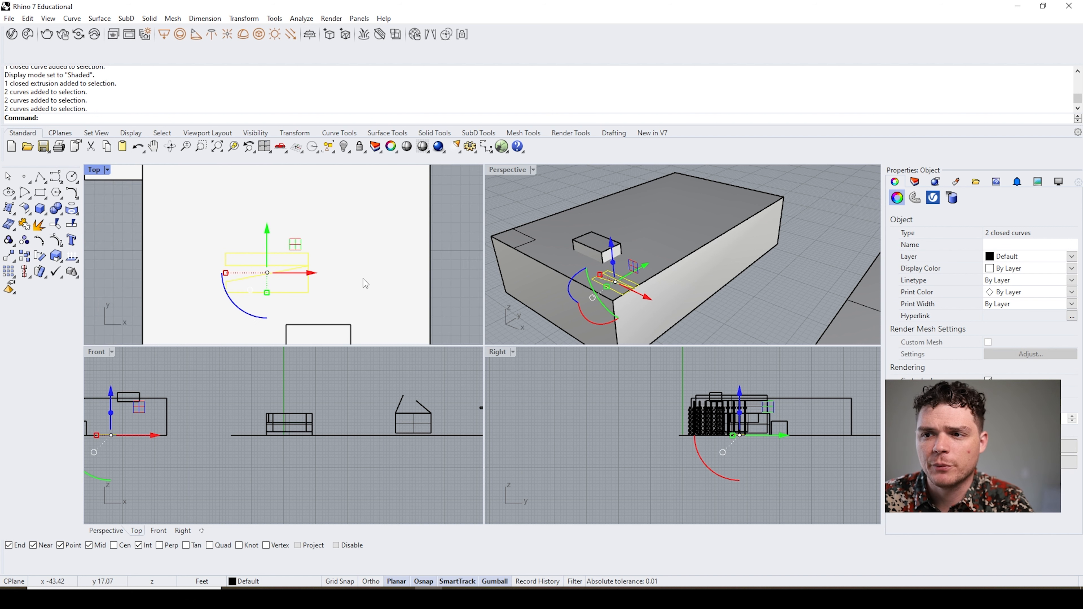
{"action": "scroll", "coordinate": [261, 282], "scroll_direction": "up", "scroll_amount": 1}
{"action": "key", "text": "ctrl+t"}
{"action": "left_click", "coordinate": [293, 291]}
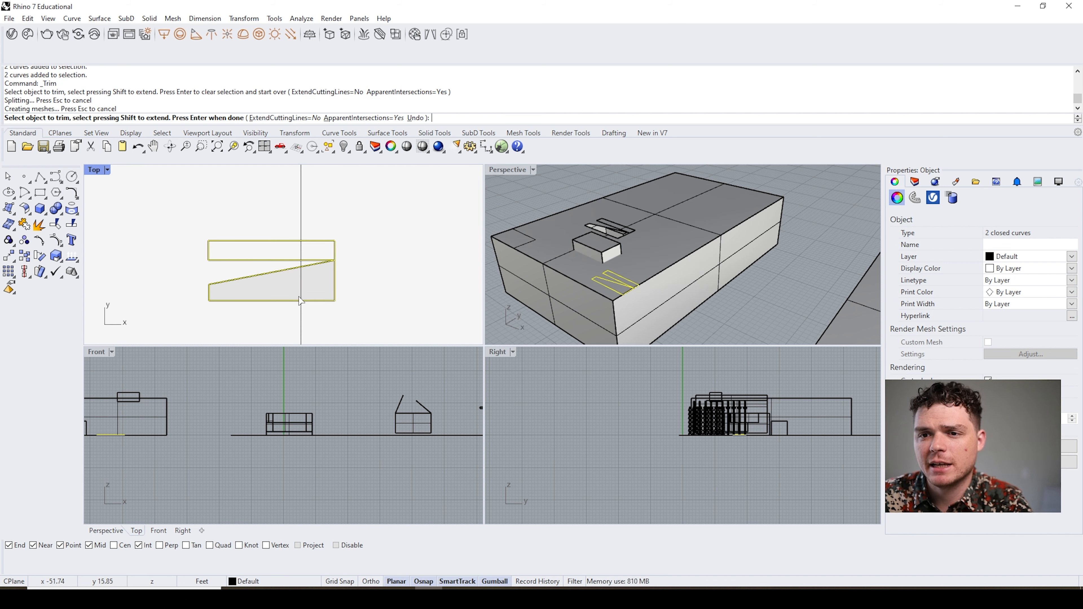
- Trim away the remaining block face inside the sloped outline and both block faces inside the rectangle, and finish the trim
{"action": "mouse_move", "coordinate": [757, 325]}
{"action": "right_mouse_down"}
{"action": "mouse_move", "coordinate": [738, 234]}
{"action": "mouse_move", "coordinate": [661, 302]}
{"action": "mouse_move", "coordinate": [708, 186]}
{"action": "mouse_move", "coordinate": [710, 275]}
{"action": "mouse_move", "coordinate": [694, 176]}
{"action": "mouse_move", "coordinate": [684, 198]}
{"action": "right_mouse_up"}
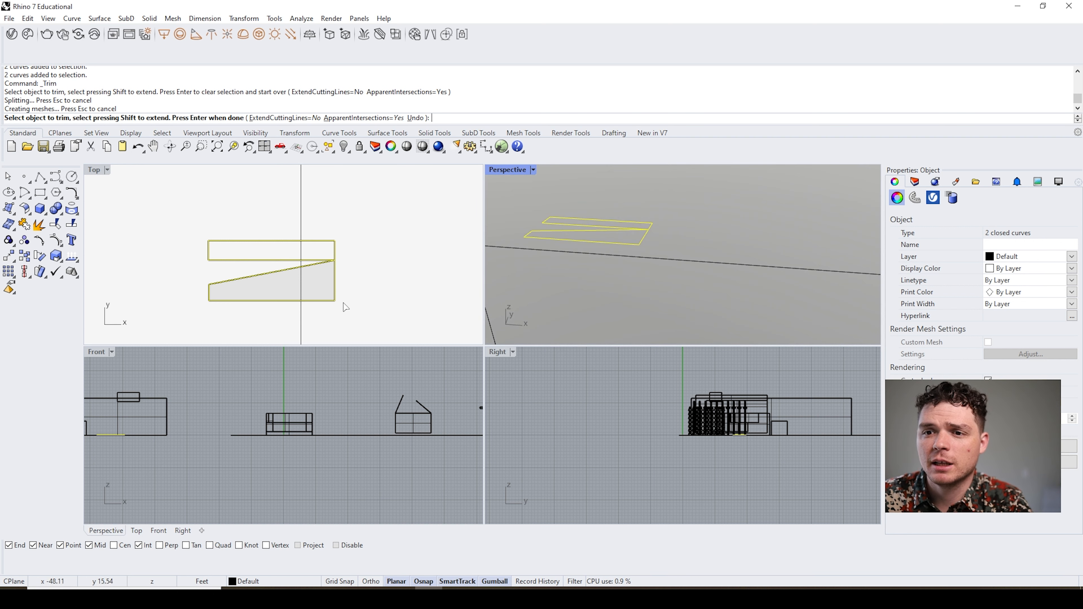
{"action": "left_click", "coordinate": [302, 289]}
{"action": "right_click_drag", "start_coordinate": [618, 299], "coordinate": [633, 362]}
{"action": "right_click_drag", "start_coordinate": [585, 308], "coordinate": [766, 306]}
{"action": "scroll", "coordinate": [600, 227], "scroll_direction": "down", "scroll_amount": 12}
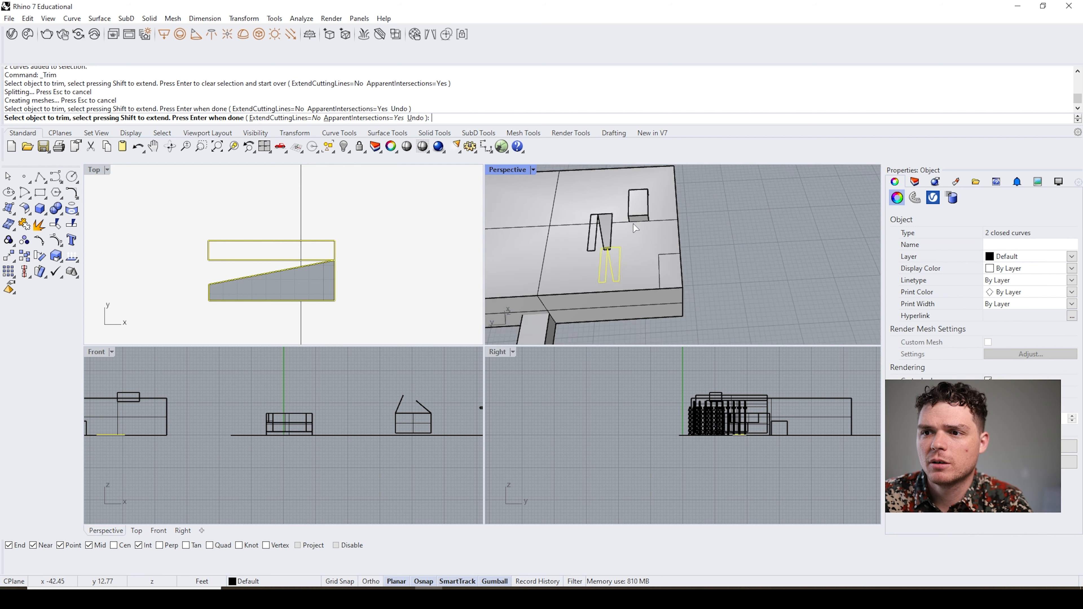
{"action": "scroll", "coordinate": [307, 252], "scroll_direction": "up", "scroll_amount": 4}
{"action": "left_click", "coordinate": [305, 254]}
{"action": "left_click", "coordinate": [302, 255]}
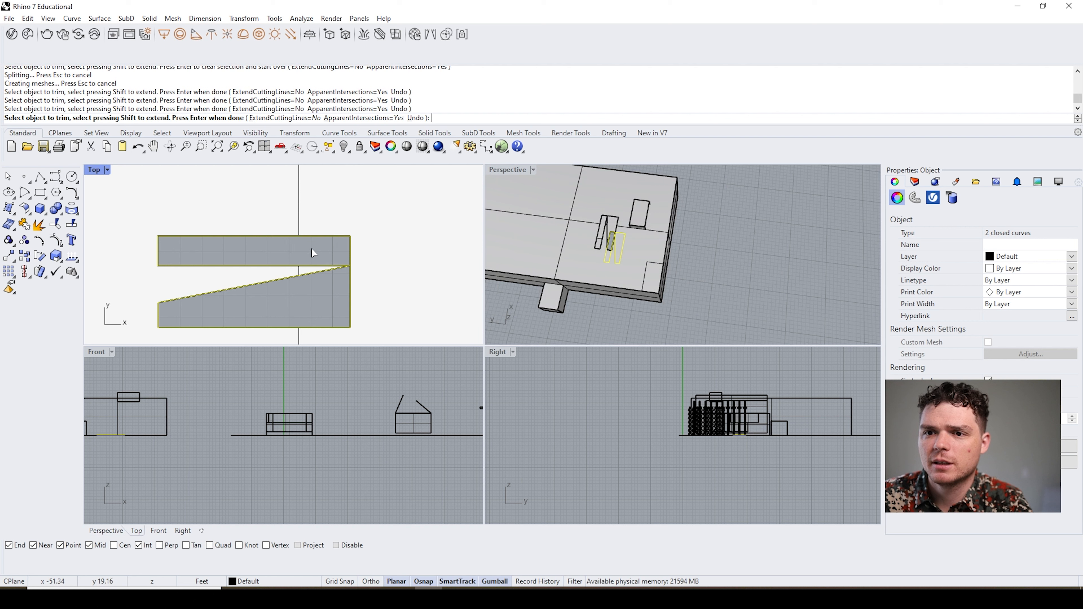
{"action": "scroll", "coordinate": [597, 246], "scroll_direction": "up", "scroll_amount": 2}
{"action": "key", "text": "Return"}
- Inspect the trimmed openings in the block and maximize the Perspective viewport
{"action": "right_click_drag", "start_coordinate": [773, 275], "coordinate": [737, 259]}
{"action": "left_click", "coordinate": [738, 259]}
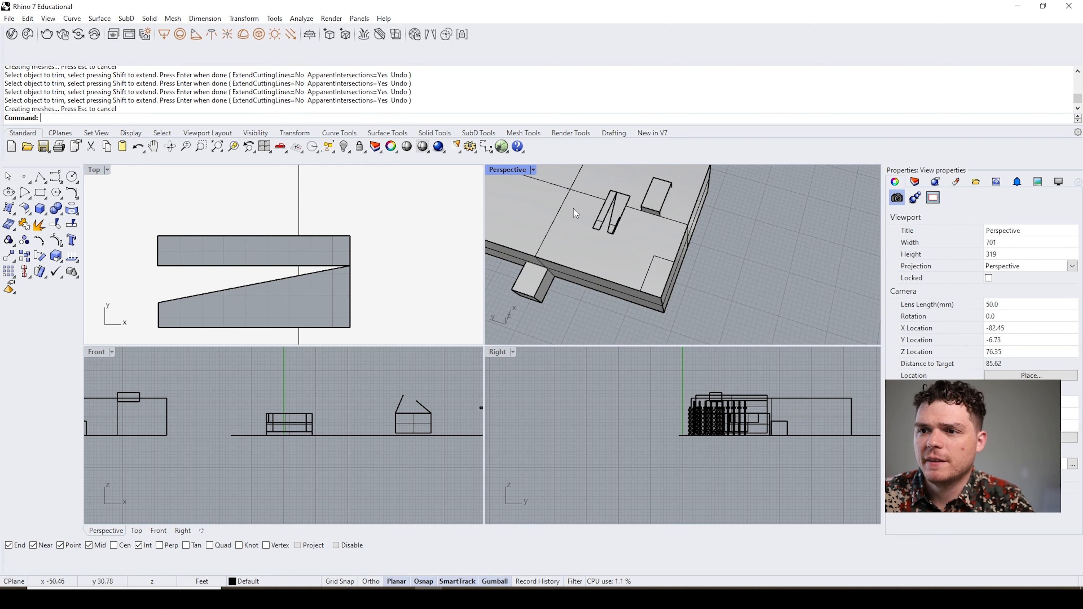
{"action": "scroll", "coordinate": [643, 229], "scroll_direction": "up", "scroll_amount": 6}
{"action": "right_click_drag", "start_coordinate": [682, 227], "coordinate": [651, 232]}
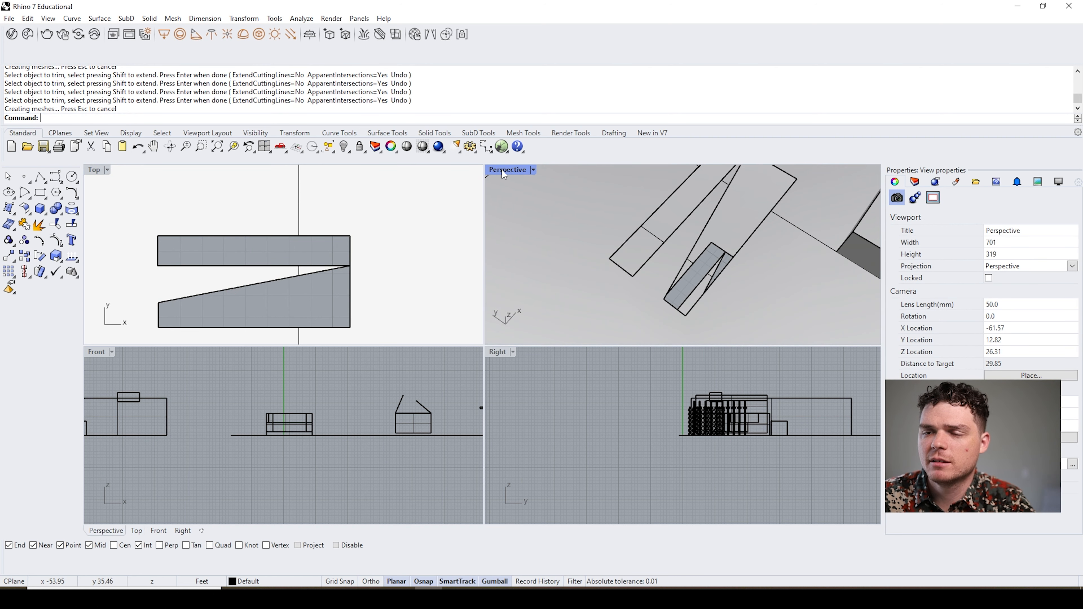
{"action": "double_click", "coordinate": [502, 170]}
{"action": "scroll", "coordinate": [596, 342], "scroll_direction": "down", "scroll_amount": 6}
{"action": "right_click_drag", "start_coordinate": [596, 343], "coordinate": [611, 289]}
{"action": "scroll", "coordinate": [596, 259], "scroll_direction": "up", "scroll_amount": 7}
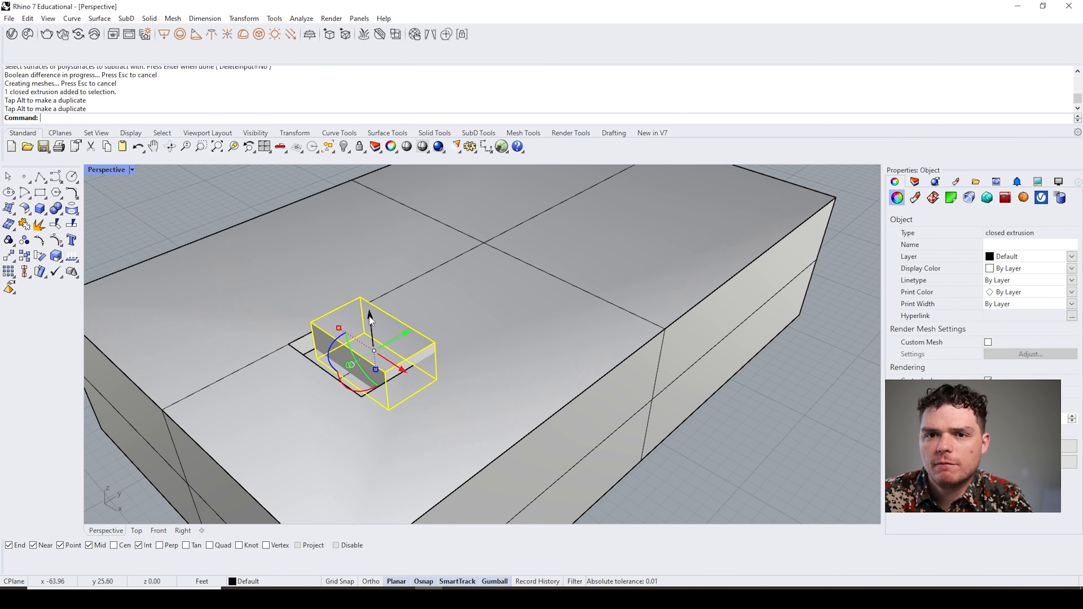
- Subtract the small box from the block with BooleanDifference to extend the notch, keeping the box
{"action": "left_click", "coordinate": [231, 207]}
{"action": "key", "text": "Return"}
{"action": "left_click", "coordinate": [486, 337]}
{"action": "key", "text": "Return"}
{"action": "left_click", "coordinate": [391, 347]}
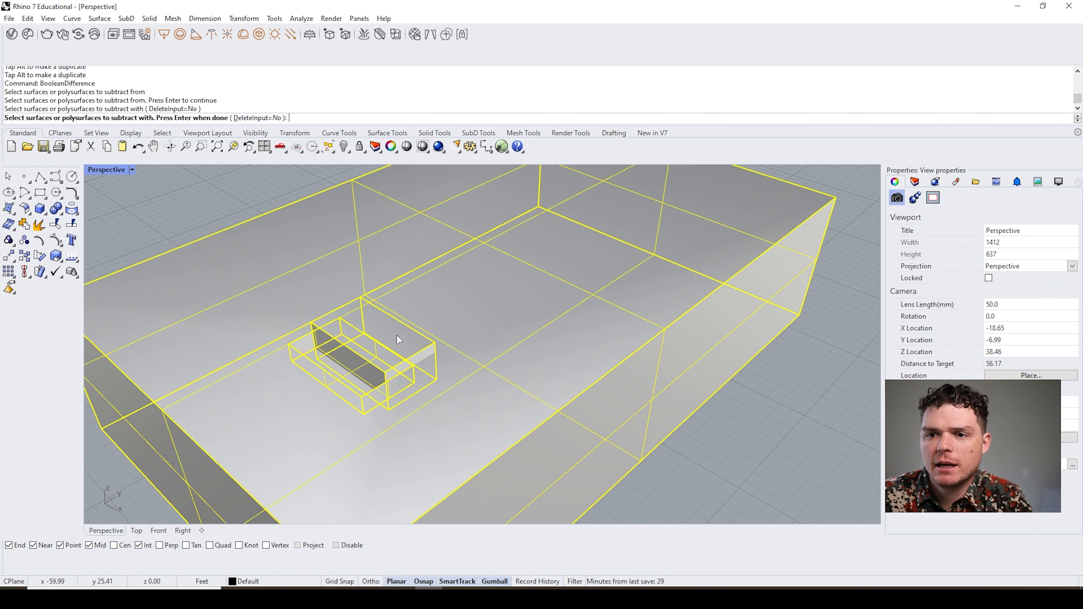
{"action": "key", "text": "Return"}
- Shift the box sideways beyond its last cut and subtract it from the block to carve another step
{"action": "scroll", "coordinate": [408, 345], "scroll_direction": "up", "scroll_amount": 3}
{"action": "left_click", "coordinate": [404, 341]}
{"action": "left_click_drag", "start_coordinate": [404, 338], "coordinate": [429, 338]}
{"action": "key", "text": "Escape"}
{"action": "left_click", "coordinate": [598, 362]}
{"action": "key", "text": "Return"}
{"action": "key", "text": "Return"}
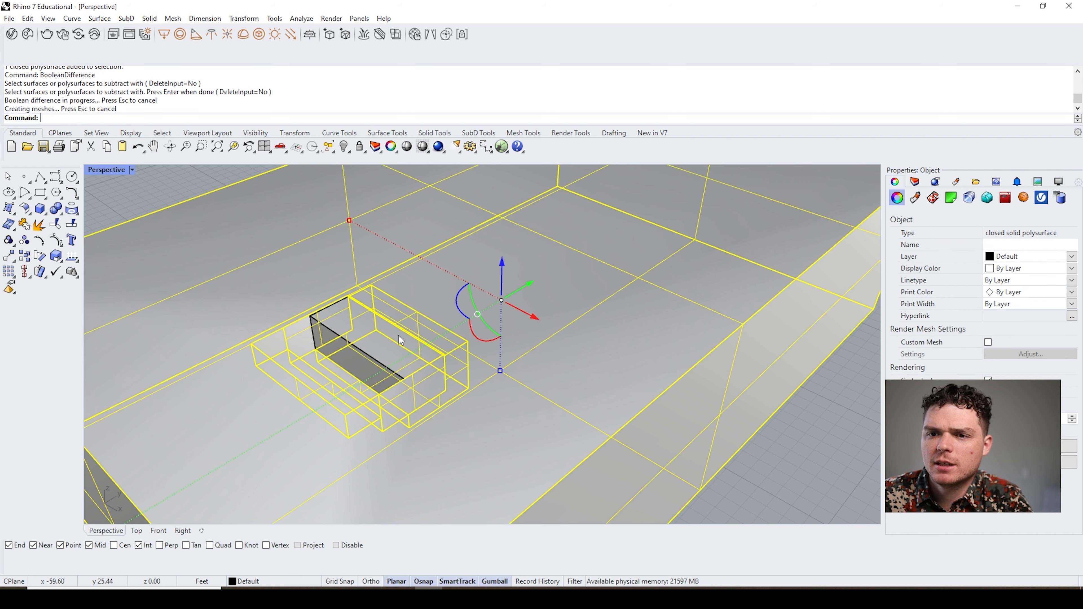
- Offset the box once more past the previous cut and subtract it to carve the deepest level of the recess
{"action": "left_click", "coordinate": [416, 332]}
{"action": "left_click_drag", "start_coordinate": [415, 328], "coordinate": [437, 326]}
{"action": "left_click", "coordinate": [790, 500]}
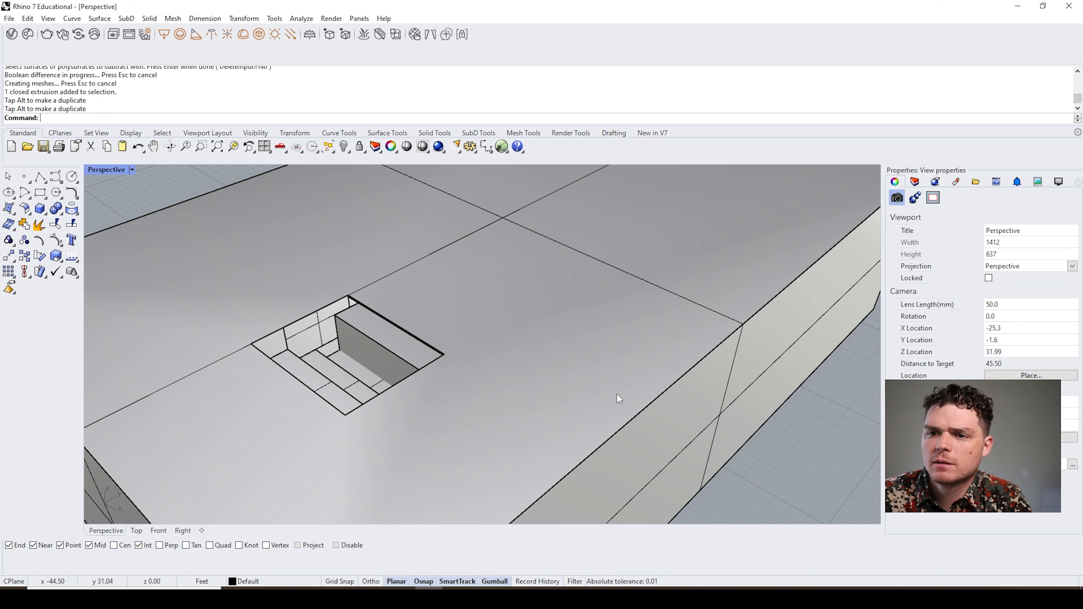
{"action": "left_click", "coordinate": [617, 395]}
{"action": "key", "text": "Return"}
{"action": "left_click", "coordinate": [394, 350]}
{"action": "key", "text": "Return"}
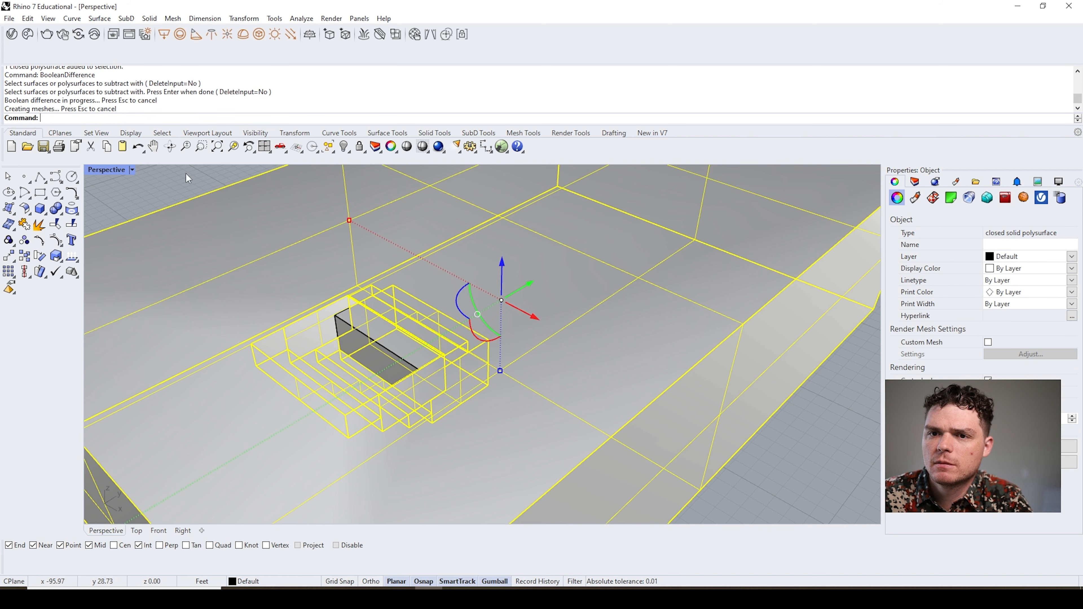
- Delete the small cutting box and view the stepped recess in the block
{"action": "left_click", "coordinate": [347, 325]}
{"action": "key", "text": "Delete"}
{"action": "scroll", "coordinate": [419, 388], "scroll_direction": "down", "scroll_amount": 5}
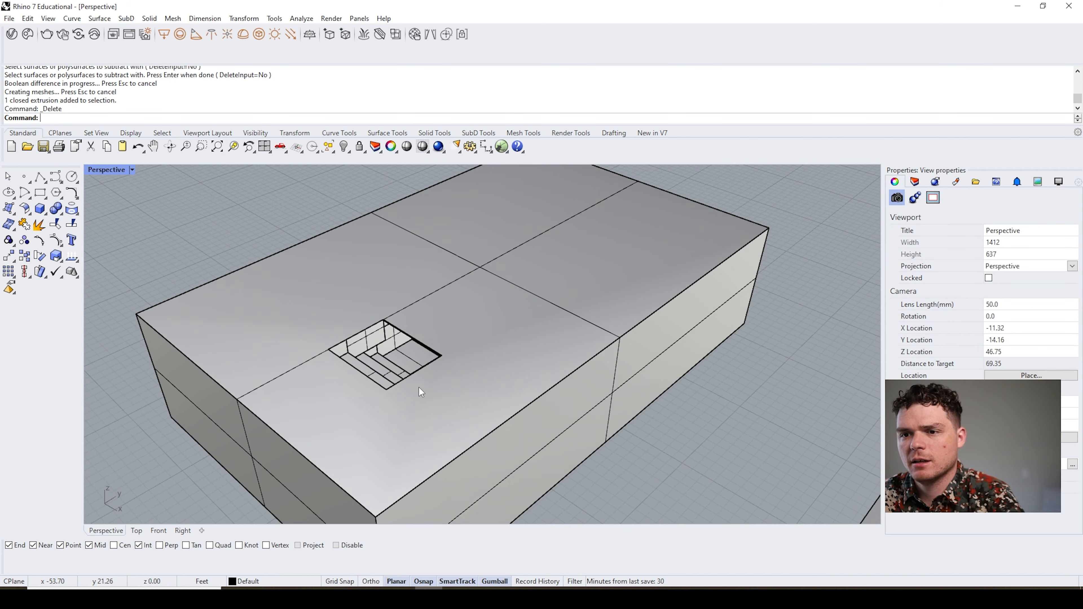
{"action": "right_click_drag", "start_coordinate": [419, 388], "coordinate": [484, 334]}
{"action": "scroll", "coordinate": [516, 358], "scroll_direction": "up", "scroll_amount": 6}
{"action": "scroll", "coordinate": [488, 341], "scroll_direction": "down", "scroll_amount": 5}
{"action": "mouse_move", "coordinate": [488, 378]}
{"action": "right_mouse_down"}
{"action": "mouse_move", "coordinate": [435, 368]}
{"action": "mouse_move", "coordinate": [469, 399]}
{"action": "mouse_move", "coordinate": [488, 378]}
{"action": "right_mouse_up"}
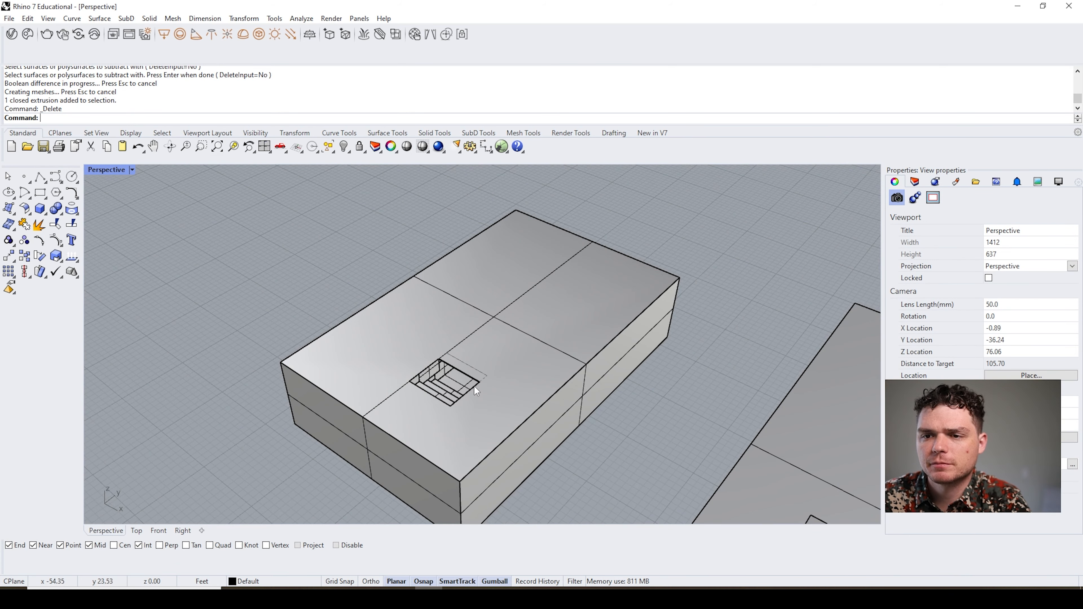
- Select the end wall faces of the stepped recess and move them outward to lengthen the steps
{"action": "scroll", "coordinate": [514, 370], "scroll_direction": "up", "scroll_amount": 8}
{"action": "scroll", "coordinate": [348, 382], "scroll_direction": "down", "scroll_amount": 5}
{"action": "right_click_drag", "start_coordinate": [348, 382], "coordinate": [290, 322]}
{"action": "scroll", "coordinate": [318, 341], "scroll_direction": "up", "scroll_amount": 6}
{"action": "left_click", "coordinate": [319, 341], "text": "ctrl+shift"}
{"action": "left_click", "coordinate": [279, 345], "text": "ctrl+shift"}
{"action": "left_click", "coordinate": [397, 339], "text": "ctrl+shift"}
{"action": "scroll", "coordinate": [395, 334], "scroll_direction": "up", "scroll_amount": 5}
{"action": "left_click", "coordinate": [397, 307], "text": "ctrl+shift"}
{"action": "left_click", "coordinate": [350, 399], "text": "ctrl+shift"}
{"action": "left_click", "coordinate": [377, 430]}
{"action": "scroll", "coordinate": [357, 386], "scroll_direction": "down", "scroll_amount": 6}
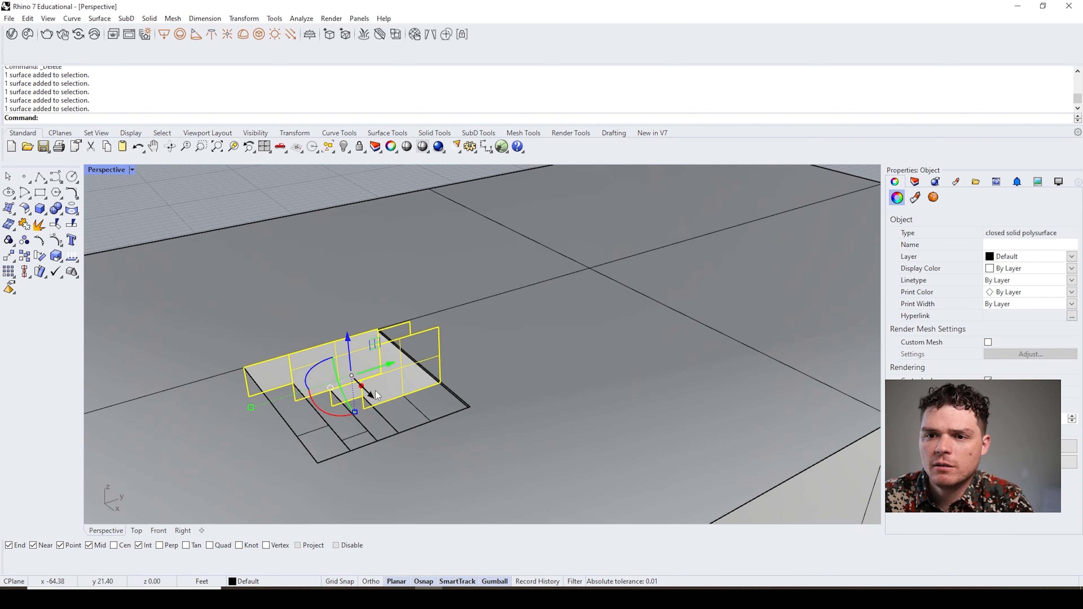
{"action": "right_click_drag", "start_coordinate": [362, 389], "coordinate": [379, 409]}
{"action": "left_click_drag", "start_coordinate": [378, 412], "coordinate": [355, 384]}
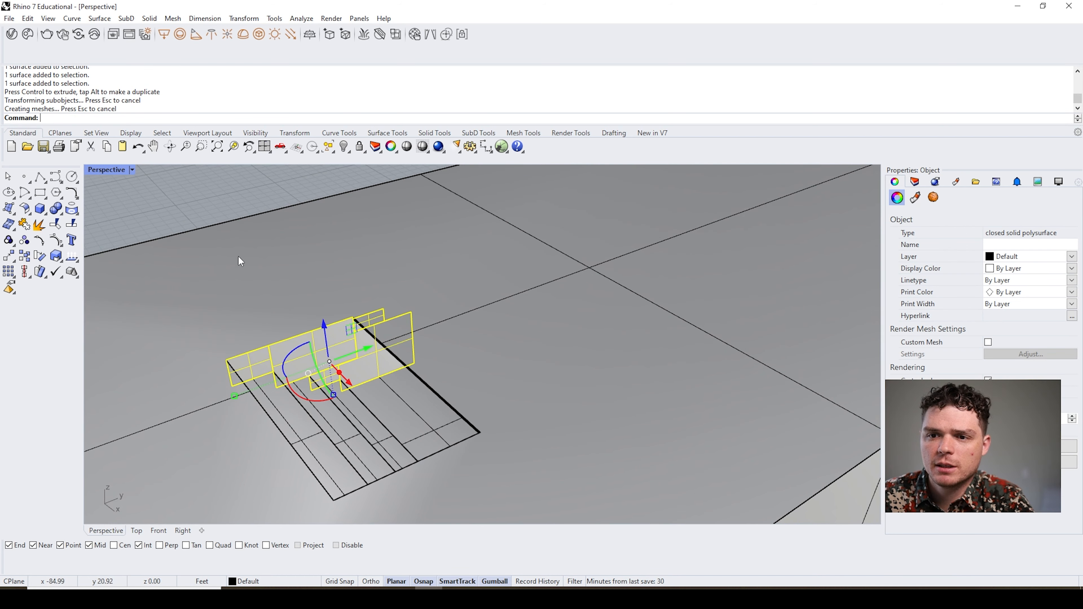
- Draw a box standing on the block's top face, with its base edge along the deep side of the recess
{"action": "key", "text": "Delete"}
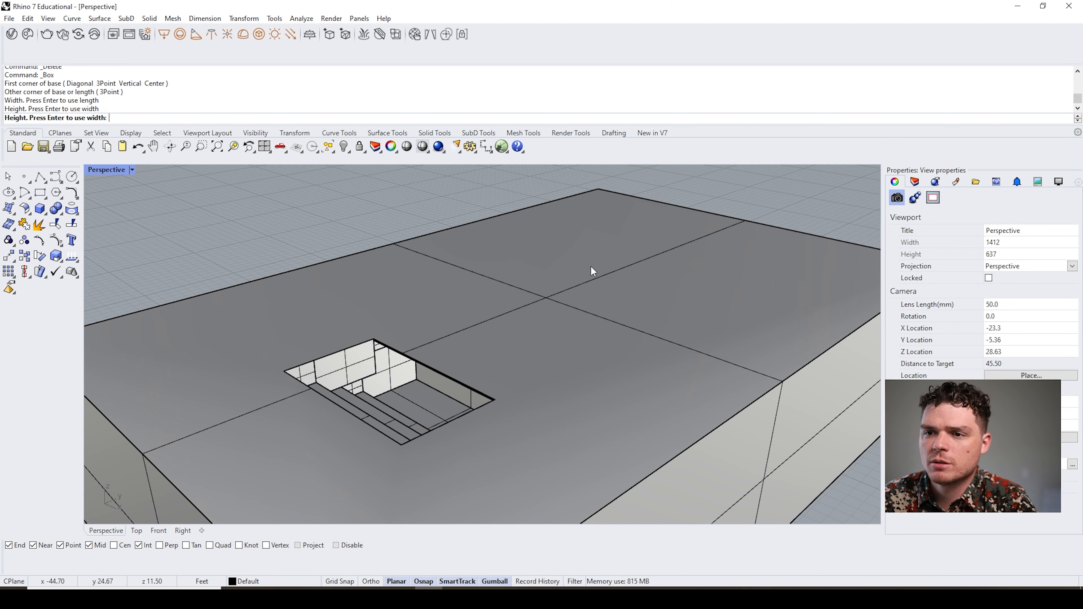
{"action": "key", "text": "Escape"}
{"action": "key", "text": "Return"}
{"action": "left_click", "coordinate": [374, 339]}
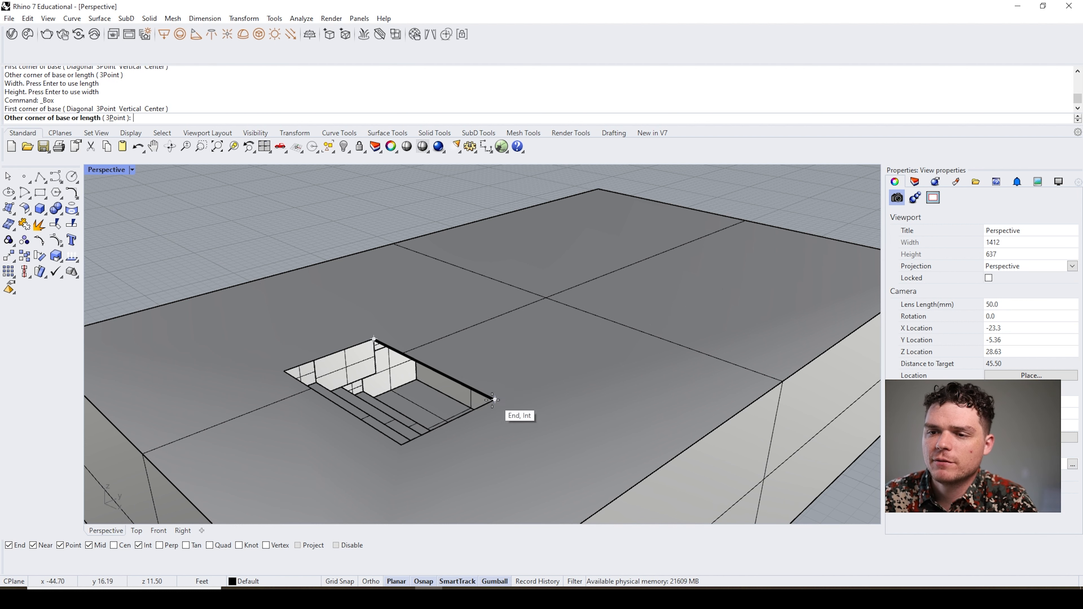
{"action": "left_click", "coordinate": [494, 399]}
{"action": "left_click", "coordinate": [599, 353]}
{"action": "left_click", "coordinate": [598, 272]}
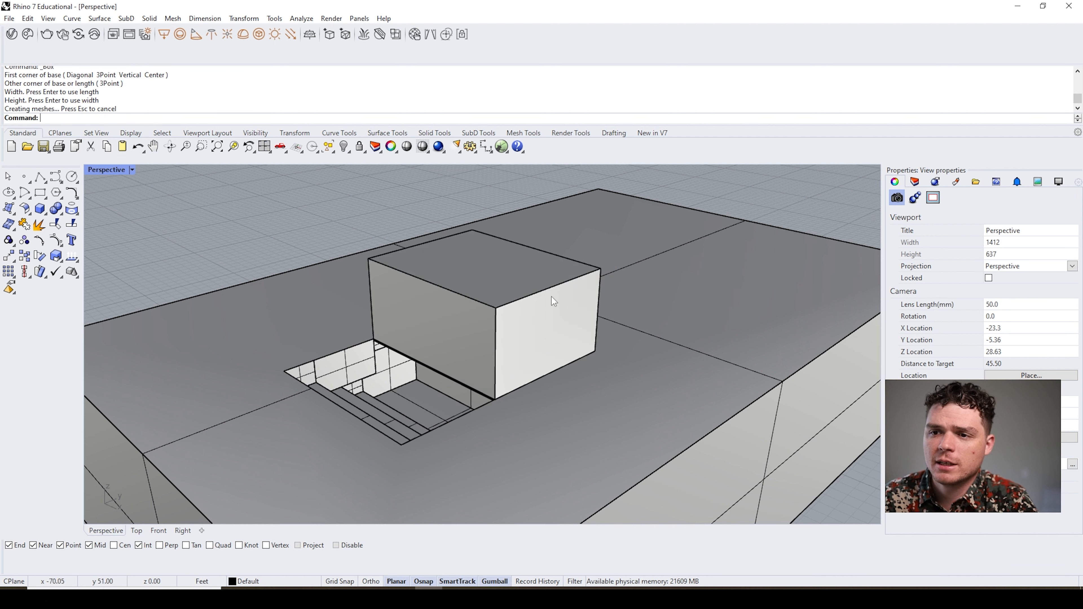
{"action": "key", "text": "Escape"}
- Shorten the new box by moving its end face inward, and shift its near vertical edge to angle the adjoining side
{"action": "left_click", "coordinate": [566, 318], "text": "ctrl+shift"}
{"action": "left_click_drag", "start_coordinate": [589, 355], "coordinate": [515, 349]}
{"action": "key", "text": "Escape"}
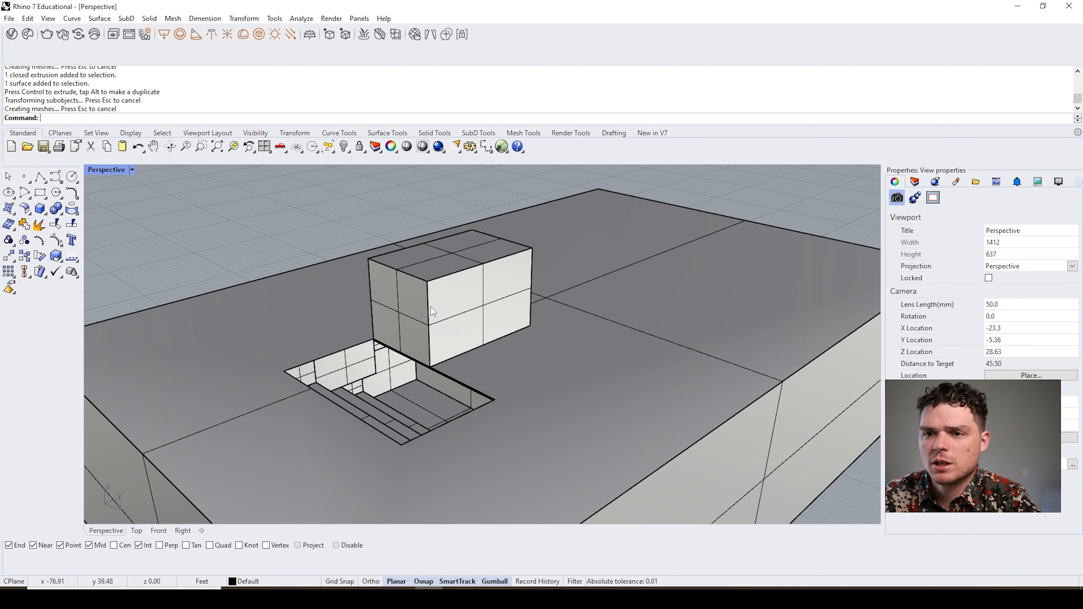
{"action": "left_click", "coordinate": [430, 308], "text": "ctrl+shift"}
{"action": "left_click_drag", "start_coordinate": [463, 314], "coordinate": [491, 306]}
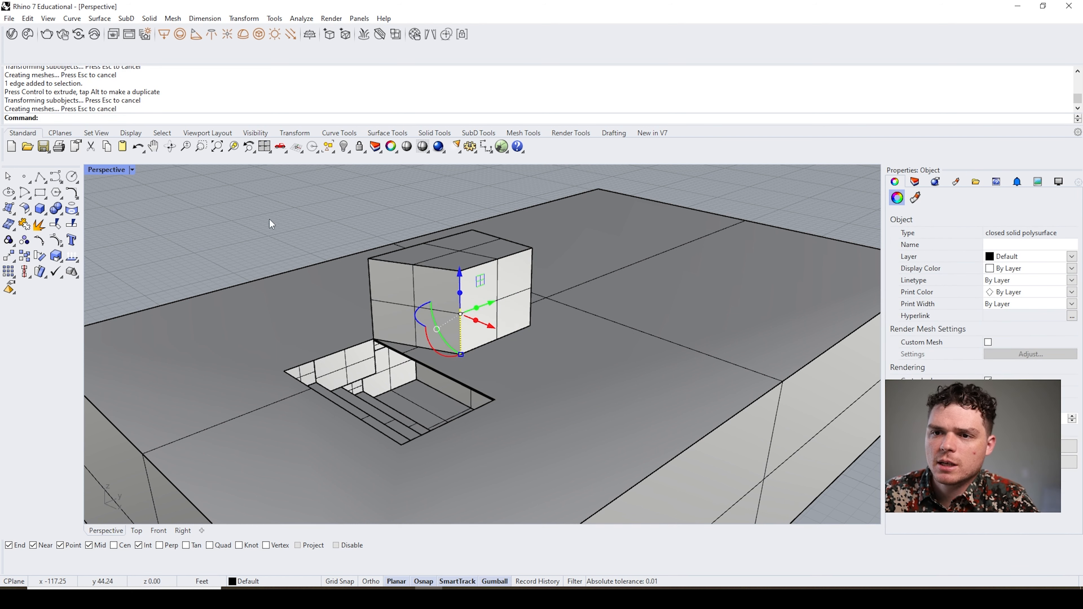
- Lower the angled box into the block so that it overlaps the edge of the stepped recess
{"action": "left_click", "coordinate": [443, 318]}
{"action": "left_click_drag", "start_coordinate": [427, 300], "coordinate": [441, 251]}
{"action": "left_click_drag", "start_coordinate": [477, 286], "coordinate": [494, 355]}
{"action": "left_click", "coordinate": [265, 215]}
{"action": "scroll", "coordinate": [449, 361], "scroll_direction": "down", "scroll_amount": 2}
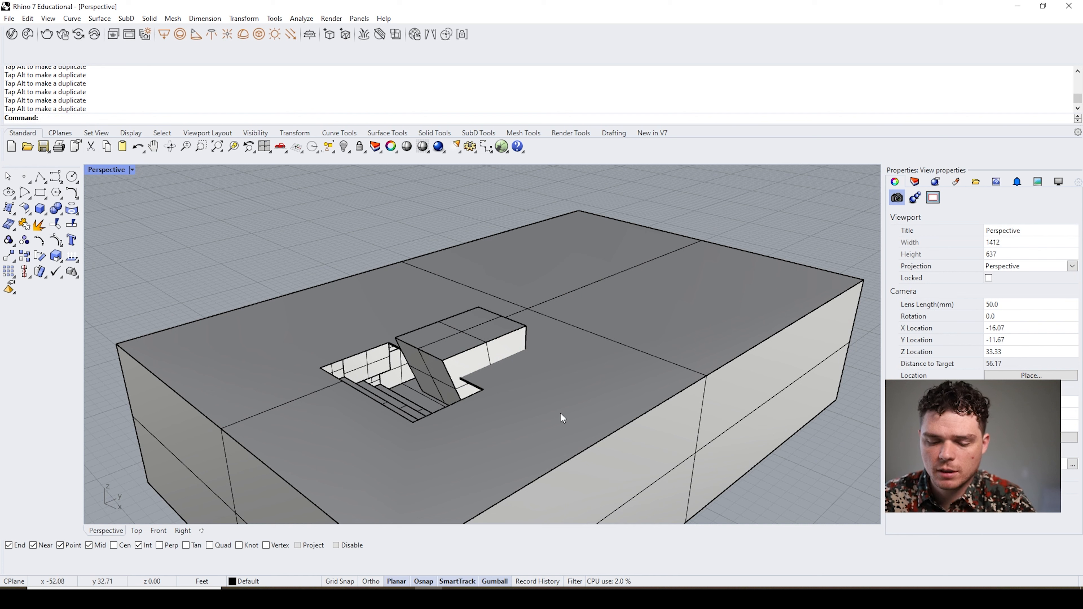
- Subtract the angled box from the block with BooleanDifference
{"action": "type", "text": "BooleanDifference"}
{"action": "key", "text": "Return"}
{"action": "left_click", "coordinate": [550, 404]}
{"action": "key", "text": "Return"}
{"action": "left_click", "coordinate": [461, 322]}
{"action": "key", "text": "Return"}
- Pull the angled cutting box away from the recess and delete it
{"action": "left_click", "coordinate": [507, 351]}
{"action": "left_click_drag", "start_coordinate": [494, 351], "coordinate": [600, 313]}
{"action": "right_click_drag", "start_coordinate": [599, 316], "coordinate": [570, 328]}
{"action": "key", "text": "Delete"}
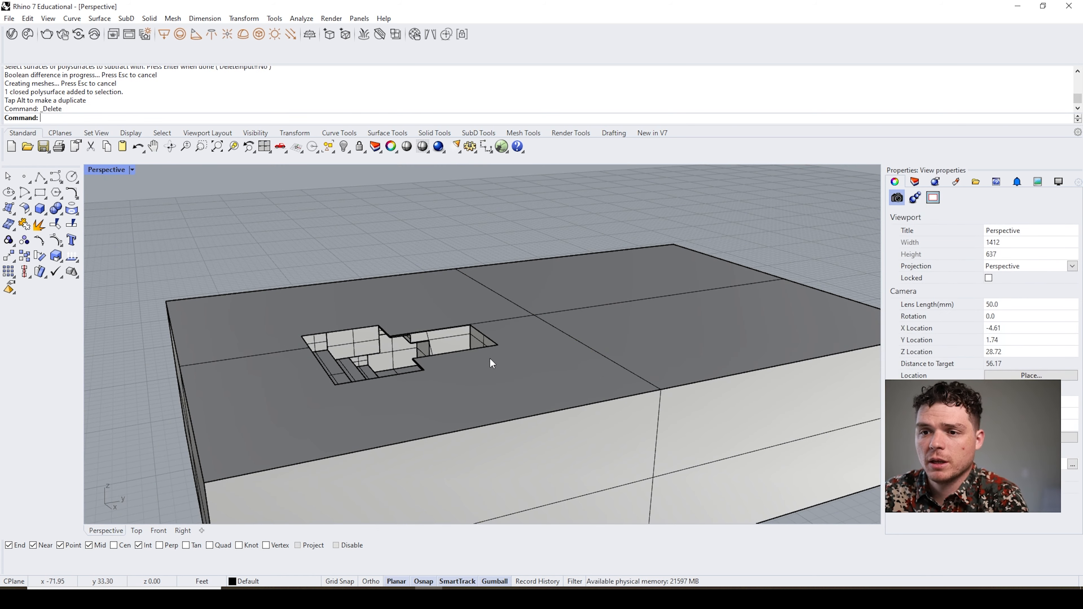
- Select one side wall of the new pocket beside the stepped recess and move it slightly inward
{"action": "right_click_drag", "start_coordinate": [490, 359], "coordinate": [427, 327]}
{"action": "scroll", "coordinate": [428, 333], "scroll_direction": "up", "scroll_amount": 7}
{"action": "left_click", "coordinate": [487, 364], "text": "ctrl+shift"}
{"action": "right_click_drag", "start_coordinate": [488, 366], "coordinate": [533, 393]}
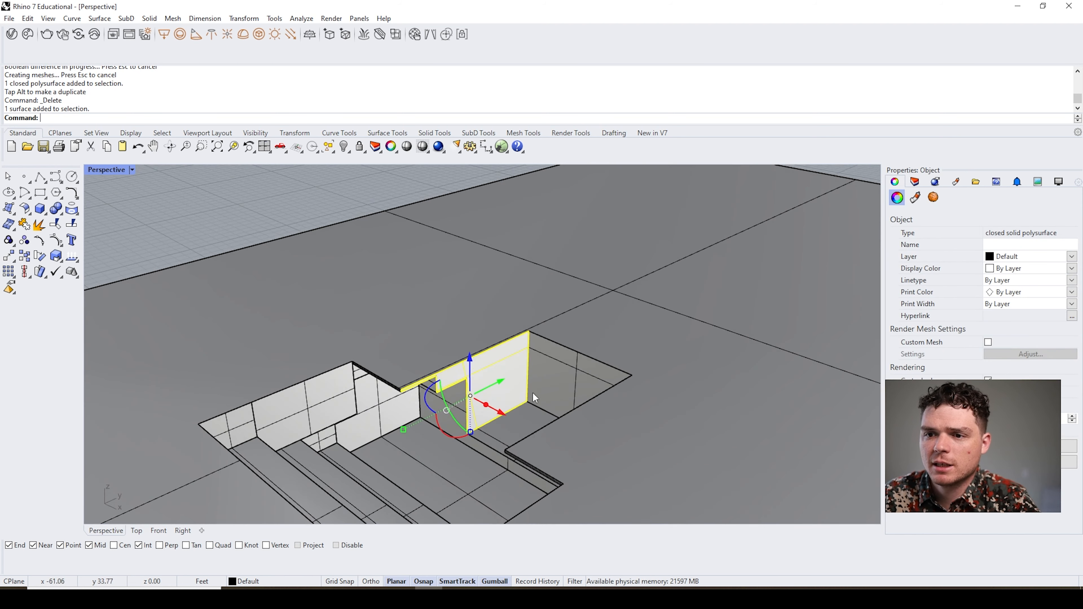
{"action": "left_click_drag", "start_coordinate": [499, 412], "coordinate": [516, 421]}
{"action": "right_click_drag", "start_coordinate": [524, 436], "coordinate": [681, 421]}
{"action": "scroll", "coordinate": [679, 416], "scroll_direction": "up", "scroll_amount": 3}
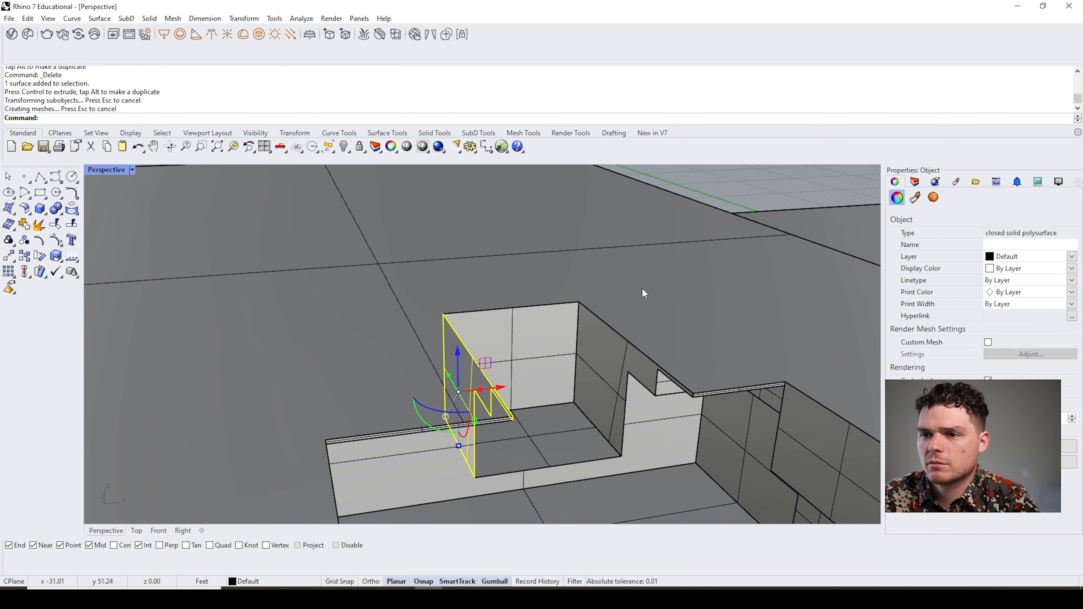
- Move the opposite side wall of the new pocket inward to narrow the opening further
{"action": "left_click", "coordinate": [727, 190]}
{"action": "left_click", "coordinate": [606, 345], "text": "ctrl+shift"}
{"action": "left_click_drag", "start_coordinate": [662, 397], "coordinate": [617, 396]}
{"action": "right_click_drag", "start_coordinate": [617, 396], "coordinate": [703, 239]}
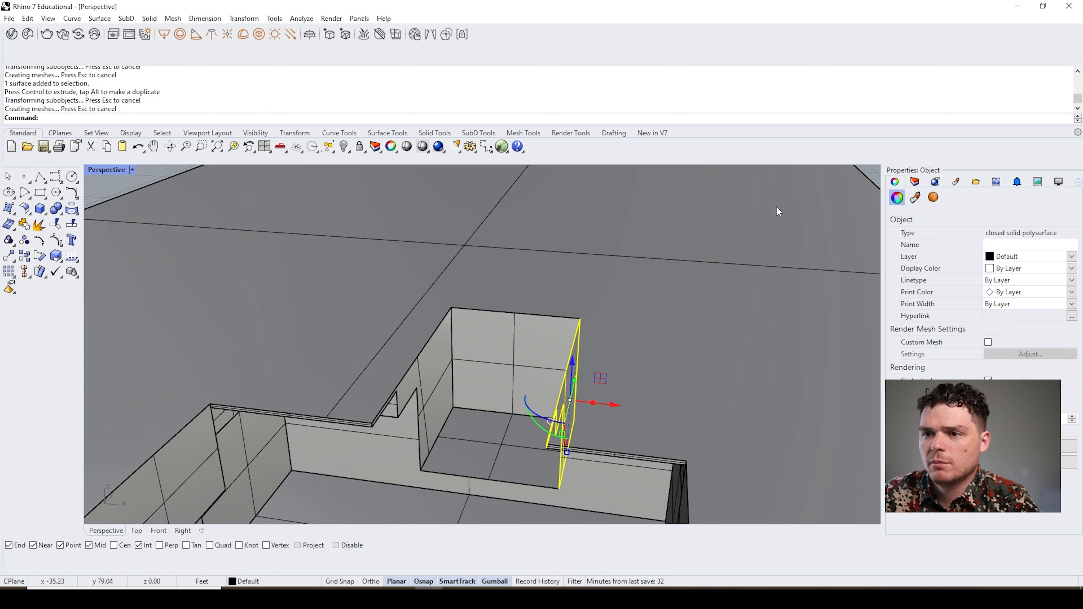
{"action": "scroll", "coordinate": [528, 327], "scroll_direction": "down", "scroll_amount": 5}
- Select the floor face of the side pocket and move it down to deepen the pocket
{"action": "left_click", "coordinate": [796, 266]}
{"action": "scroll", "coordinate": [505, 390], "scroll_direction": "up", "scroll_amount": 5}
{"action": "left_click", "coordinate": [507, 392], "text": "ctrl+shift"}
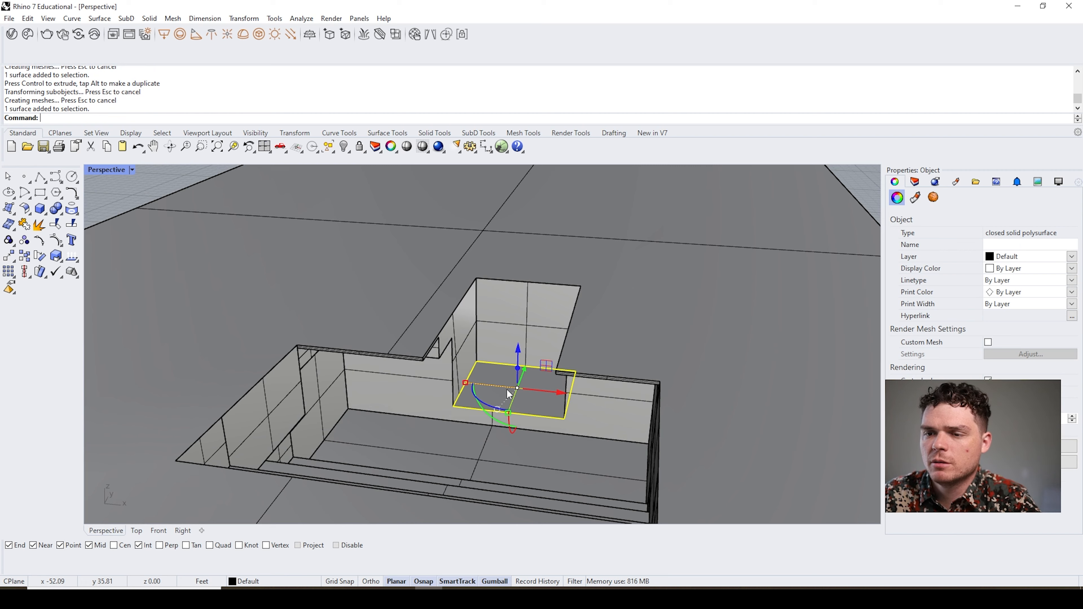
{"action": "scroll", "coordinate": [508, 394], "scroll_direction": "up", "scroll_amount": 3}
{"action": "left_click_drag", "start_coordinate": [528, 348], "coordinate": [561, 413]}
{"action": "scroll", "coordinate": [473, 332], "scroll_direction": "down", "scroll_amount": 4}
{"action": "right_click_drag", "start_coordinate": [473, 332], "coordinate": [423, 341]}
{"action": "scroll", "coordinate": [423, 320], "scroll_direction": "down", "scroll_amount": 4}
{"action": "right_click_drag", "start_coordinate": [413, 214], "coordinate": [351, 228]}
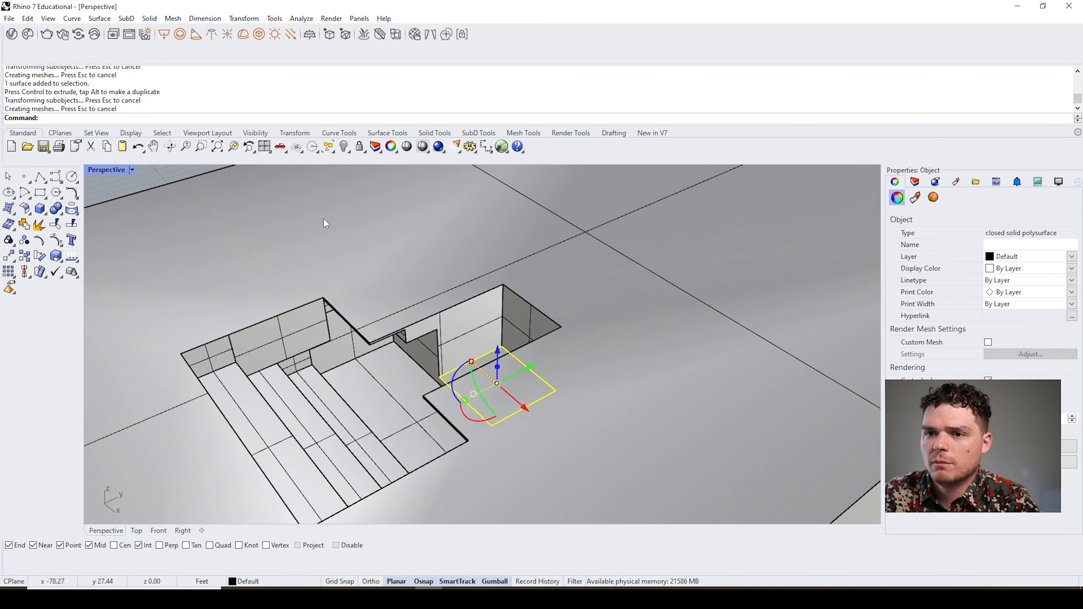
{"action": "scroll", "coordinate": [341, 264], "scroll_direction": "down", "scroll_amount": 4}
{"action": "key", "text": "Escape"}
- Select the upper edge of the side pocket's end wall and move it outward, away from the recess
{"action": "scroll", "coordinate": [520, 333], "scroll_direction": "up", "scroll_amount": 2}
{"action": "left_click", "coordinate": [530, 341], "text": "ctrl+shift"}
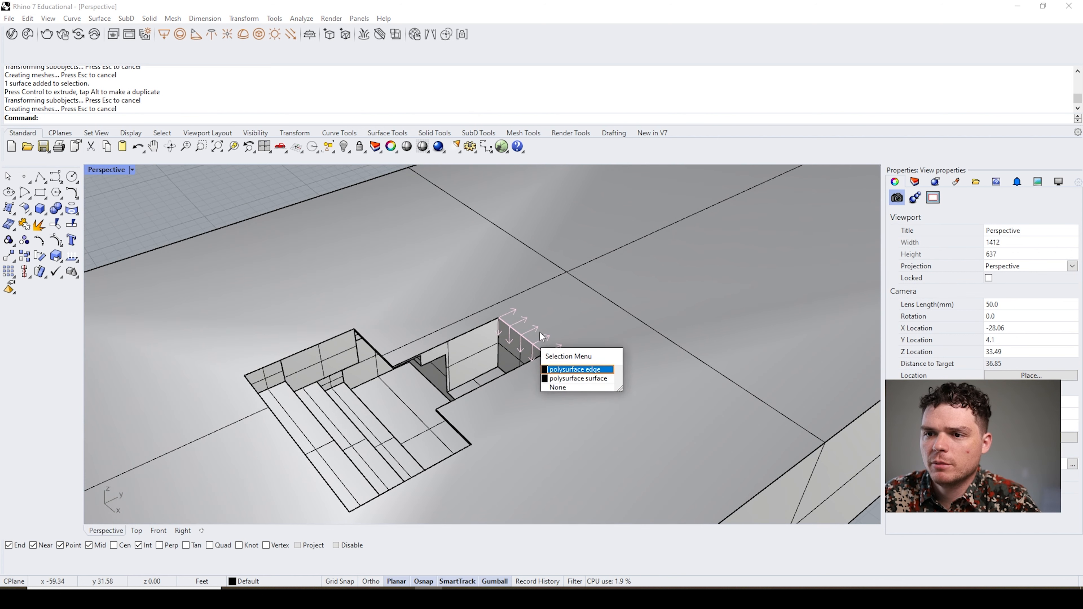
{"action": "left_click", "coordinate": [555, 369]}
{"action": "left_click_drag", "start_coordinate": [553, 322], "coordinate": [638, 299]}
{"action": "right_click_drag", "start_coordinate": [516, 382], "coordinate": [522, 344]}
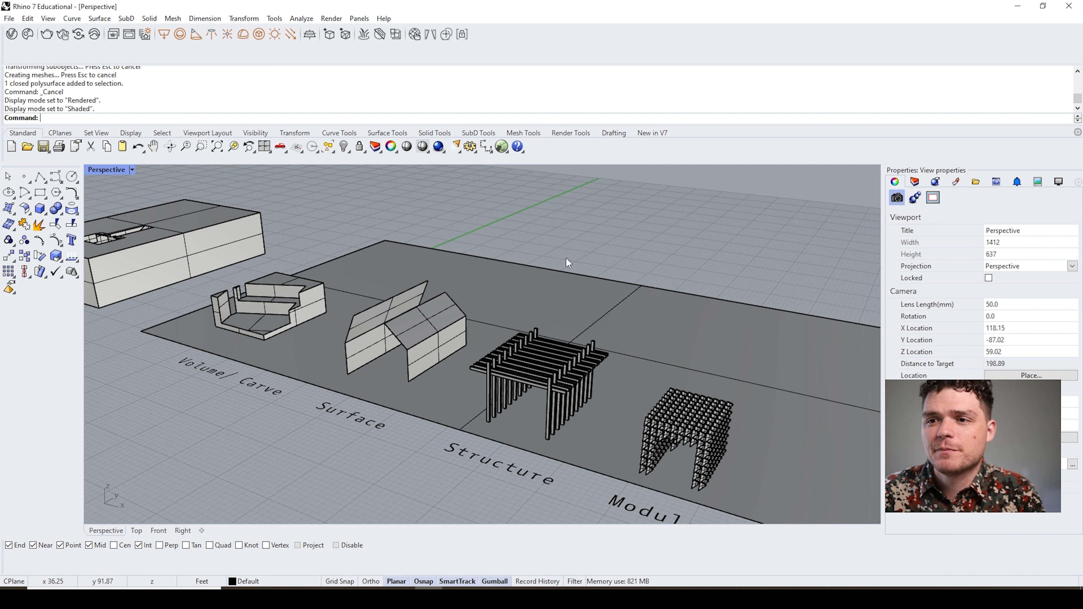
- Draw a narrow rectangle on the ground surface in the empty area behind the Surface example
{"action": "left_click", "coordinate": [40, 192]}
{"action": "scroll", "coordinate": [526, 256], "scroll_direction": "up", "scroll_amount": 5}
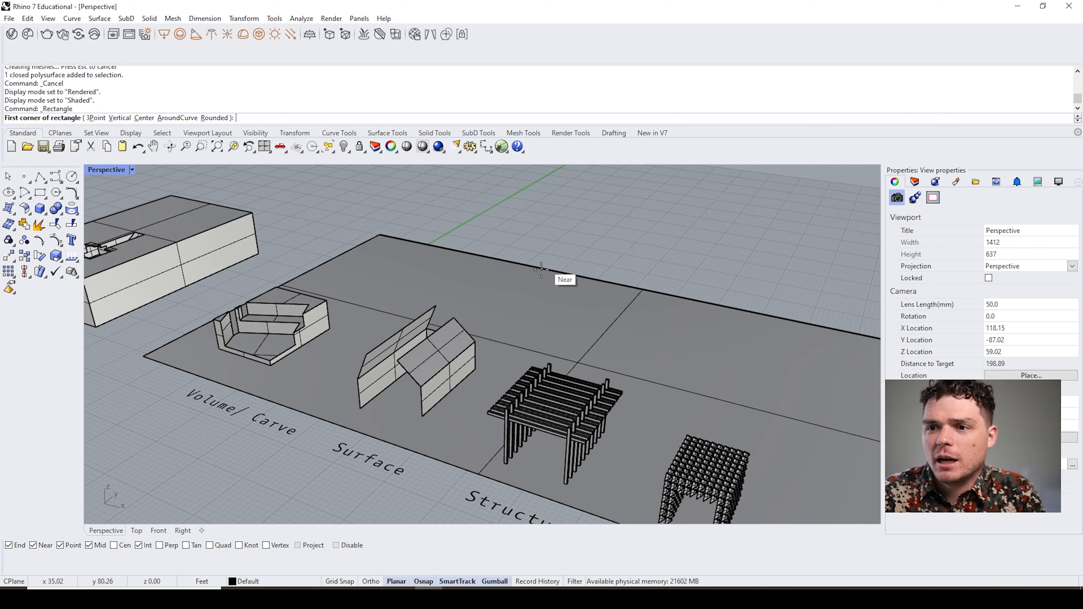
{"action": "left_click", "coordinate": [379, 343]}
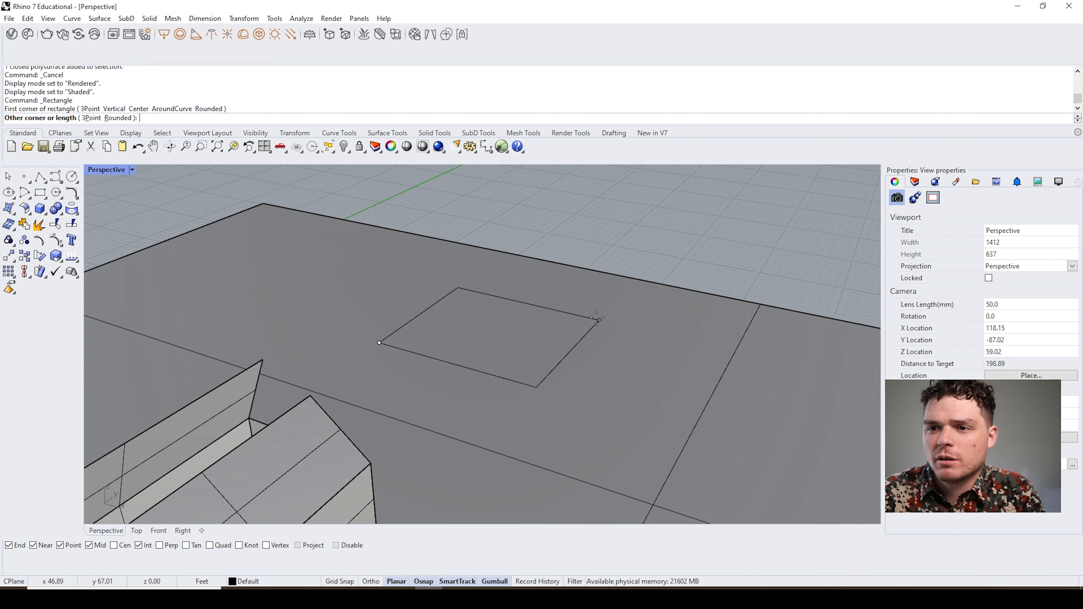
{"action": "left_click", "coordinate": [553, 285]}
{"action": "scroll", "coordinate": [565, 298], "scroll_direction": "up", "scroll_amount": 3}
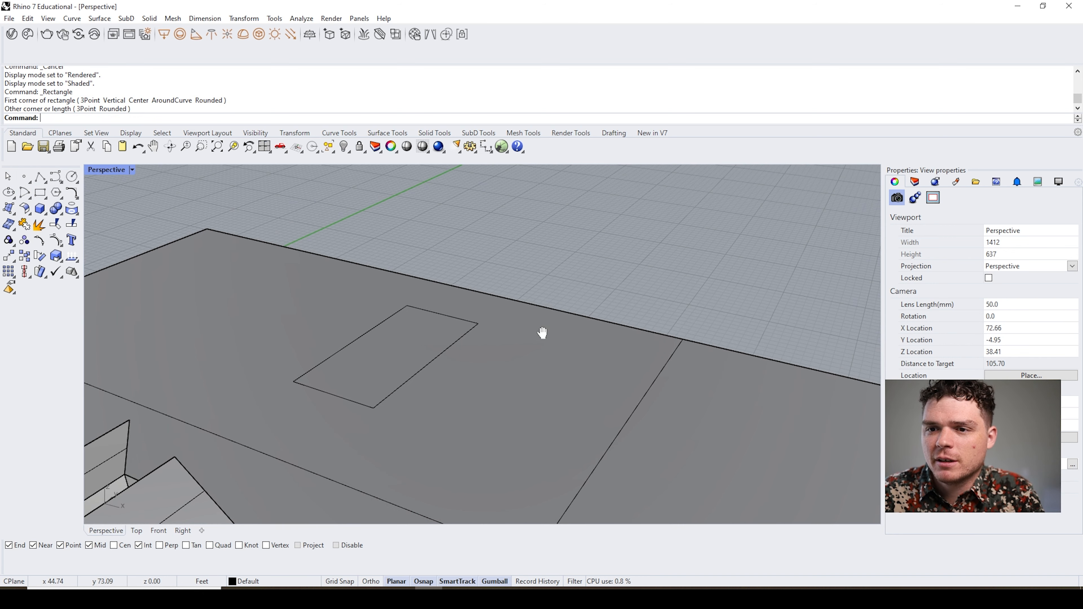
- Fill the new rectangle with a flat surface using PlanarSrf
{"action": "left_click", "coordinate": [381, 322]}
{"action": "type", "text": "Plan"}
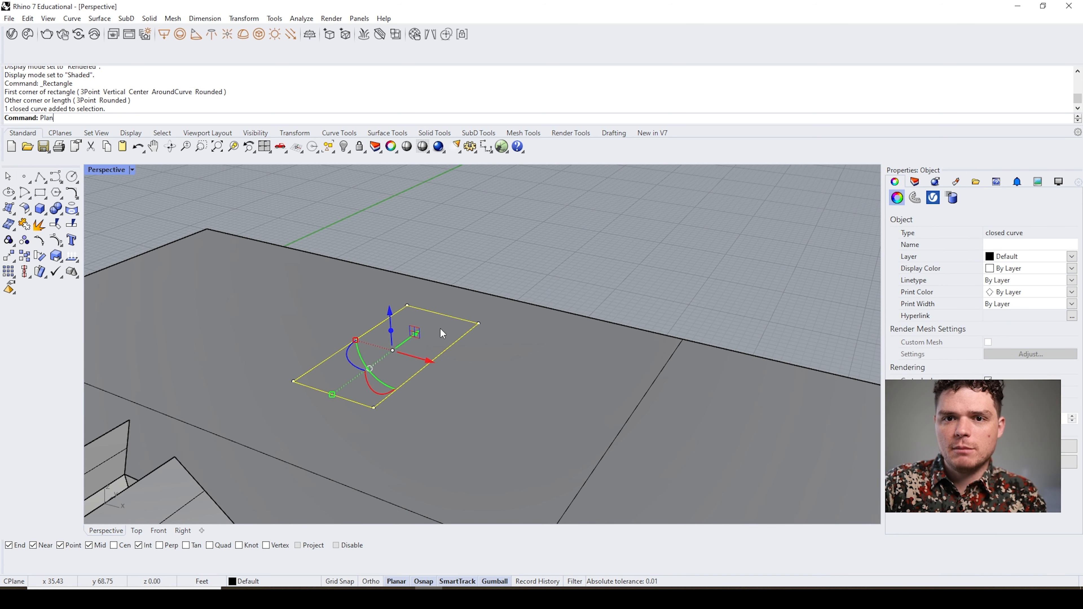
{"action": "type", "text": "arSrf"}
{"action": "key", "text": "Return"}
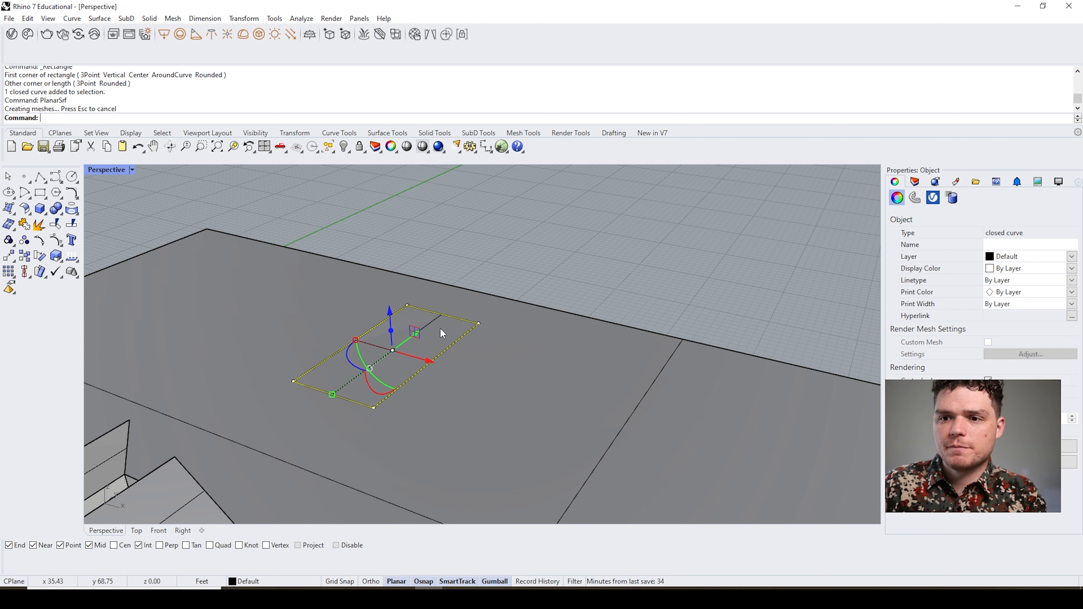
{"action": "key", "text": "Escape"}
- Select the new rectangular surface, move it off the ground plane onto the empty grid, and zoom to it
{"action": "scroll", "coordinate": [409, 397], "scroll_direction": "down", "scroll_amount": 3}
{"action": "left_click", "coordinate": [420, 380]}
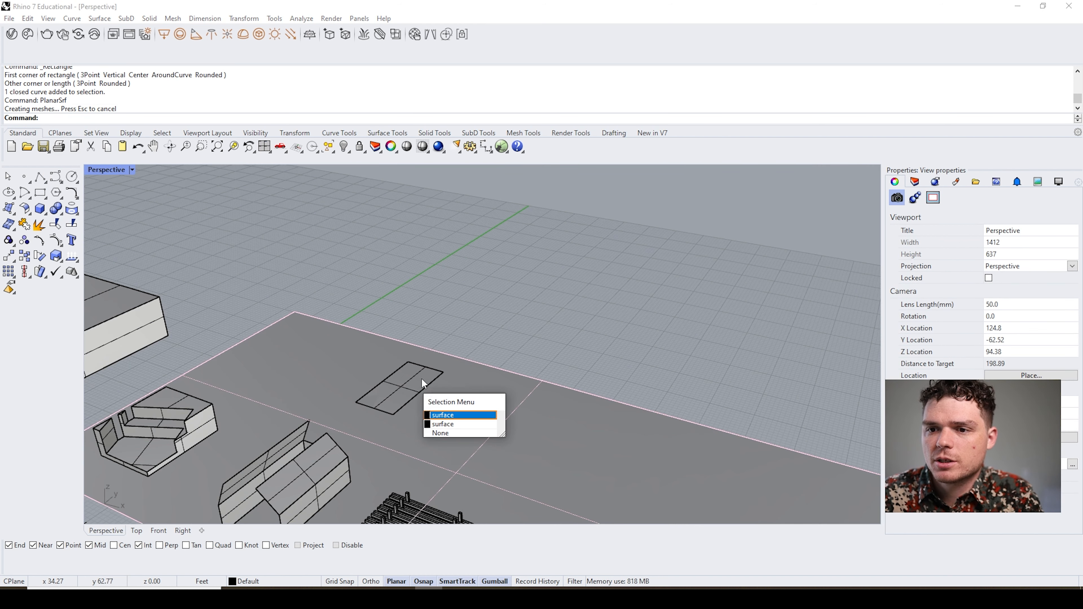
{"action": "left_click", "coordinate": [458, 422]}
{"action": "left_click_drag", "start_coordinate": [402, 386], "coordinate": [532, 278]}
{"action": "right_click_drag", "start_coordinate": [486, 276], "coordinate": [290, 357], "text": "shift"}
{"action": "scroll", "coordinate": [290, 357], "scroll_direction": "up", "scroll_amount": 2}
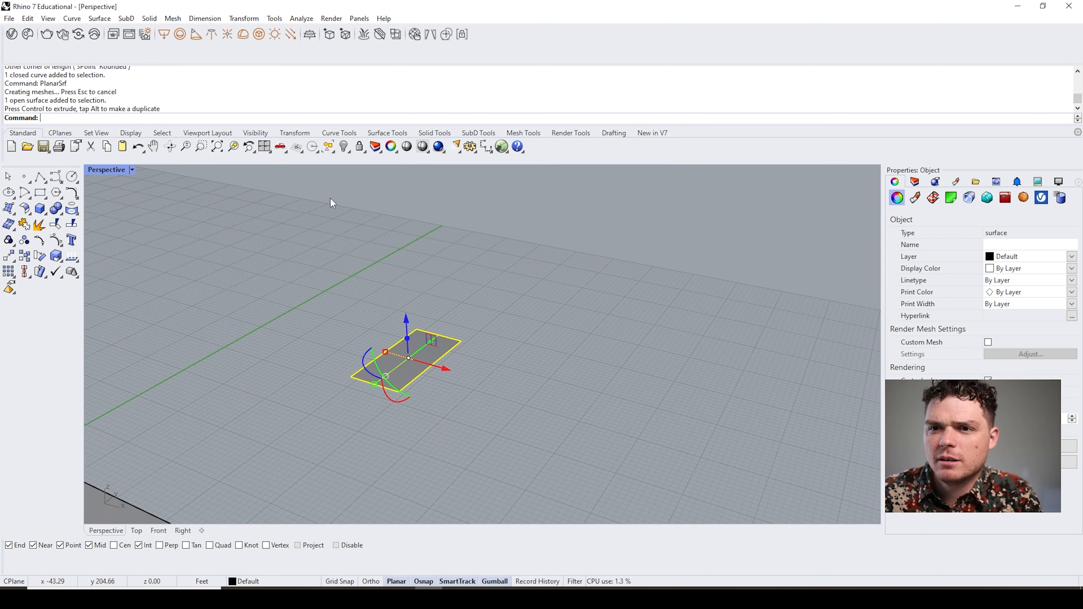
{"action": "left_click", "coordinate": [234, 146]}
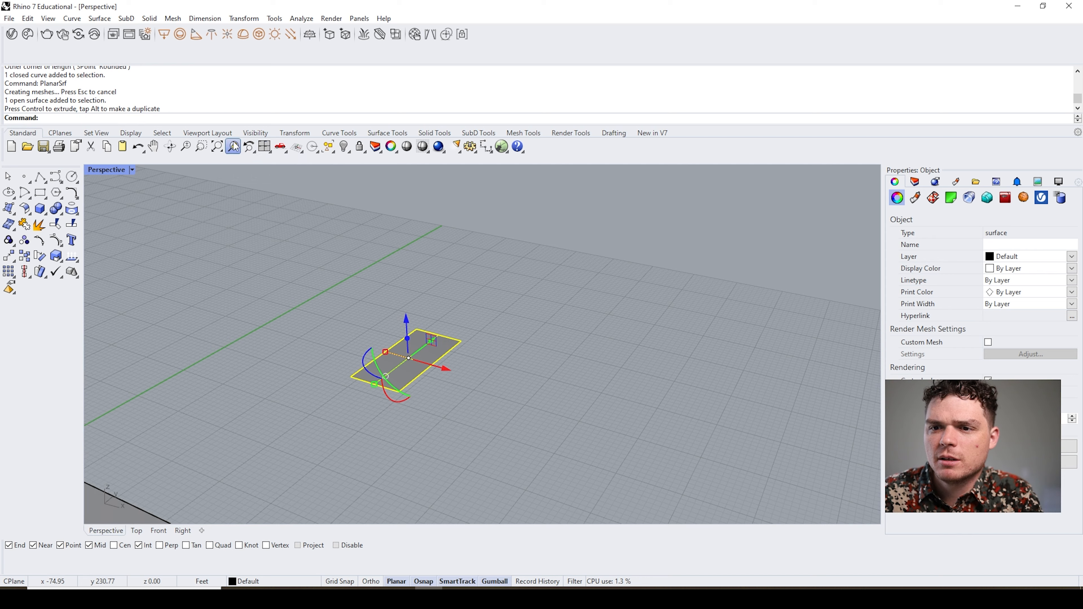
{"action": "right_click_drag", "start_coordinate": [384, 282], "coordinate": [430, 422]}
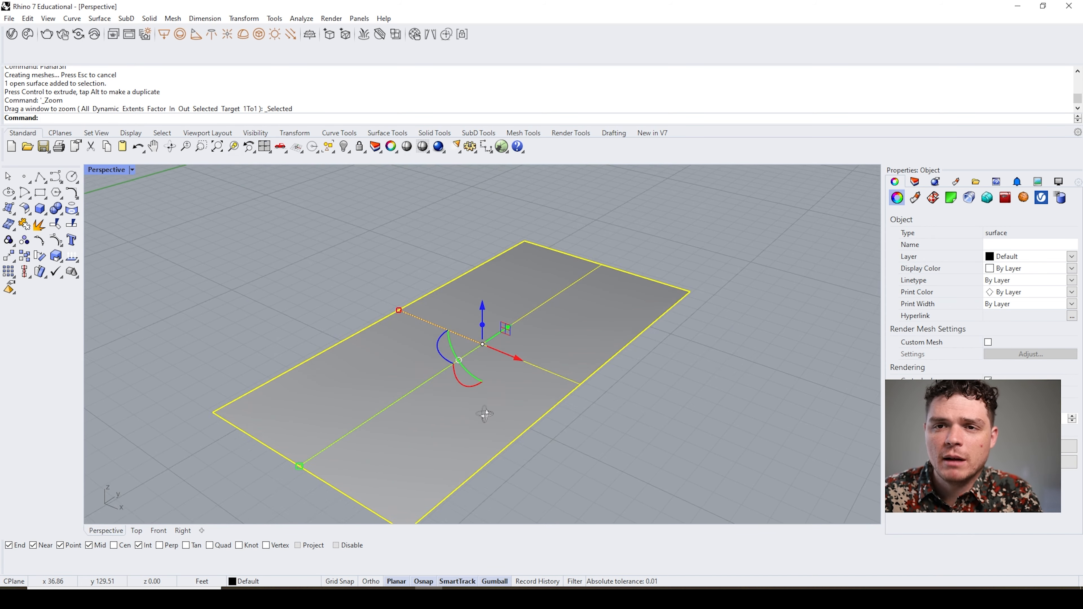
{"action": "left_click", "coordinate": [309, 286]}
{"action": "scroll", "coordinate": [310, 295], "scroll_direction": "down", "scroll_amount": 7}
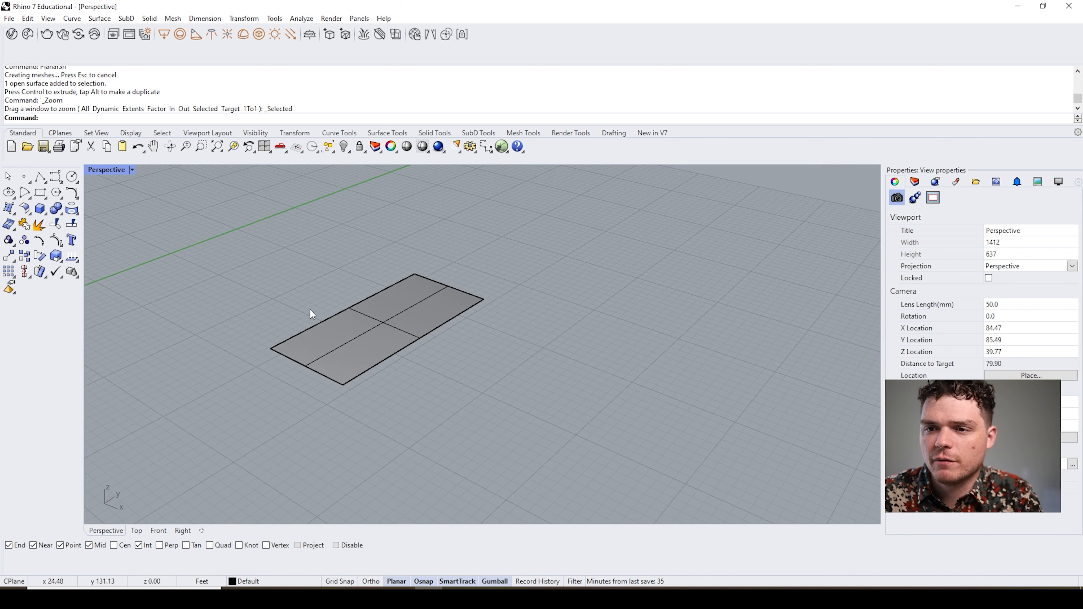
{"action": "right_click_drag", "start_coordinate": [472, 376], "coordinate": [454, 376]}
{"action": "scroll", "coordinate": [381, 331], "scroll_direction": "up", "scroll_amount": 2}
{"action": "left_click", "coordinate": [381, 330]}
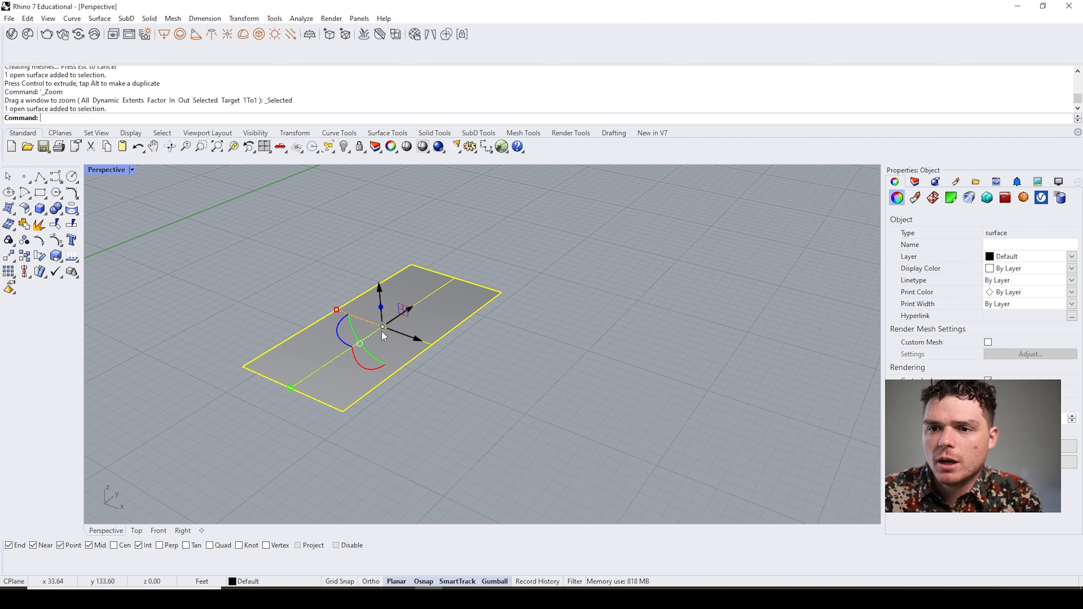
{"action": "left_click", "coordinate": [536, 389]}
{"action": "scroll", "coordinate": [538, 382], "scroll_direction": "down", "scroll_amount": 4}
{"action": "scroll", "coordinate": [446, 359], "scroll_direction": "up", "scroll_amount": 2}
- Duplicate the rectangular surface through the clipboard and move the copy sideways, clear of the original
{"action": "left_click", "coordinate": [446, 360]}
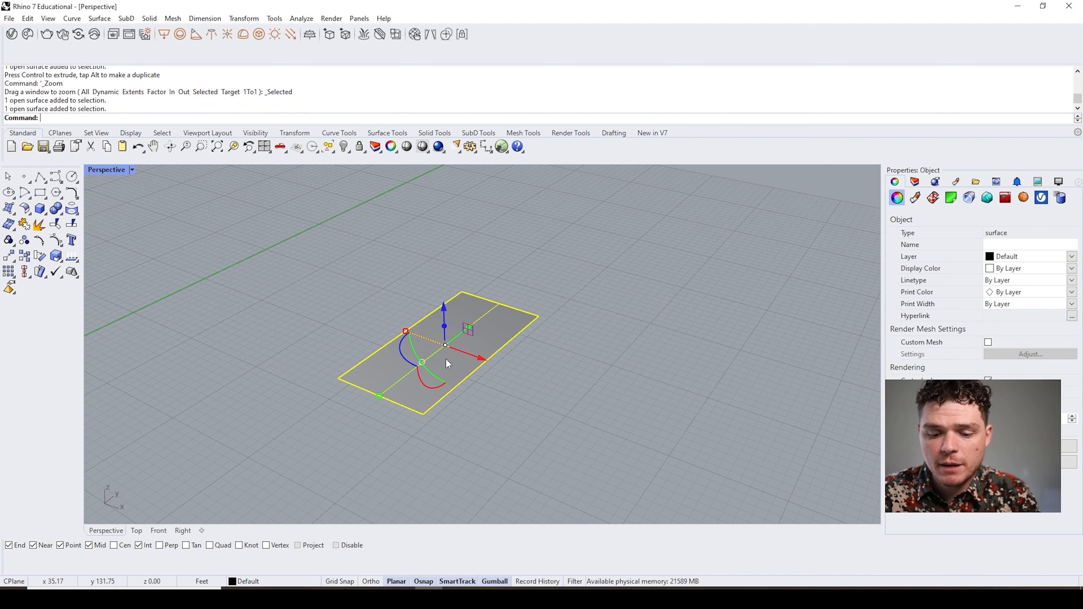
{"action": "key", "text": "ctrl+c"}
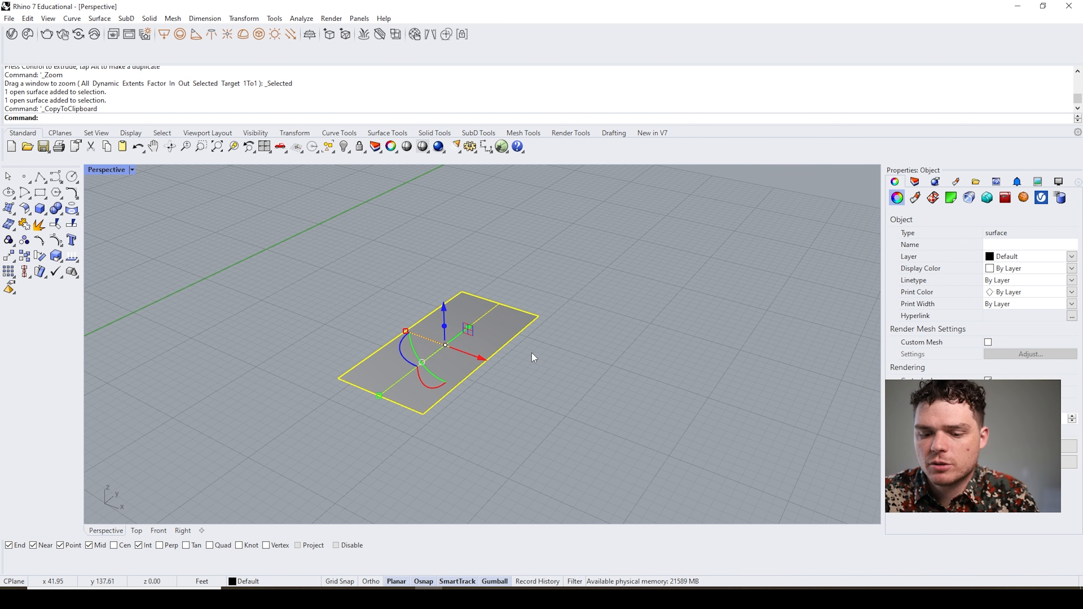
{"action": "key", "text": "ctrl+v"}
{"action": "left_click_drag", "start_coordinate": [484, 360], "coordinate": [357, 327]}
{"action": "left_click", "coordinate": [426, 279]}
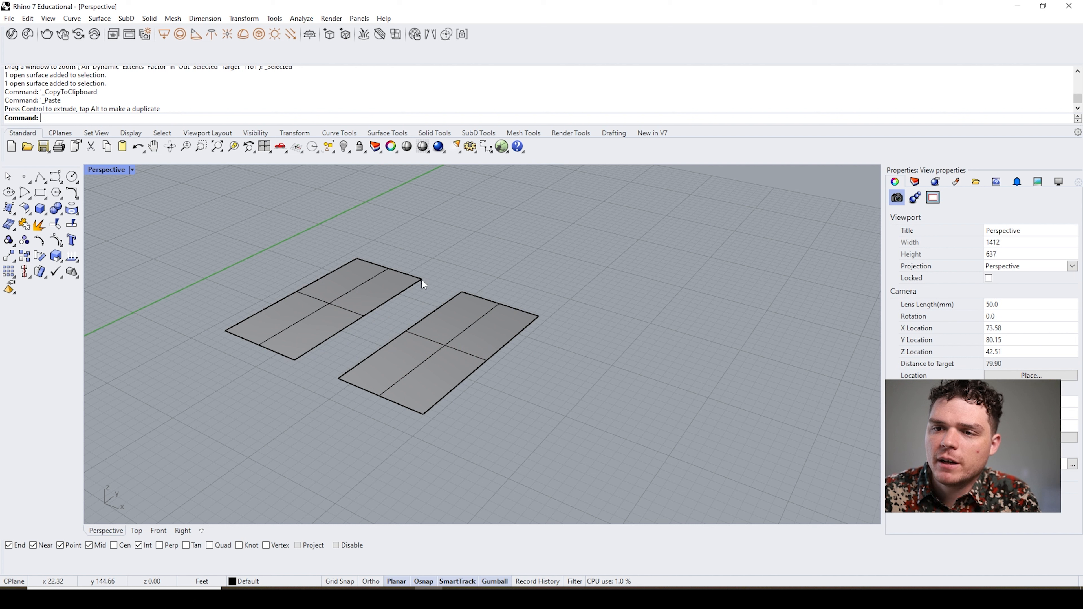
- Snap the copy's corner onto the original's corner and rotate the copy upright about the shared long edge
{"action": "left_click_drag", "start_coordinate": [422, 279], "coordinate": [460, 290]}
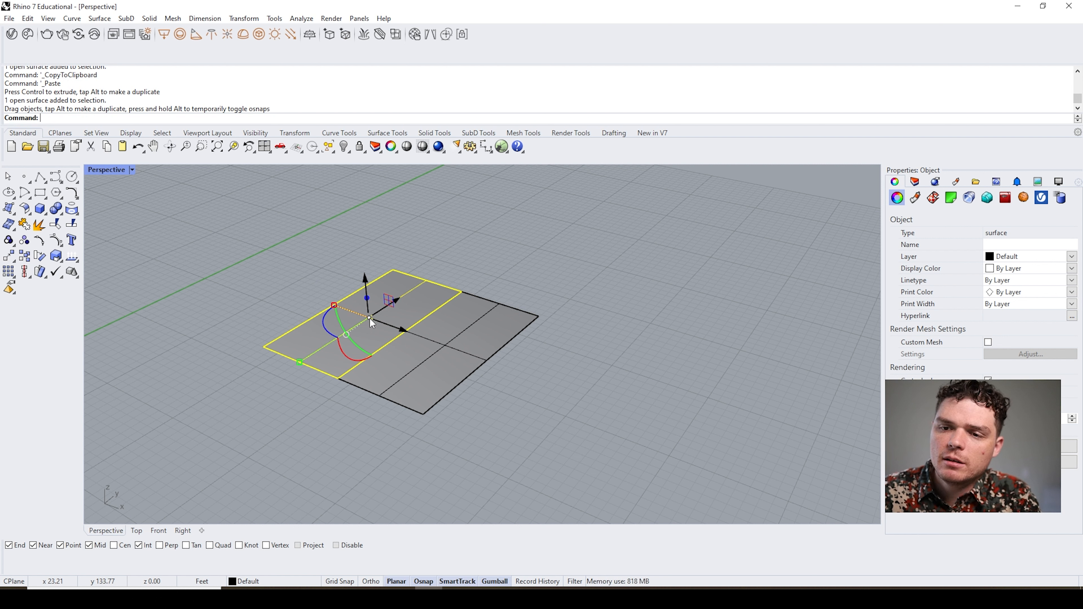
{"action": "left_click_drag", "start_coordinate": [369, 318], "coordinate": [472, 236], "text": "ctrl"}
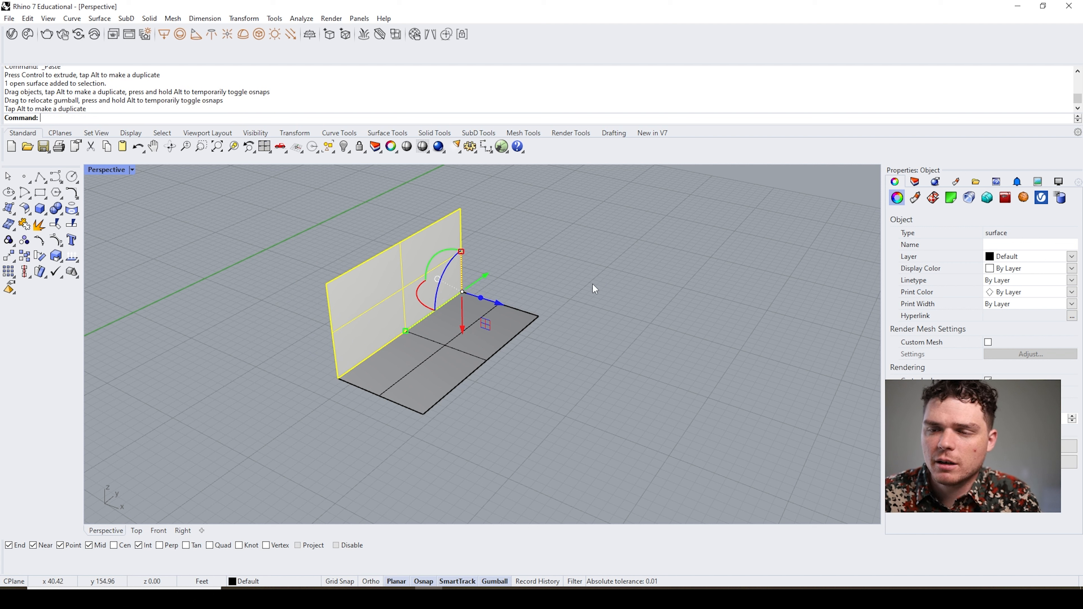
{"action": "right_click_drag", "start_coordinate": [655, 303], "coordinate": [639, 307]}
{"action": "left_click", "coordinate": [642, 308]}
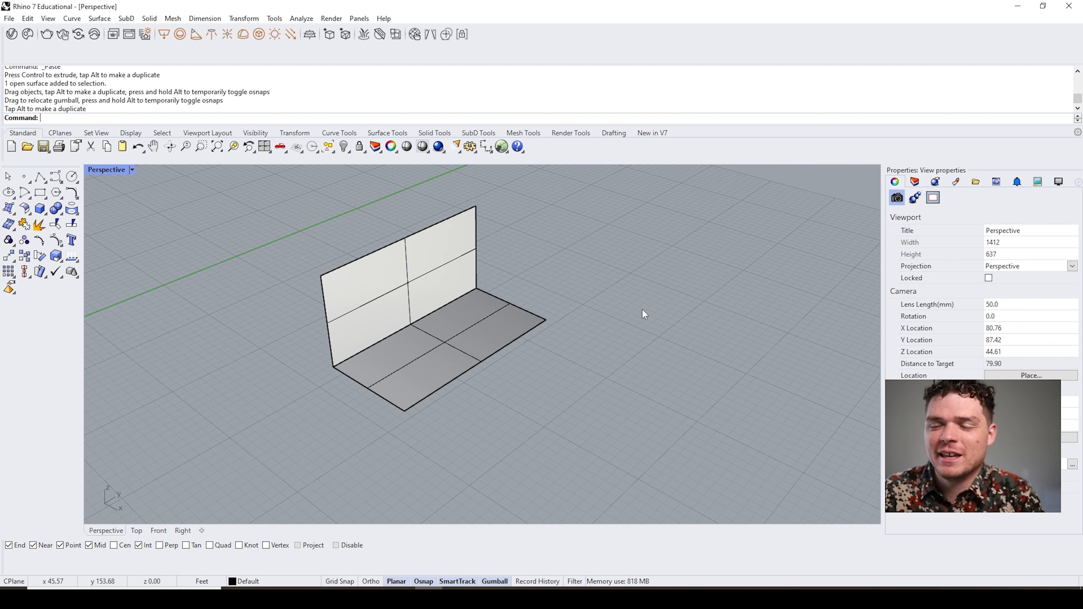
- Select the top edge of the upright wall and move it down to shorten the wall
{"action": "left_click", "coordinate": [411, 238], "text": "ctrl+shift"}
{"action": "scroll", "coordinate": [575, 311], "scroll_direction": "down", "scroll_amount": 2}
{"action": "scroll", "coordinate": [442, 232], "scroll_direction": "up", "scroll_amount": 4}
{"action": "left_click_drag", "start_coordinate": [436, 222], "coordinate": [441, 248]}
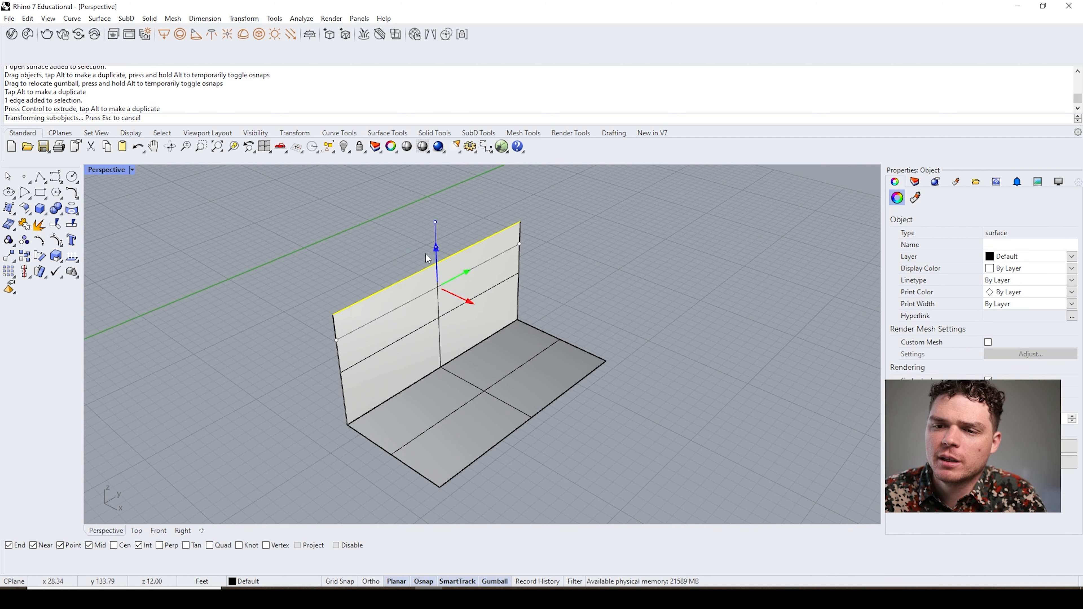
{"action": "left_click", "coordinate": [280, 285]}
{"action": "scroll", "coordinate": [354, 317], "scroll_direction": "down", "scroll_amount": 2}
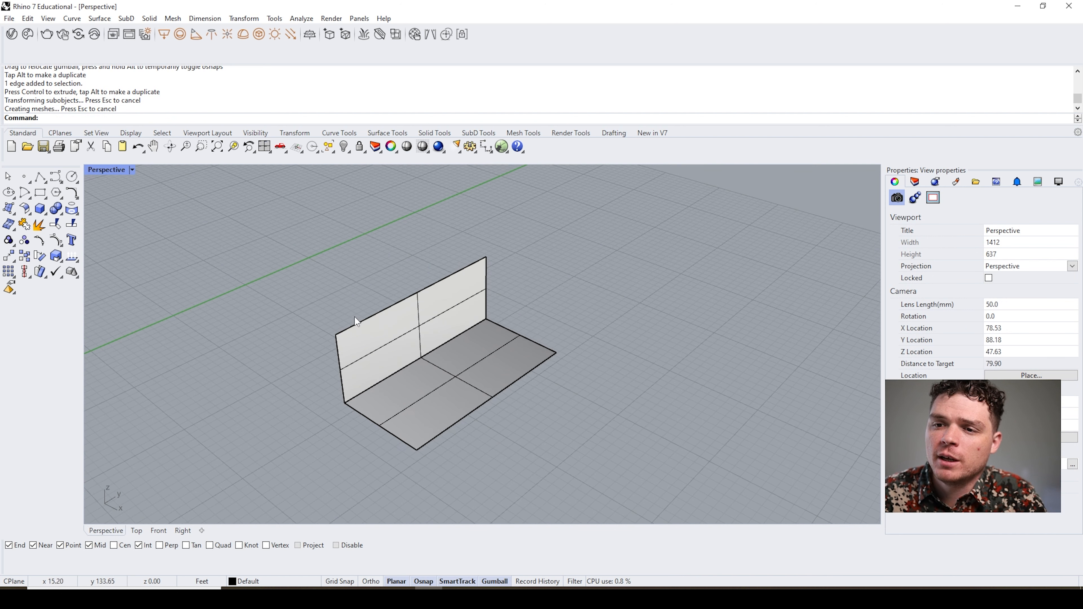
- Select the upright wall's top edge again and adjust it slightly upward
{"action": "left_click", "coordinate": [431, 286], "text": "ctrl+shift"}
{"action": "left_click_drag", "start_coordinate": [416, 252], "coordinate": [426, 262]}
{"action": "left_click", "coordinate": [357, 270]}
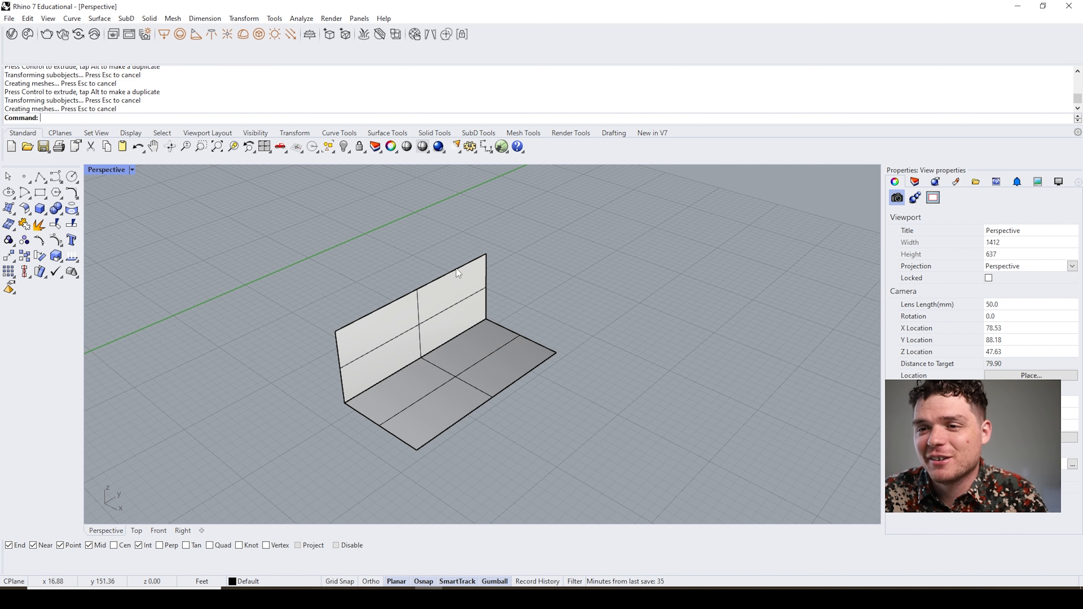
{"action": "left_click", "coordinate": [448, 278], "text": "ctrl+shift"}
{"action": "left_click", "coordinate": [570, 280]}
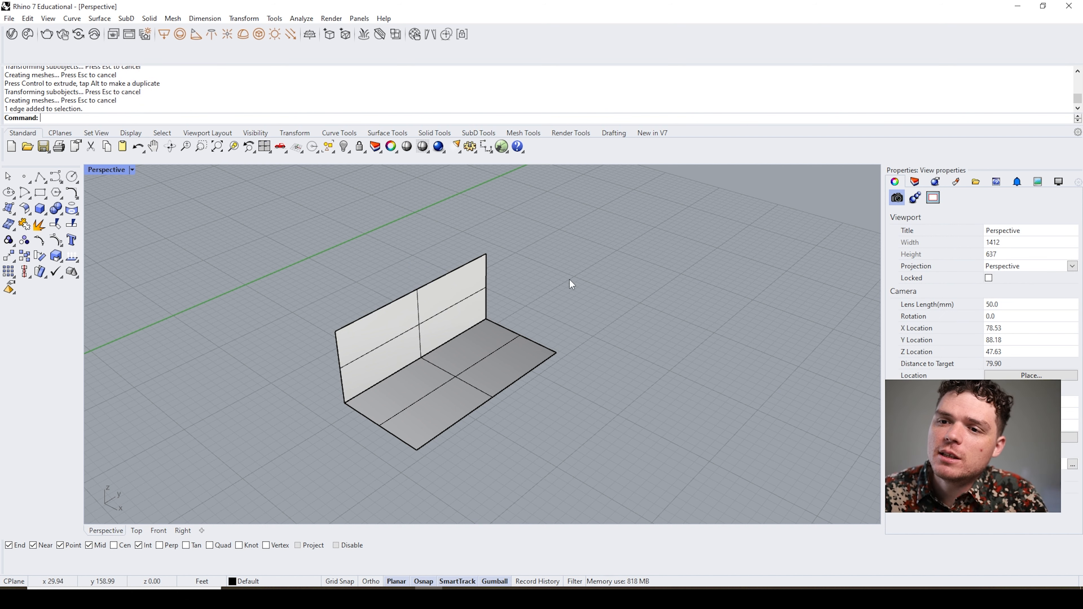
{"action": "left_click", "coordinate": [426, 285], "text": "ctrl+shift"}
{"action": "key", "text": "Escape"}
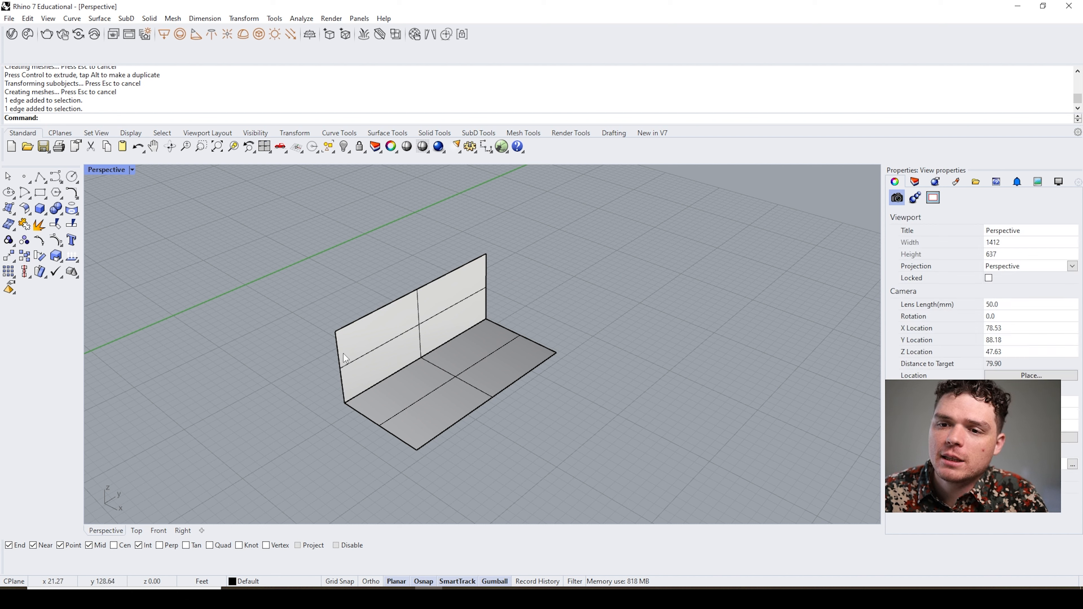
- Move one short vertical edge of the upright wall inward along the floor to reduce the wall's length
{"action": "left_click", "coordinate": [344, 354], "text": "ctrl+shift"}
{"action": "left_click_drag", "start_coordinate": [375, 352], "coordinate": [394, 339]}
{"action": "left_click", "coordinate": [273, 380]}
{"action": "left_click", "coordinate": [375, 347], "text": "ctrl+shift"}
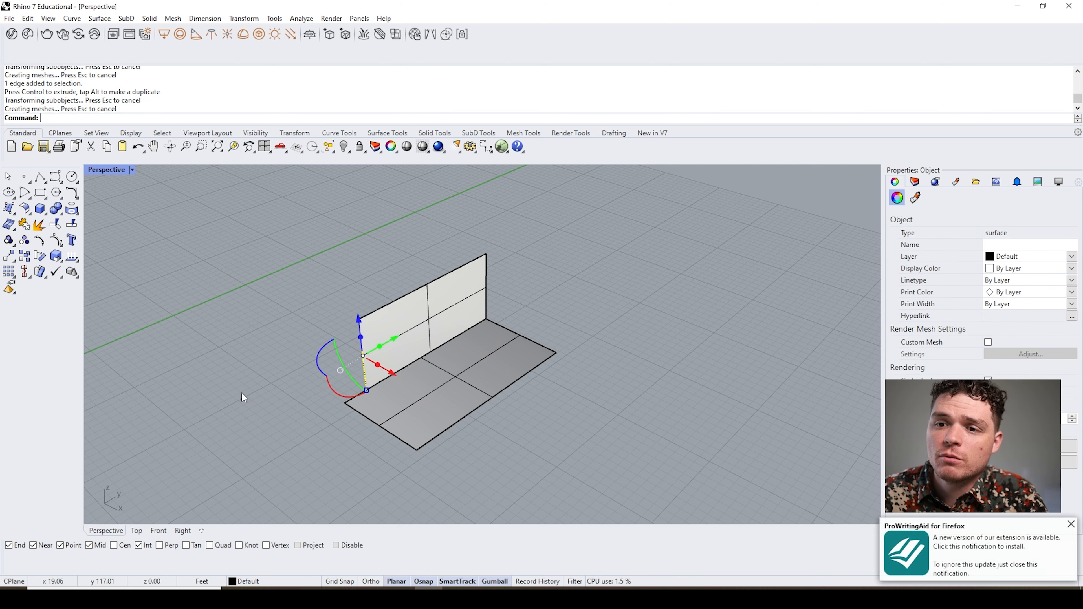
{"action": "left_click", "coordinate": [242, 394]}
- Stretch the upright wall with Scale1D from its fixed bottom corner so its length matches the floor's long edge
{"action": "type", "text": "Sca"}
{"action": "key", "text": "Return"}
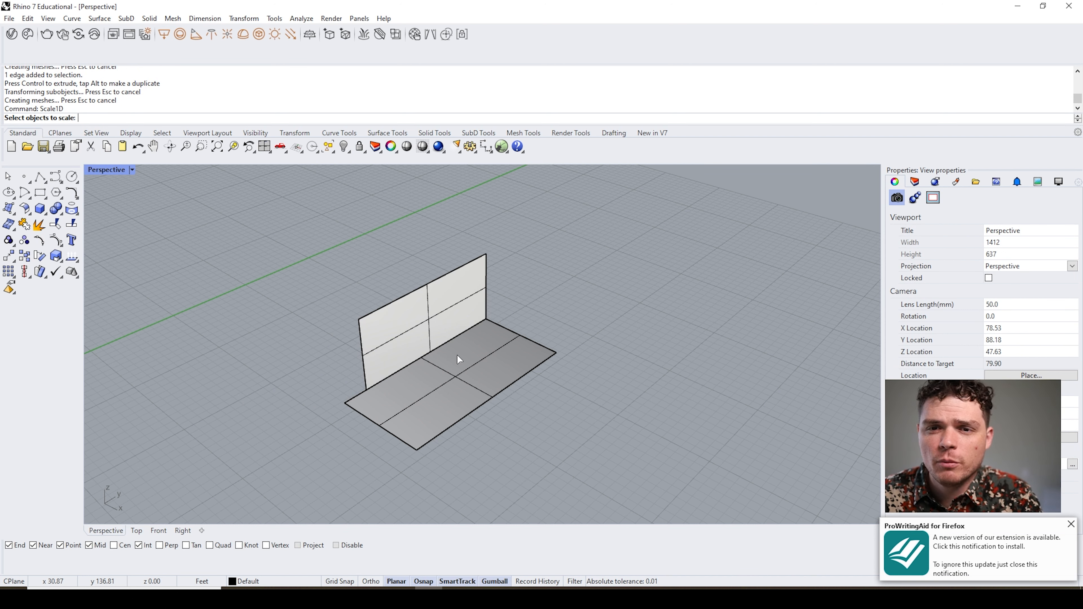
{"action": "left_click", "coordinate": [477, 316]}
{"action": "left_click", "coordinate": [486, 319]}
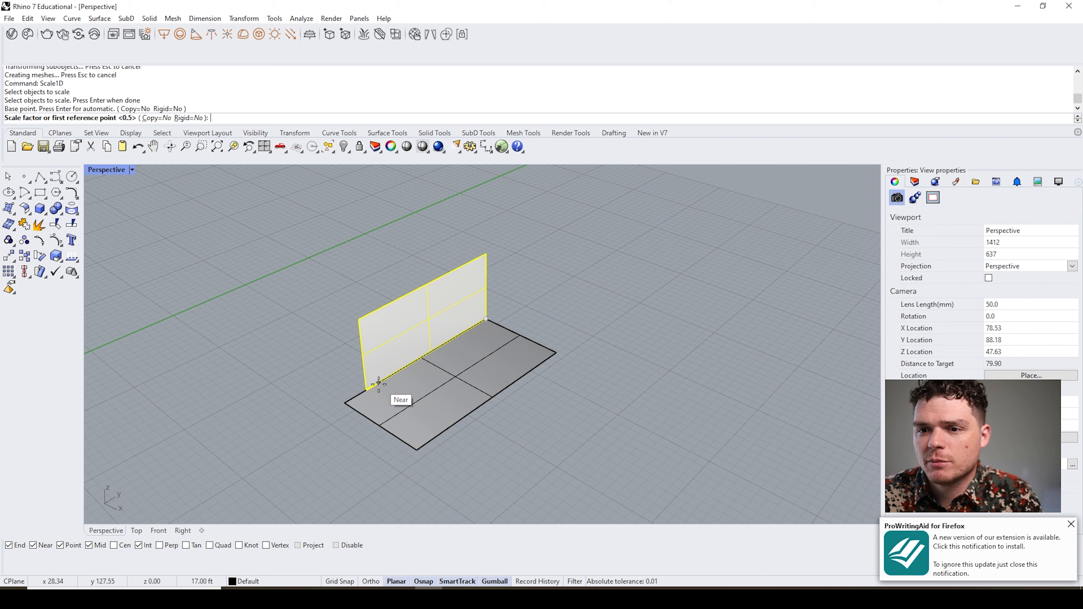
{"action": "left_click", "coordinate": [366, 390]}
{"action": "left_click", "coordinate": [357, 408]}
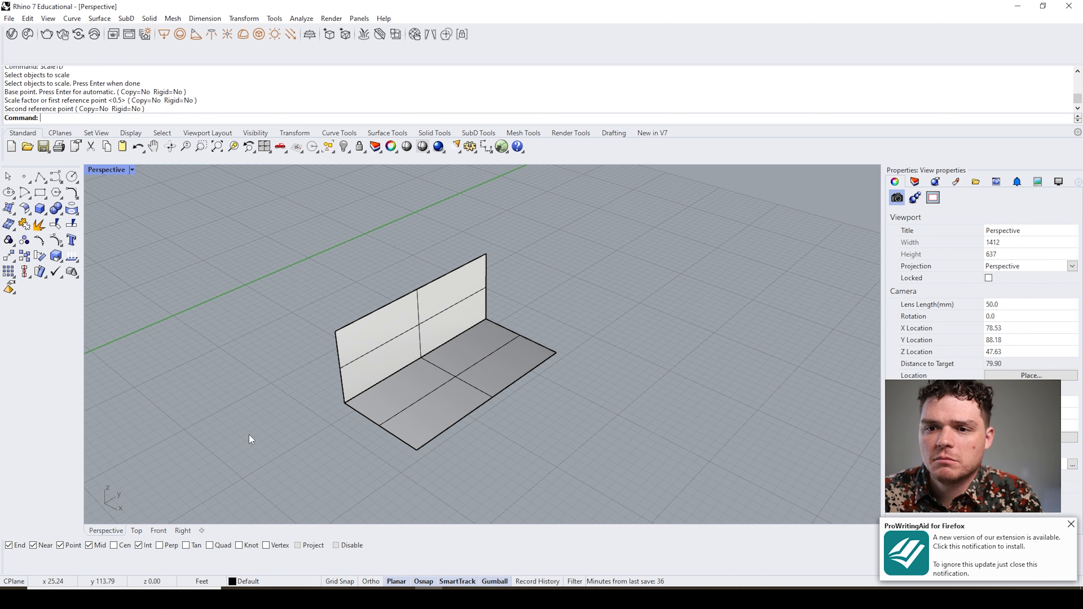
- Duplicate the upright wall and snap the copy onto the opposite long edge of the floor
{"action": "right_click_drag", "start_coordinate": [289, 409], "coordinate": [312, 363]}
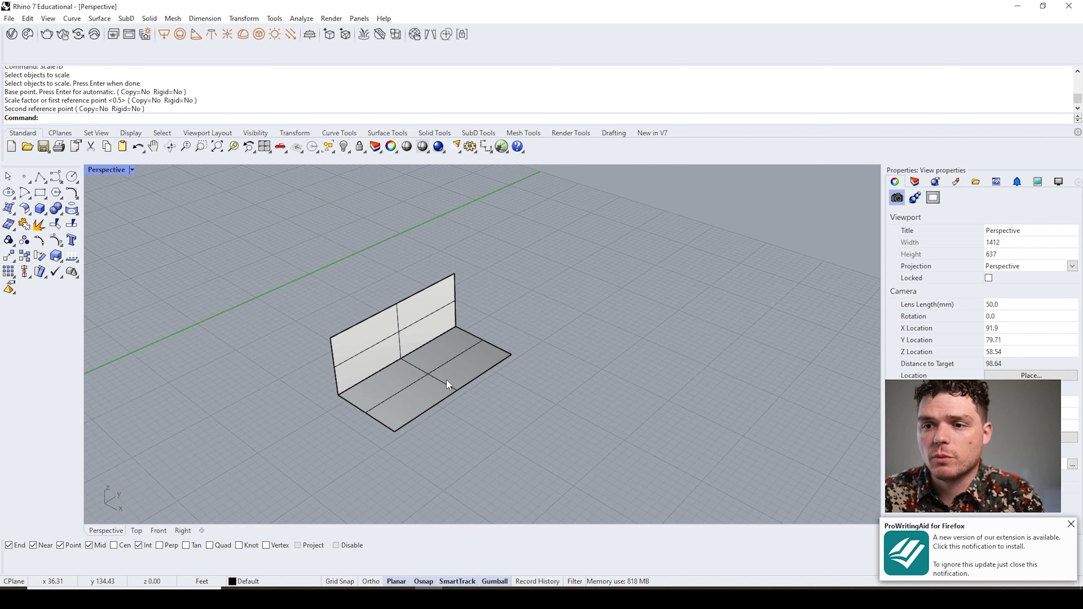
{"action": "left_click", "coordinate": [361, 323]}
{"action": "right_click_drag", "start_coordinate": [360, 322], "coordinate": [443, 361]}
{"action": "key", "text": "ctrl+c"}
{"action": "key", "text": "ctrl+v"}
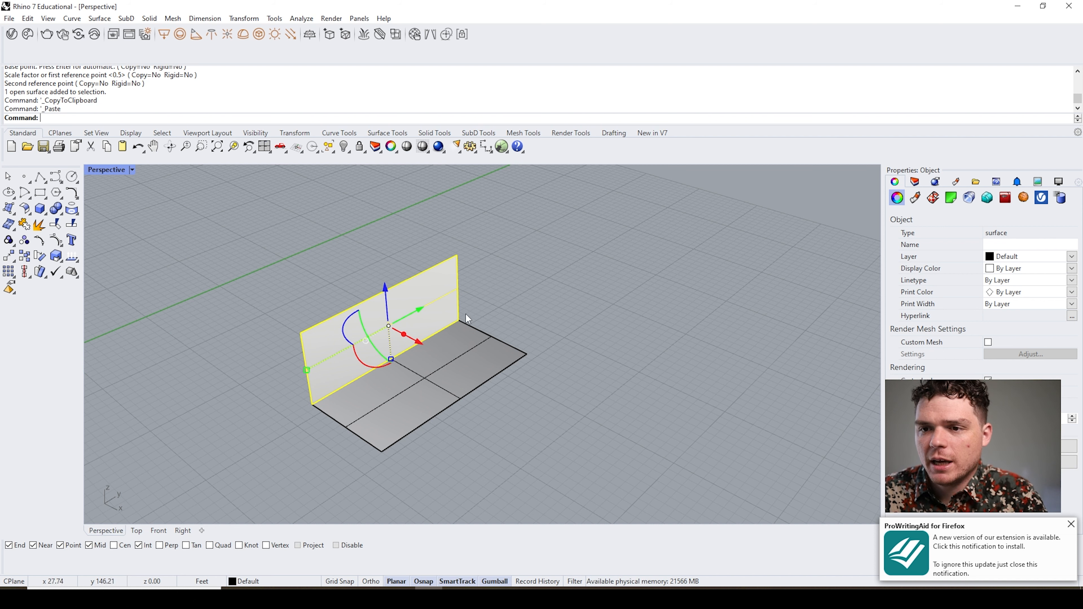
{"action": "left_click_drag", "start_coordinate": [462, 320], "coordinate": [527, 354]}
{"action": "left_click", "coordinate": [599, 370]}
- Duplicate the second wall and snap the copy on top of it, aligned with its upper edge
{"action": "right_click_drag", "start_coordinate": [600, 370], "coordinate": [501, 371]}
{"action": "left_click", "coordinate": [502, 370]}
{"action": "key", "text": "ctrl+c"}
{"action": "key", "text": "ctrl+v"}
{"action": "left_click_drag", "start_coordinate": [588, 379], "coordinate": [589, 287]}
{"action": "right_click_drag", "start_coordinate": [589, 286], "coordinate": [462, 293]}
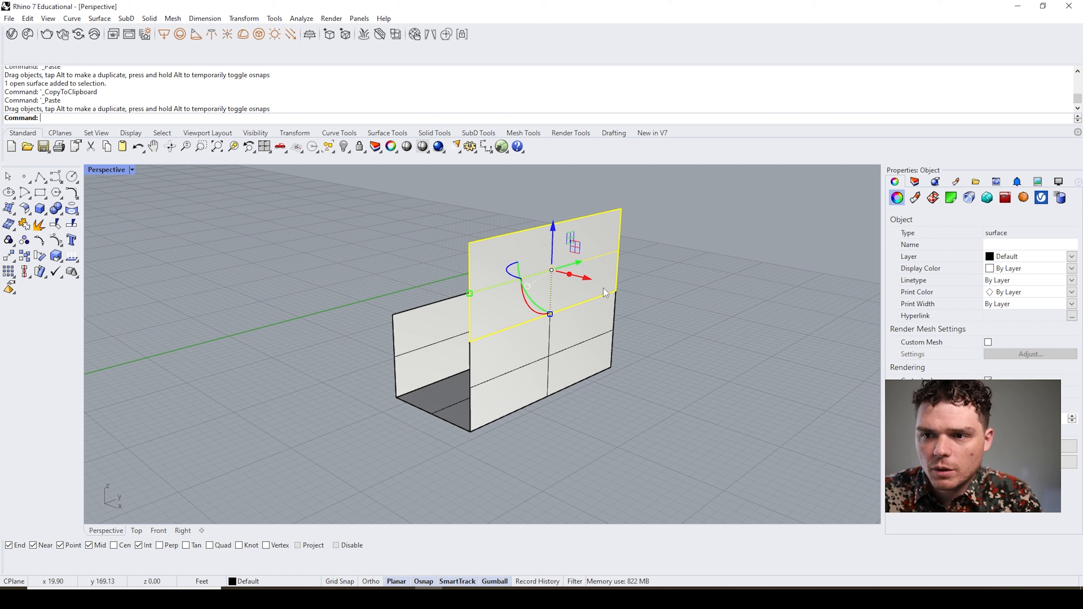
- Relocate the stacked panel's gumball to its bottom edge and rotate the panel horizontal to form a roof
{"action": "left_click_drag", "start_coordinate": [551, 270], "coordinate": [627, 326], "text": "ctrl"}
{"action": "left_click", "coordinate": [687, 341]}
{"action": "right_click_drag", "start_coordinate": [688, 340], "coordinate": [460, 314]}
- Move the flat roof panel's free long edge onto the top edge of the opposite wall, snapping corner to corner
{"action": "left_click", "coordinate": [459, 315], "text": "ctrl+shift"}
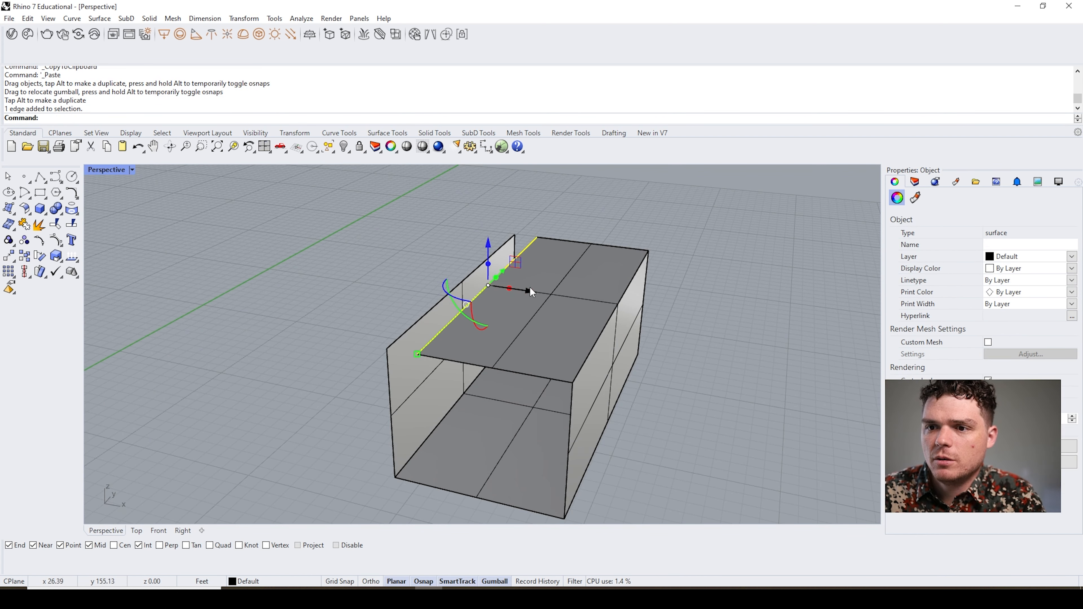
{"action": "left_click", "coordinate": [468, 583]}
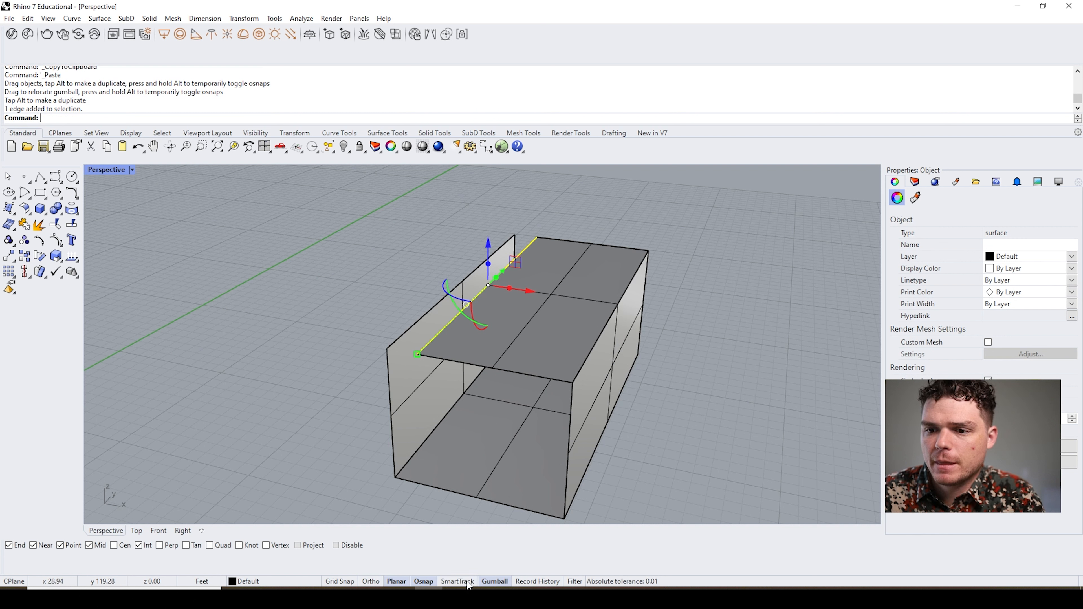
{"action": "left_click", "coordinate": [455, 582]}
{"action": "left_click", "coordinate": [488, 582]}
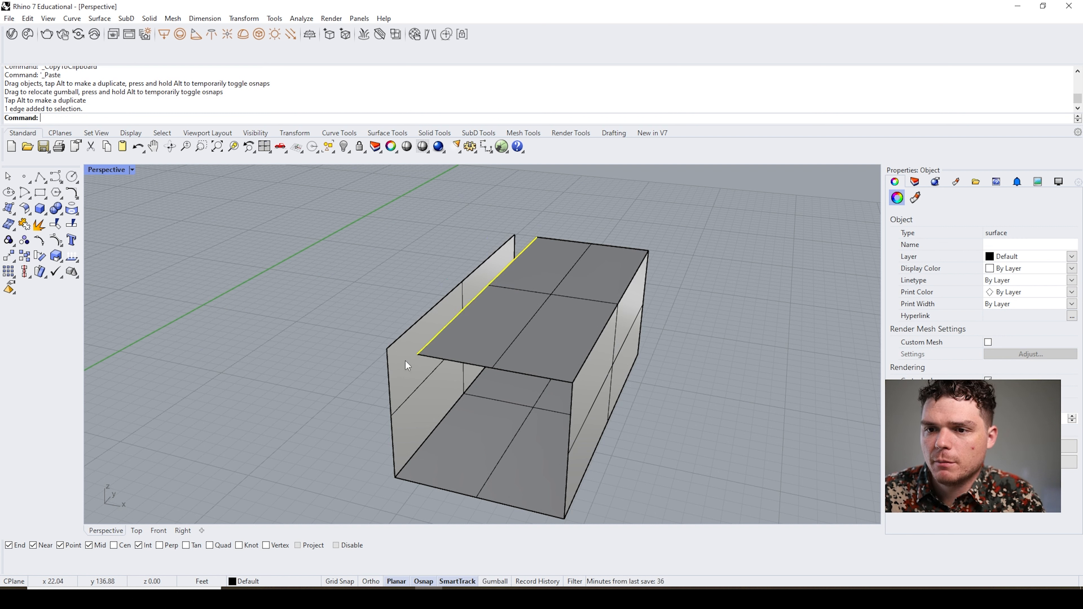
{"action": "left_click_drag", "start_coordinate": [417, 354], "coordinate": [386, 349]}
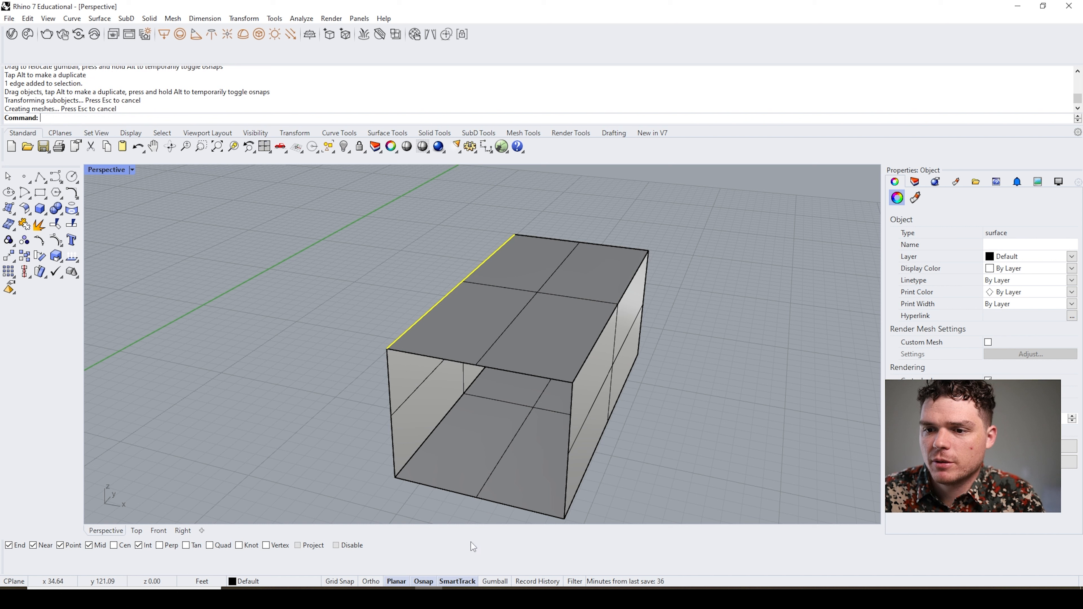
{"action": "left_click", "coordinate": [493, 582]}
{"action": "scroll", "coordinate": [310, 397], "scroll_direction": "down", "scroll_amount": 4}
{"action": "right_click_drag", "start_coordinate": [439, 375], "coordinate": [558, 401]}
{"action": "left_click", "coordinate": [564, 423]}
{"action": "scroll", "coordinate": [564, 423], "scroll_direction": "down", "scroll_amount": 4}
{"action": "scroll", "coordinate": [427, 341], "scroll_direction": "up", "scroll_amount": 4}
{"action": "right_click_drag", "start_coordinate": [450, 342], "coordinate": [573, 359]}
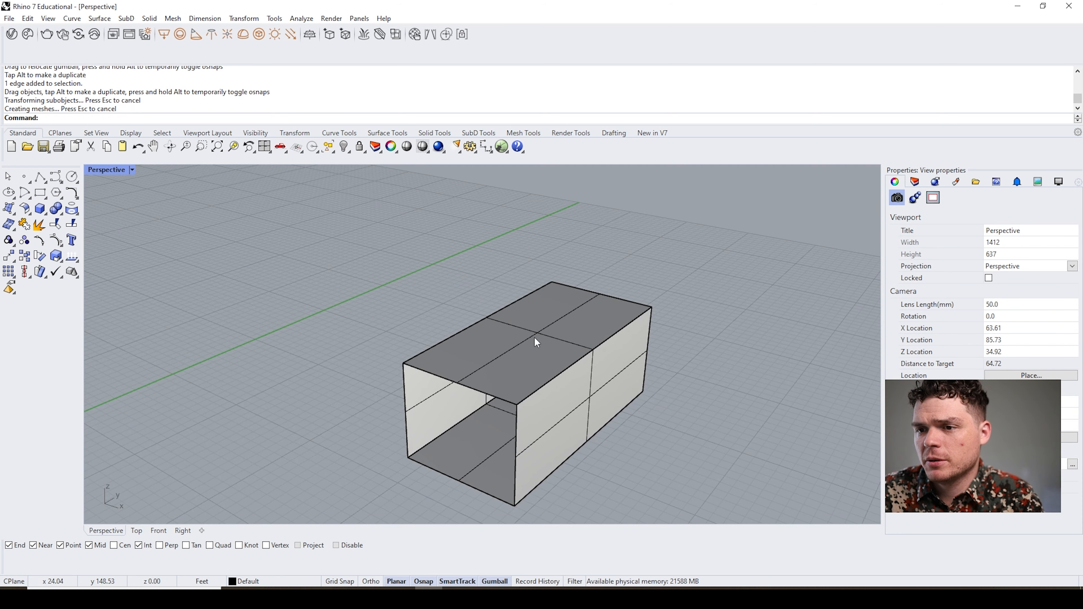
- Delete the flat roof panel
{"action": "left_click", "coordinate": [509, 335]}
{"action": "right_click_drag", "start_coordinate": [508, 334], "coordinate": [666, 404]}
{"action": "key", "text": "Delete"}
- Duplicate one long wall and snap the copy on top of it, aligned with its upper edge
{"action": "left_click", "coordinate": [605, 412]}
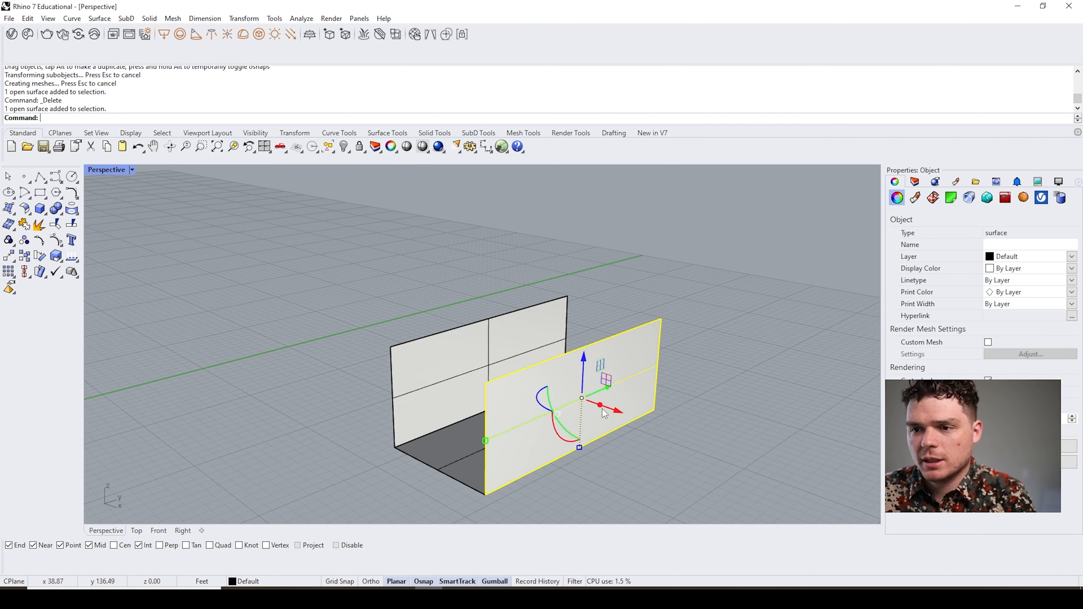
{"action": "key", "text": "ctrl+c"}
{"action": "key", "text": "ctrl+v"}
{"action": "left_click_drag", "start_coordinate": [658, 414], "coordinate": [663, 324]}
- Relocate the stacked panel's gumball to its bottom edge and tilt the panel inward as a sloped roof
{"action": "left_click_drag", "start_coordinate": [587, 293], "coordinate": [664, 320], "text": "ctrl"}
{"action": "right_click_drag", "start_coordinate": [672, 358], "coordinate": [697, 368]}
{"action": "left_click_drag", "start_coordinate": [622, 332], "coordinate": [639, 363]}
{"action": "left_click", "coordinate": [752, 414]}
{"action": "right_click_drag", "start_coordinate": [648, 402], "coordinate": [585, 406]}
{"action": "scroll", "coordinate": [558, 339], "scroll_direction": "up", "scroll_amount": 2}
- Mirror the sloped roof panel across the floor's lengthwise centreline, keeping the original
{"action": "left_click", "coordinate": [581, 326]}
{"action": "type", "text": "M"}
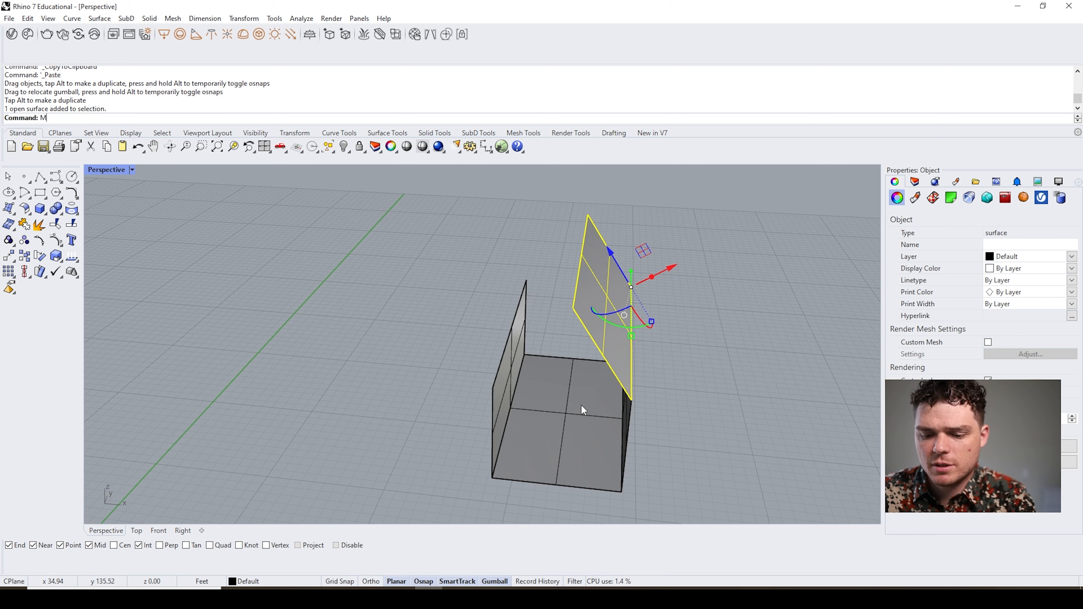
{"action": "key", "text": "Return"}
{"action": "left_click", "coordinate": [555, 485]}
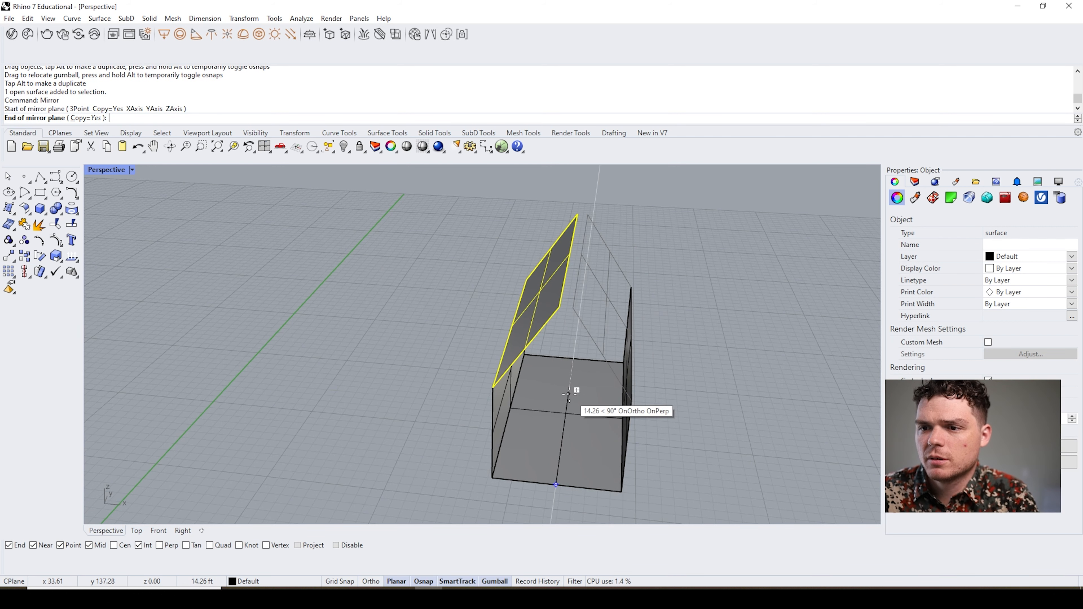
{"action": "left_click", "coordinate": [569, 395]}
{"action": "right_click_drag", "start_coordinate": [697, 398], "coordinate": [603, 251]}
- Lower the mirrored roof panel's ridge edge so it sits below the other panel's ridge
{"action": "scroll", "coordinate": [550, 275], "scroll_direction": "up", "scroll_amount": 5}
{"action": "left_click", "coordinate": [550, 273], "text": "ctrl+shift"}
{"action": "scroll", "coordinate": [604, 267], "scroll_direction": "down", "scroll_amount": 6}
{"action": "left_click_drag", "start_coordinate": [594, 216], "coordinate": [592, 264]}
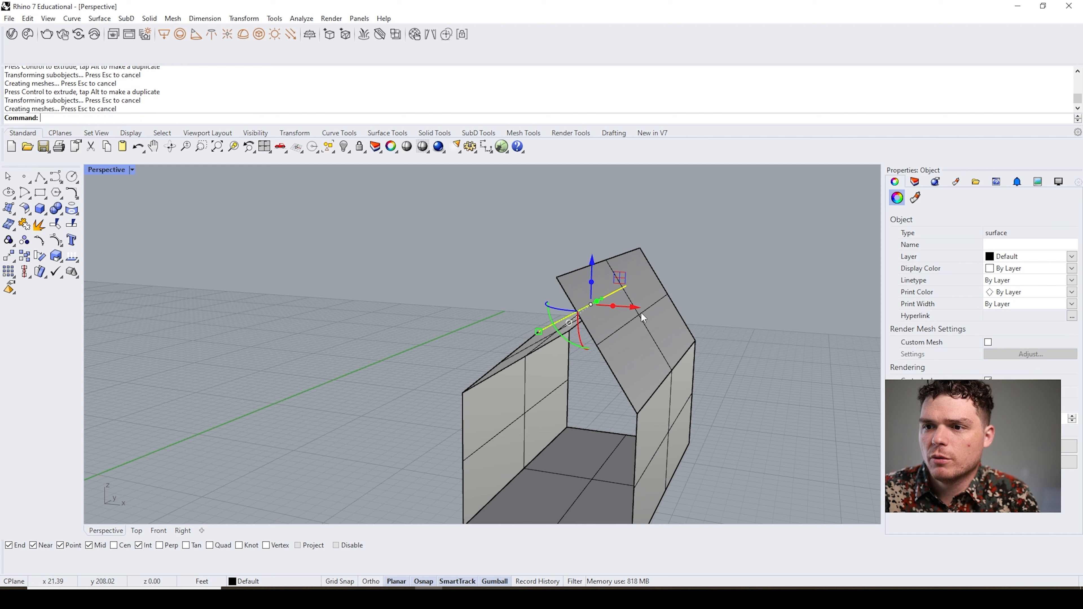
{"action": "left_click", "coordinate": [641, 311]}
{"action": "left_click", "coordinate": [726, 367]}
{"action": "right_click_drag", "start_coordinate": [726, 367], "coordinate": [528, 380]}
{"action": "scroll", "coordinate": [704, 372], "scroll_direction": "down", "scroll_amount": 3}
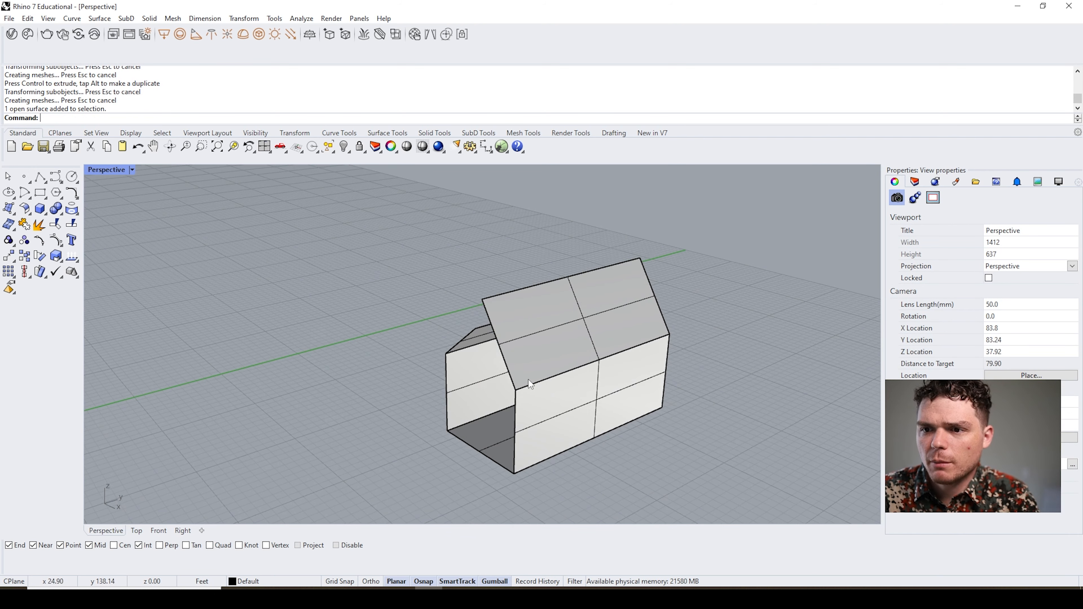
- Shift the front sloping edge of the taller roof panel back along the house's length
{"action": "left_click", "coordinate": [509, 365], "text": "ctrl+shift"}
{"action": "left_click_drag", "start_coordinate": [535, 337], "coordinate": [586, 320]}
{"action": "left_click", "coordinate": [617, 470]}
- Pull back the front vertical edge of the wall under the taller roof panel and snap it to the panel's corner
{"action": "left_click", "coordinate": [520, 435], "text": "ctrl+shift"}
{"action": "left_click_drag", "start_coordinate": [548, 422], "coordinate": [552, 468]}
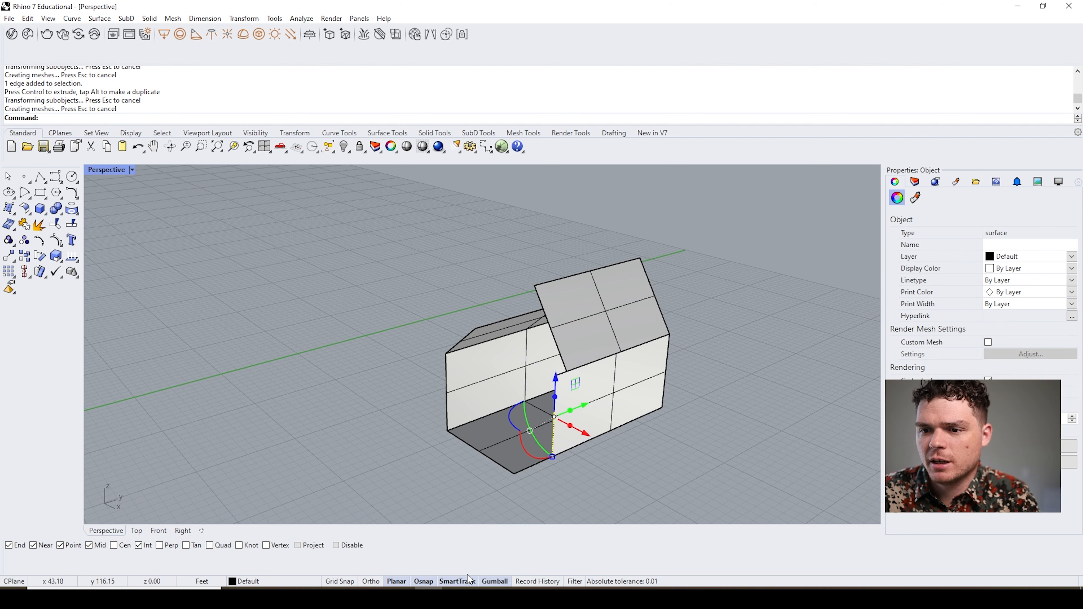
{"action": "left_click", "coordinate": [495, 581]}
{"action": "scroll", "coordinate": [537, 418], "scroll_direction": "up", "scroll_amount": 5}
{"action": "left_click_drag", "start_coordinate": [544, 388], "coordinate": [572, 376]}
{"action": "scroll", "coordinate": [523, 379], "scroll_direction": "down", "scroll_amount": 6}
{"action": "left_click", "coordinate": [622, 434]}
{"action": "scroll", "coordinate": [550, 396], "scroll_direction": "down", "scroll_amount": 4}
{"action": "right_click_drag", "start_coordinate": [550, 396], "coordinate": [526, 462]}
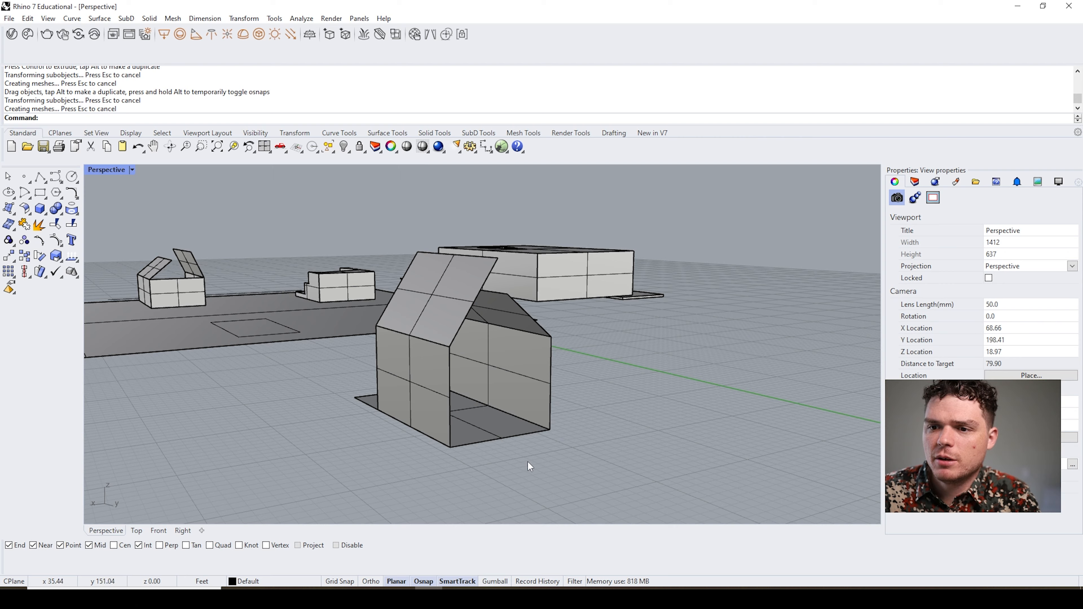
- Extrude the shortened wall's front vertical edge across the floor to form a cross wall
{"action": "scroll", "coordinate": [527, 463], "scroll_direction": "up", "scroll_amount": 5}
{"action": "left_click", "coordinate": [451, 404], "text": "ctrl+shift"}
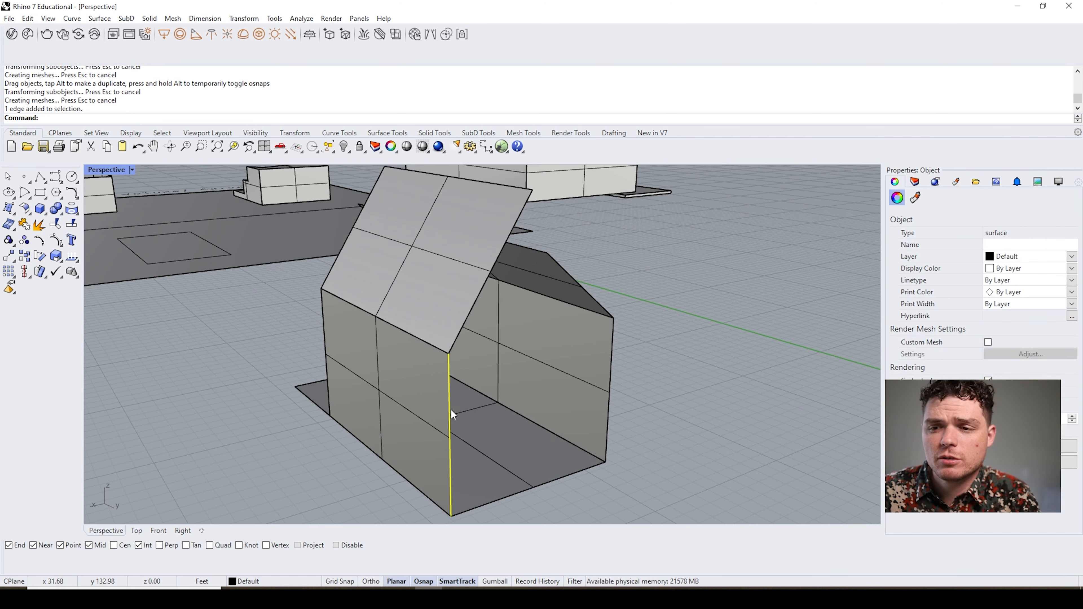
{"action": "left_click", "coordinate": [502, 583]}
{"action": "scroll", "coordinate": [441, 402], "scroll_direction": "down", "scroll_amount": 4}
{"action": "right_click_drag", "start_coordinate": [599, 401], "coordinate": [598, 407]}
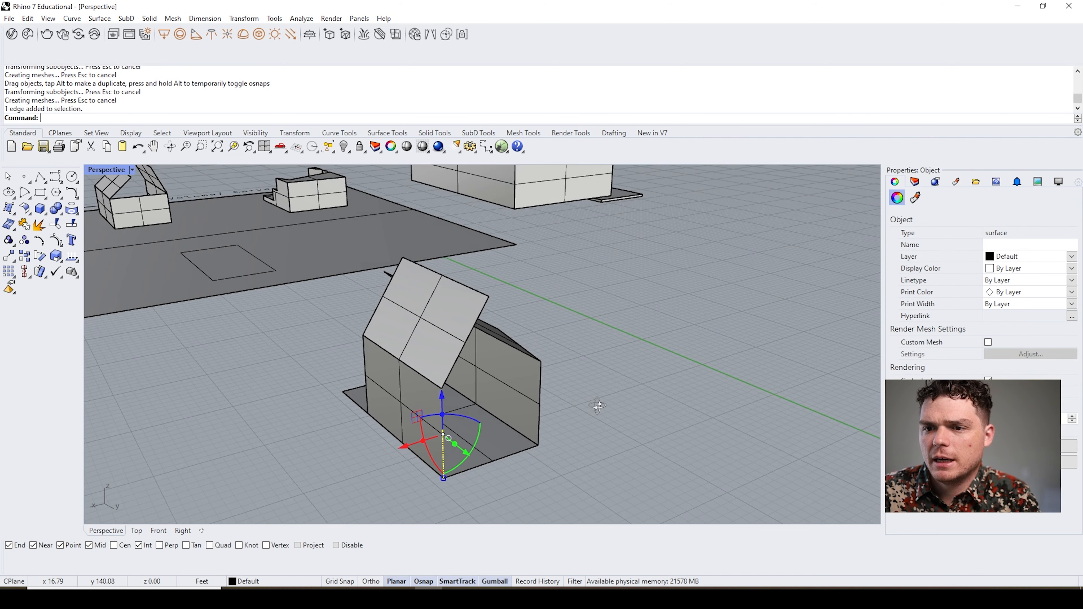
{"action": "scroll", "coordinate": [489, 448], "scroll_direction": "up", "scroll_amount": 2}
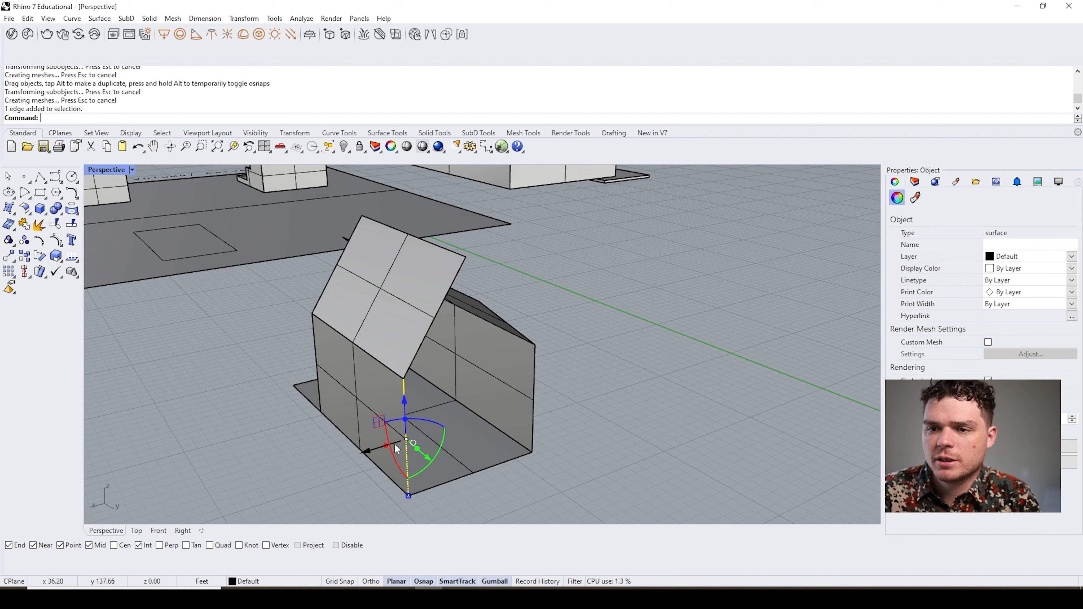
{"action": "left_click_drag", "start_coordinate": [384, 447], "coordinate": [496, 424]}
{"action": "left_click", "coordinate": [652, 439]}
- Snap the cross wall's free vertical edge to the opposite long wall to close the gap
{"action": "right_click_drag", "start_coordinate": [651, 439], "coordinate": [401, 398]}
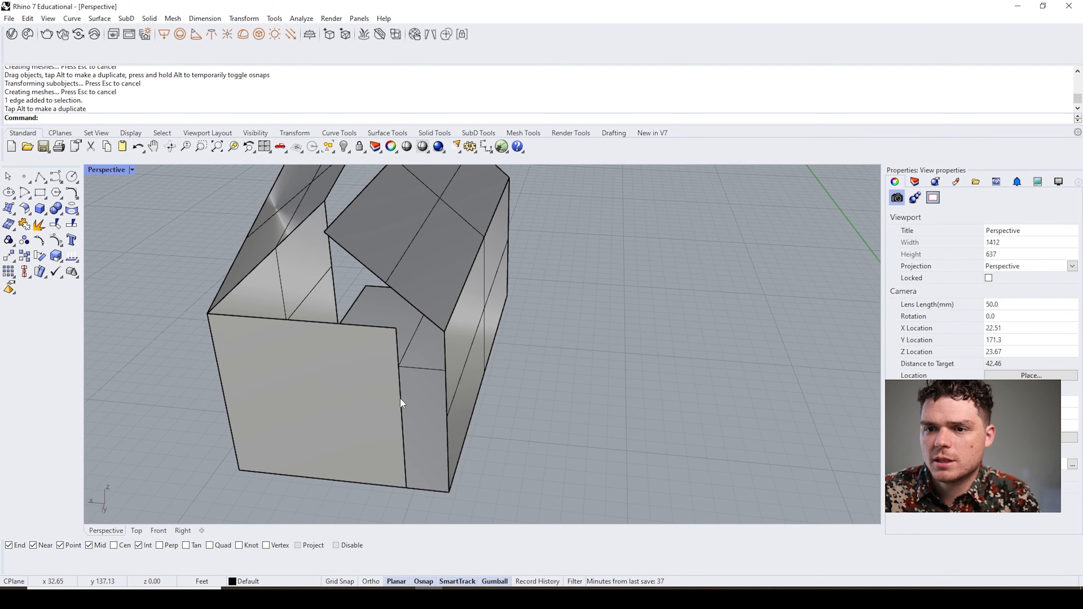
{"action": "left_click", "coordinate": [401, 398], "text": "ctrl+shift"}
{"action": "left_click_drag", "start_coordinate": [397, 329], "coordinate": [445, 332]}
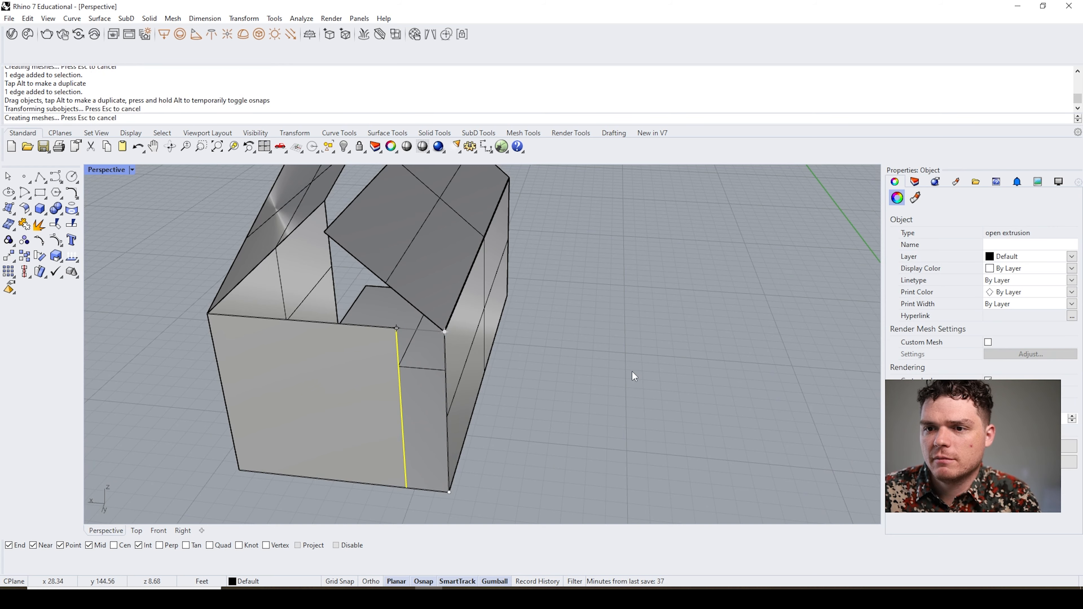
{"action": "left_click", "coordinate": [633, 372]}
{"action": "scroll", "coordinate": [633, 371], "scroll_direction": "down", "scroll_amount": 4}
{"action": "left_click", "coordinate": [566, 385]}
{"action": "right_click_drag", "start_coordinate": [544, 406], "coordinate": [614, 396]}
{"action": "left_click", "coordinate": [440, 373]}
{"action": "left_click", "coordinate": [564, 360]}
{"action": "left_click", "coordinate": [676, 410]}
- Duplicate the floor surface and raise the copy to about mid-height of the walls as an upper floor
{"action": "scroll", "coordinate": [677, 410], "scroll_direction": "down", "scroll_amount": 2}
{"action": "left_click", "coordinate": [483, 418]}
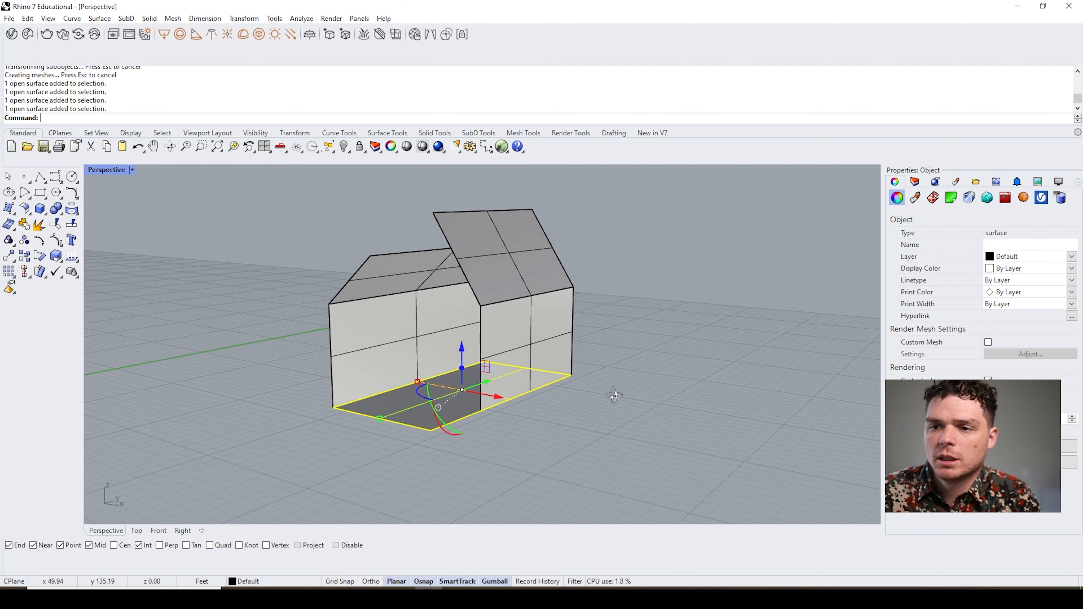
{"action": "key", "text": "ctrl+c"}
{"action": "key", "text": "ctrl+v"}
{"action": "left_click_drag", "start_coordinate": [490, 346], "coordinate": [487, 310]}
{"action": "left_click", "coordinate": [778, 440]}
- Duplicate the cross wall, move the copy along the house's length and snap it at the rear end
{"action": "right_click_drag", "start_coordinate": [687, 406], "coordinate": [335, 321]}
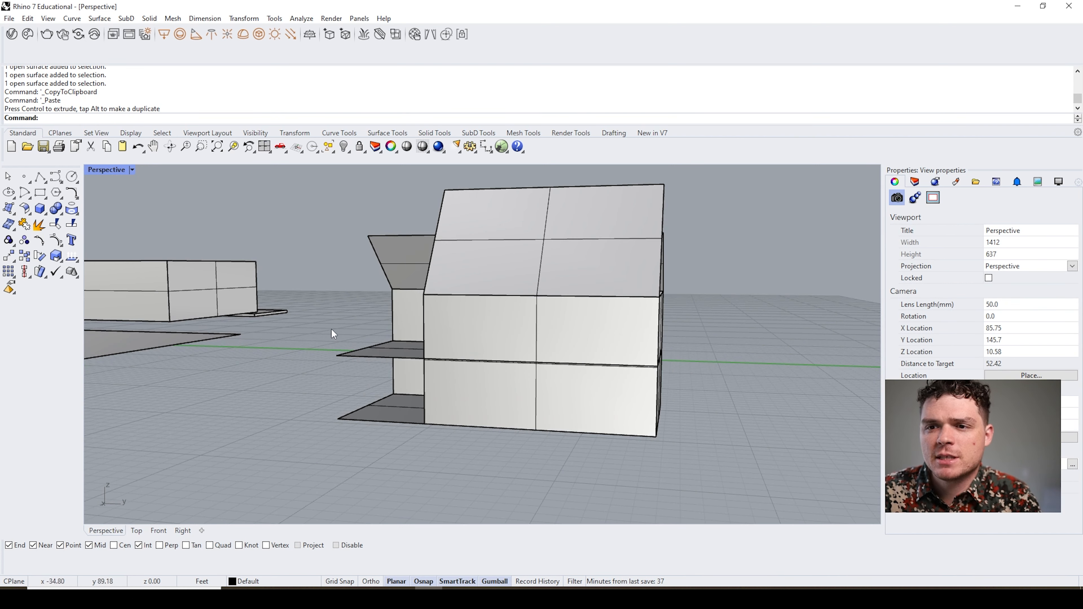
{"action": "right_click_drag", "start_coordinate": [331, 369], "coordinate": [596, 388]}
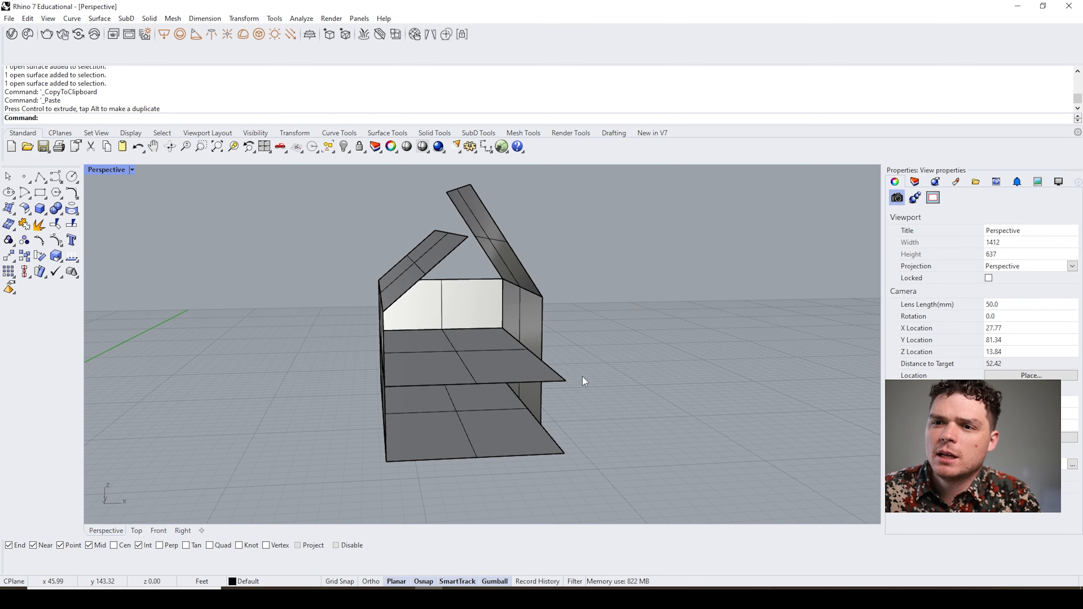
{"action": "right_click_drag", "start_coordinate": [389, 348], "coordinate": [509, 358]}
{"action": "right_click_drag", "start_coordinate": [376, 284], "coordinate": [448, 405]}
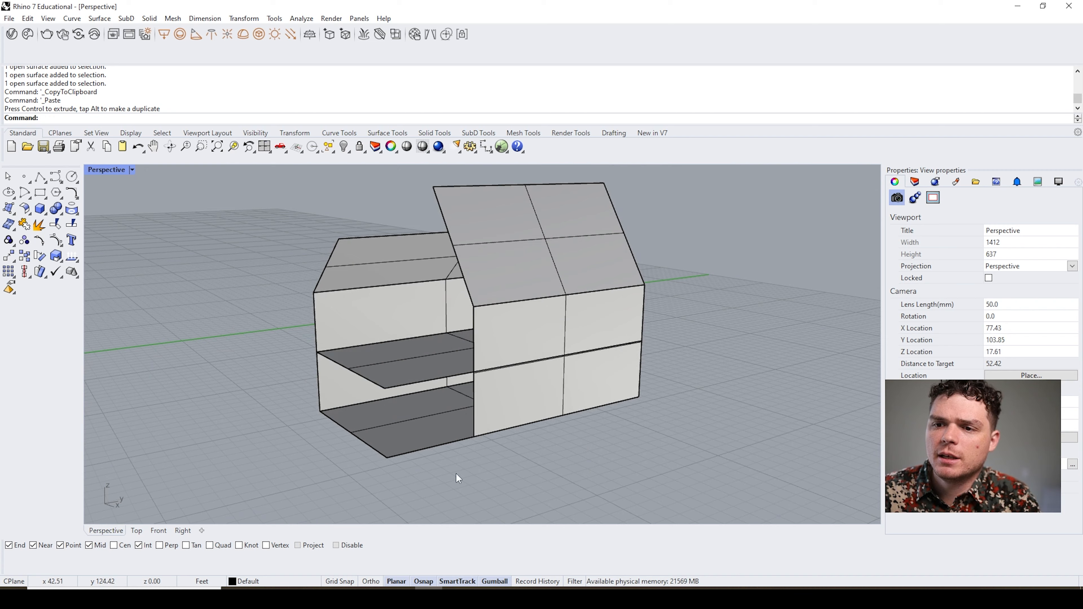
{"action": "right_click_drag", "start_coordinate": [773, 421], "coordinate": [633, 417]}
{"action": "left_click", "coordinate": [634, 418]}
{"action": "key", "text": "ctrl+c"}
{"action": "key", "text": "ctrl+v"}
{"action": "left_click_drag", "start_coordinate": [699, 390], "coordinate": [527, 371]}
{"action": "right_click_drag", "start_coordinate": [526, 371], "coordinate": [473, 484]}
{"action": "left_click_drag", "start_coordinate": [509, 432], "coordinate": [479, 444]}
{"action": "left_click", "coordinate": [525, 475]}
{"action": "right_click_drag", "start_coordinate": [525, 475], "coordinate": [438, 238]}
{"action": "right_click_drag", "start_coordinate": [281, 449], "coordinate": [546, 435]}
{"action": "left_click", "coordinate": [554, 357]}
{"action": "left_click", "coordinate": [702, 360]}
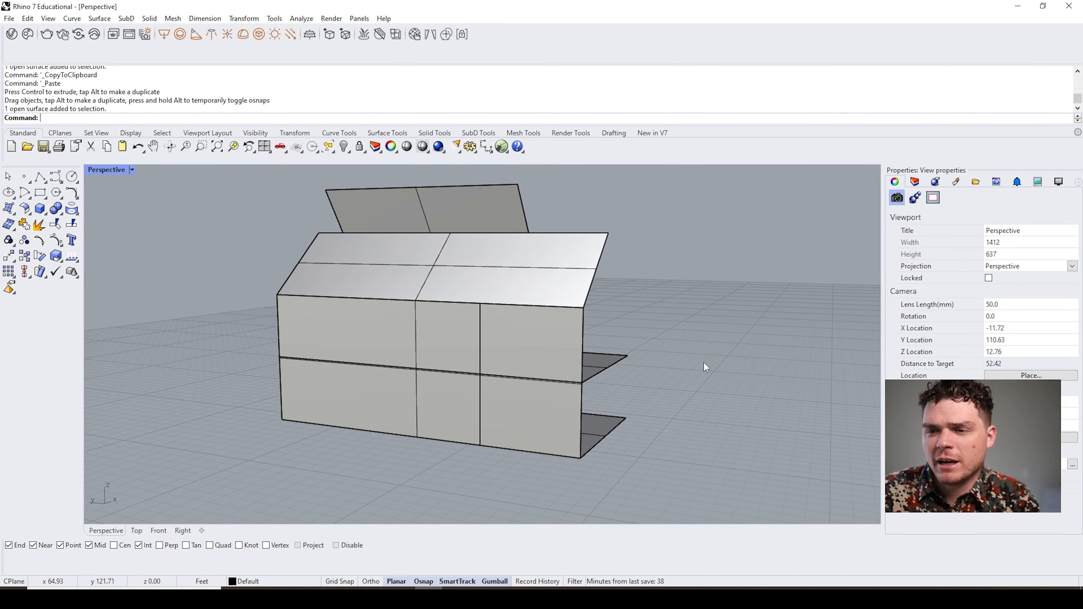
{"action": "right_click_drag", "start_coordinate": [703, 361], "coordinate": [346, 322]}
{"action": "left_click", "coordinate": [346, 322]}
{"action": "left_click", "coordinate": [400, 268]}
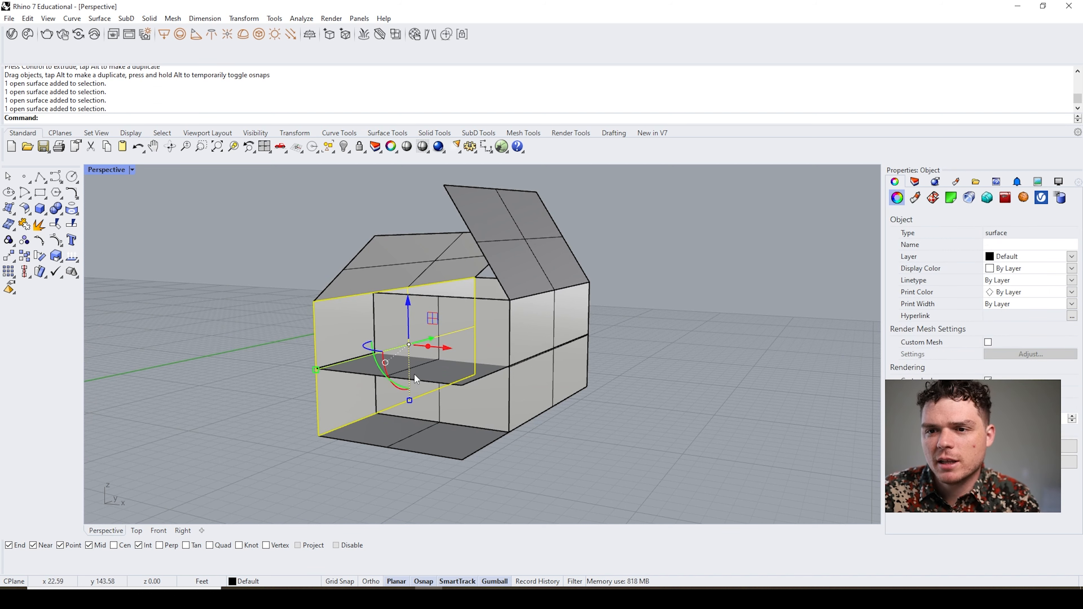
- Draw an open three-point degree-3 curve on the ground beside the house
{"action": "right_click_drag", "start_coordinate": [413, 374], "coordinate": [170, 311]}
{"action": "left_click", "coordinate": [443, 400]}
{"action": "left_click", "coordinate": [475, 459]}
{"action": "left_click", "coordinate": [617, 465]}
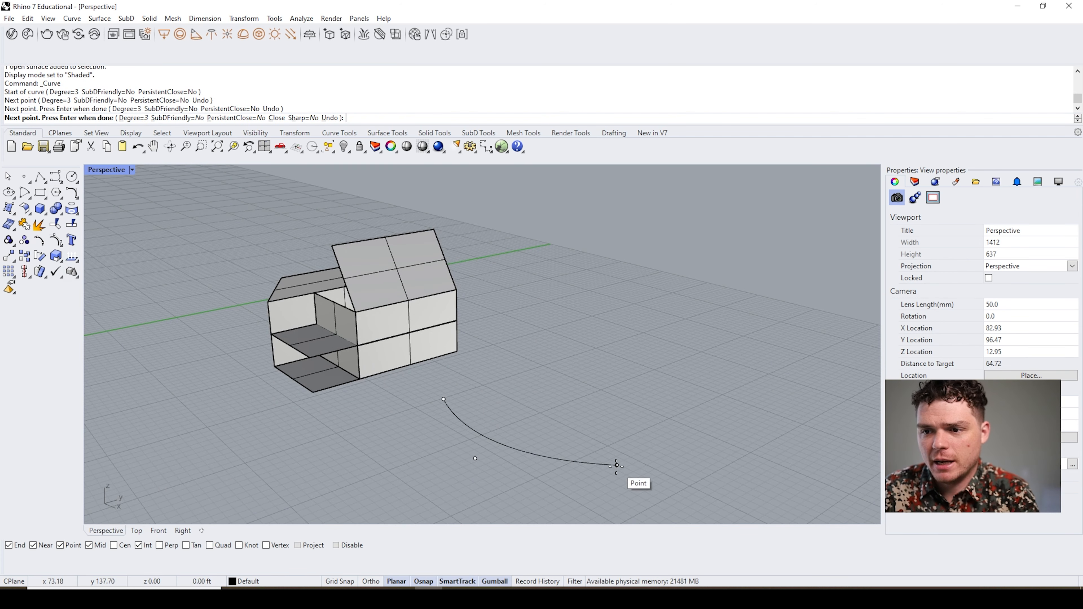
{"action": "key", "text": "Return"}
- Extrude the ground curve vertically into a tall curved wall
{"action": "left_click", "coordinate": [537, 455]}
{"action": "scroll", "coordinate": [537, 454], "scroll_direction": "down", "scroll_amount": 2}
{"action": "left_click_drag", "start_coordinate": [518, 417], "coordinate": [573, 241]}
{"action": "scroll", "coordinate": [482, 323], "scroll_direction": "down", "scroll_amount": 7}
{"action": "right_click_drag", "start_coordinate": [621, 379], "coordinate": [611, 396]}
{"action": "left_click", "coordinate": [611, 397]}
- Move one vertical edge of the curved wall inward to narrow the surface
{"action": "scroll", "coordinate": [528, 345], "scroll_direction": "up", "scroll_amount": 7}
{"action": "left_click", "coordinate": [504, 344], "text": "ctrl+shift"}
{"action": "left_click_drag", "start_coordinate": [539, 358], "coordinate": [465, 360]}
{"action": "mouse_move", "coordinate": [570, 389]}
{"action": "right_mouse_down"}
{"action": "mouse_move", "coordinate": [486, 399]}
{"action": "mouse_move", "coordinate": [575, 400]}
{"action": "right_mouse_up"}
{"action": "left_click", "coordinate": [487, 399]}
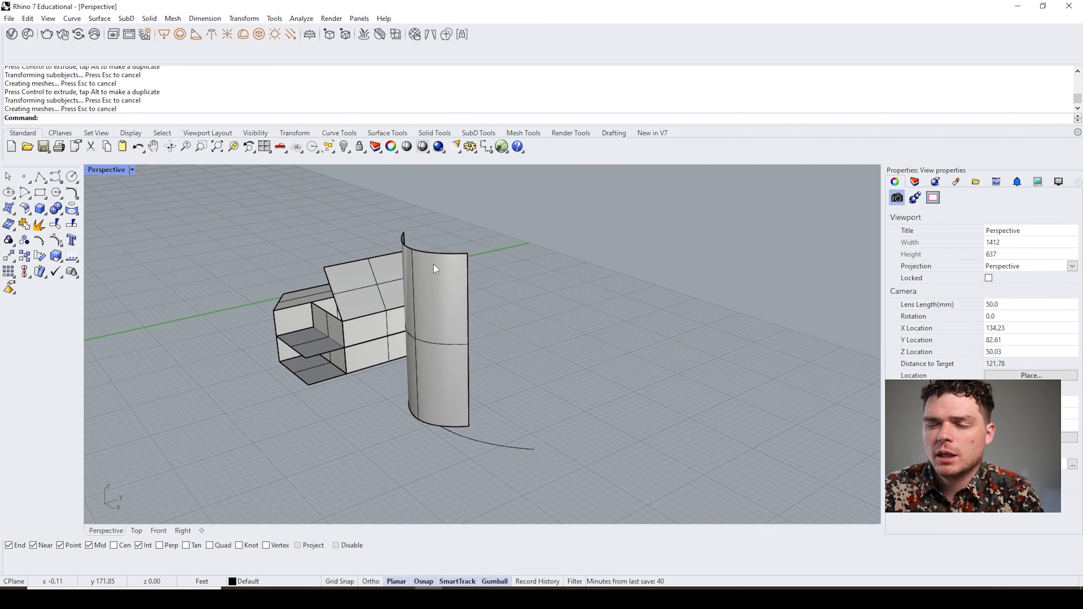
- Raise the top edge of the curved wall to make it taller
{"action": "left_click", "coordinate": [433, 256], "text": "ctrl+shift"}
{"action": "scroll", "coordinate": [434, 255], "scroll_direction": "down", "scroll_amount": 4}
{"action": "left_click_drag", "start_coordinate": [426, 243], "coordinate": [425, 207]}
{"action": "left_click", "coordinate": [599, 366]}
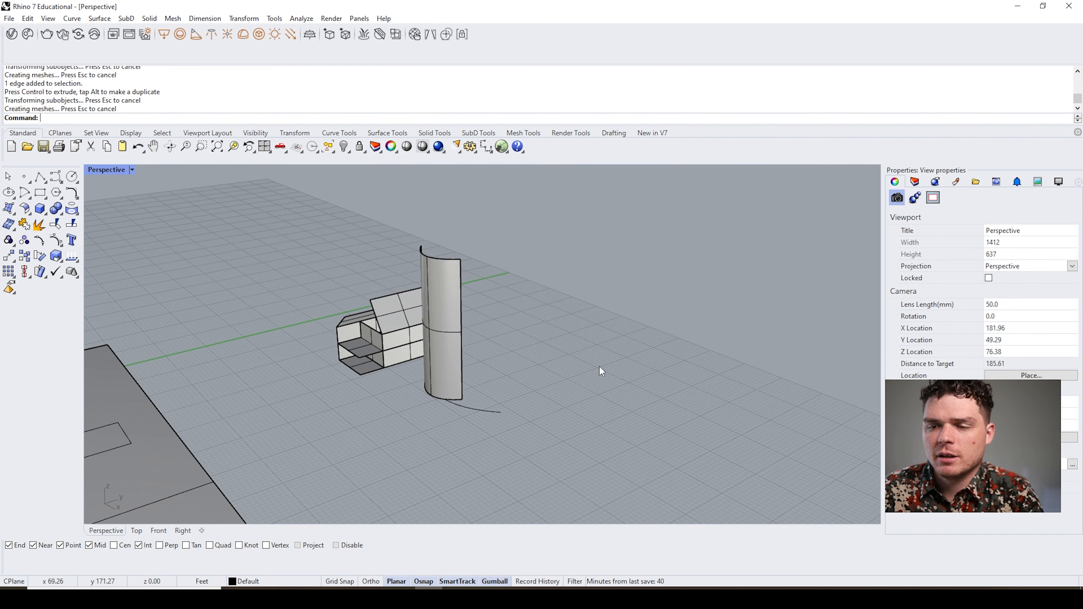
- Duplicate the curved wall, then rotate and offset the copy so it faces the original
{"action": "right_click_drag", "start_coordinate": [601, 371], "coordinate": [416, 344]}
{"action": "scroll", "coordinate": [416, 344], "scroll_direction": "up", "scroll_amount": 3}
{"action": "left_click", "coordinate": [394, 349]}
{"action": "key", "text": "ctrl+c"}
{"action": "key", "text": "ctrl+v"}
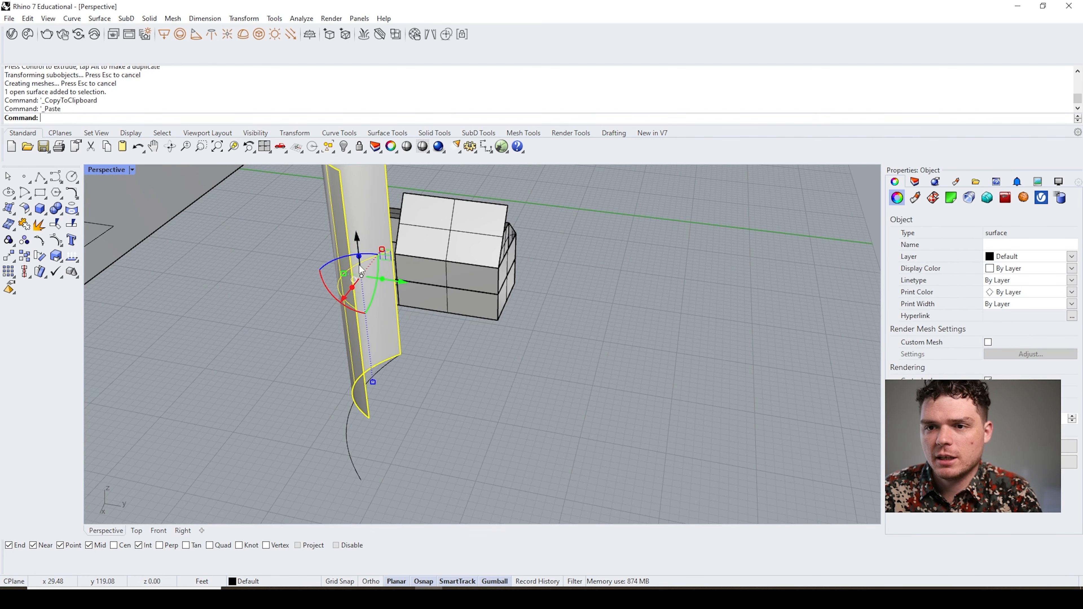
{"action": "left_click_drag", "start_coordinate": [388, 280], "coordinate": [423, 274]}
{"action": "right_click_drag", "start_coordinate": [419, 295], "coordinate": [595, 363]}
{"action": "scroll", "coordinate": [594, 363], "scroll_direction": "down", "scroll_amount": 4}
{"action": "left_click", "coordinate": [639, 385]}
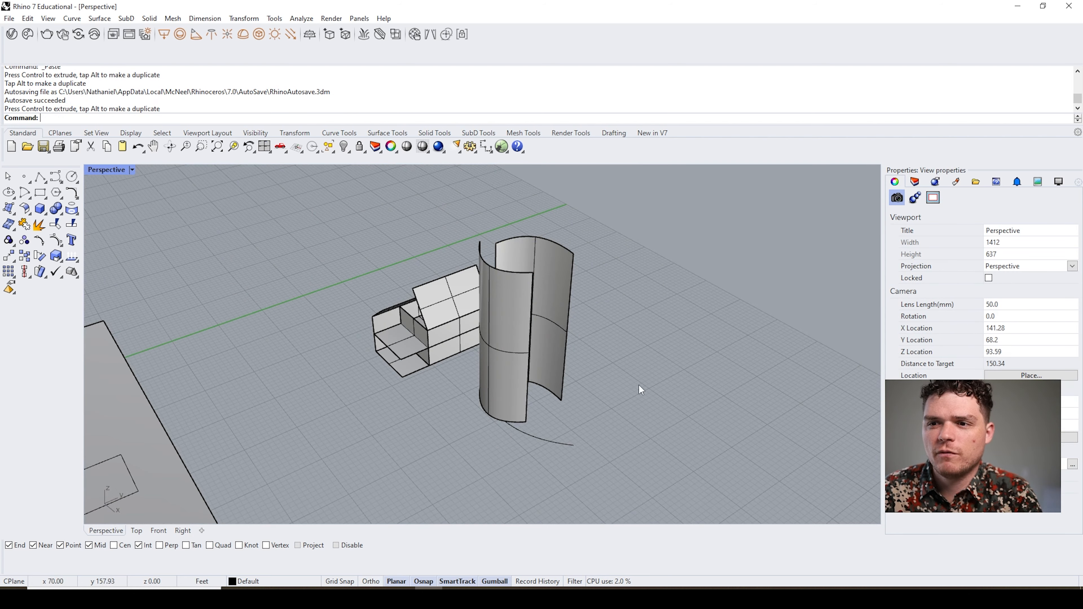
- Scale the top edges of both curved walls together to taper the tower
{"action": "scroll", "coordinate": [505, 282], "scroll_direction": "up", "scroll_amount": 5}
{"action": "left_click", "coordinate": [488, 273], "text": "ctrl+shift"}
{"action": "left_click", "coordinate": [550, 222], "text": "ctrl+shift"}
{"action": "left_click", "coordinate": [578, 220]}
{"action": "left_click", "coordinate": [574, 223], "text": "ctrl+shift"}
{"action": "left_click", "coordinate": [489, 272], "text": "ctrl+shift"}
{"action": "left_click_drag", "start_coordinate": [417, 271], "coordinate": [449, 259]}
{"action": "scroll", "coordinate": [485, 237], "scroll_direction": "down", "scroll_amount": 4}
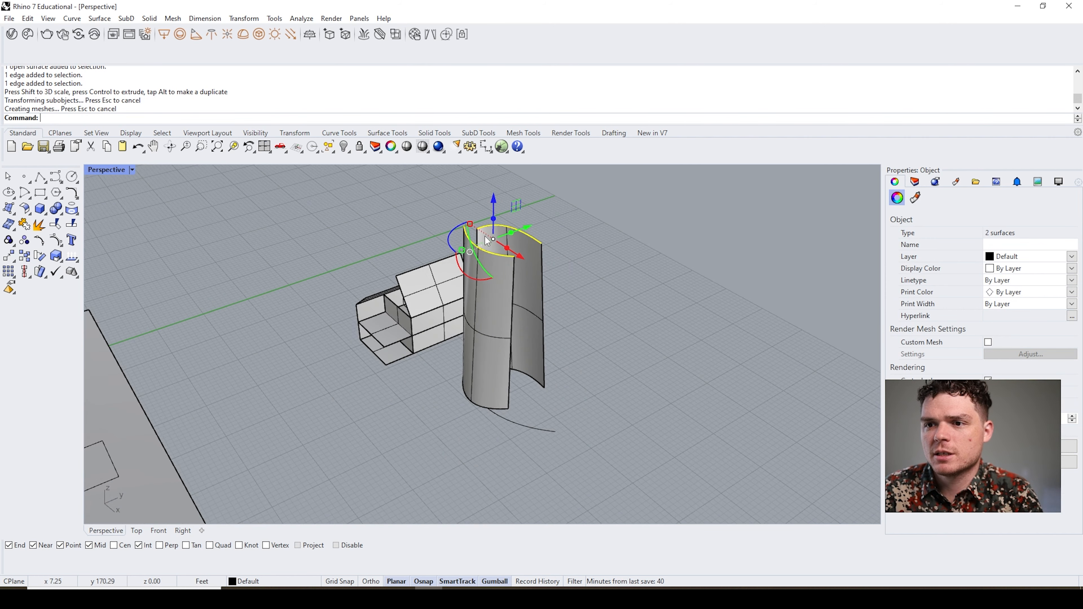
{"action": "scroll", "coordinate": [485, 237], "scroll_direction": "up", "scroll_amount": 4}
- Delete the leftover ground curve and both curved walls
{"action": "key", "text": "Escape"}
{"action": "left_click", "coordinate": [542, 423]}
{"action": "key", "text": "Delete"}
{"action": "right_click_drag", "start_coordinate": [542, 420], "coordinate": [573, 462]}
{"action": "scroll", "coordinate": [535, 334], "scroll_direction": "up", "scroll_amount": 6}
{"action": "scroll", "coordinate": [513, 434], "scroll_direction": "down", "scroll_amount": 3}
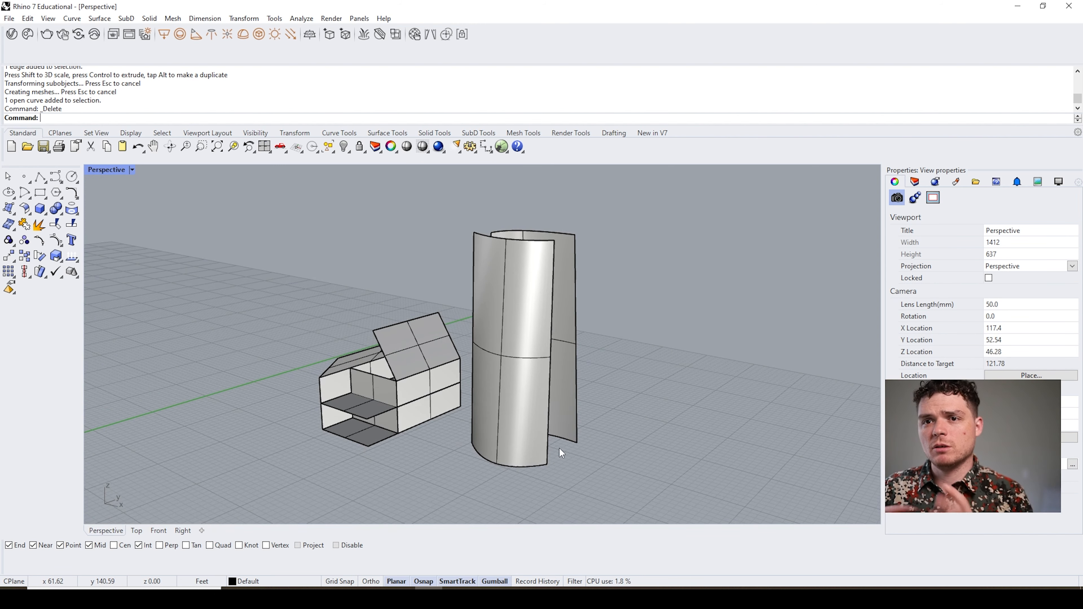
{"action": "left_click_drag", "start_coordinate": [595, 469], "coordinate": [500, 402]}
{"action": "key", "text": "Delete"}
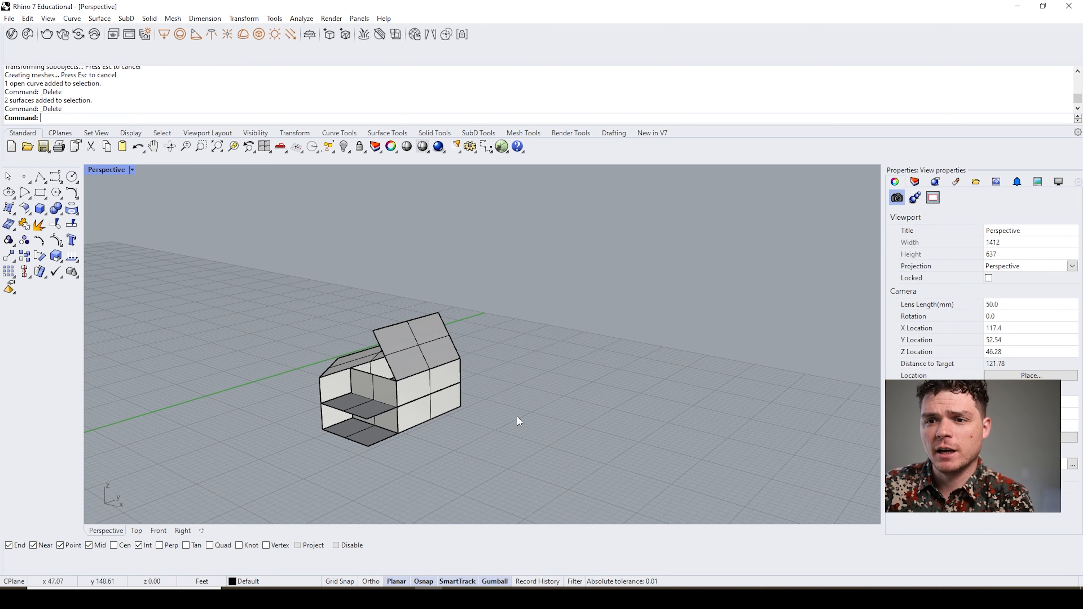
{"action": "scroll", "coordinate": [405, 371], "scroll_direction": "down", "scroll_amount": 4}
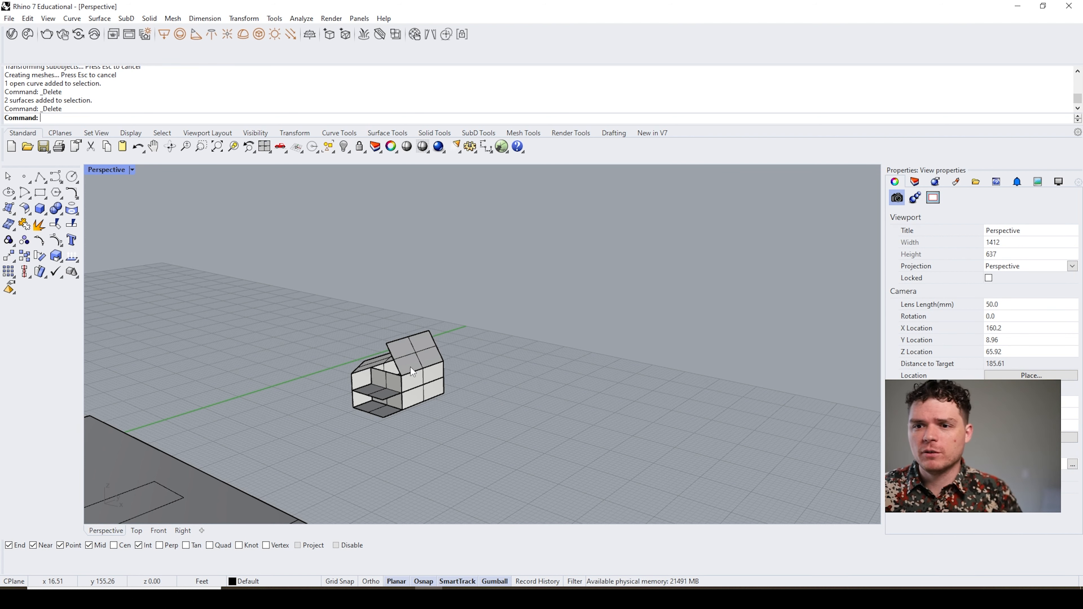
{"action": "scroll", "coordinate": [398, 397], "scroll_direction": "up", "scroll_amount": 8}
{"action": "right_click_drag", "start_coordinate": [398, 397], "coordinate": [451, 383]}
{"action": "scroll", "coordinate": [452, 384], "scroll_direction": "down", "scroll_amount": 2}
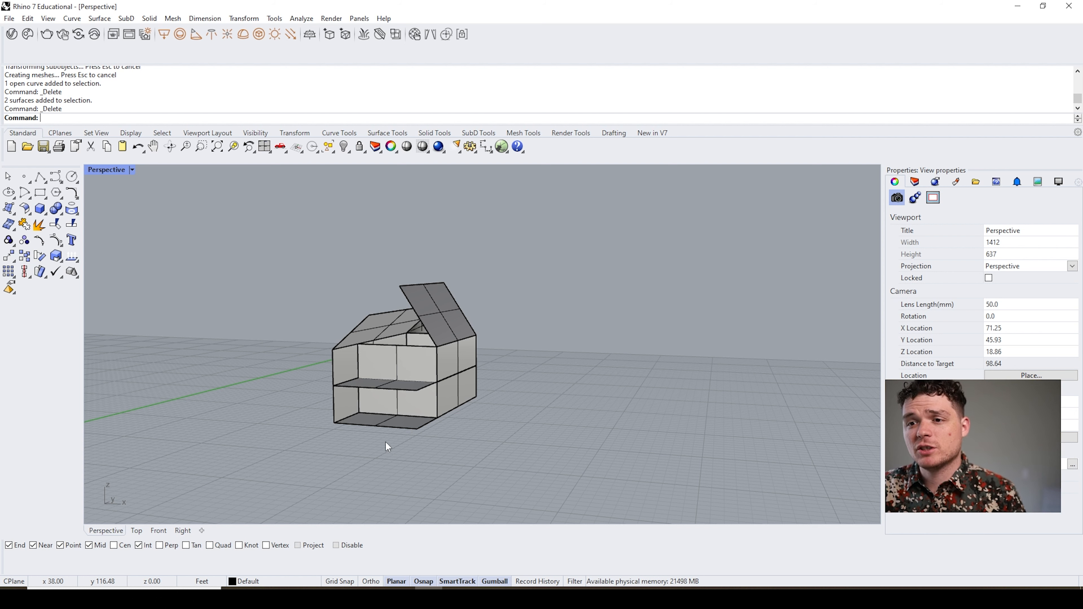
- Duplicate the entire gabled house and move the copy alongside the original
{"action": "scroll", "coordinate": [399, 421], "scroll_direction": "down", "scroll_amount": 3}
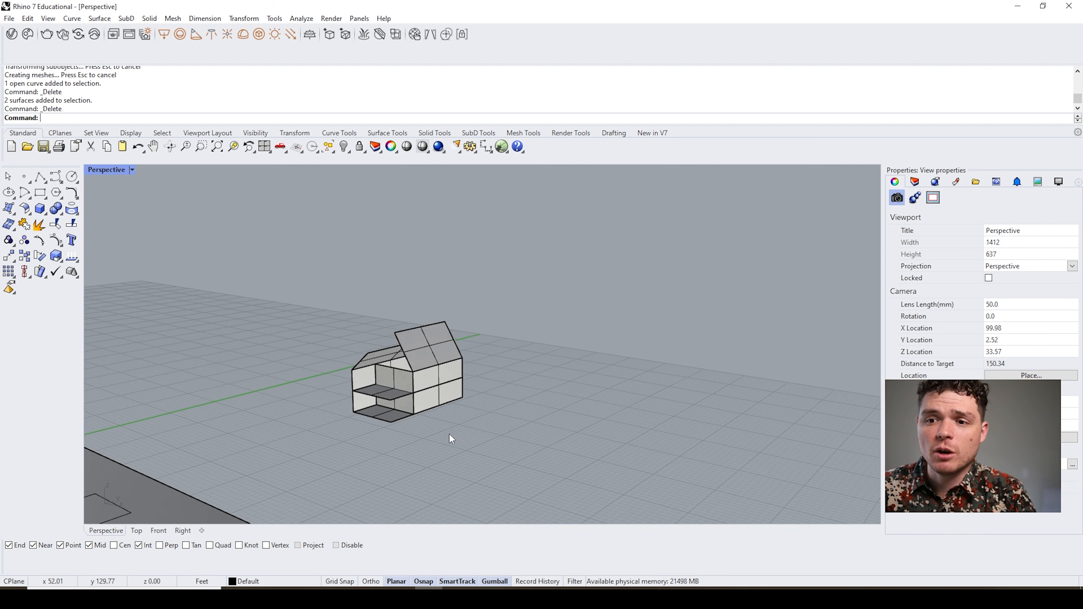
{"action": "left_click_drag", "start_coordinate": [274, 307], "coordinate": [533, 465]}
{"action": "key", "text": "ctrl+c"}
{"action": "key", "text": "ctrl+v"}
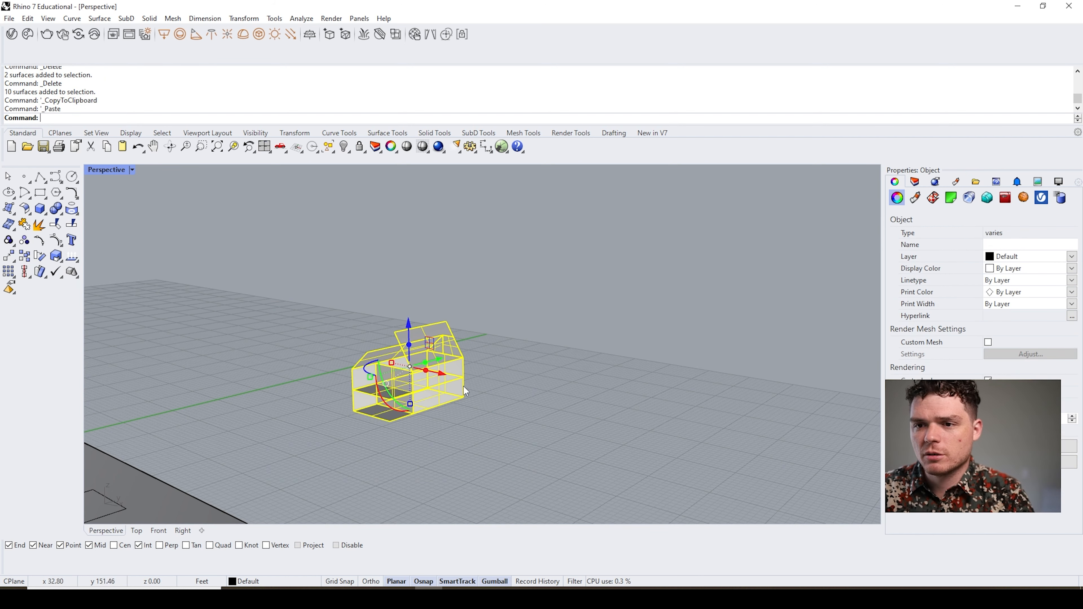
{"action": "left_click_drag", "start_coordinate": [445, 378], "coordinate": [518, 399]}
{"action": "left_click", "coordinate": [616, 451]}
{"action": "mouse_move", "coordinate": [635, 432]}
{"action": "right_mouse_down"}
{"action": "mouse_move", "coordinate": [725, 423]}
{"action": "mouse_move", "coordinate": [740, 412]}
{"action": "mouse_move", "coordinate": [633, 431]}
{"action": "right_mouse_up"}
{"action": "scroll", "coordinate": [453, 359], "scroll_direction": "up", "scroll_amount": 3}
{"action": "scroll", "coordinate": [454, 359], "scroll_direction": "up", "scroll_amount": 2}
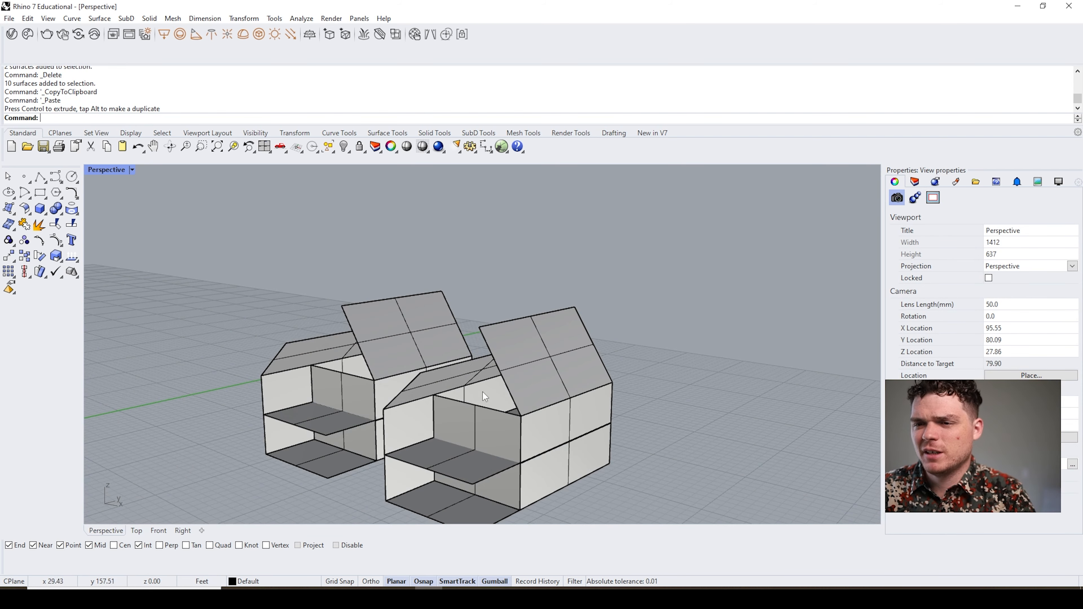
- Delete the three roof-level surfaces from the copied house, keeping its walls and floors
{"action": "right_click_drag", "start_coordinate": [472, 393], "coordinate": [645, 401]}
{"action": "scroll", "coordinate": [581, 322], "scroll_direction": "up", "scroll_amount": 4}
{"action": "scroll", "coordinate": [497, 403], "scroll_direction": "down", "scroll_amount": 3}
{"action": "left_click", "coordinate": [501, 403]}
{"action": "key", "text": "Delete"}
{"action": "right_click_drag", "start_coordinate": [510, 406], "coordinate": [477, 439]}
{"action": "left_click", "coordinate": [479, 385]}
{"action": "key", "text": "Delete"}
{"action": "left_click", "coordinate": [535, 383]}
{"action": "key", "text": "Delete"}
{"action": "scroll", "coordinate": [477, 440], "scroll_direction": "up", "scroll_amount": 5}
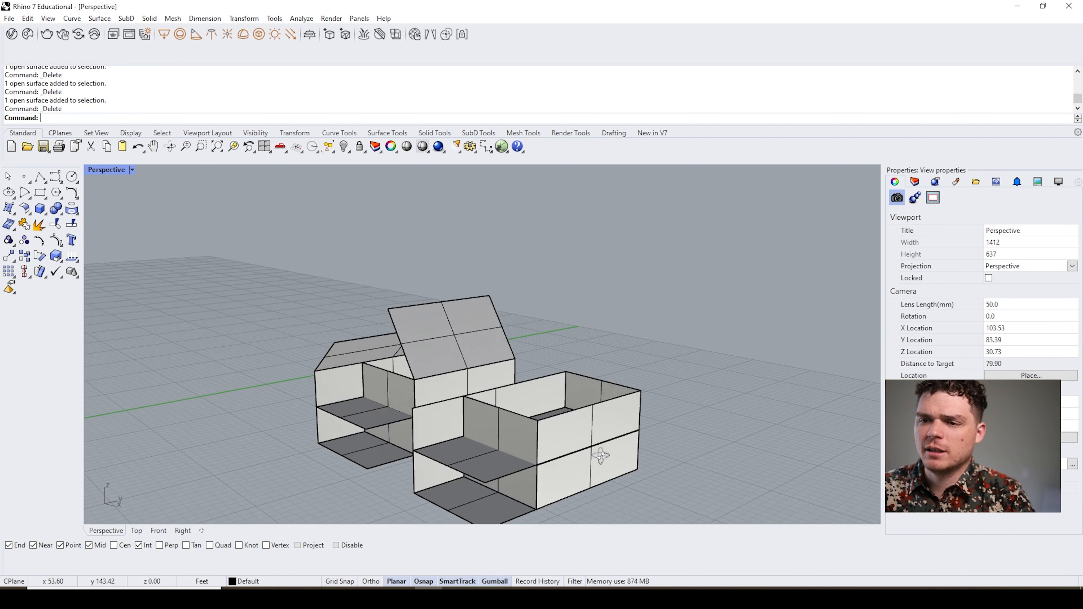
- Extrude the top edge of the copy's long wall beside the original house horizontally into a flat roof overhanging the opposite wall
{"action": "left_click", "coordinate": [419, 402], "text": "ctrl+shift"}
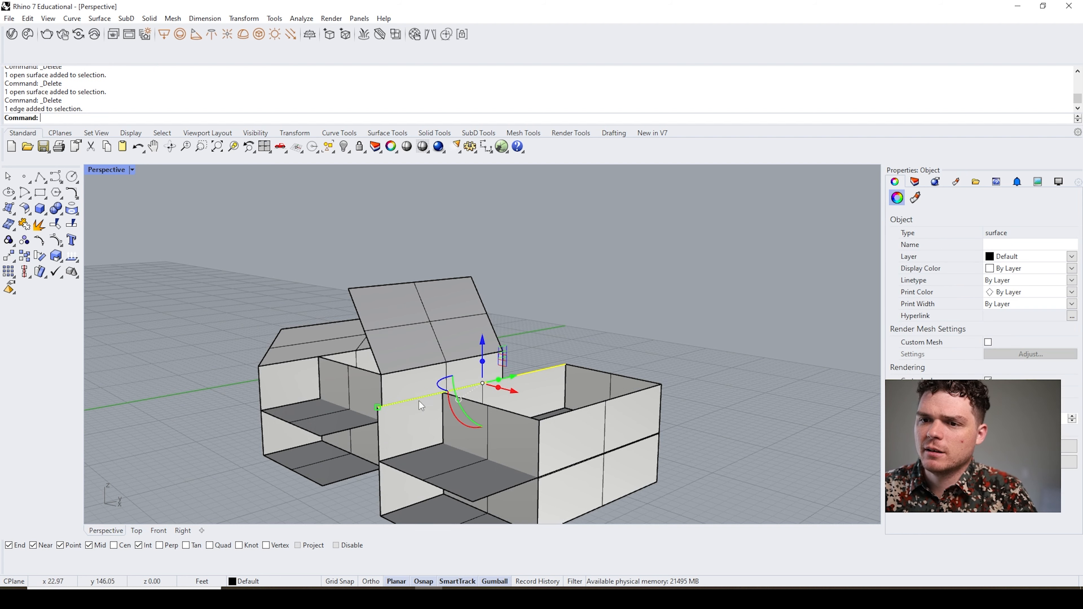
{"action": "right_click_drag", "start_coordinate": [419, 401], "coordinate": [554, 396]}
{"action": "left_click_drag", "start_coordinate": [502, 390], "coordinate": [545, 352]}
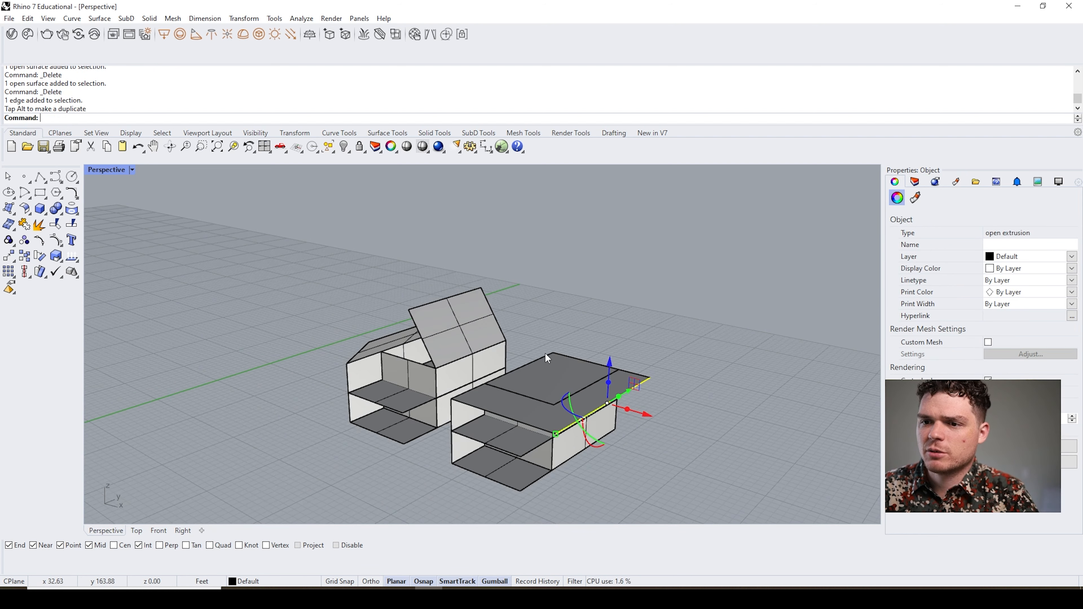
{"action": "left_click", "coordinate": [652, 442]}
{"action": "right_click_drag", "start_coordinate": [623, 460], "coordinate": [546, 386]}
- Lower the top edge of the long outer wall to the upper floor level to open that side
{"action": "left_click", "coordinate": [539, 359]}
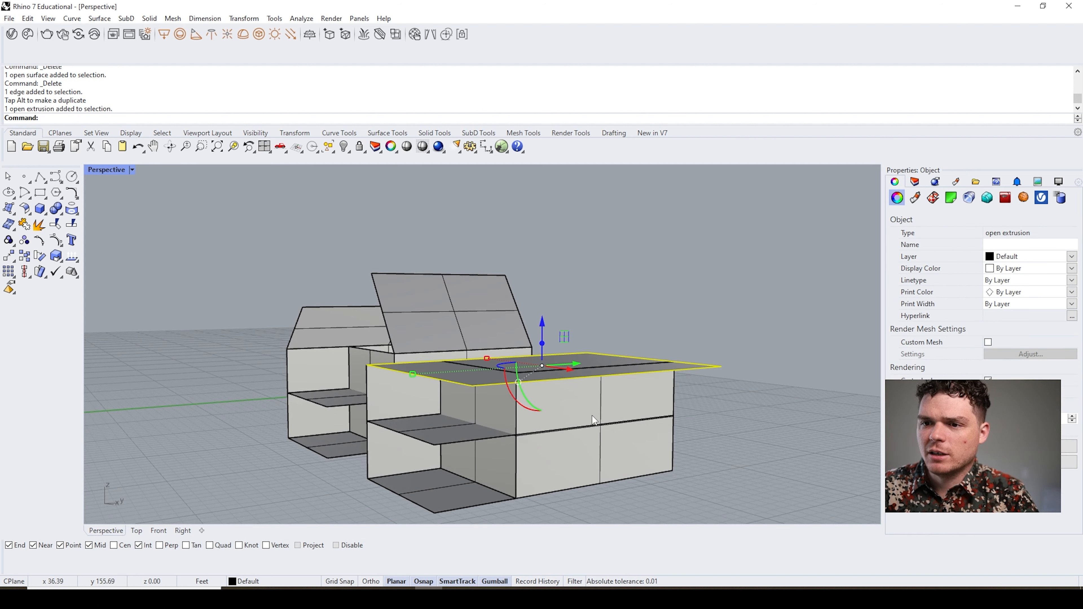
{"action": "left_click", "coordinate": [577, 421]}
{"action": "left_click", "coordinate": [691, 439]}
{"action": "left_click", "coordinate": [626, 366], "text": "ctrl+shift"}
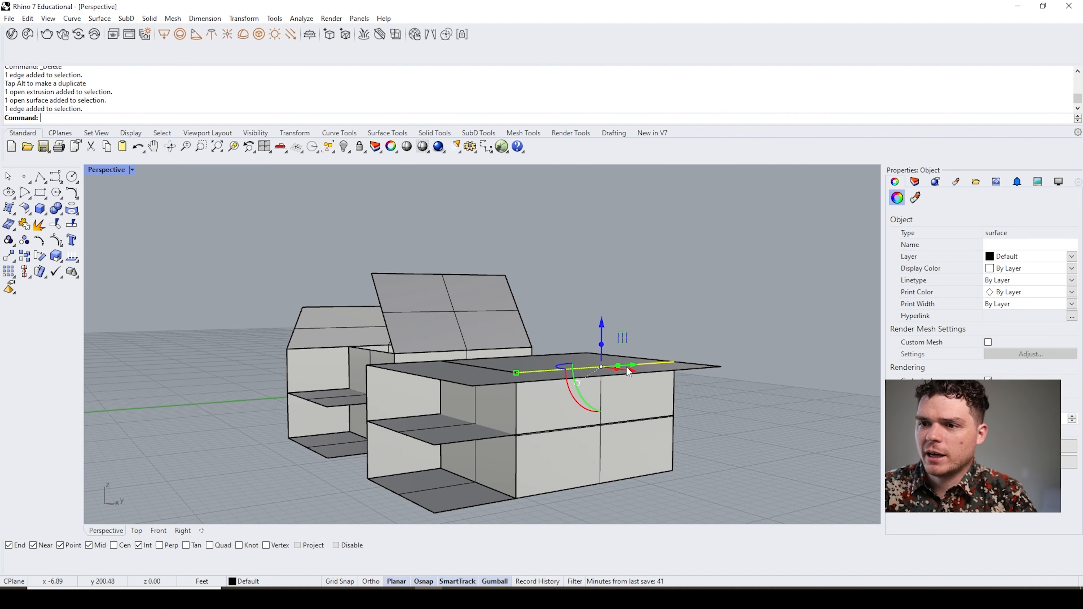
{"action": "left_click_drag", "start_coordinate": [602, 323], "coordinate": [602, 379]}
{"action": "left_click", "coordinate": [786, 464]}
- Lower the top edge of the recessed front end wall to the upper floor level
{"action": "left_click", "coordinate": [514, 375]}
{"action": "key", "text": "Escape"}
{"action": "left_click", "coordinate": [482, 366], "text": "ctrl+shift"}
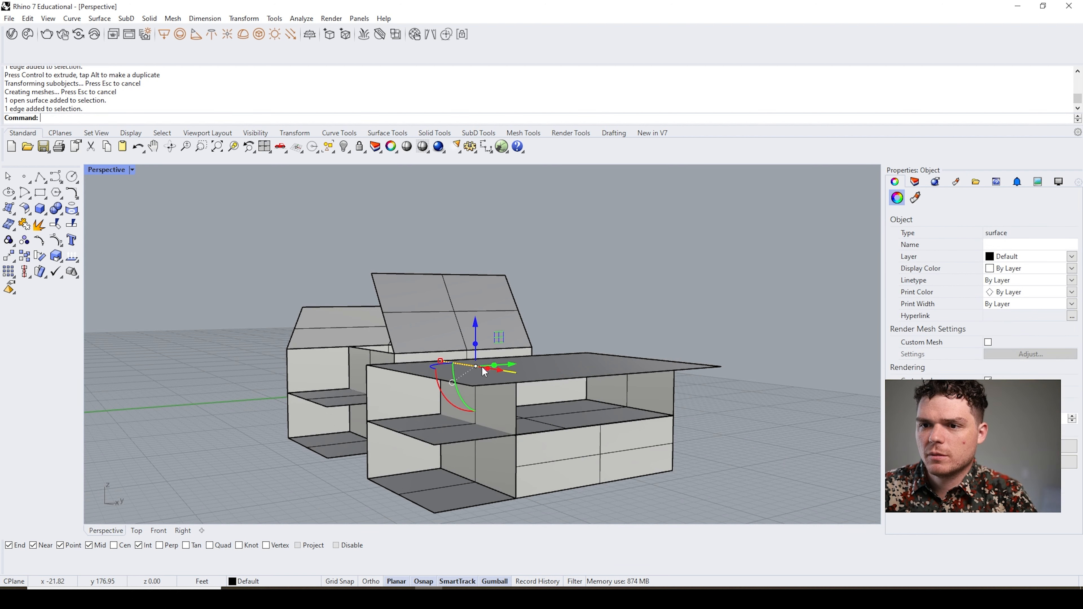
{"action": "left_click_drag", "start_coordinate": [478, 324], "coordinate": [482, 383]}
{"action": "left_click", "coordinate": [762, 481]}
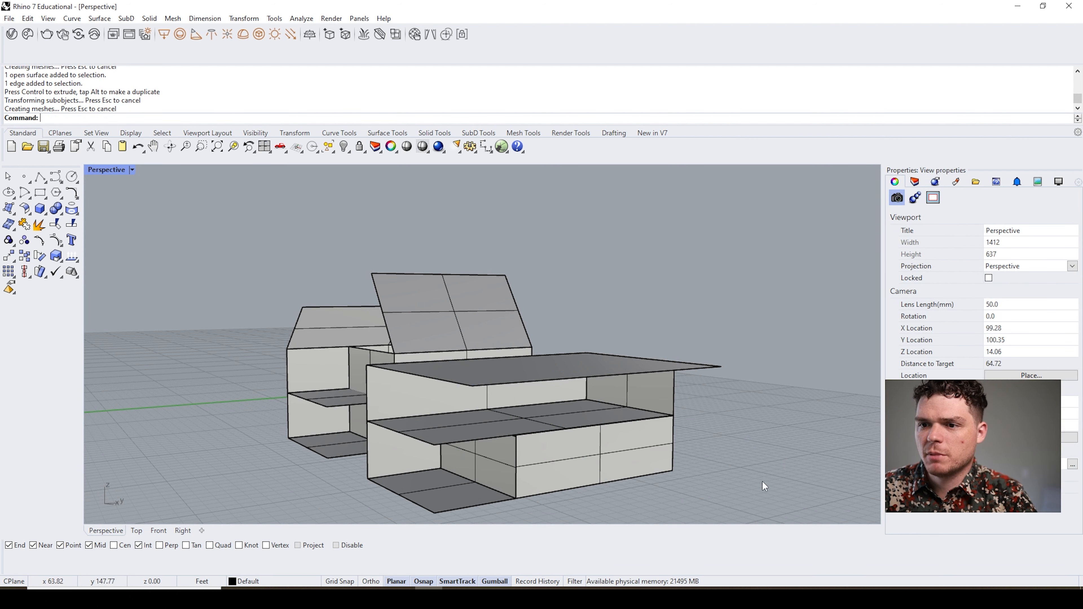
- Extrude the rear end wall of the copied house into a deep solid block
{"action": "right_click_drag", "start_coordinate": [762, 480], "coordinate": [733, 468]}
{"action": "right_click_drag", "start_coordinate": [520, 406], "coordinate": [618, 463]}
{"action": "scroll", "coordinate": [731, 453], "scroll_direction": "up", "scroll_amount": 4}
{"action": "right_click_drag", "start_coordinate": [731, 453], "coordinate": [642, 399]}
{"action": "scroll", "coordinate": [598, 348], "scroll_direction": "up", "scroll_amount": 2}
{"action": "left_click", "coordinate": [599, 353]}
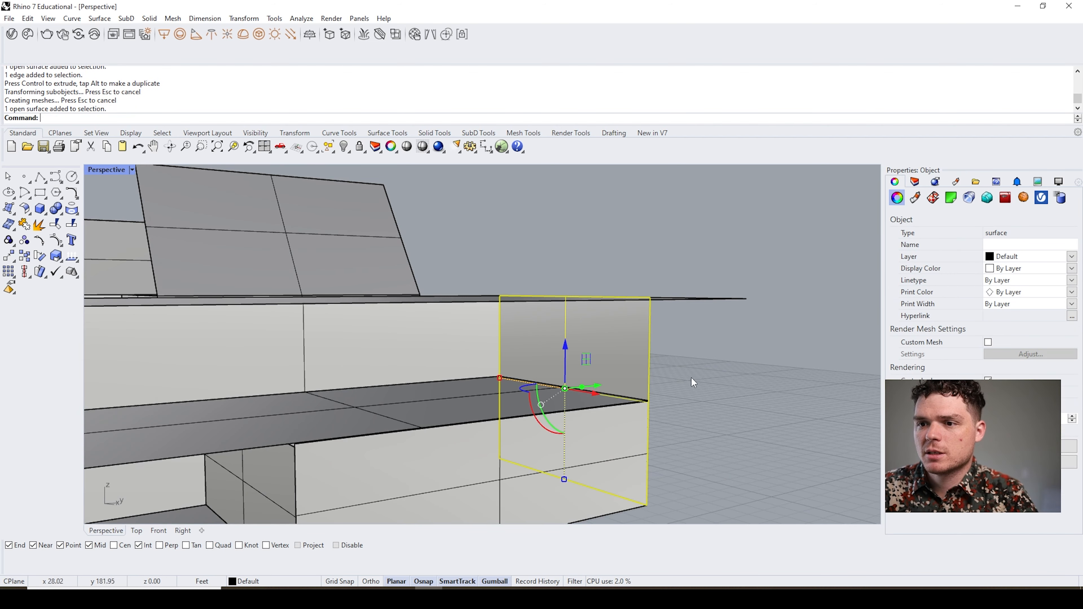
{"action": "scroll", "coordinate": [694, 376], "scroll_direction": "down", "scroll_amount": 2}
{"action": "left_click_drag", "start_coordinate": [603, 385], "coordinate": [542, 395]}
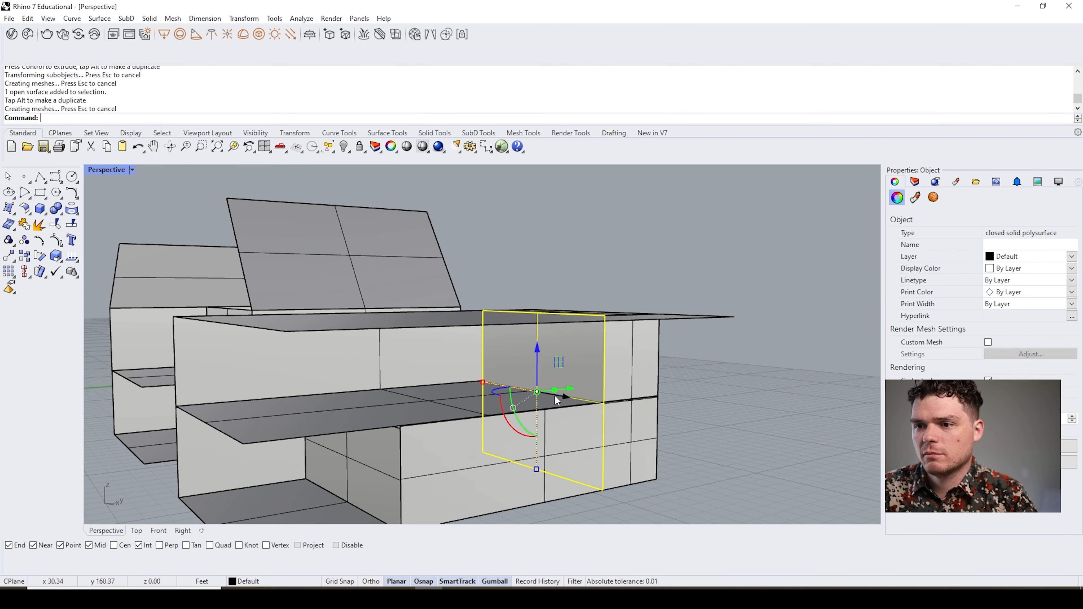
{"action": "left_click", "coordinate": [694, 397]}
- Extrude the flat roof surface vertically into a thin solid slab
{"action": "scroll", "coordinate": [678, 409], "scroll_direction": "down", "scroll_amount": 3}
{"action": "right_click_drag", "start_coordinate": [678, 409], "coordinate": [711, 428]}
{"action": "right_click_drag", "start_coordinate": [550, 409], "coordinate": [519, 408]}
{"action": "scroll", "coordinate": [518, 405], "scroll_direction": "up", "scroll_amount": 2}
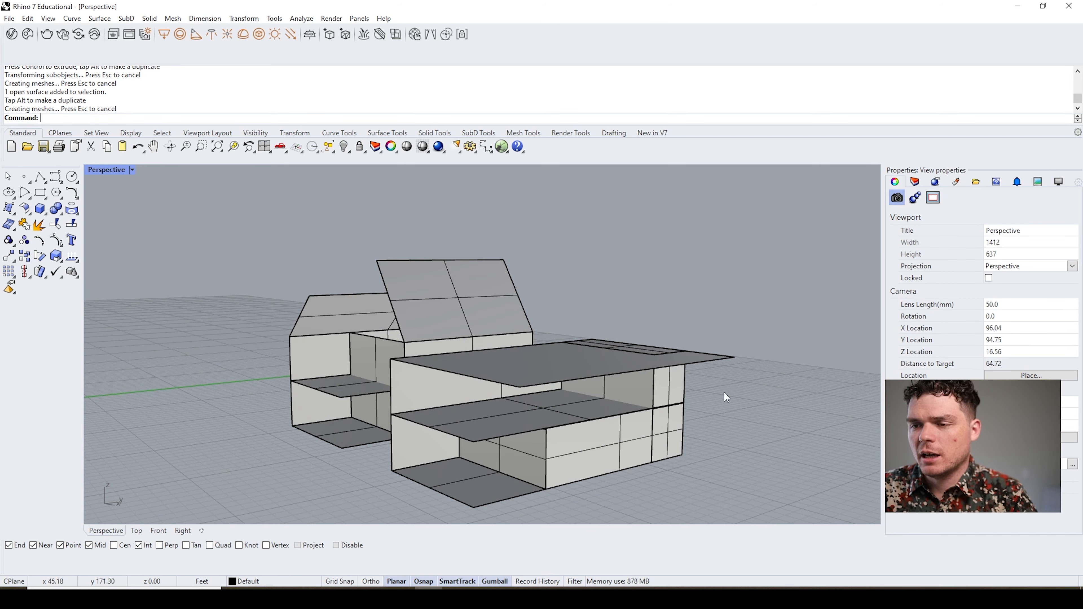
{"action": "scroll", "coordinate": [619, 380], "scroll_direction": "up", "scroll_amount": 4}
{"action": "left_click", "coordinate": [735, 377]}
{"action": "left_click_drag", "start_coordinate": [568, 347], "coordinate": [569, 341]}
{"action": "scroll", "coordinate": [569, 342], "scroll_direction": "down", "scroll_amount": 4}
{"action": "left_click", "coordinate": [723, 428]}
- Extrude the tall side wall next to the original house into a thin solid wall
{"action": "right_click_drag", "start_coordinate": [723, 428], "coordinate": [677, 434]}
{"action": "scroll", "coordinate": [433, 393], "scroll_direction": "up", "scroll_amount": 2}
{"action": "left_click", "coordinate": [482, 390]}
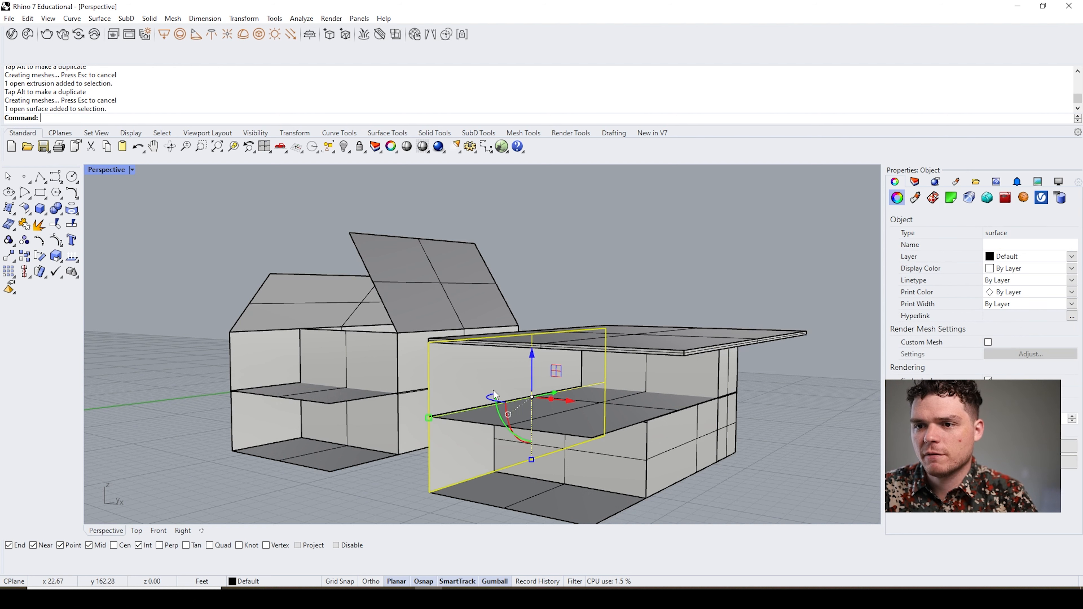
{"action": "left_click_drag", "start_coordinate": [549, 397], "coordinate": [551, 400]}
{"action": "left_click", "coordinate": [346, 486]}
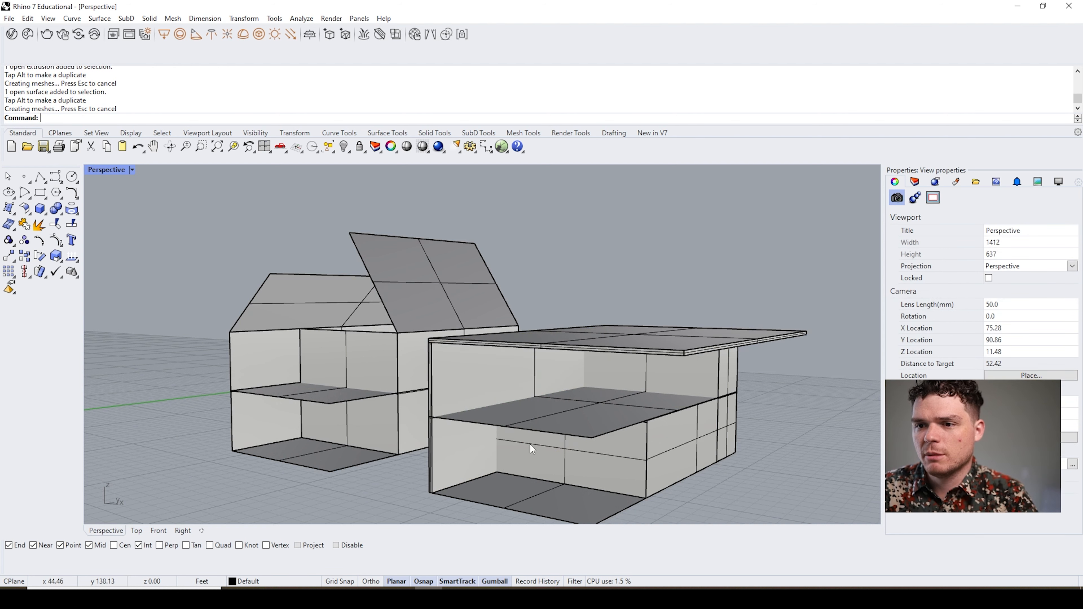
- Extrude the upper floor surface of the copied house into a thin solid slab
{"action": "scroll", "coordinate": [532, 446], "scroll_direction": "up", "scroll_amount": 5}
{"action": "right_click_drag", "start_coordinate": [543, 422], "coordinate": [522, 416]}
{"action": "left_click", "coordinate": [520, 413]}
{"action": "scroll", "coordinate": [519, 411], "scroll_direction": "down", "scroll_amount": 5}
{"action": "left_click_drag", "start_coordinate": [601, 372], "coordinate": [601, 379]}
{"action": "scroll", "coordinate": [489, 382], "scroll_direction": "down", "scroll_amount": 6}
{"action": "left_click", "coordinate": [606, 447]}
- Assign a new Custom material to the recessed lower end wall and the inner face of the rear block
{"action": "right_click_drag", "start_coordinate": [606, 447], "coordinate": [614, 454]}
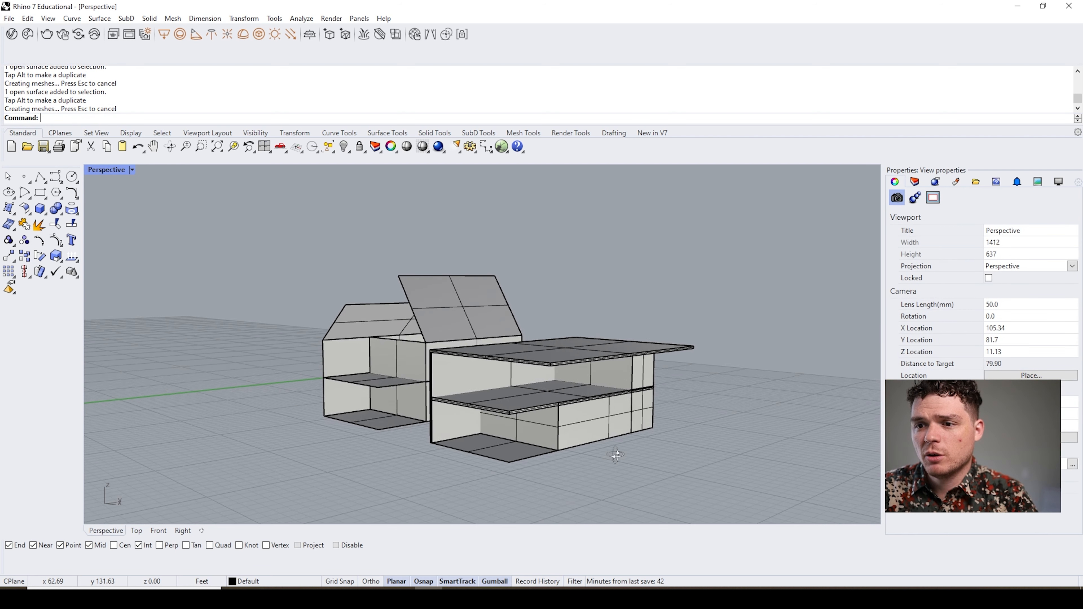
{"action": "right_click_drag", "start_coordinate": [518, 428], "coordinate": [564, 421]}
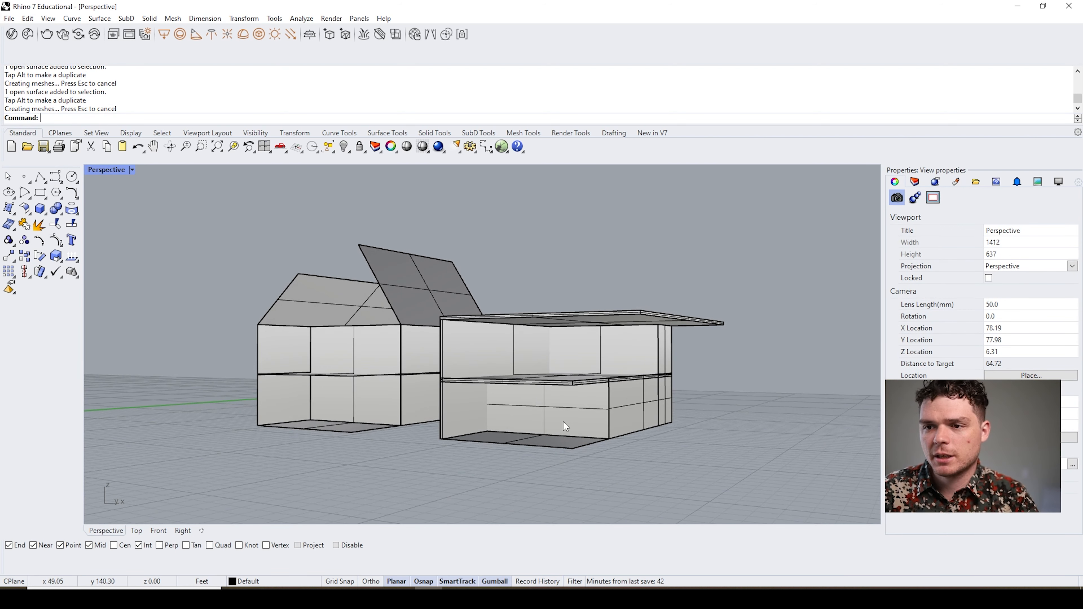
{"action": "right_click_drag", "start_coordinate": [662, 442], "coordinate": [642, 448]}
{"action": "left_click", "coordinate": [557, 419]}
{"action": "left_click", "coordinate": [580, 447]}
{"action": "left_click", "coordinate": [623, 368], "text": "shift"}
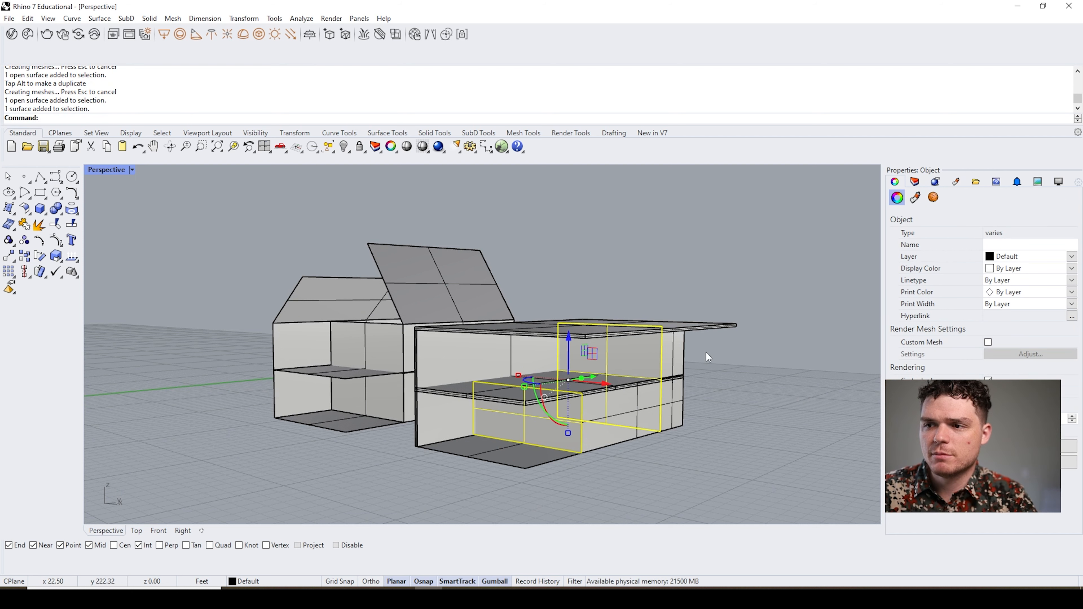
{"action": "left_click", "coordinate": [915, 200]}
{"action": "left_click", "coordinate": [981, 228]}
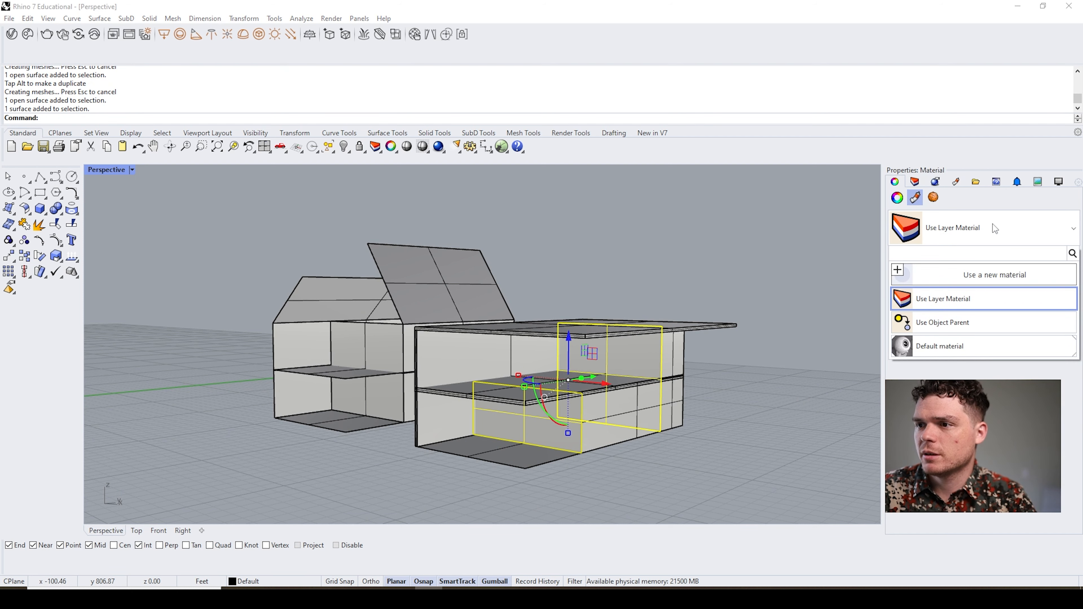
{"action": "left_click", "coordinate": [946, 278]}
{"action": "left_click", "coordinate": [951, 313]}
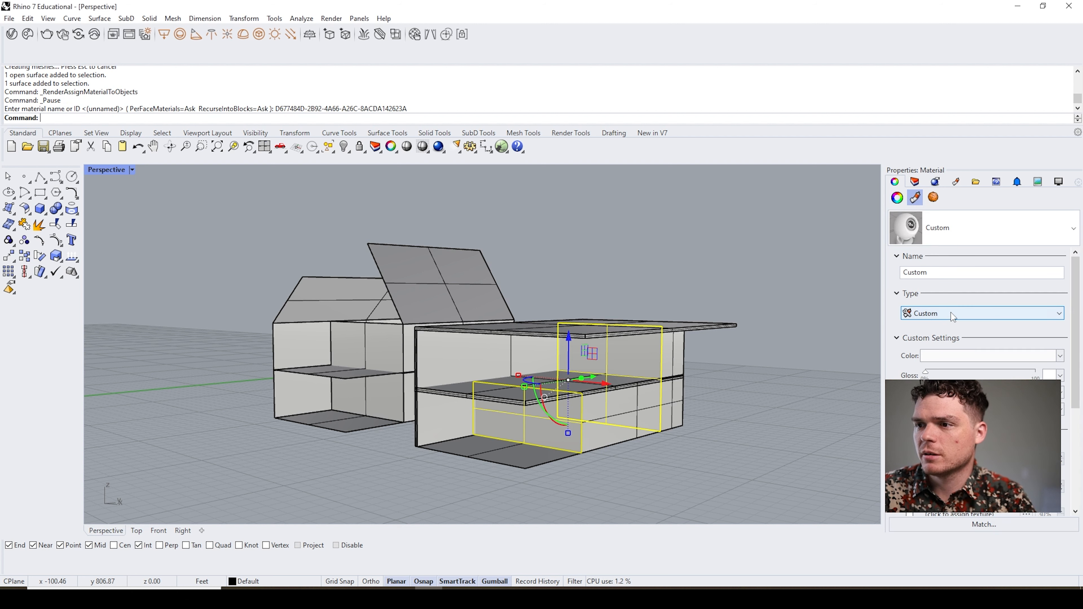
- Set the custom material's color to light blue with hue 203, saturation 26 and value 100
{"action": "left_click", "coordinate": [963, 355]}
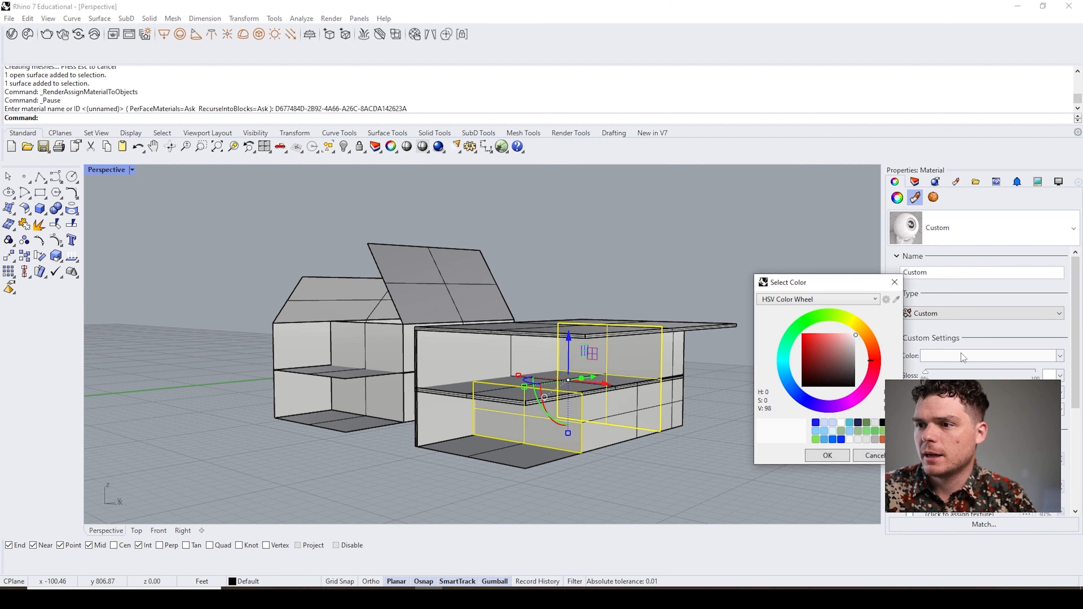
{"action": "left_click", "coordinate": [789, 378]}
{"action": "left_click_drag", "start_coordinate": [849, 359], "coordinate": [842, 330]}
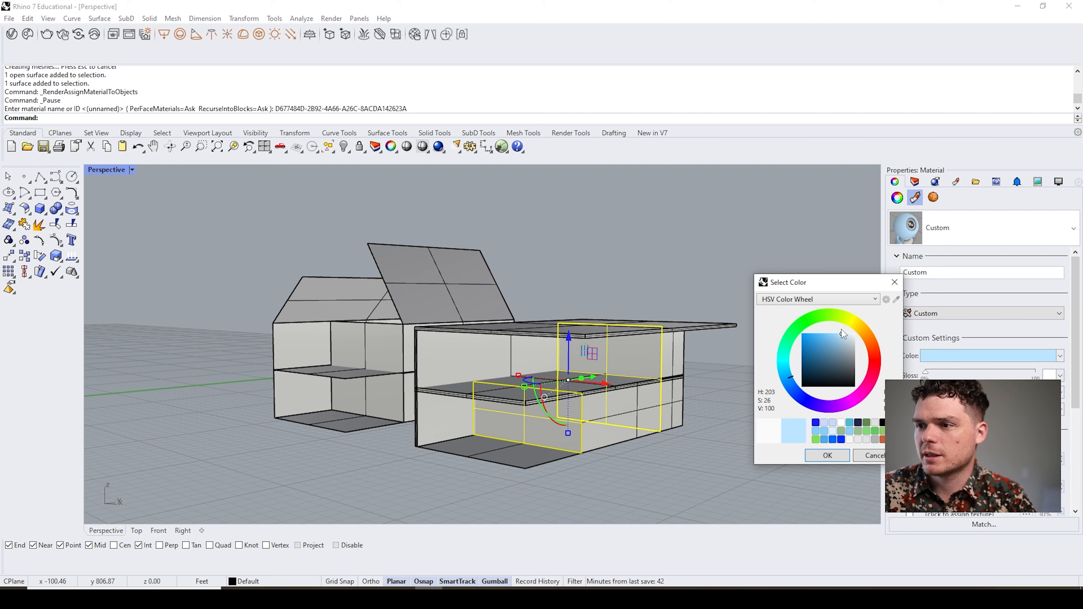
{"action": "left_click", "coordinate": [829, 453]}
- Load an image file as the color texture of the custom material
{"action": "left_click", "coordinate": [960, 459]}
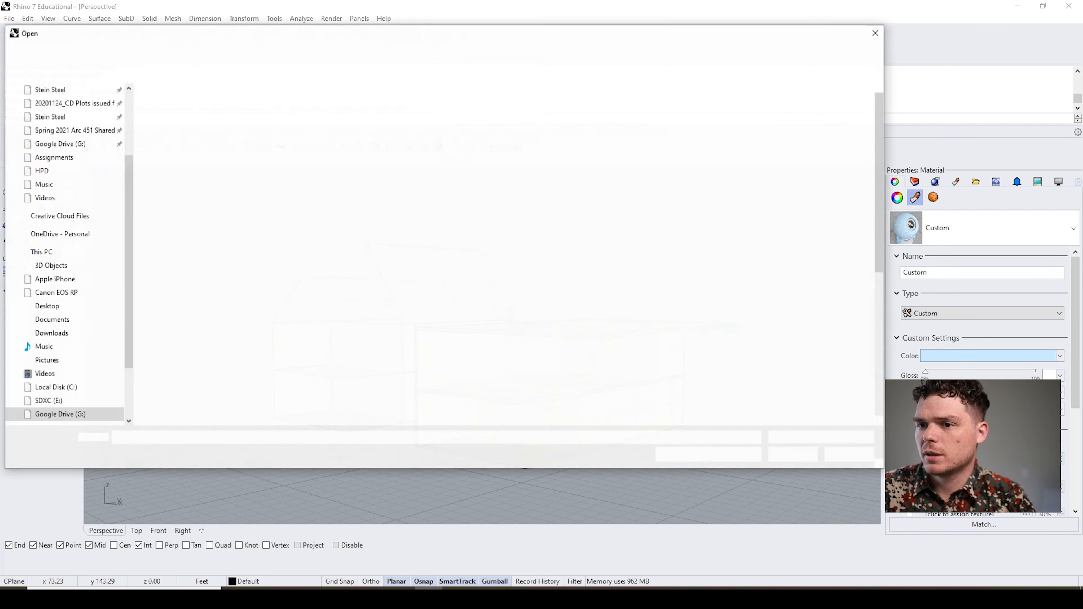
{"action": "left_click", "coordinate": [346, 200]}
{"action": "left_click", "coordinate": [794, 455]}
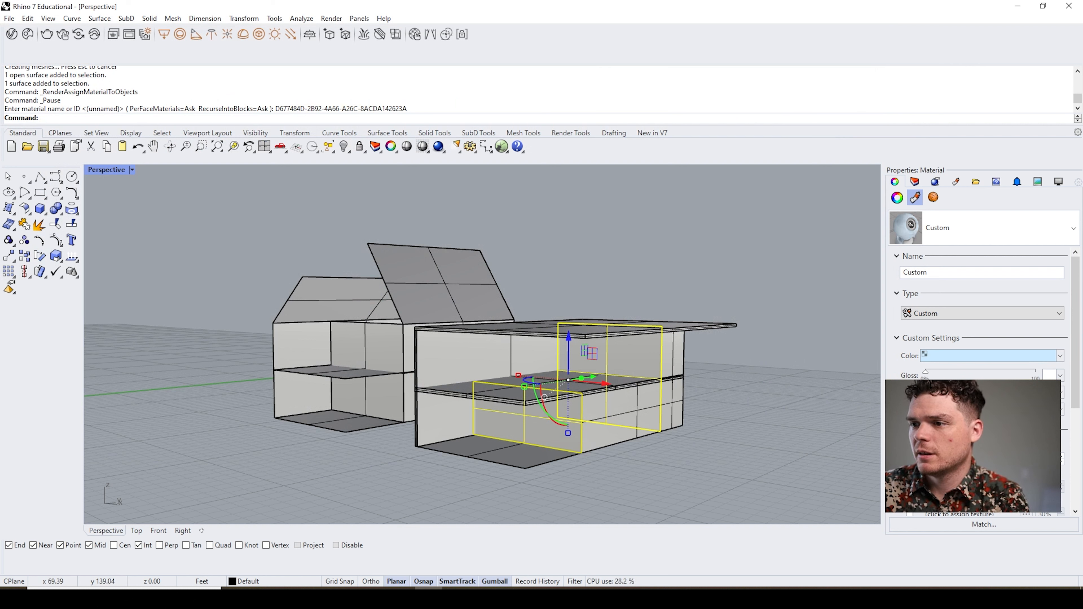
- Switch the perspective viewport to Rendered display and inspect the textured walls of the copied house
{"action": "left_click", "coordinate": [107, 170]}
{"action": "left_click", "coordinate": [158, 175]}
{"action": "right_click_drag", "start_coordinate": [559, 427], "coordinate": [633, 472]}
{"action": "key", "text": "Escape"}
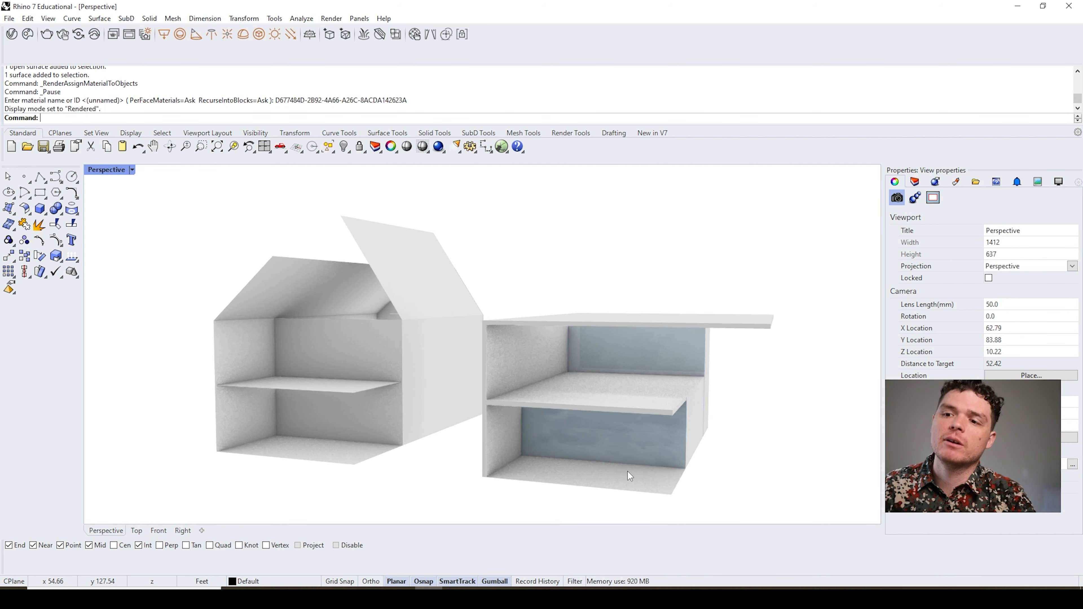
{"action": "right_click_drag", "start_coordinate": [628, 472], "coordinate": [598, 471]}
{"action": "scroll", "coordinate": [493, 443], "scroll_direction": "down", "scroll_amount": 4}
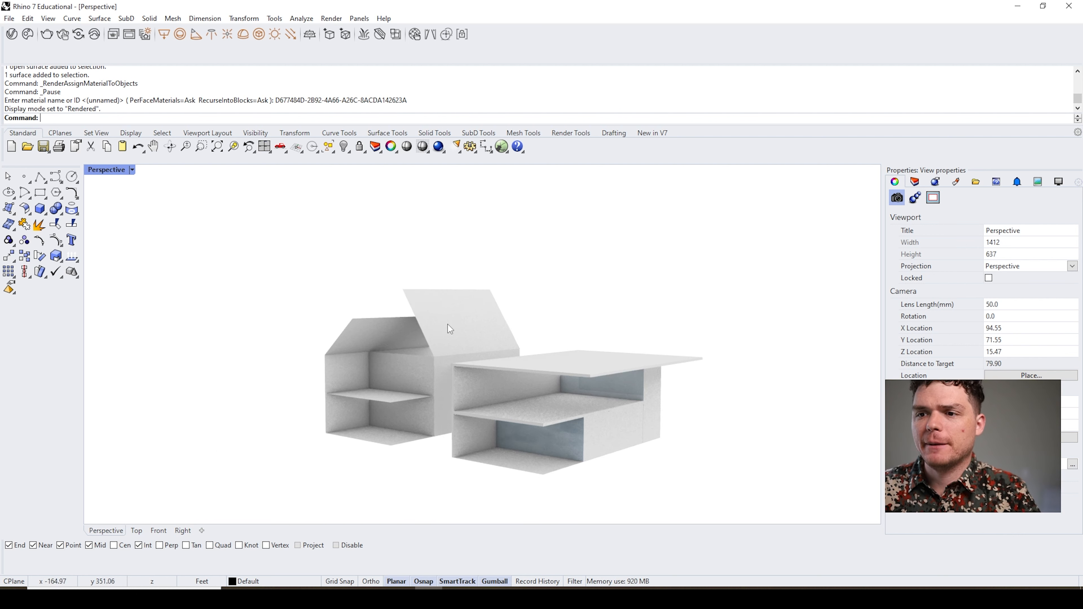
- Return the perspective viewport to Shaded display
{"action": "left_click", "coordinate": [131, 170]}
{"action": "left_click", "coordinate": [175, 163]}
{"action": "right_click_drag", "start_coordinate": [512, 406], "coordinate": [539, 424]}
{"action": "scroll", "coordinate": [539, 424], "scroll_direction": "up", "scroll_amount": 2}
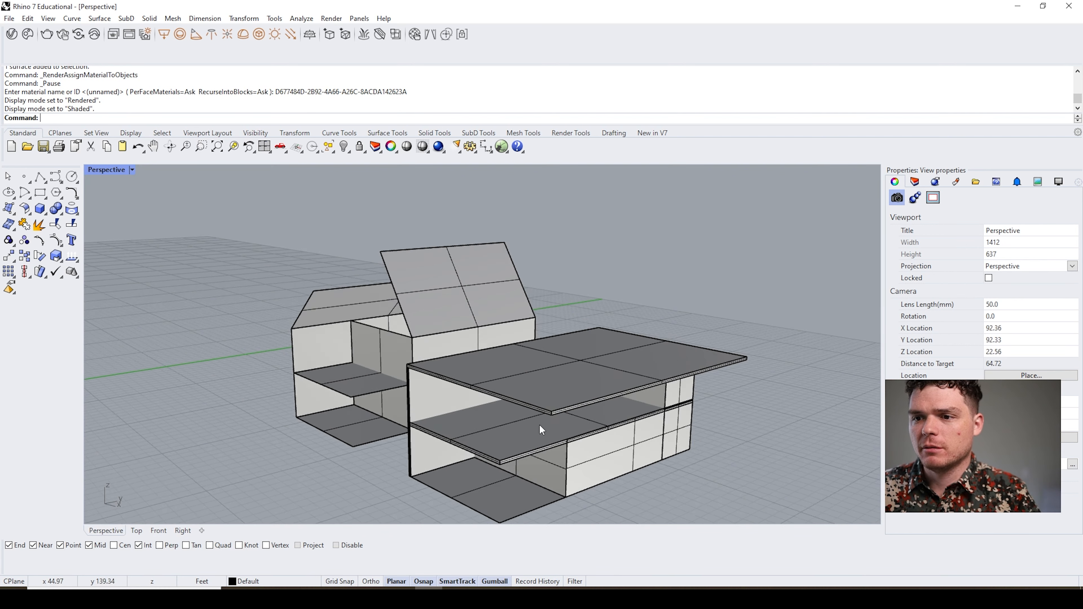
- Raise the vertical edge at the roof slab's overhanging front corner to warp the roof upward
{"action": "scroll", "coordinate": [539, 425], "scroll_direction": "up", "scroll_amount": 2}
{"action": "left_click", "coordinate": [557, 407]}
{"action": "left_click", "coordinate": [803, 456]}
{"action": "scroll", "coordinate": [557, 420], "scroll_direction": "up", "scroll_amount": 4}
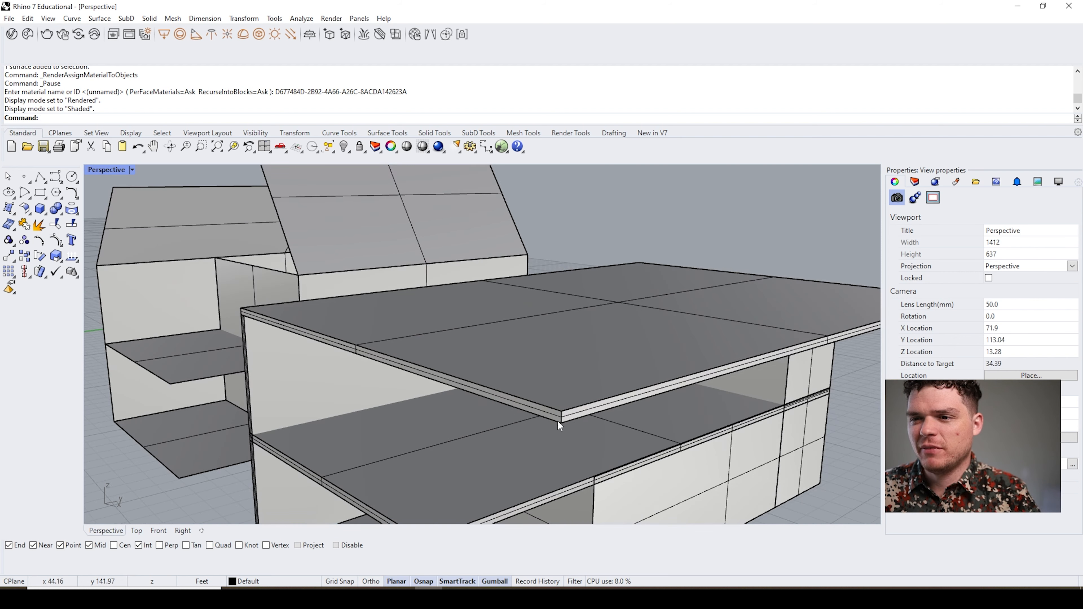
{"action": "left_click", "coordinate": [559, 420], "text": "ctrl+shift"}
{"action": "left_click_drag", "start_coordinate": [564, 375], "coordinate": [550, 318]}
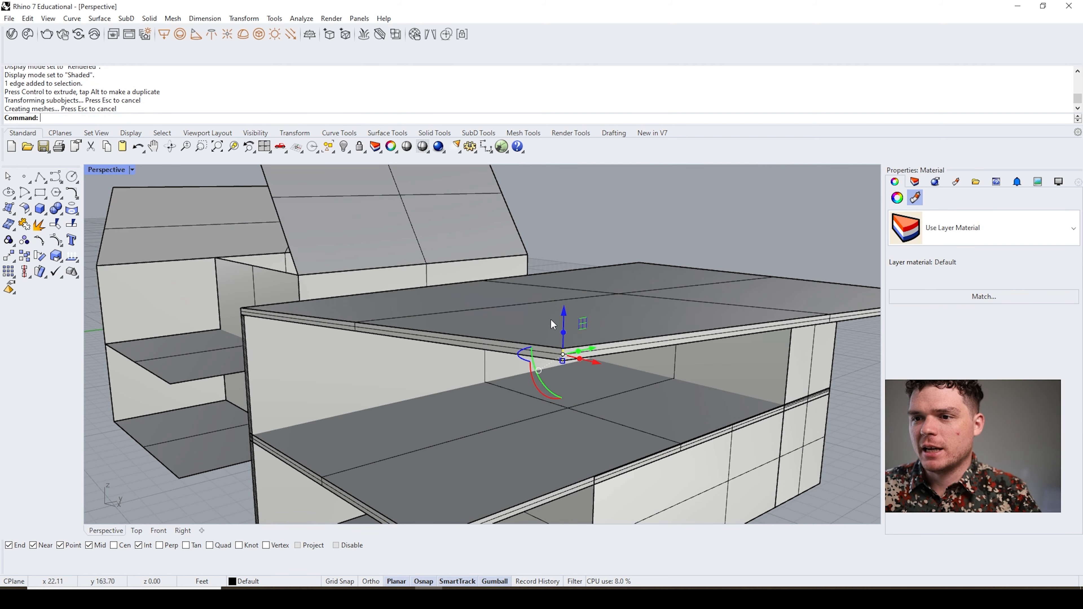
{"action": "scroll", "coordinate": [620, 415], "scroll_direction": "down", "scroll_amount": 5}
{"action": "right_click_drag", "start_coordinate": [620, 414], "coordinate": [742, 399]}
{"action": "left_click", "coordinate": [524, 439]}
- Raise the same front corner edge of the roof slab further to steepen its tilt
{"action": "scroll", "coordinate": [435, 366], "scroll_direction": "up", "scroll_amount": 4}
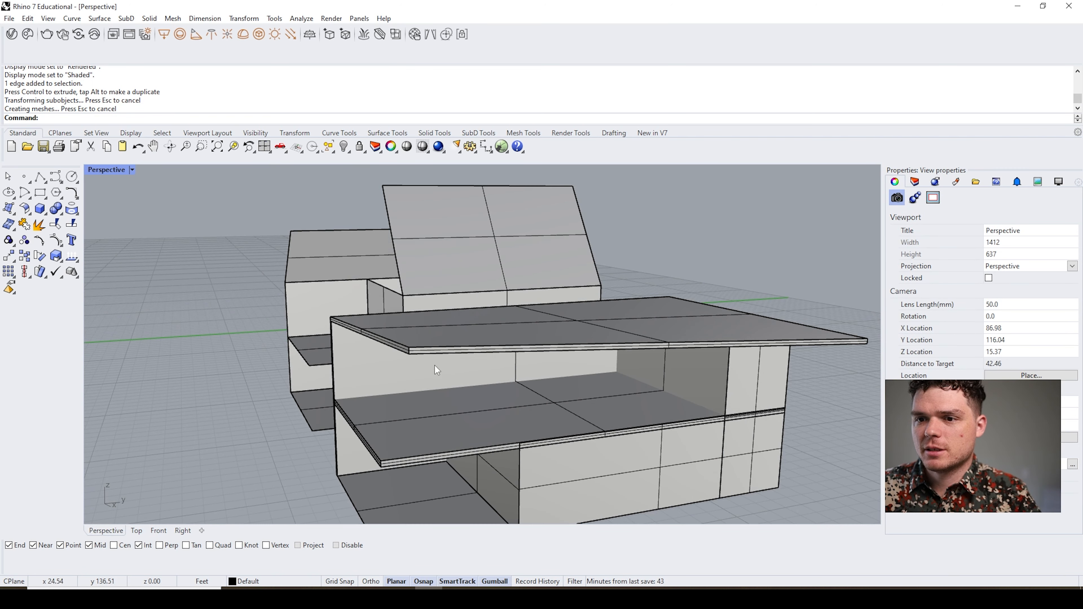
{"action": "left_click", "coordinate": [407, 354], "text": "ctrl+shift"}
{"action": "scroll", "coordinate": [409, 354], "scroll_direction": "up", "scroll_amount": 3}
{"action": "key", "text": "Escape"}
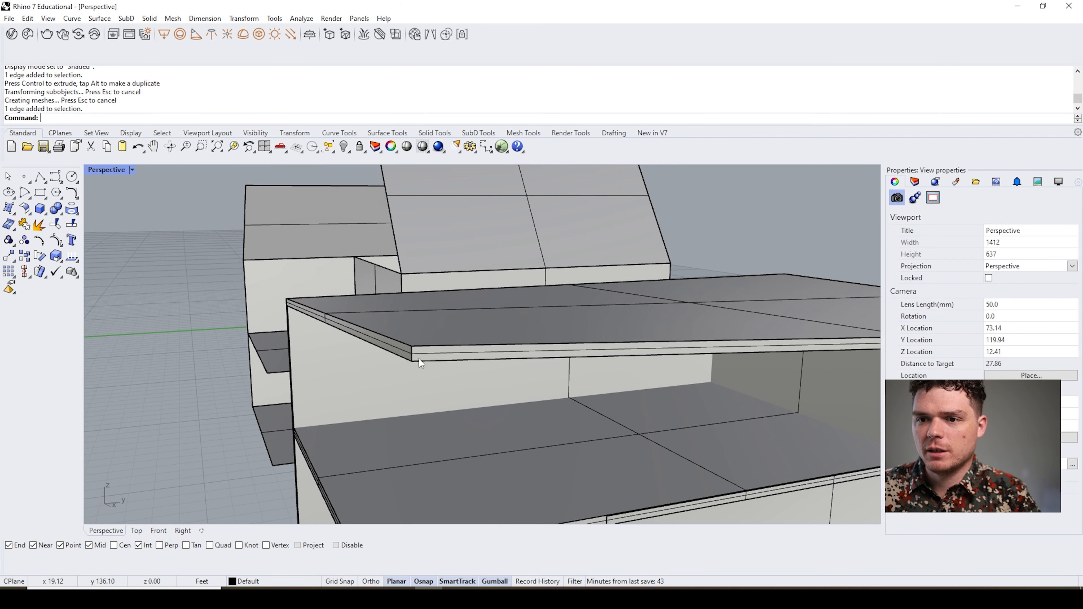
{"action": "left_click", "coordinate": [413, 354], "text": "ctrl+shift"}
{"action": "scroll", "coordinate": [412, 355], "scroll_direction": "down", "scroll_amount": 4}
{"action": "left_click_drag", "start_coordinate": [411, 318], "coordinate": [411, 280]}
{"action": "scroll", "coordinate": [412, 281], "scroll_direction": "down", "scroll_amount": 6}
{"action": "right_click_drag", "start_coordinate": [413, 299], "coordinate": [535, 376]}
{"action": "left_click", "coordinate": [536, 378]}
- Push the front end face of the copied house's side wall back beneath the roof overhang
{"action": "scroll", "coordinate": [449, 340], "scroll_direction": "up", "scroll_amount": 4}
{"action": "mouse_move", "coordinate": [450, 342]}
{"action": "right_mouse_down"}
{"action": "mouse_move", "coordinate": [581, 348]}
{"action": "mouse_move", "coordinate": [446, 341]}
{"action": "right_mouse_up"}
{"action": "left_click", "coordinate": [401, 294]}
{"action": "right_click_drag", "start_coordinate": [401, 291], "coordinate": [490, 367]}
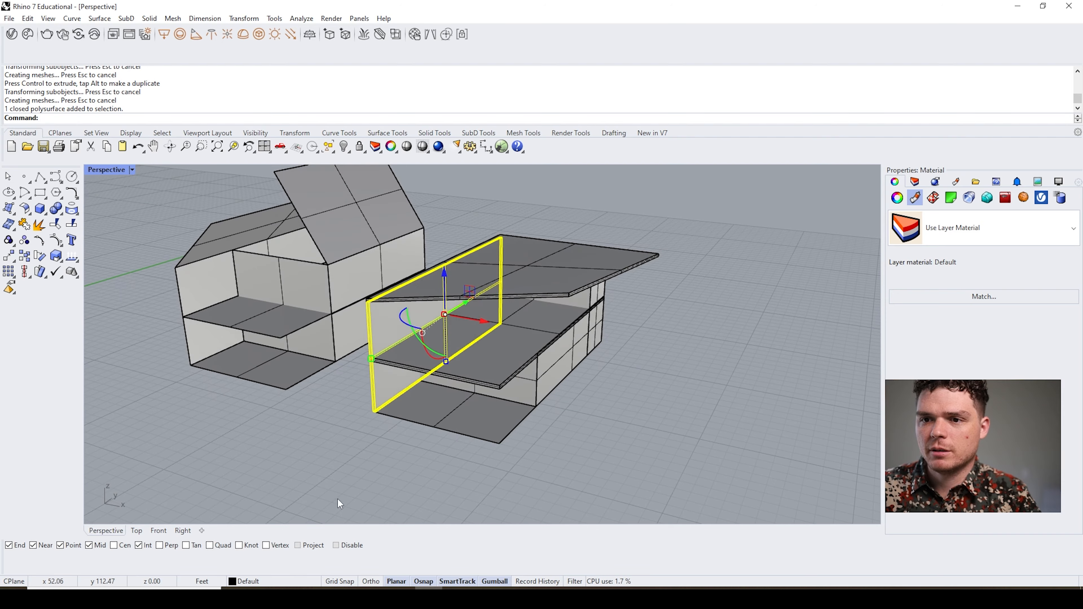
{"action": "left_click", "coordinate": [343, 498]}
{"action": "scroll", "coordinate": [380, 318], "scroll_direction": "up", "scroll_amount": 2}
{"action": "scroll", "coordinate": [371, 327], "scroll_direction": "up", "scroll_amount": 2}
{"action": "left_click", "coordinate": [361, 342]}
{"action": "left_click", "coordinate": [345, 419]}
{"action": "scroll", "coordinate": [347, 419], "scroll_direction": "up", "scroll_amount": 4}
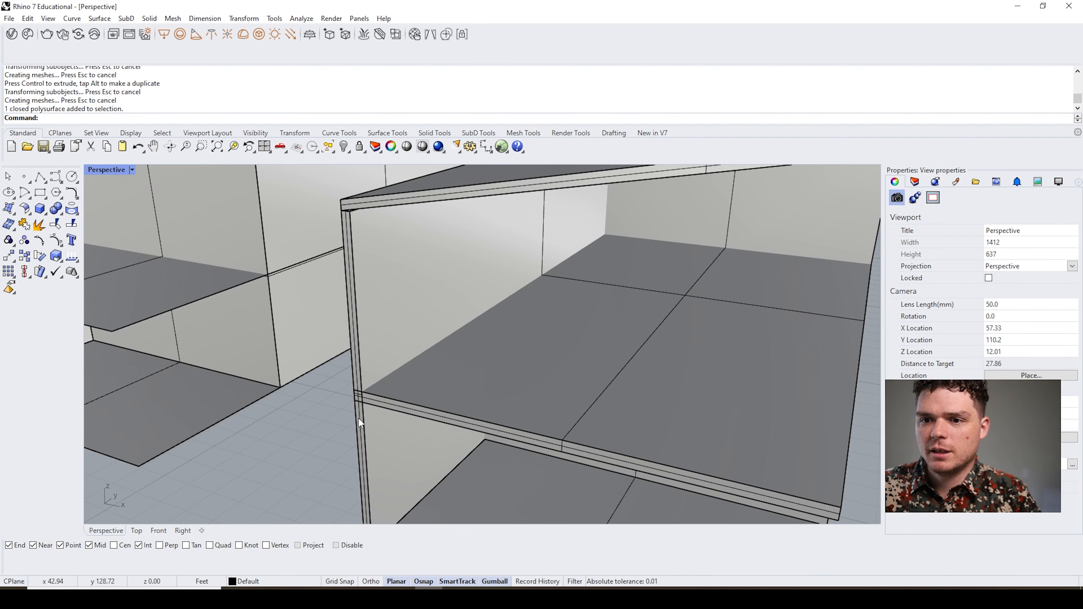
{"action": "left_click", "coordinate": [358, 418]}
{"action": "scroll", "coordinate": [383, 386], "scroll_direction": "down", "scroll_amount": 5}
{"action": "right_click_drag", "start_coordinate": [412, 384], "coordinate": [335, 334]}
{"action": "left_click_drag", "start_coordinate": [334, 334], "coordinate": [431, 334]}
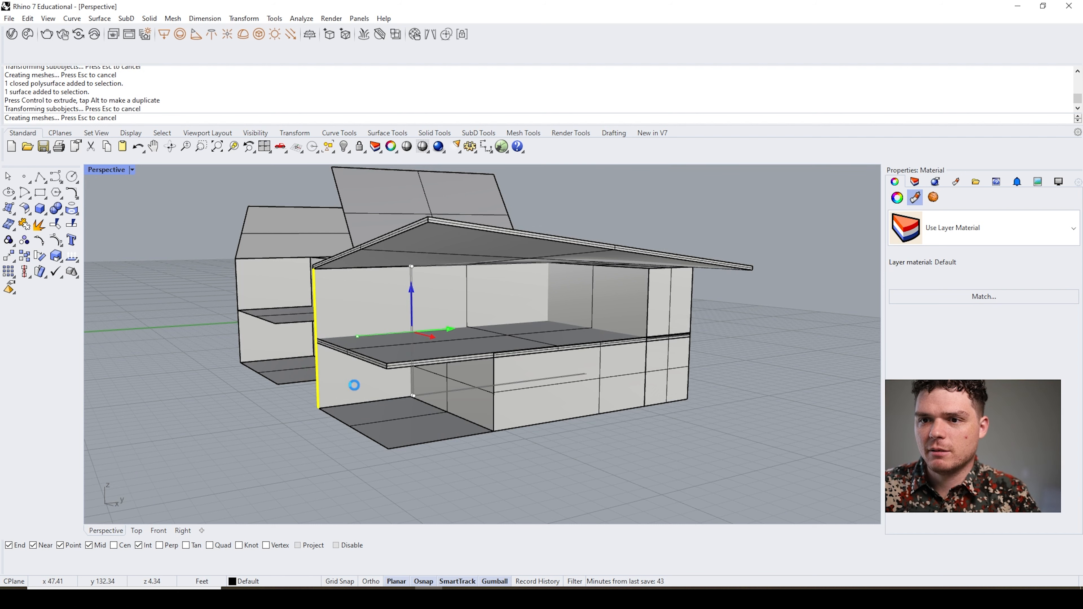
{"action": "scroll", "coordinate": [439, 434], "scroll_direction": "down", "scroll_amount": 3}
{"action": "left_click", "coordinate": [438, 434]}
- Duplicate the tilted-roof house and place the copy beside it on the side away from the gabled house
{"action": "right_click_drag", "start_coordinate": [439, 434], "coordinate": [610, 446]}
{"action": "left_click_drag", "start_coordinate": [587, 386], "coordinate": [417, 258]}
{"action": "key", "text": "ctrl+c"}
{"action": "key", "text": "ctrl+v"}
{"action": "left_click_drag", "start_coordinate": [560, 357], "coordinate": [787, 406]}
{"action": "left_click", "coordinate": [529, 441]}
{"action": "left_click", "coordinate": [605, 448]}
{"action": "right_click_drag", "start_coordinate": [604, 448], "coordinate": [586, 382]}
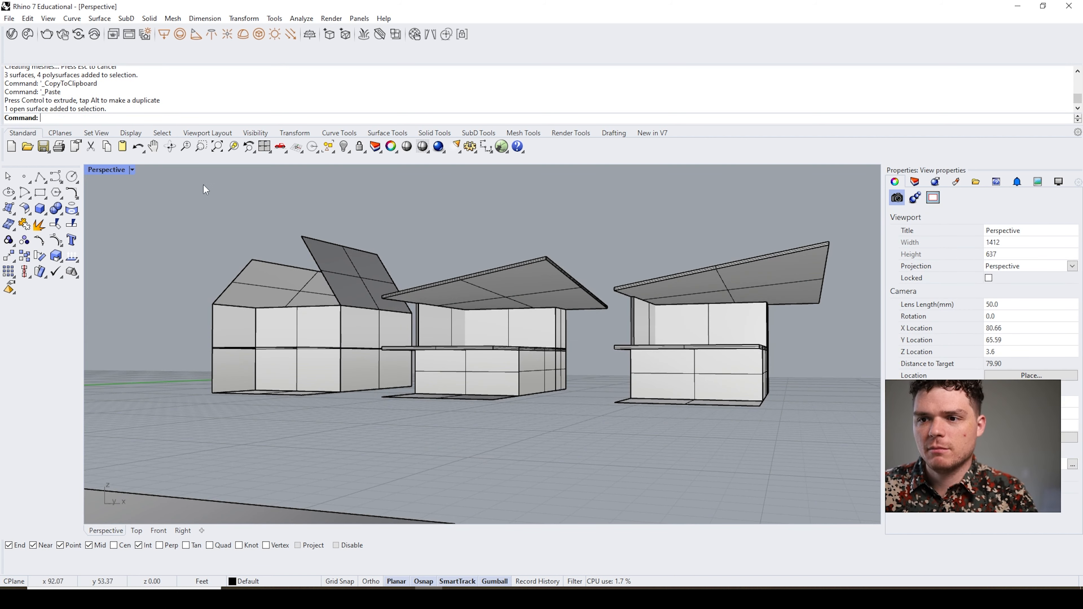
- Preview the three houses in Rendered display and return the viewport to Shaded
{"action": "left_click", "coordinate": [121, 171]}
{"action": "left_click", "coordinate": [171, 175]}
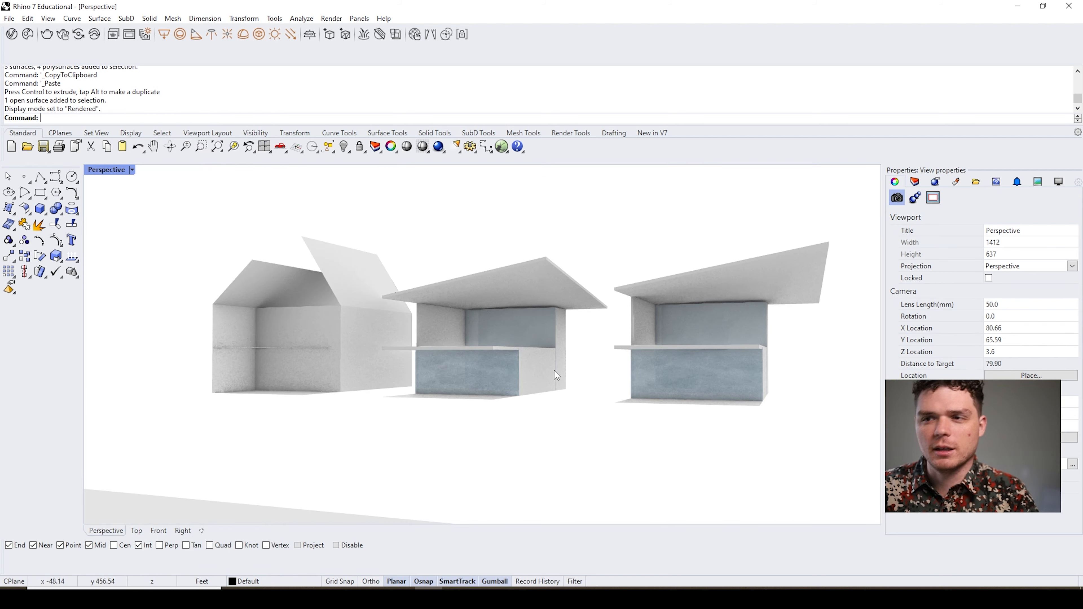
{"action": "left_click", "coordinate": [132, 170]}
{"action": "left_click", "coordinate": [184, 162]}
- Move all three house models together behind the sample board, toward its Volume/Carve end
{"action": "scroll", "coordinate": [550, 381], "scroll_direction": "down", "scroll_amount": 10}
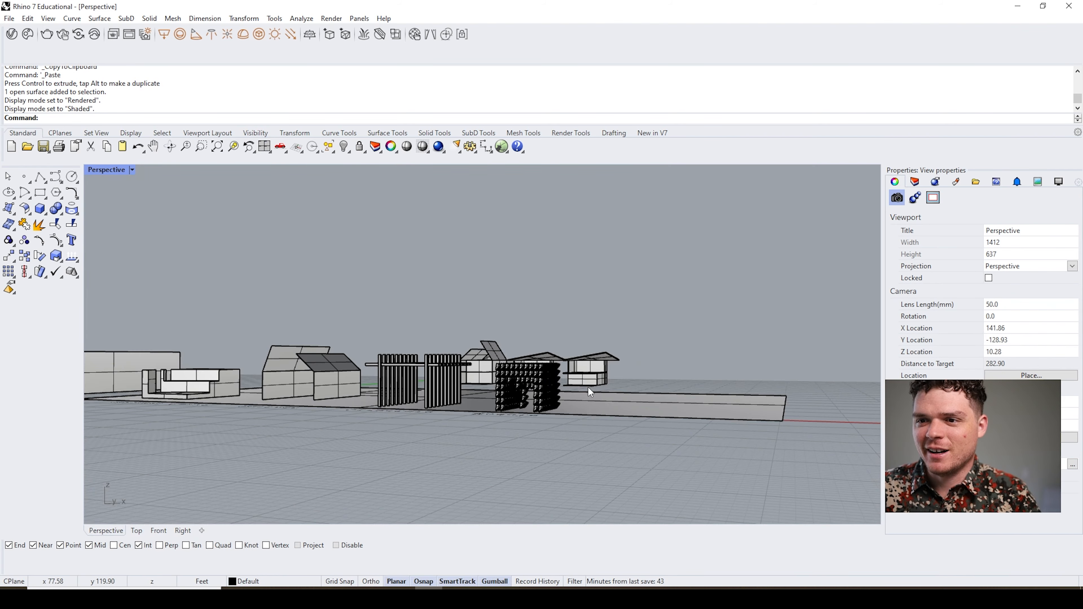
{"action": "right_click_drag", "start_coordinate": [588, 386], "coordinate": [447, 314]}
{"action": "left_click_drag", "start_coordinate": [448, 314], "coordinate": [684, 443]}
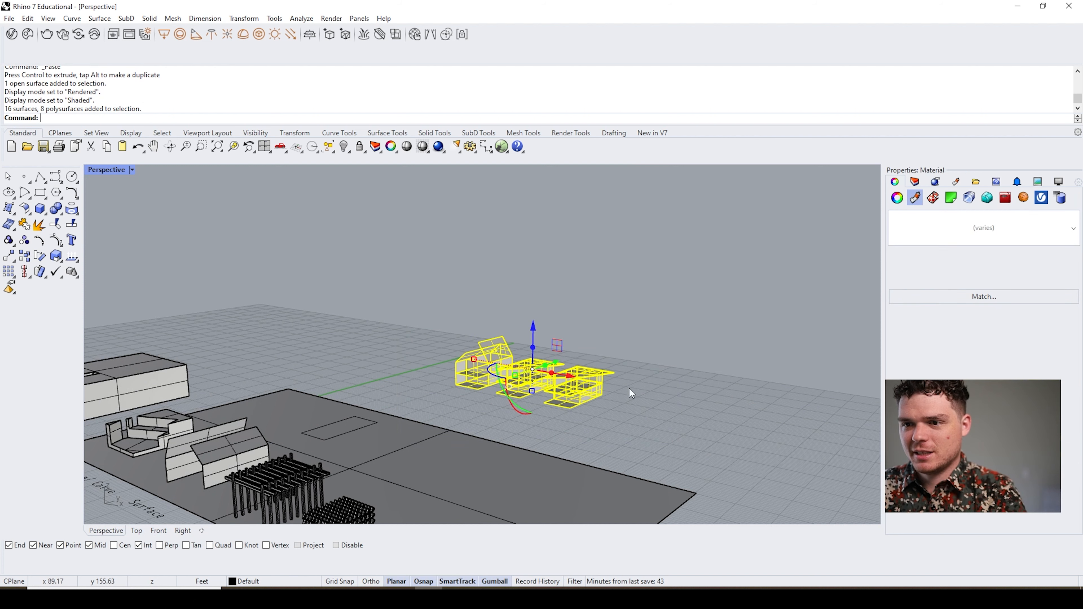
{"action": "scroll", "coordinate": [610, 407], "scroll_direction": "down", "scroll_amount": 4}
{"action": "left_click_drag", "start_coordinate": [598, 394], "coordinate": [442, 364]}
{"action": "left_click", "coordinate": [596, 426]}
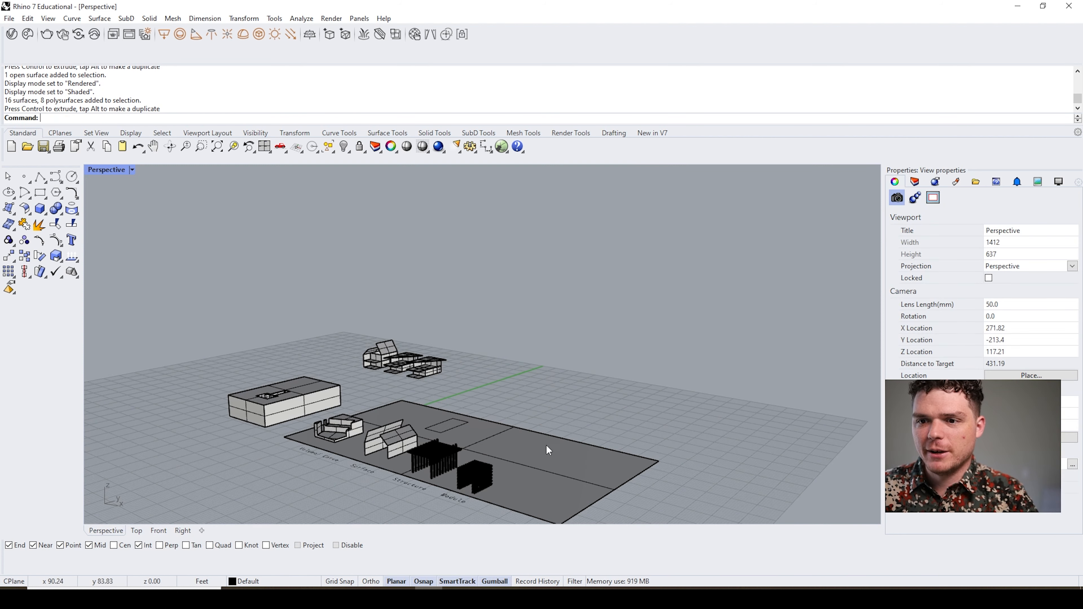
- Examine the Structure example's post-and-beam frame on the sample board from near and far
{"action": "scroll", "coordinate": [435, 478], "scroll_direction": "up", "scroll_amount": 6}
{"action": "right_click_drag", "start_coordinate": [436, 480], "coordinate": [448, 441]}
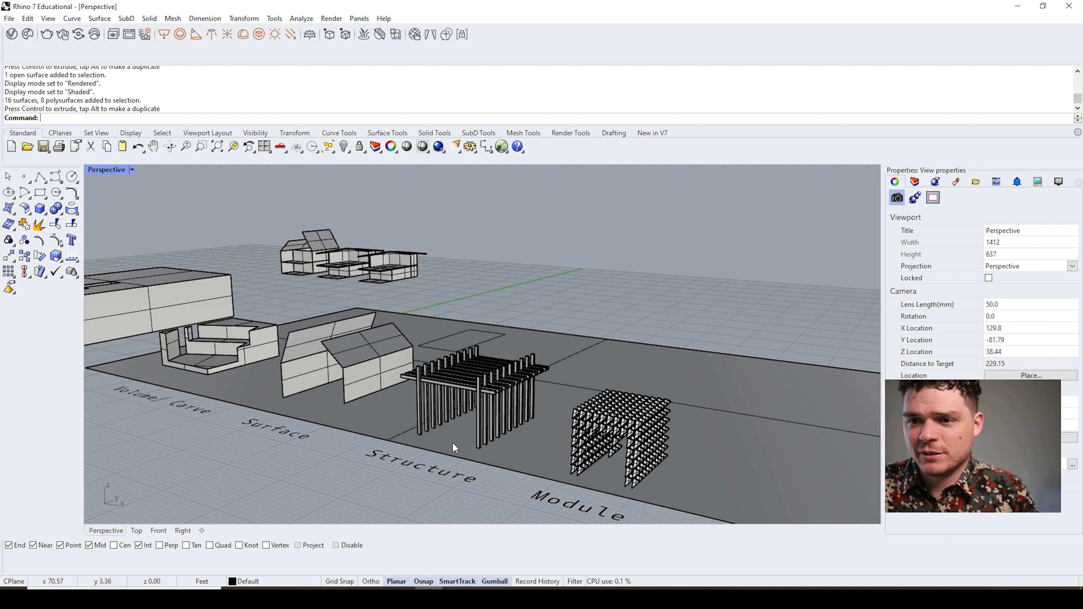
{"action": "scroll", "coordinate": [453, 443], "scroll_direction": "down", "scroll_amount": 2}
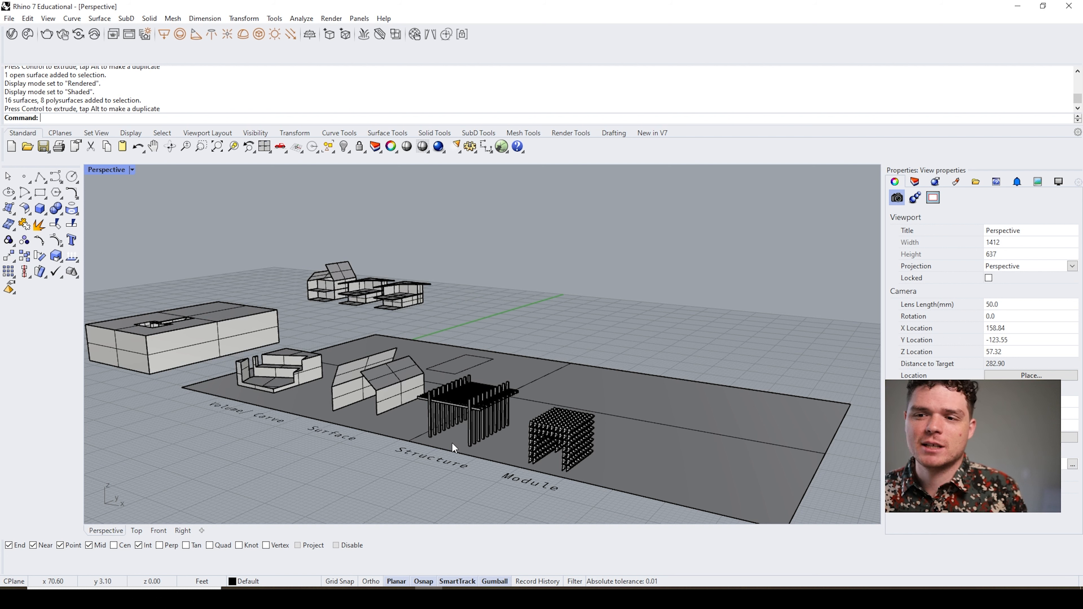
{"action": "scroll", "coordinate": [446, 433], "scroll_direction": "up", "scroll_amount": 4}
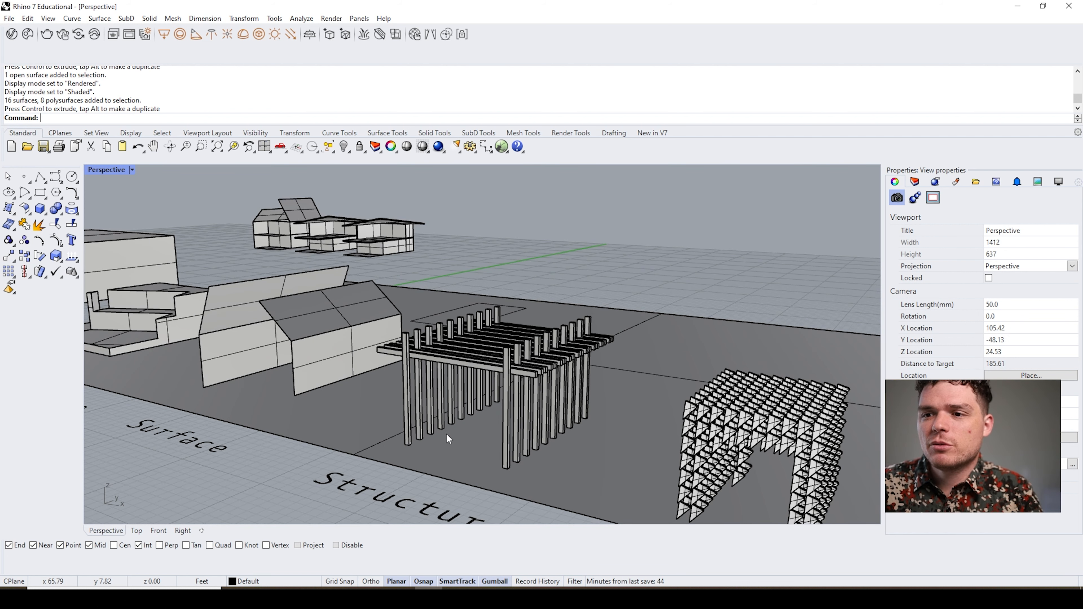
{"action": "scroll", "coordinate": [451, 435], "scroll_direction": "down", "scroll_amount": 5}
{"action": "scroll", "coordinate": [445, 406], "scroll_direction": "up", "scroll_amount": 8}
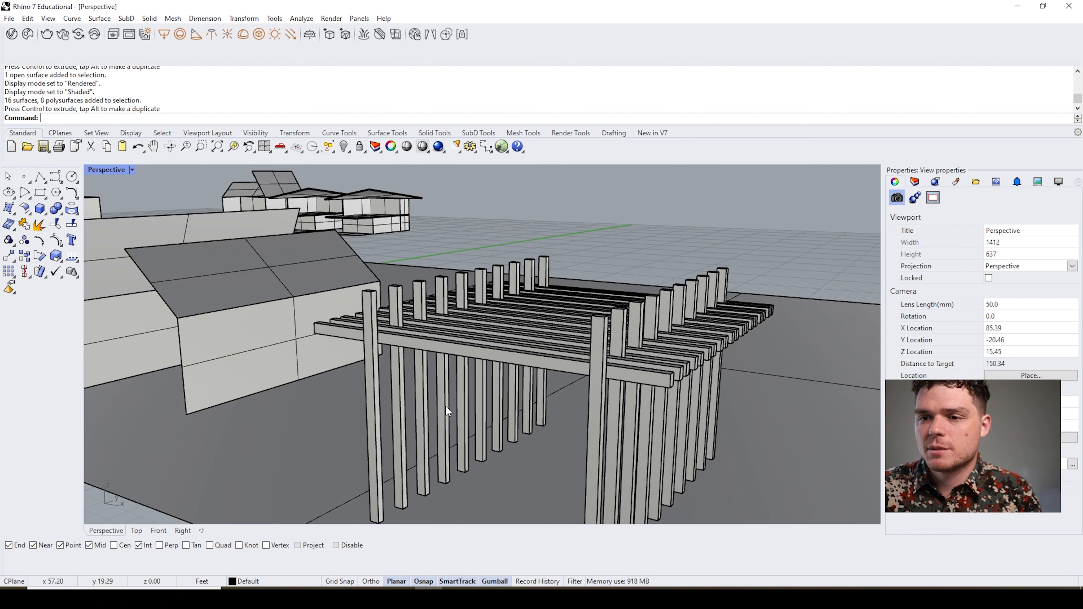
{"action": "scroll", "coordinate": [446, 402], "scroll_direction": "down", "scroll_amount": 6}
{"action": "scroll", "coordinate": [322, 432], "scroll_direction": "up", "scroll_amount": 5}
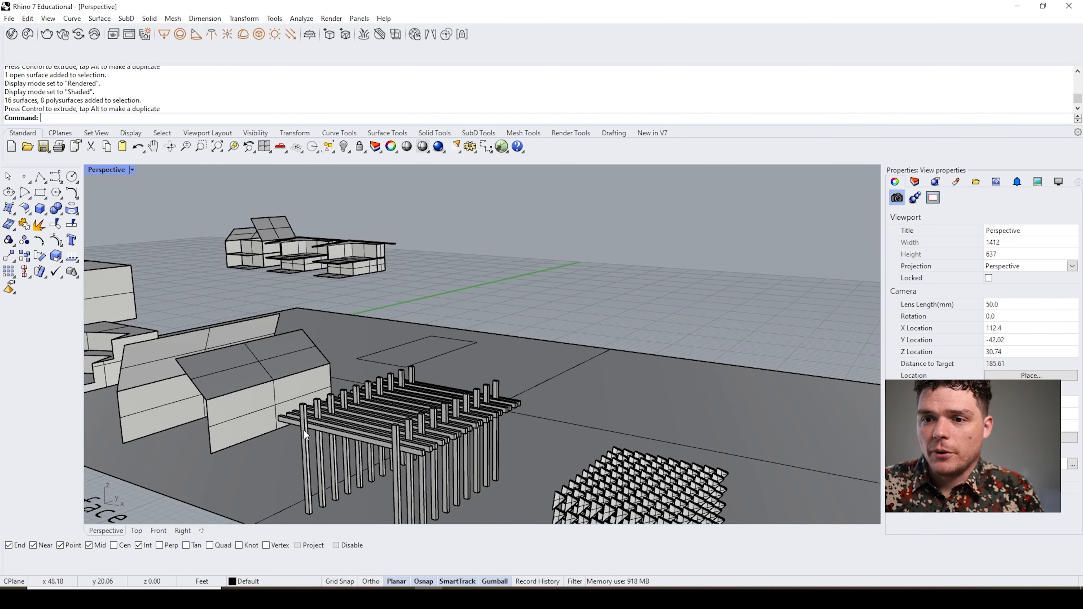
- Duplicate the front corner post of the Structure frame and place the copy on open ground behind the board
{"action": "left_click", "coordinate": [302, 448]}
{"action": "scroll", "coordinate": [304, 451], "scroll_direction": "down", "scroll_amount": 4}
{"action": "key", "text": "ctrl+c"}
{"action": "key", "text": "ctrl+v"}
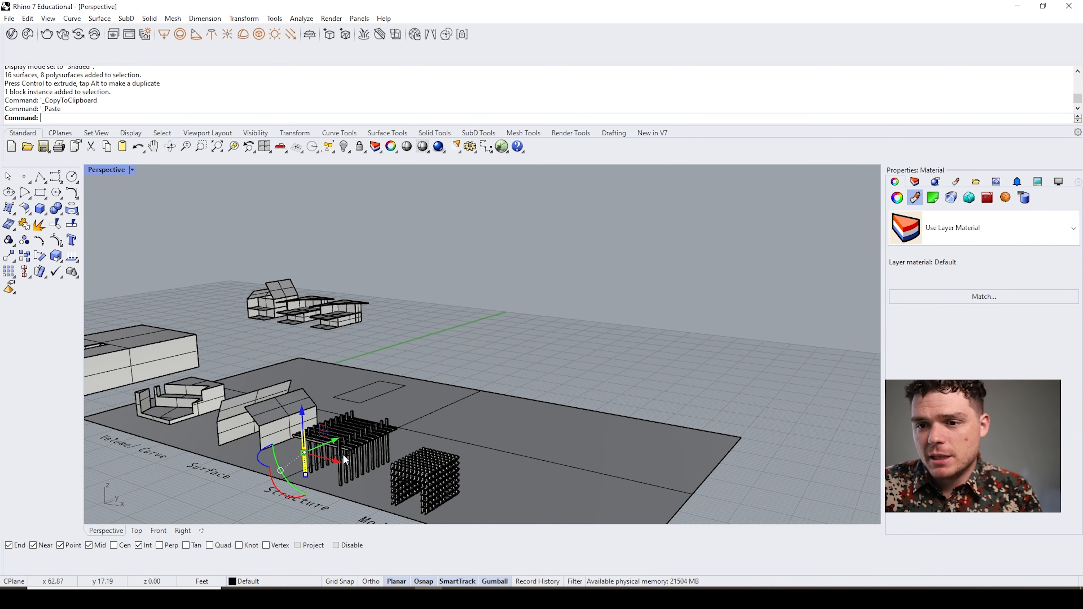
{"action": "left_click_drag", "start_coordinate": [340, 442], "coordinate": [523, 382]}
{"action": "left_click", "coordinate": [590, 387]}
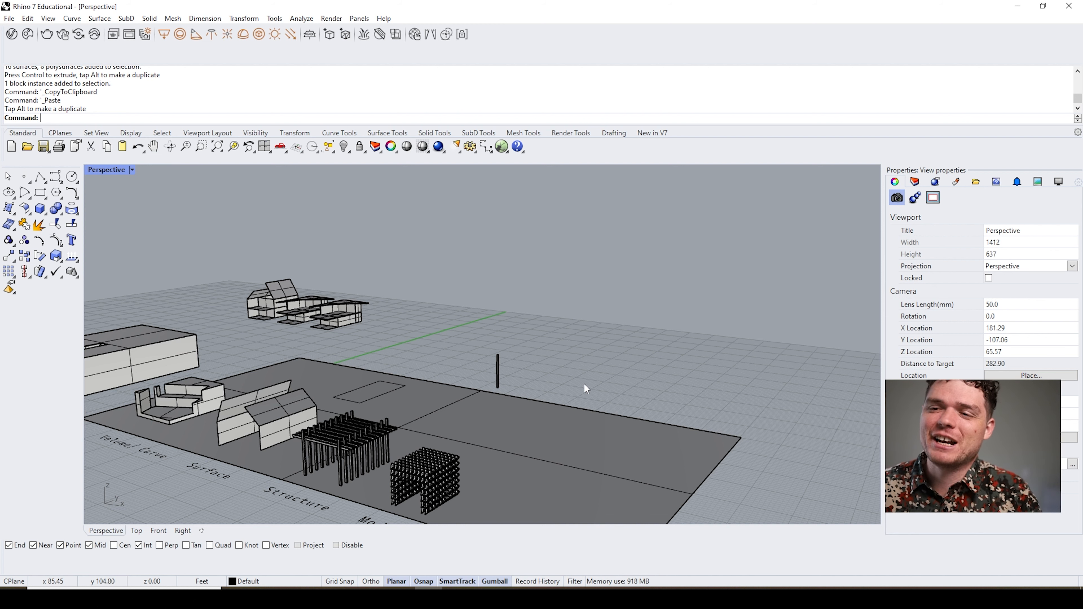
{"action": "scroll", "coordinate": [532, 367], "scroll_direction": "up", "scroll_amount": 5}
{"action": "scroll", "coordinate": [537, 410], "scroll_direction": "up", "scroll_amount": 5}
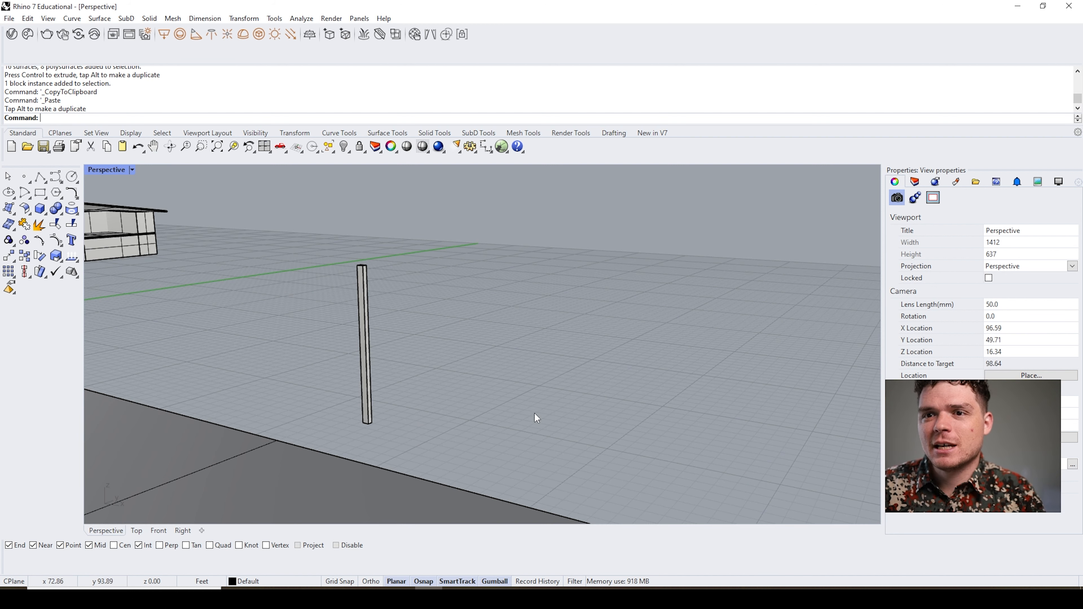
{"action": "scroll", "coordinate": [527, 399], "scroll_direction": "down", "scroll_amount": 2}
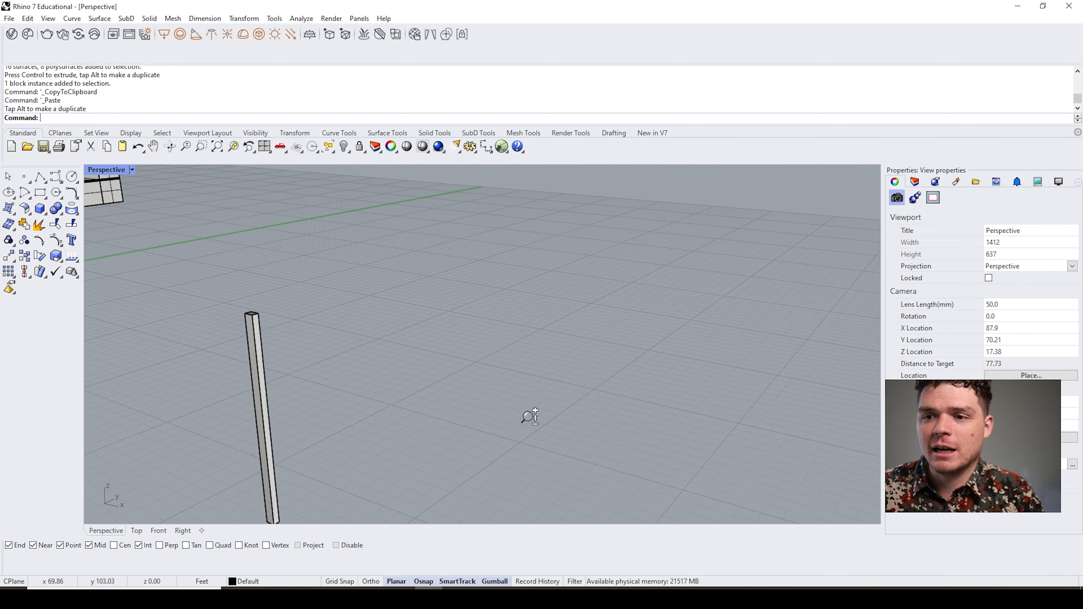
{"action": "right_click_drag", "start_coordinate": [465, 412], "coordinate": [430, 387]}
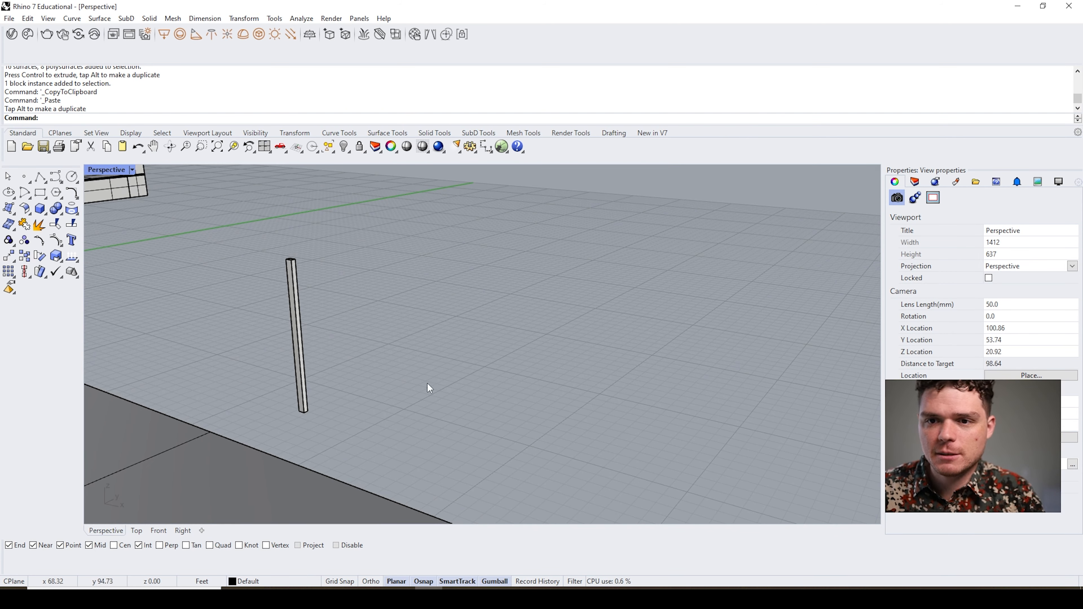
{"action": "left_click", "coordinate": [40, 194]}
{"action": "scroll", "coordinate": [416, 424], "scroll_direction": "down", "scroll_amount": 2}
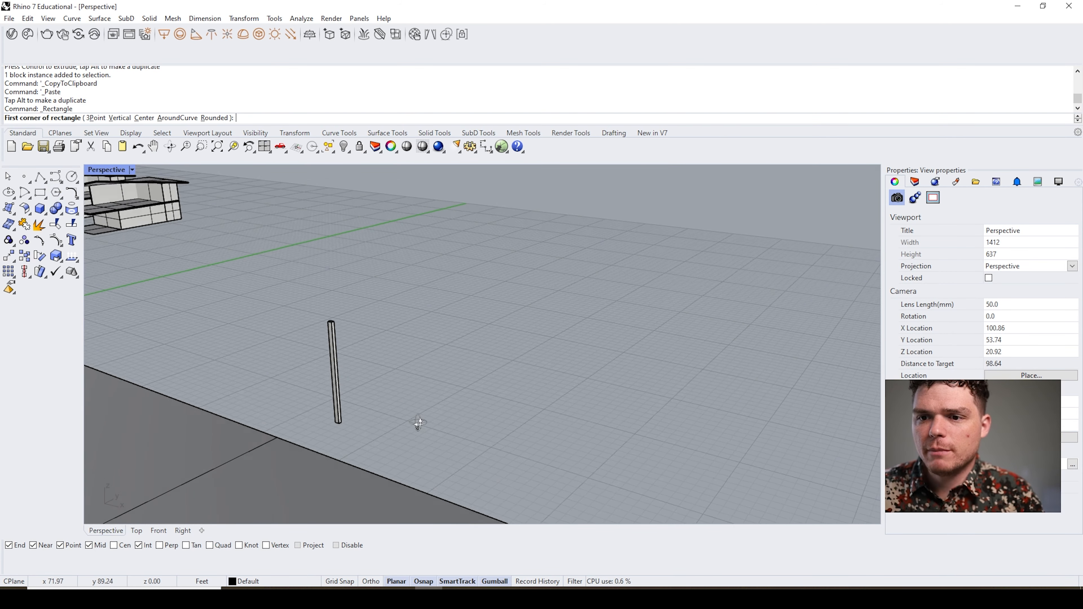
{"action": "scroll", "coordinate": [383, 421], "scroll_direction": "up", "scroll_amount": 5}
{"action": "left_click", "coordinate": [321, 434]}
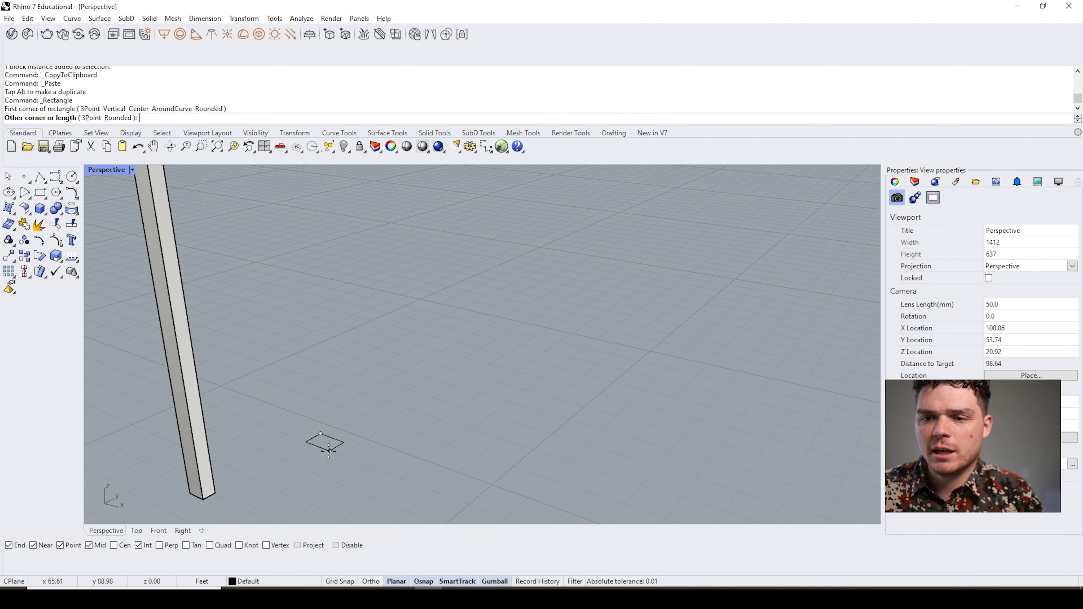
{"action": "key", "text": "Escape"}
- Draw a 5-inch square on the ground beside the copied post
{"action": "left_click", "coordinate": [39, 194]}
{"action": "left_click", "coordinate": [373, 363]}
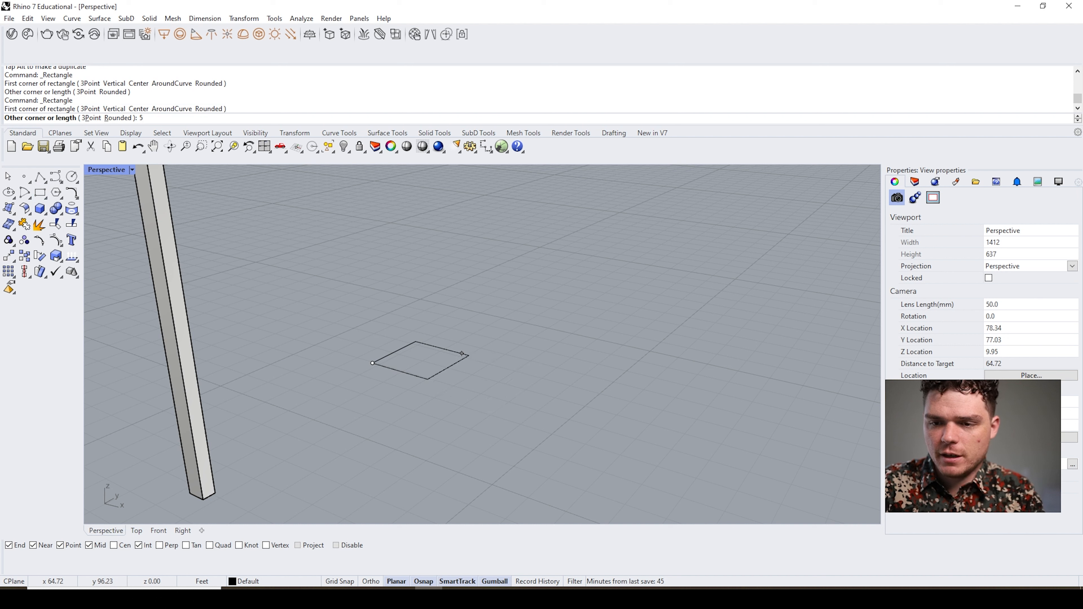
{"action": "type", "text": "5\""}
{"action": "key", "text": "Return"}
{"action": "key", "text": "Return"}
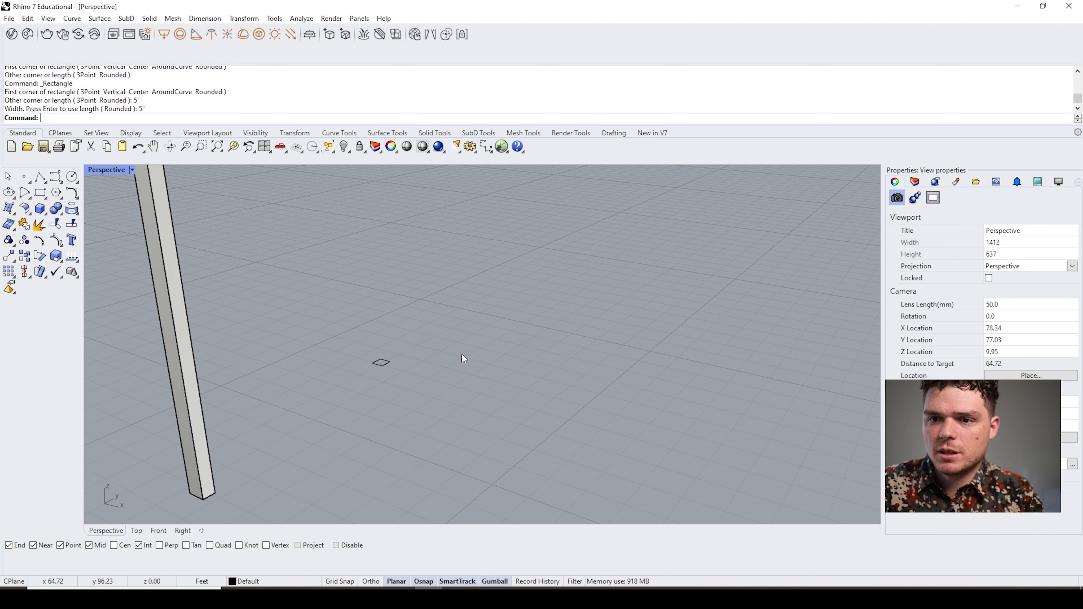
- Extrude the 5-inch square upward 8 feet into a new post
{"action": "left_click", "coordinate": [377, 354]}
{"action": "scroll", "coordinate": [432, 509], "scroll_direction": "down", "scroll_amount": 3}
{"action": "scroll", "coordinate": [432, 508], "scroll_direction": "down", "scroll_amount": 2}
{"action": "left_click_drag", "start_coordinate": [416, 433], "coordinate": [412, 320]}
{"action": "type", "text": "8'"}
{"action": "key", "text": "Return"}
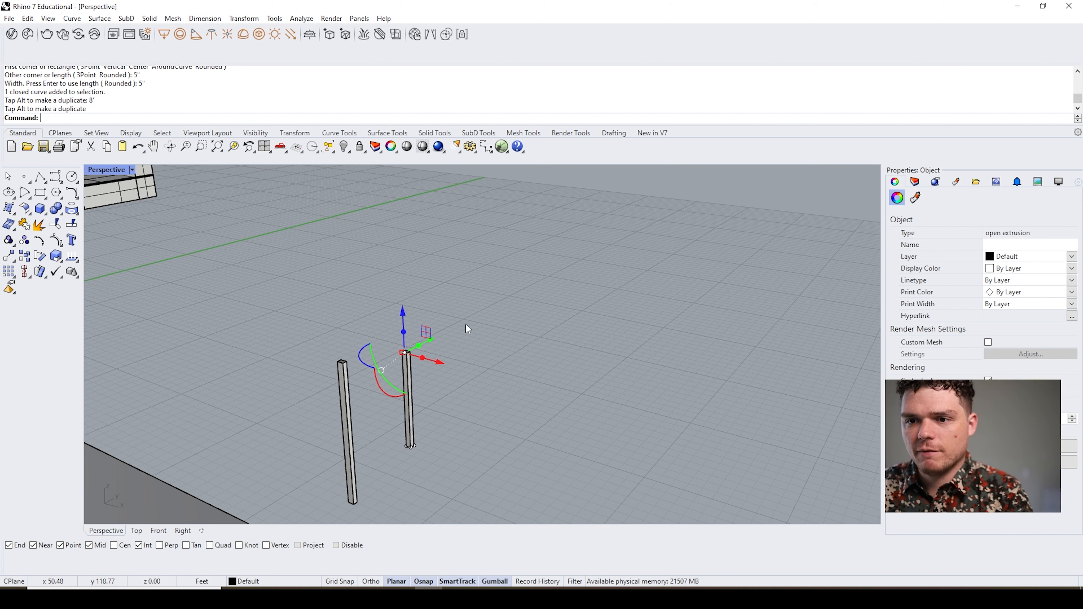
{"action": "left_click", "coordinate": [465, 325]}
- Cap the new post's open ends to turn it into a closed solid
{"action": "right_click_drag", "start_coordinate": [421, 328], "coordinate": [415, 362]}
{"action": "scroll", "coordinate": [413, 359], "scroll_direction": "up", "scroll_amount": 3}
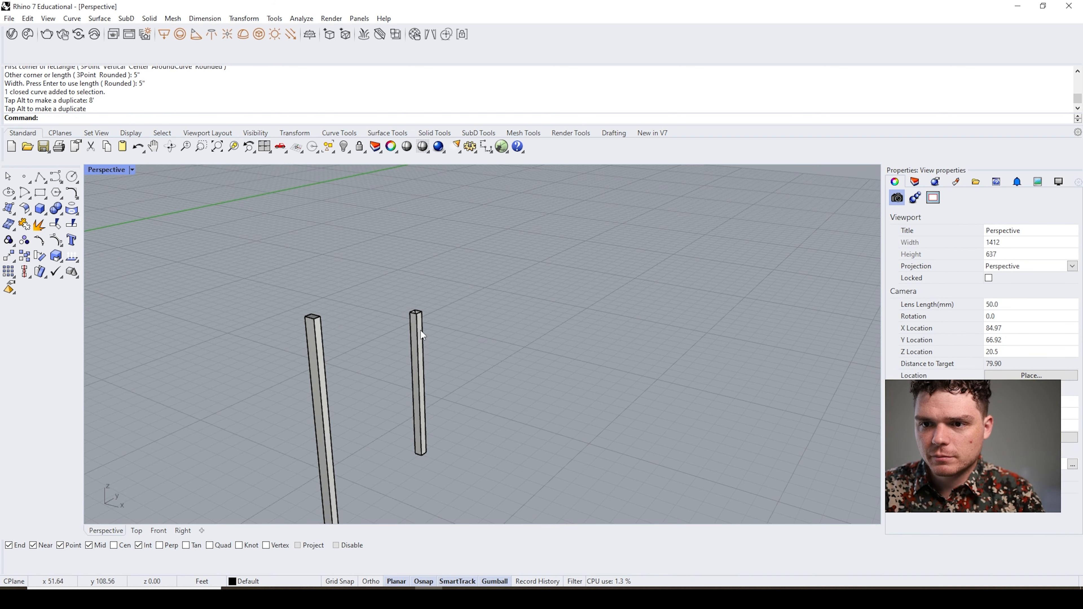
{"action": "scroll", "coordinate": [418, 330], "scroll_direction": "up", "scroll_amount": 5}
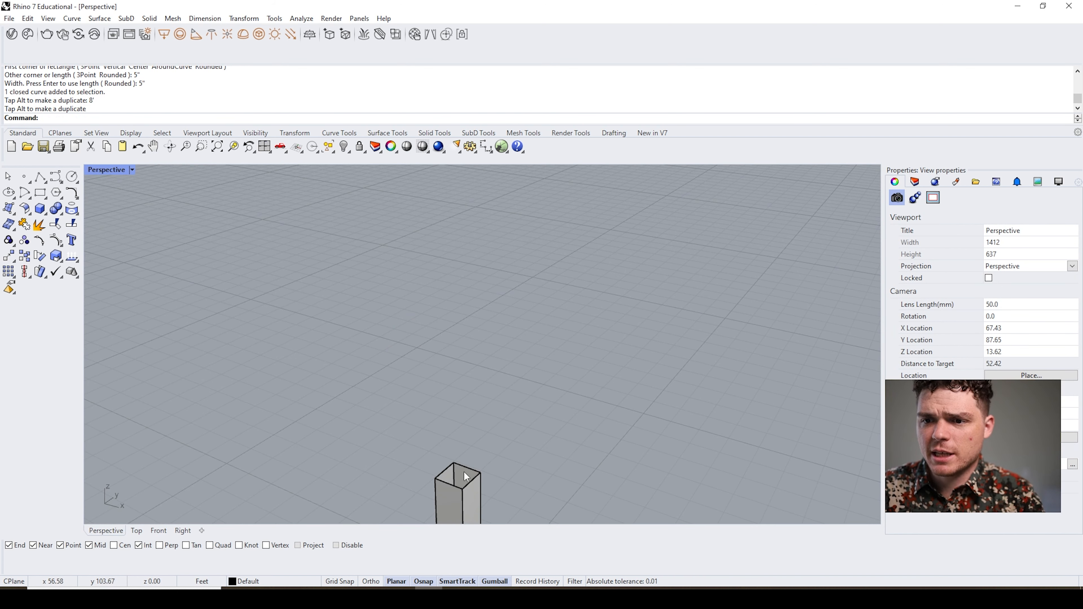
{"action": "scroll", "coordinate": [464, 471], "scroll_direction": "down", "scroll_amount": 3}
{"action": "left_click", "coordinate": [431, 464]}
{"action": "type", "text": "Cap"}
{"action": "key", "text": "Return"}
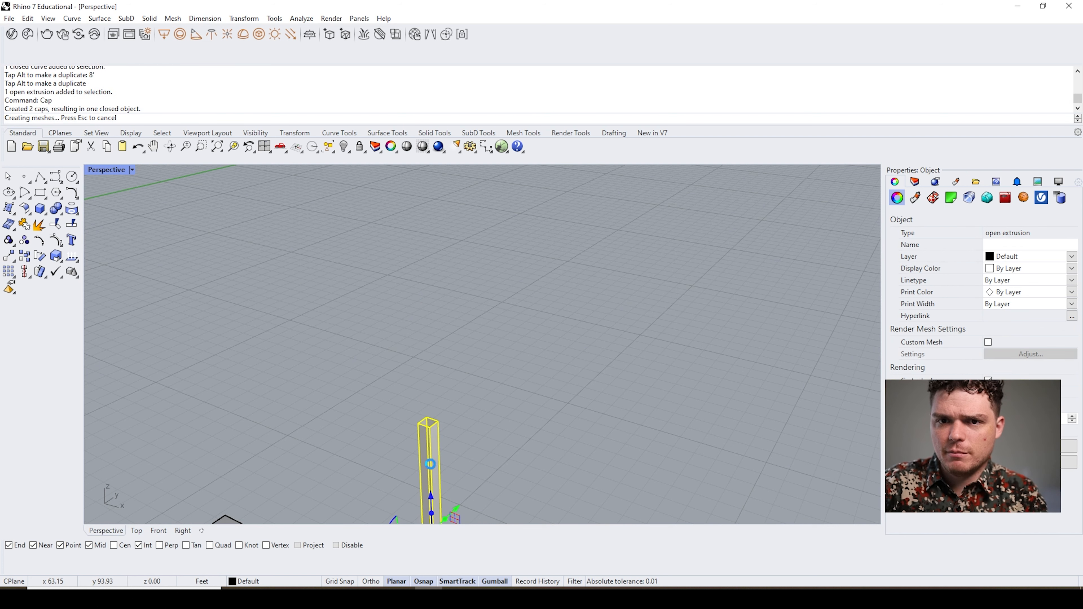
{"action": "left_click", "coordinate": [412, 346]}
- Delete the post copied from the Structure frame, keeping only the newly modelled one
{"action": "scroll", "coordinate": [282, 341], "scroll_direction": "down", "scroll_amount": 3}
{"action": "right_click_drag", "start_coordinate": [346, 395], "coordinate": [251, 363]}
{"action": "left_click", "coordinate": [252, 365]}
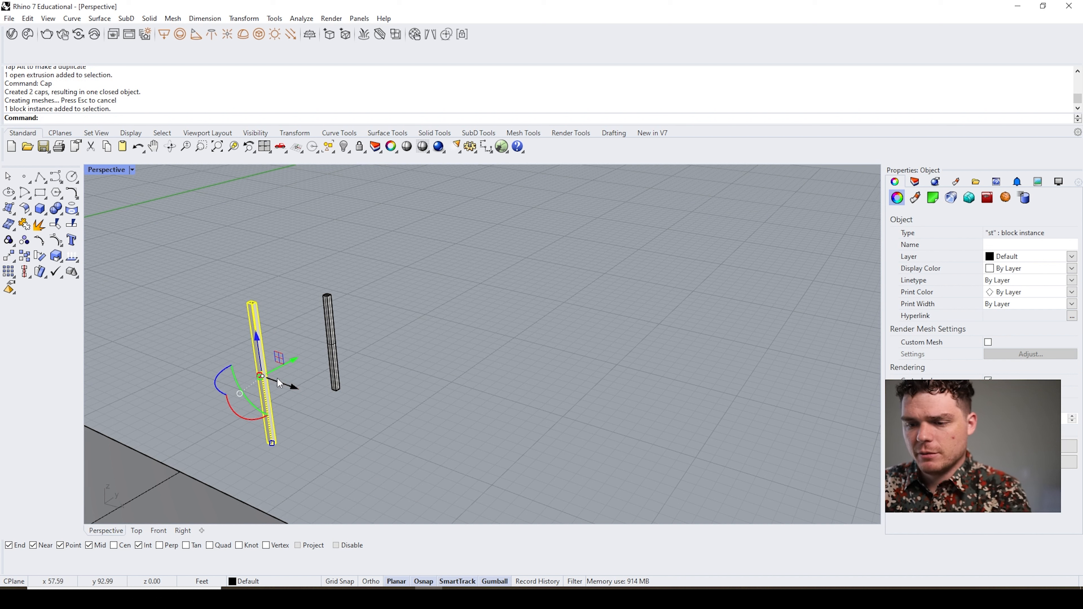
{"action": "key", "text": "Delete"}
{"action": "scroll", "coordinate": [337, 307], "scroll_direction": "up", "scroll_amount": 4}
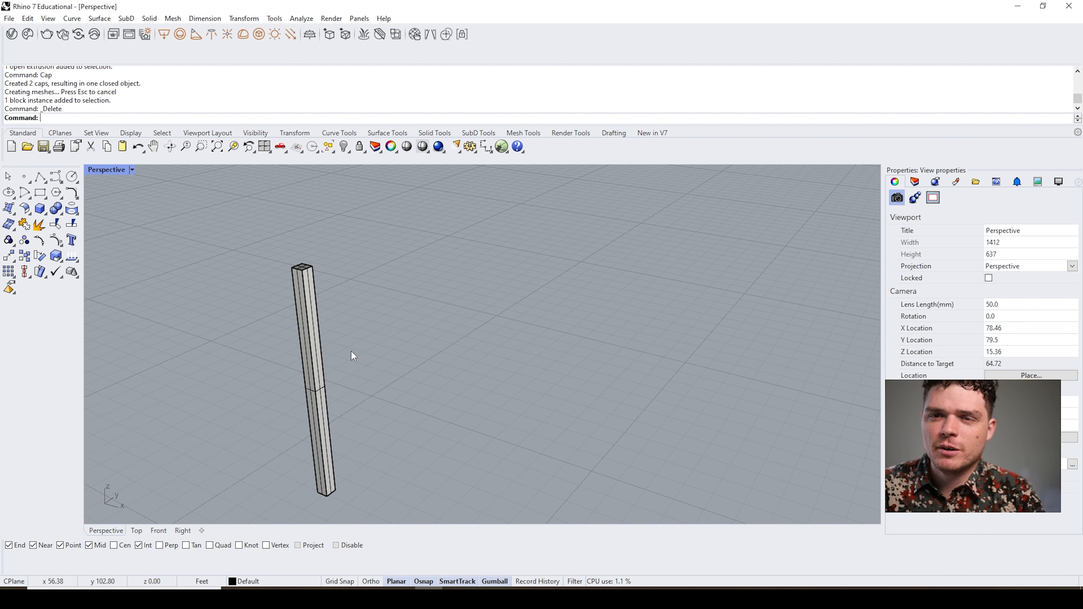
{"action": "scroll", "coordinate": [337, 361], "scroll_direction": "down", "scroll_amount": 3}
{"action": "scroll", "coordinate": [336, 406], "scroll_direction": "up", "scroll_amount": 3}
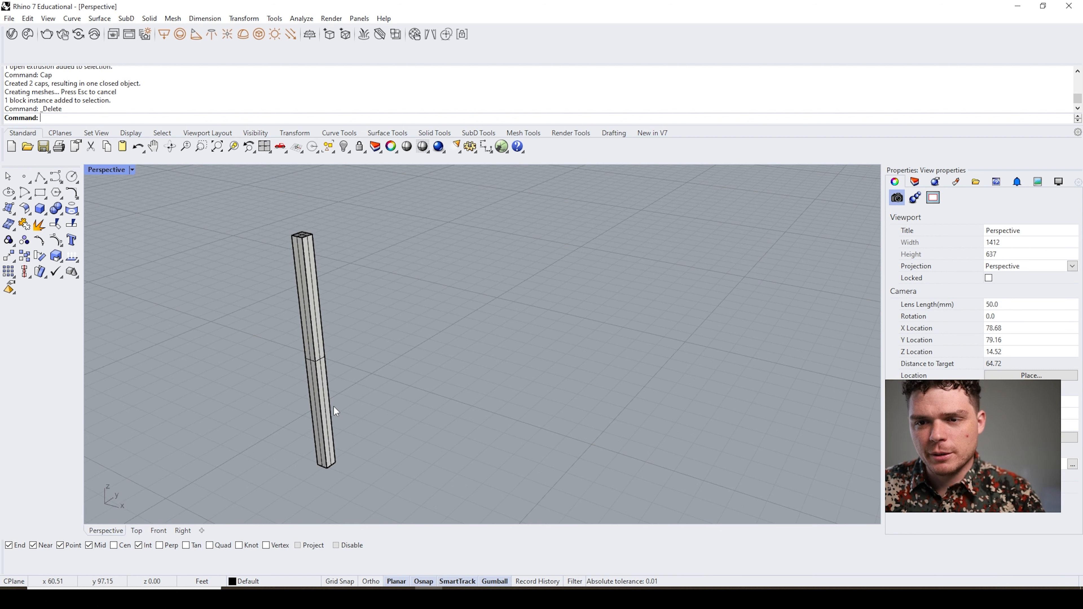
- Define the new post as a block named Block 01 with its base point at the bottom front corner
{"action": "left_click", "coordinate": [326, 401]}
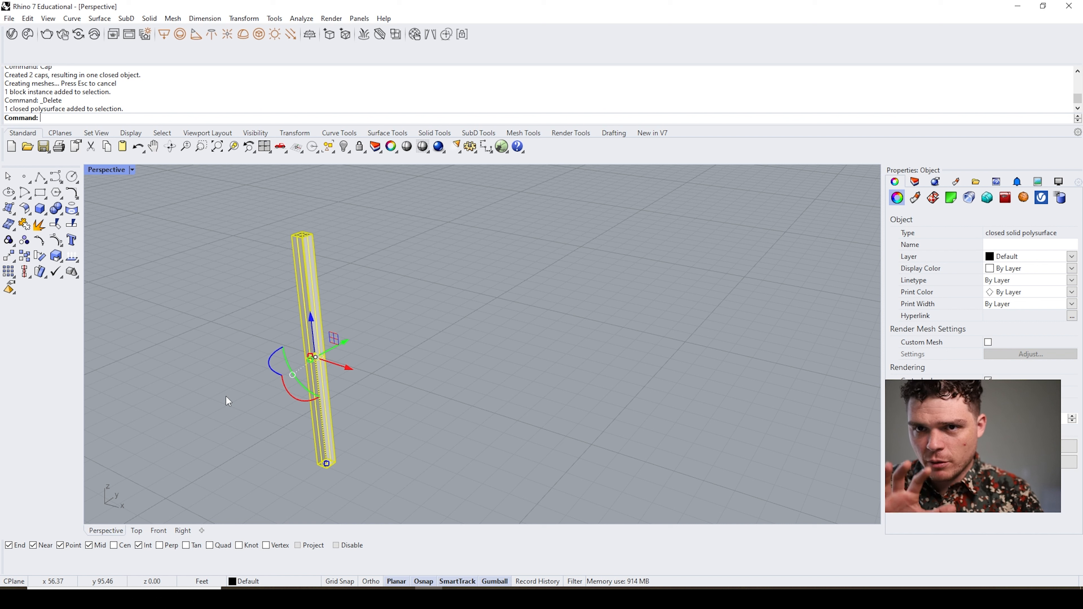
{"action": "type", "text": "Block"}
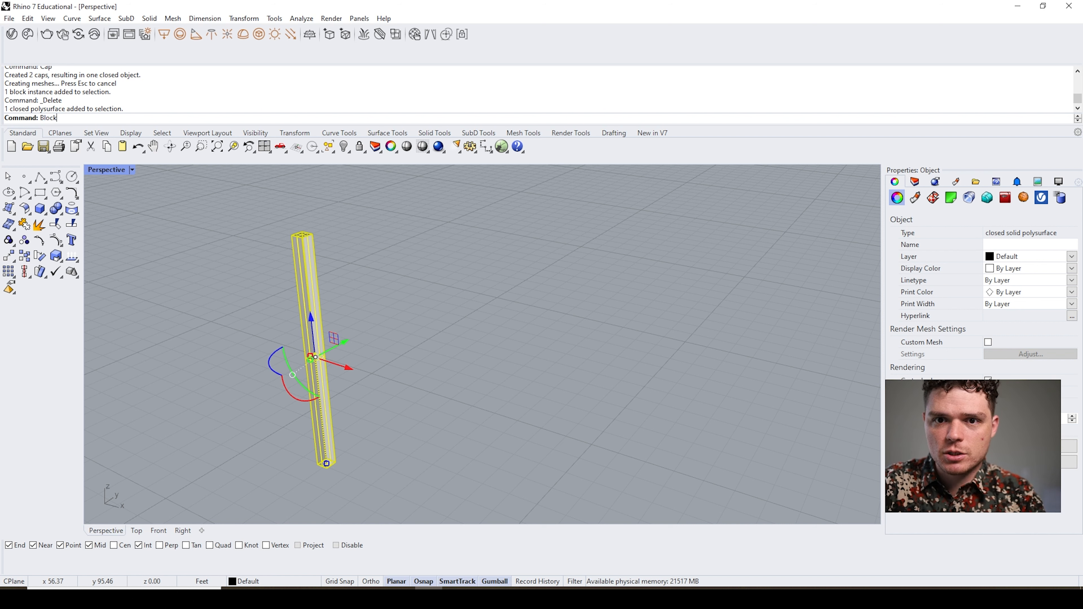
{"action": "key", "text": "Return"}
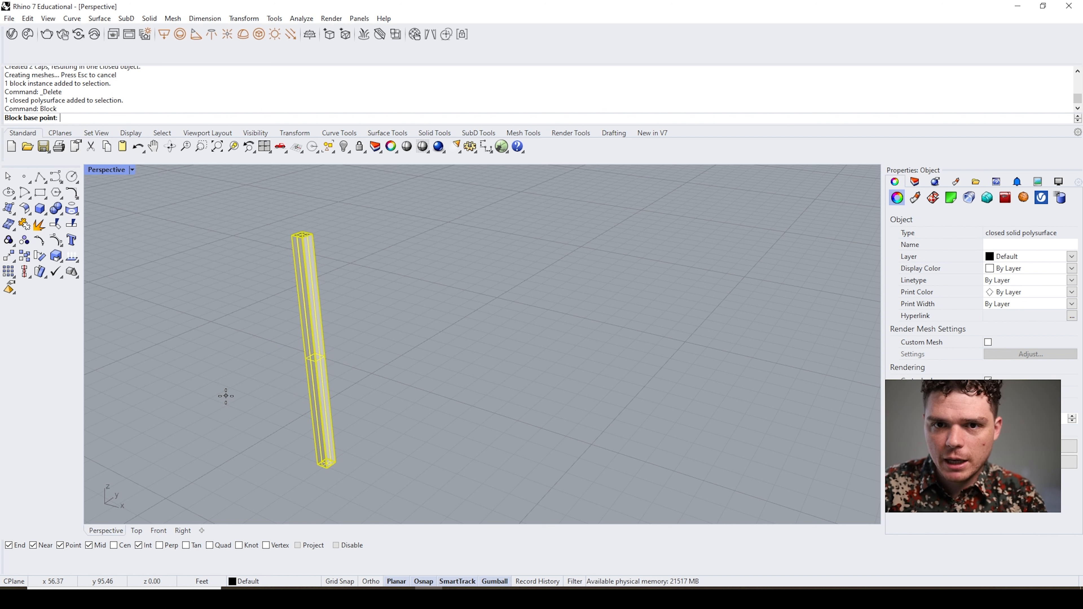
{"action": "scroll", "coordinate": [341, 478], "scroll_direction": "up", "scroll_amount": 2}
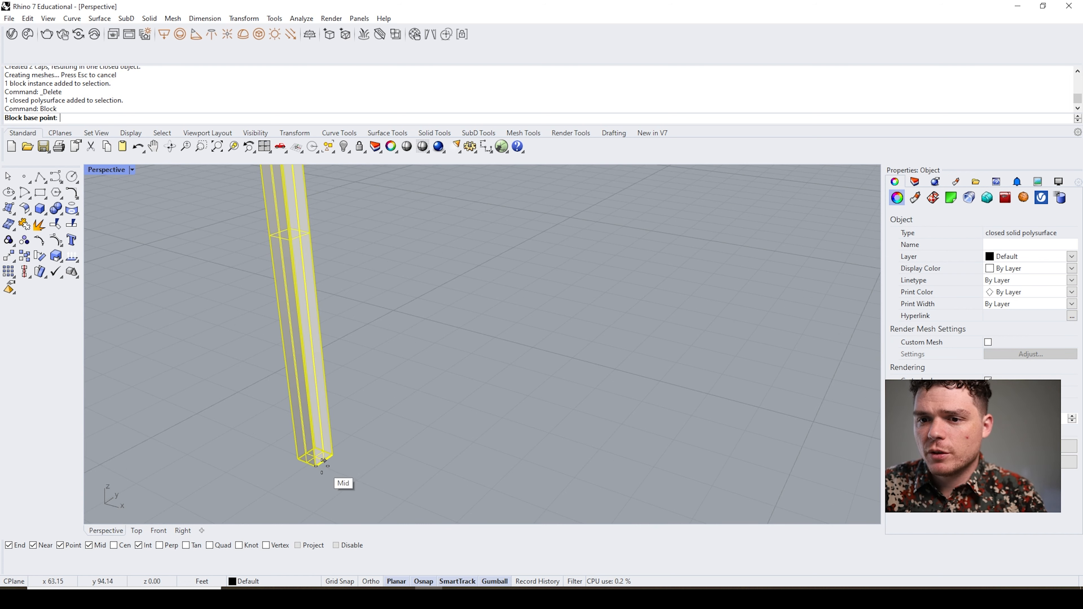
{"action": "left_click", "coordinate": [316, 468]}
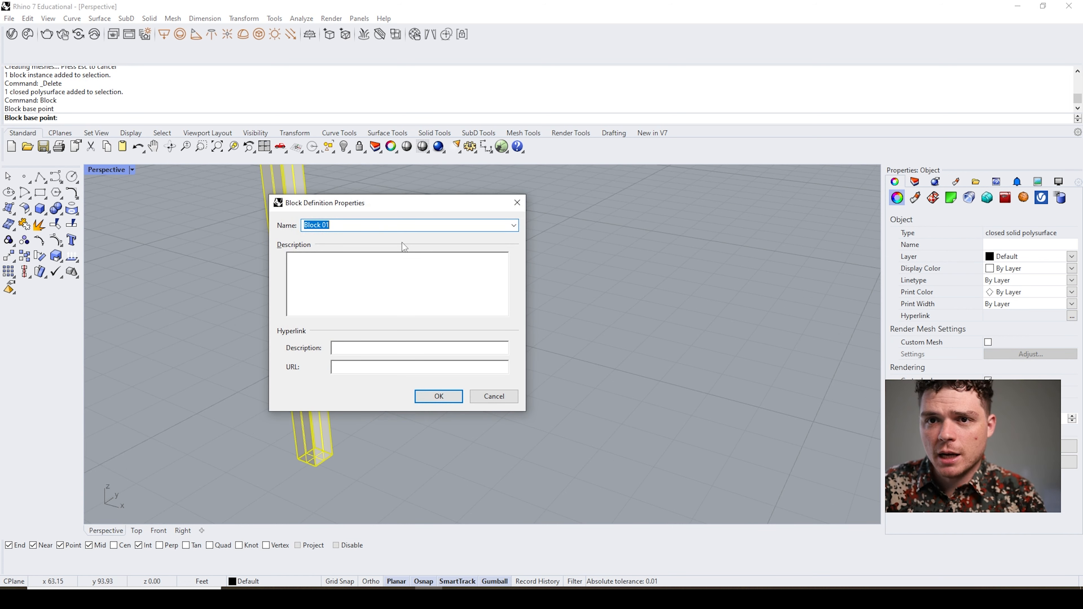
{"action": "left_click", "coordinate": [432, 399]}
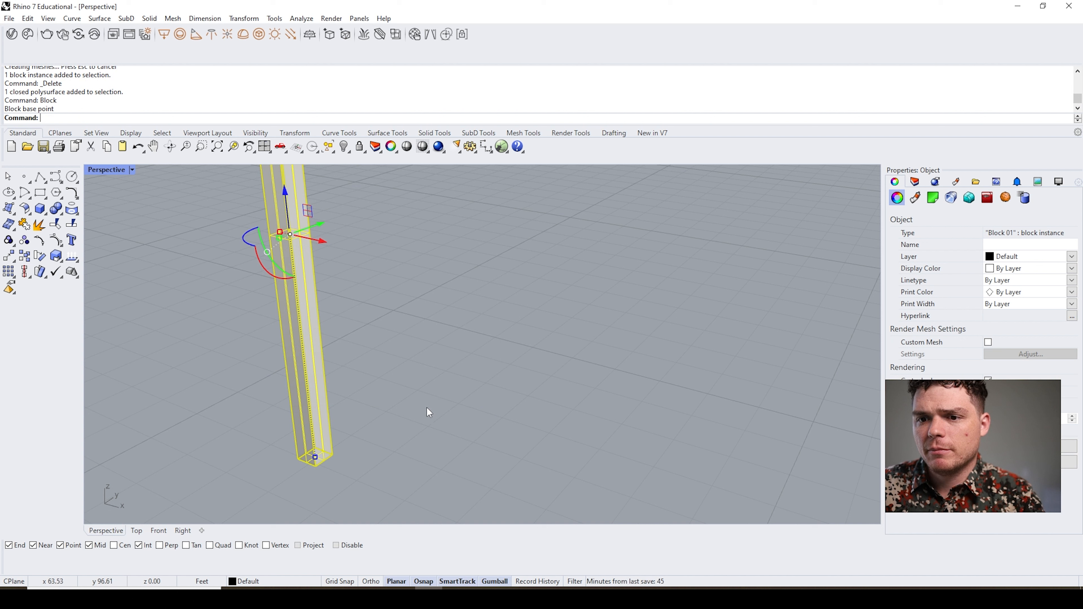
{"action": "left_click", "coordinate": [428, 423]}
{"action": "scroll", "coordinate": [370, 429], "scroll_direction": "down", "scroll_amount": 5}
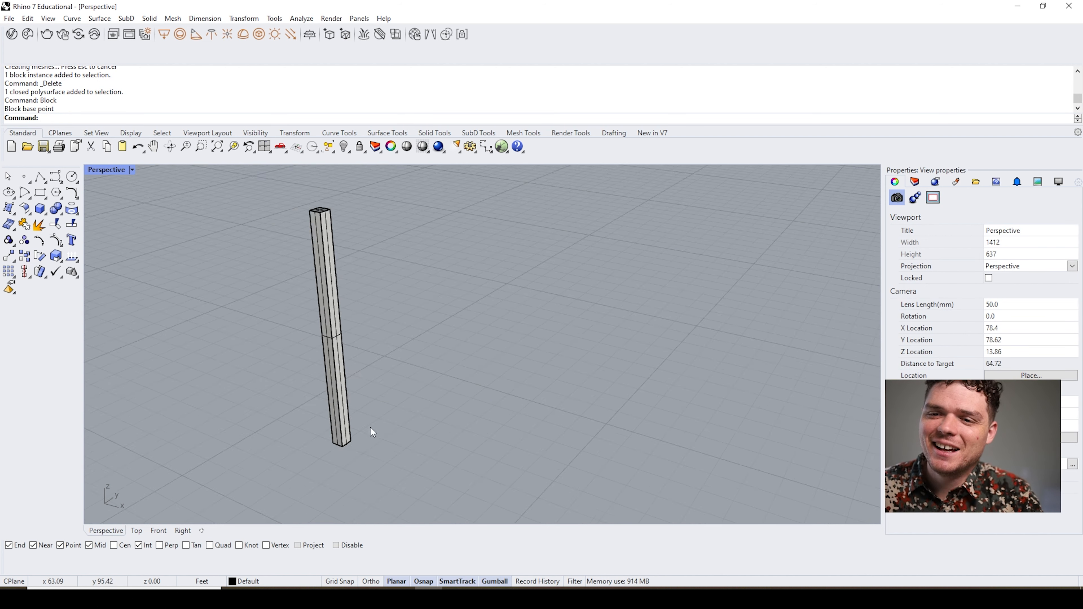
{"action": "scroll", "coordinate": [306, 424], "scroll_direction": "up", "scroll_amount": 4}
{"action": "left_click", "coordinate": [304, 423]}
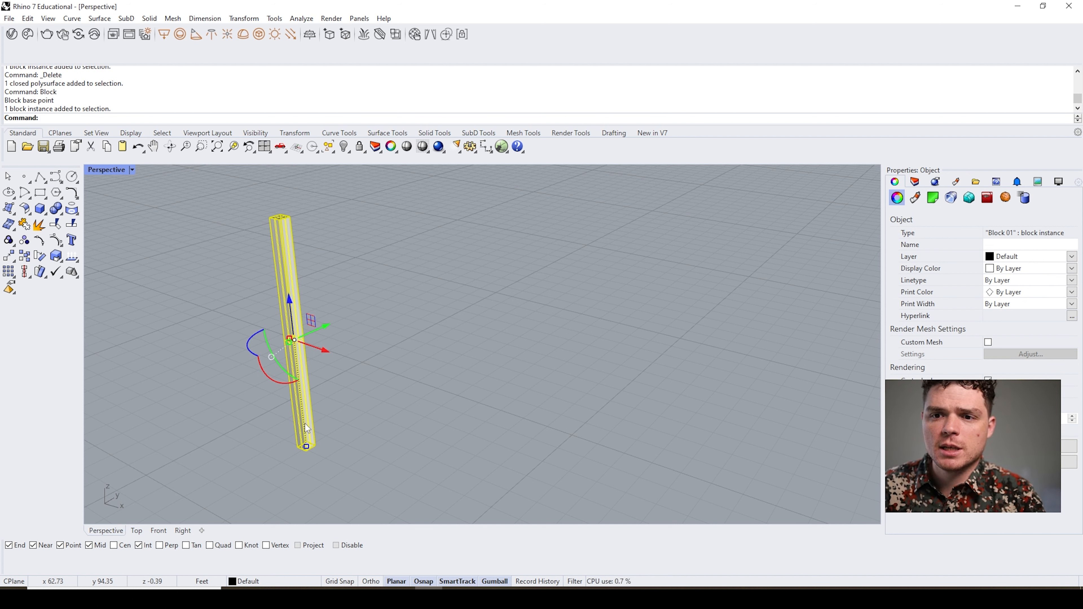
{"action": "type", "text": "Delete"}
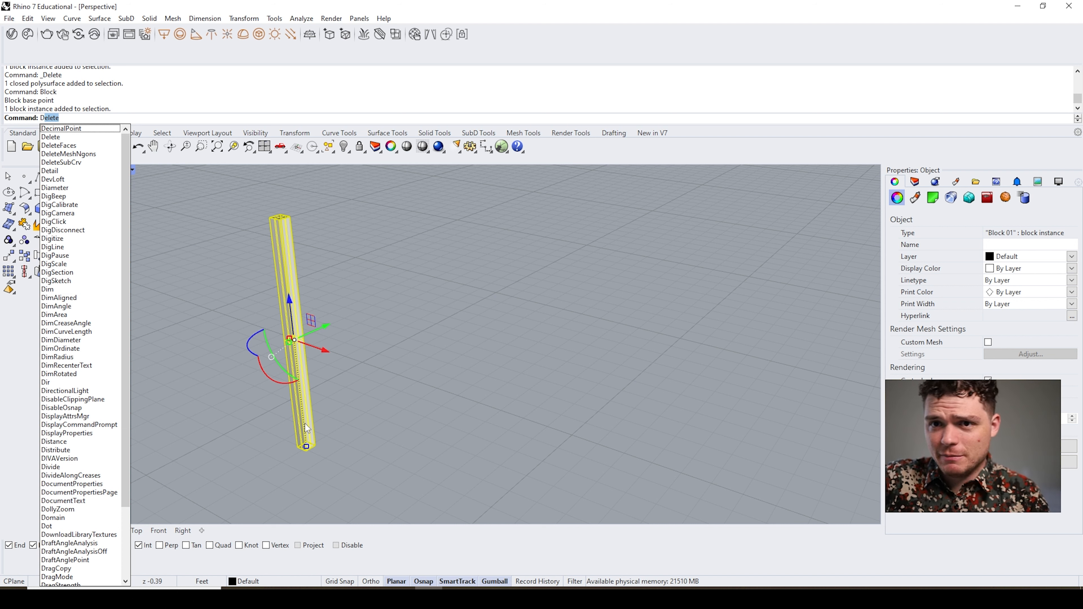
{"action": "key", "text": "Escape"}
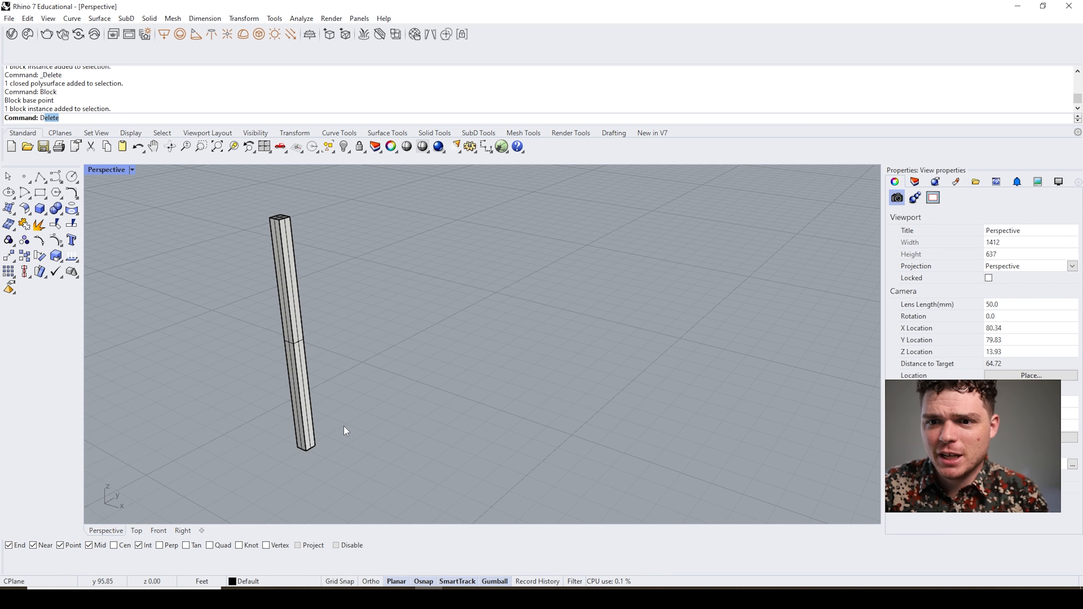
{"action": "left_click", "coordinate": [314, 441]}
{"action": "left_click", "coordinate": [213, 438]}
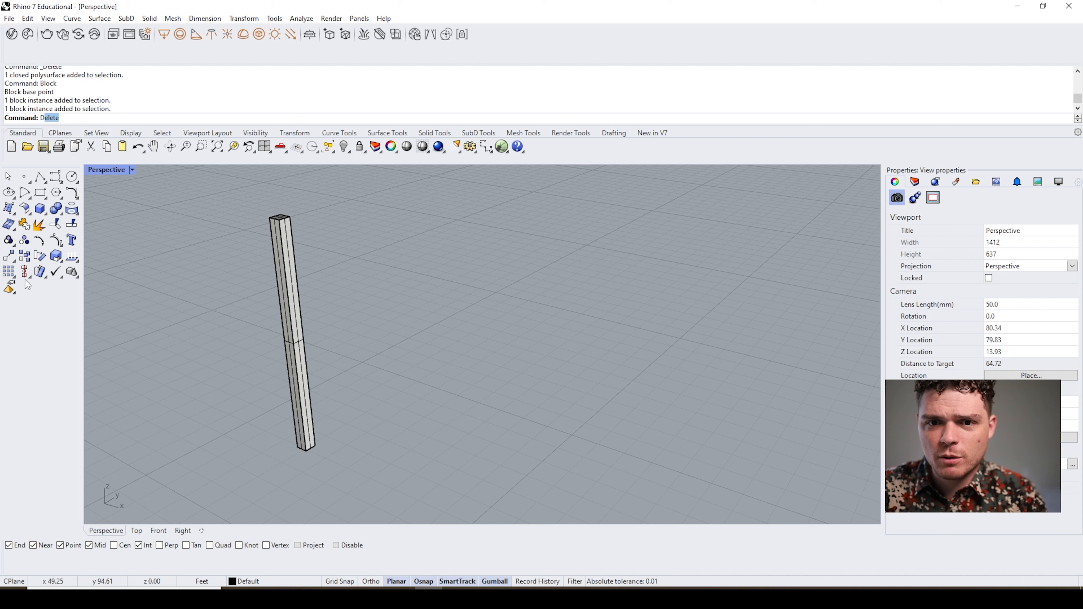
{"action": "left_click", "coordinate": [12, 276]}
{"action": "left_click", "coordinate": [25, 293]}
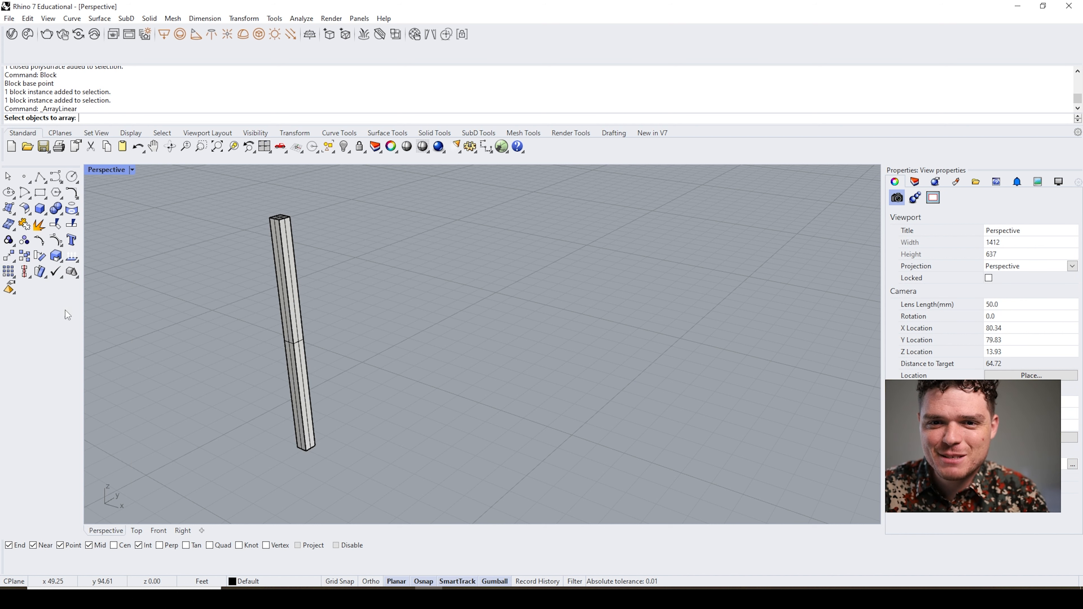
{"action": "key", "text": "Escape"}
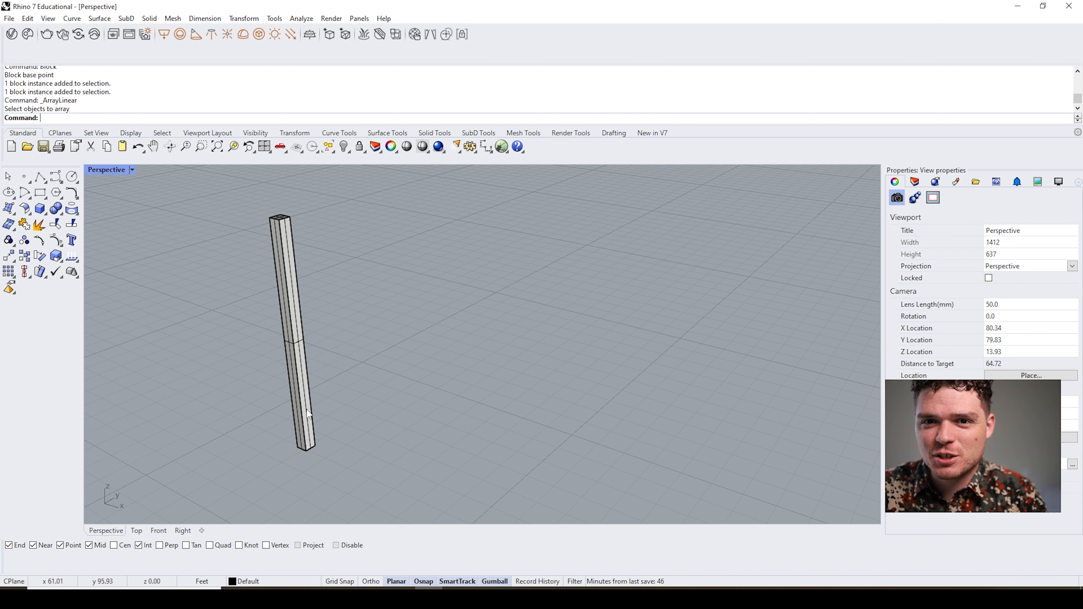
- Try a linear array of the post block with 10 items spaced 5" apart along Y
{"action": "type", "text": "Lineara"}
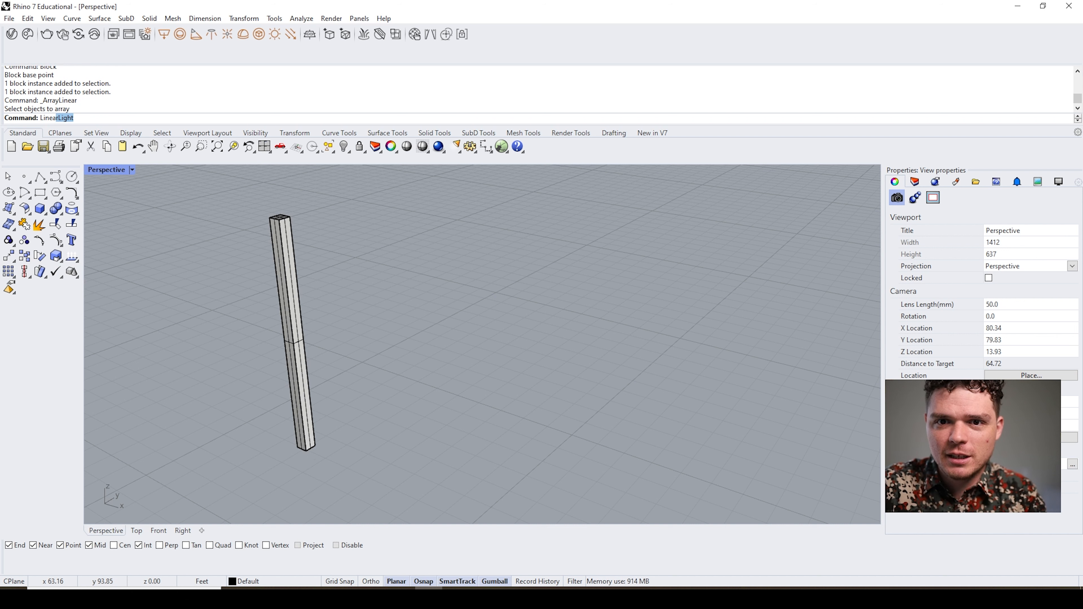
{"action": "key", "text": "BackSpace"}
{"action": "key", "text": "BackSpace"}
{"action": "key", "text": "BackSpace"}
{"action": "key", "text": "BackSpace"}
{"action": "key", "text": "BackSpace"}
{"action": "key", "text": "BackSpace"}
{"action": "key", "text": "BackSpace"}
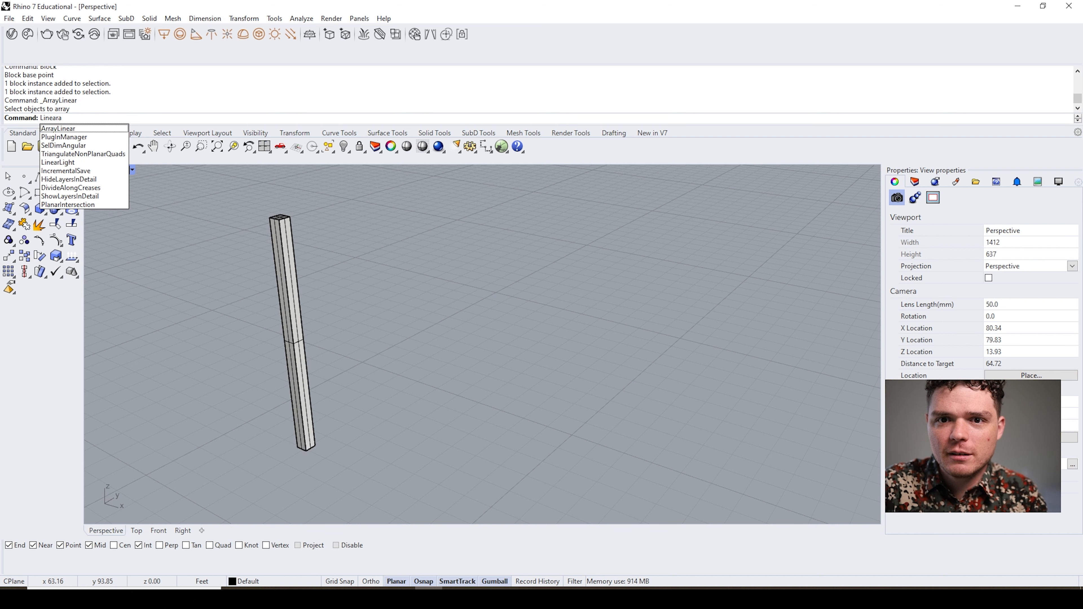
{"action": "type", "text": "ay"}
{"action": "key", "text": "Return"}
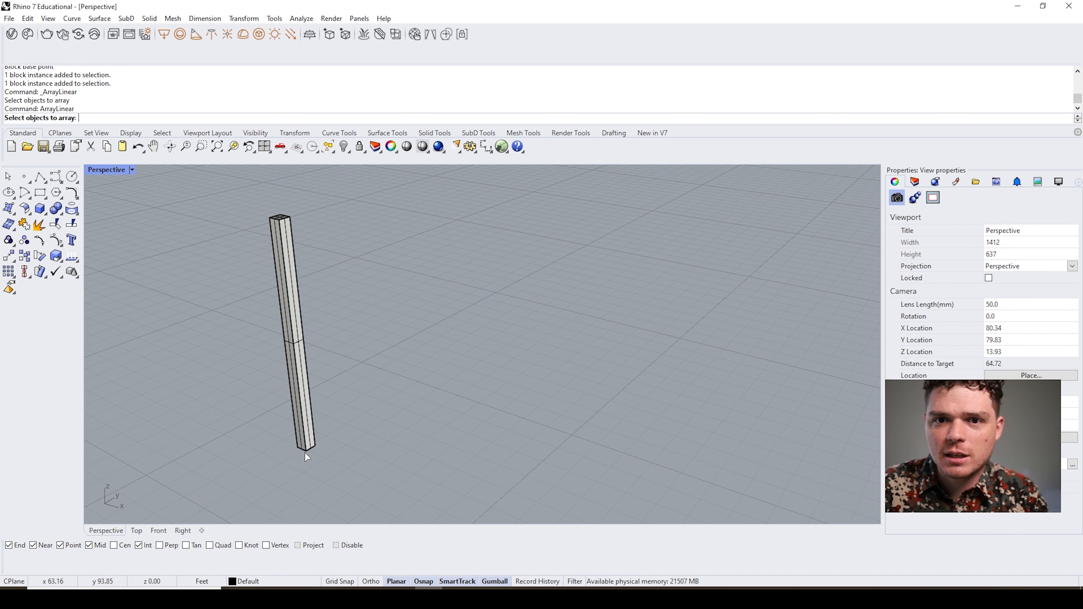
{"action": "left_click", "coordinate": [309, 433]}
{"action": "key", "text": "Return"}
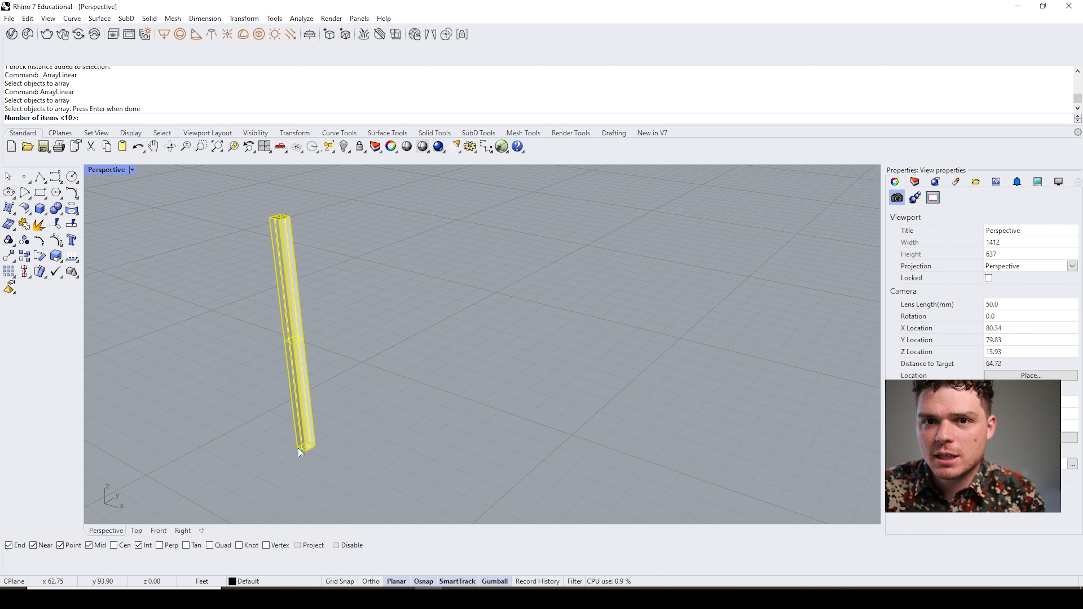
{"action": "key", "text": "Return"}
{"action": "left_click", "coordinate": [306, 451]}
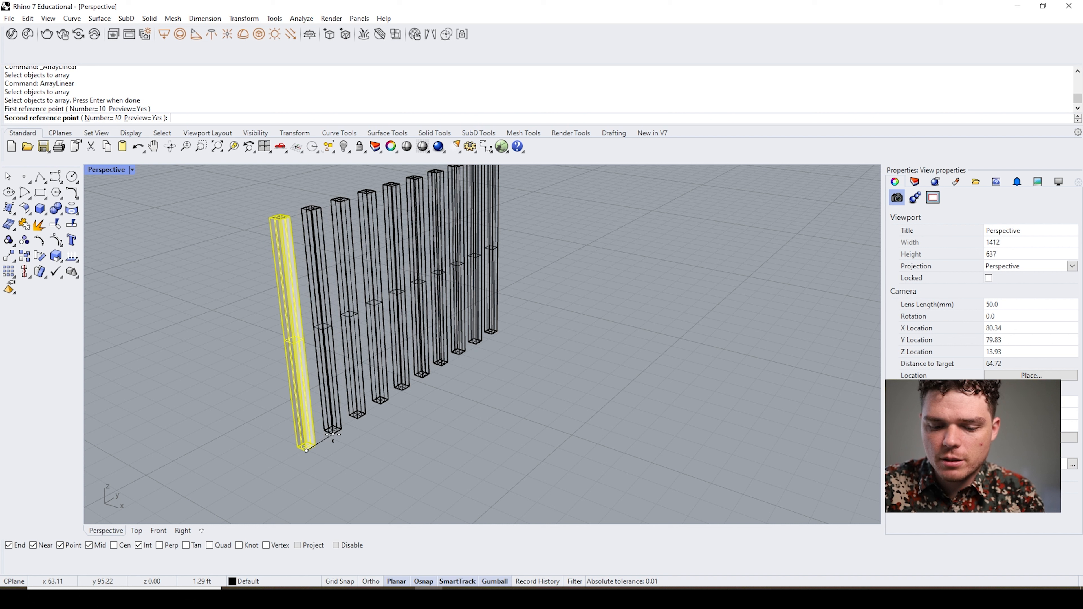
{"action": "type", "text": "5\""}
{"action": "key", "text": "Return"}
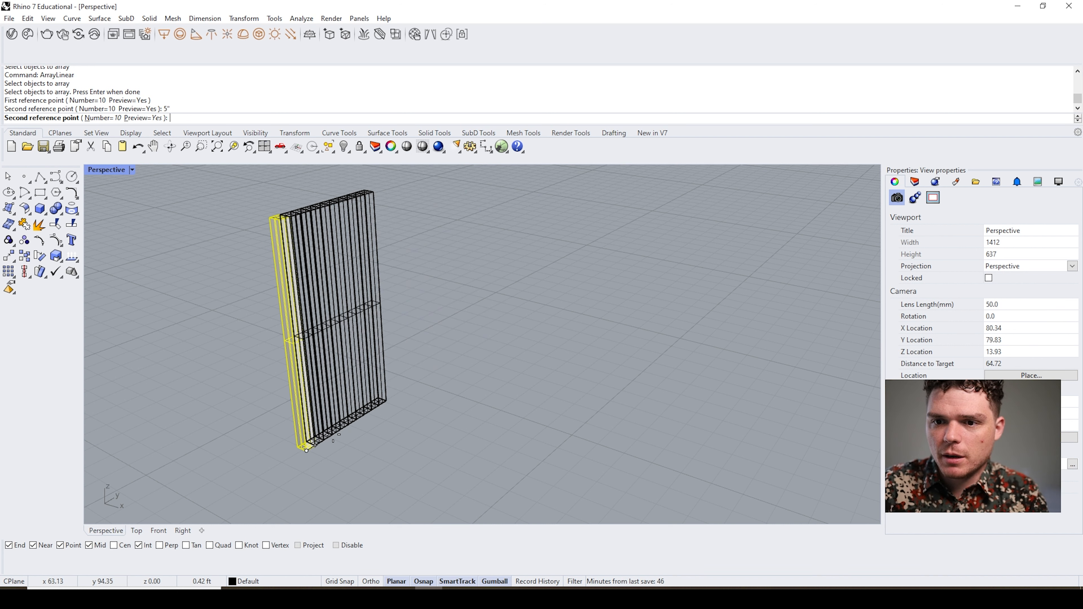
{"action": "key", "text": "Escape"}
- Array the post block linearly along Y with 10 items spaced 10" apart
{"action": "key", "text": "Return"}
{"action": "left_click", "coordinate": [303, 449]}
{"action": "left_click", "coordinate": [304, 450]}
{"action": "left_click", "coordinate": [314, 441]}
{"action": "key", "text": "Return"}
{"action": "key", "text": "Return"}
{"action": "left_click", "coordinate": [306, 451]}
{"action": "type", "text": "10\""}
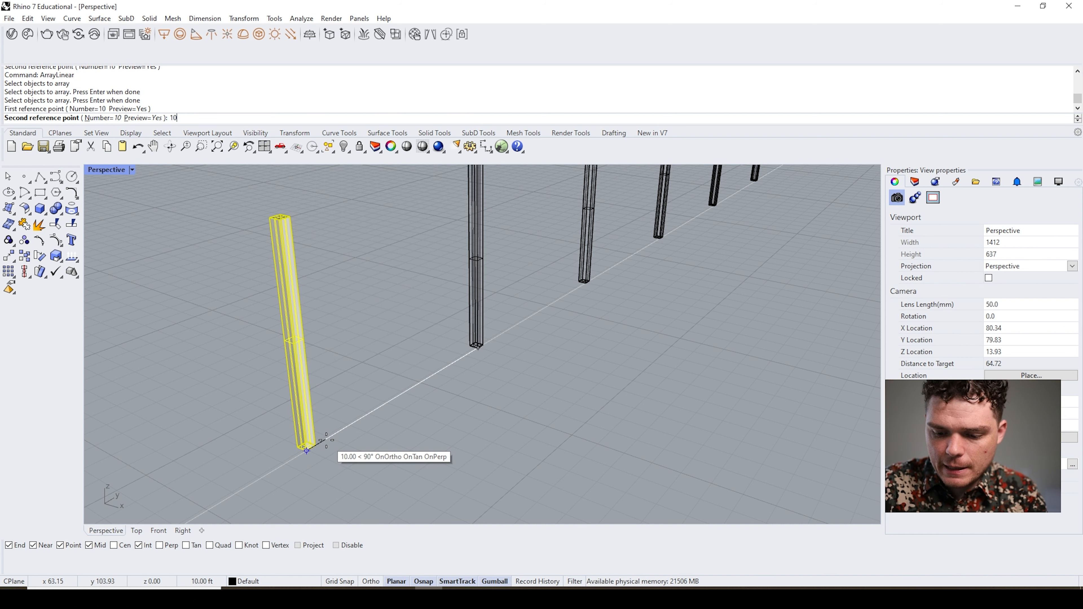
{"action": "key", "text": "Return"}
- Duplicate the row of ten posts and move the copy 8' along the X axis
{"action": "scroll", "coordinate": [326, 440], "scroll_direction": "down", "scroll_amount": 3}
{"action": "mouse_move", "coordinate": [378, 443]}
{"action": "right_mouse_down"}
{"action": "mouse_move", "coordinate": [358, 428]}
{"action": "mouse_move", "coordinate": [381, 441]}
{"action": "right_mouse_up"}
{"action": "scroll", "coordinate": [325, 344], "scroll_direction": "up", "scroll_amount": 4}
{"action": "scroll", "coordinate": [325, 345], "scroll_direction": "down", "scroll_amount": 4}
{"action": "left_click_drag", "start_coordinate": [231, 246], "coordinate": [461, 457]}
{"action": "scroll", "coordinate": [401, 388], "scroll_direction": "down", "scroll_amount": 3}
{"action": "key", "text": "ctrl+c"}
{"action": "key", "text": "ctrl+v"}
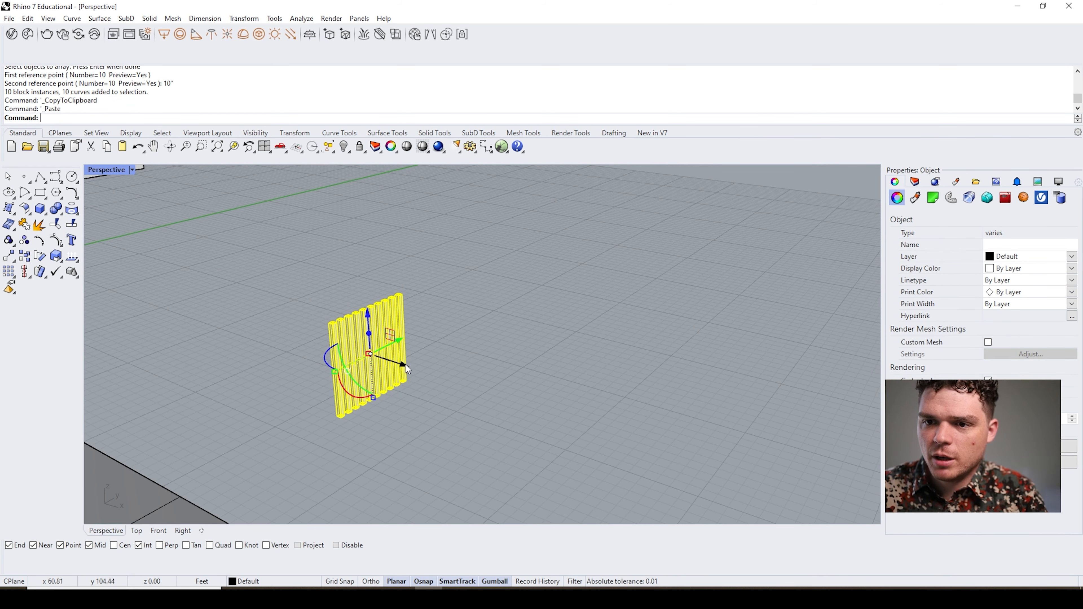
{"action": "left_click_drag", "start_coordinate": [406, 364], "coordinate": [458, 388]}
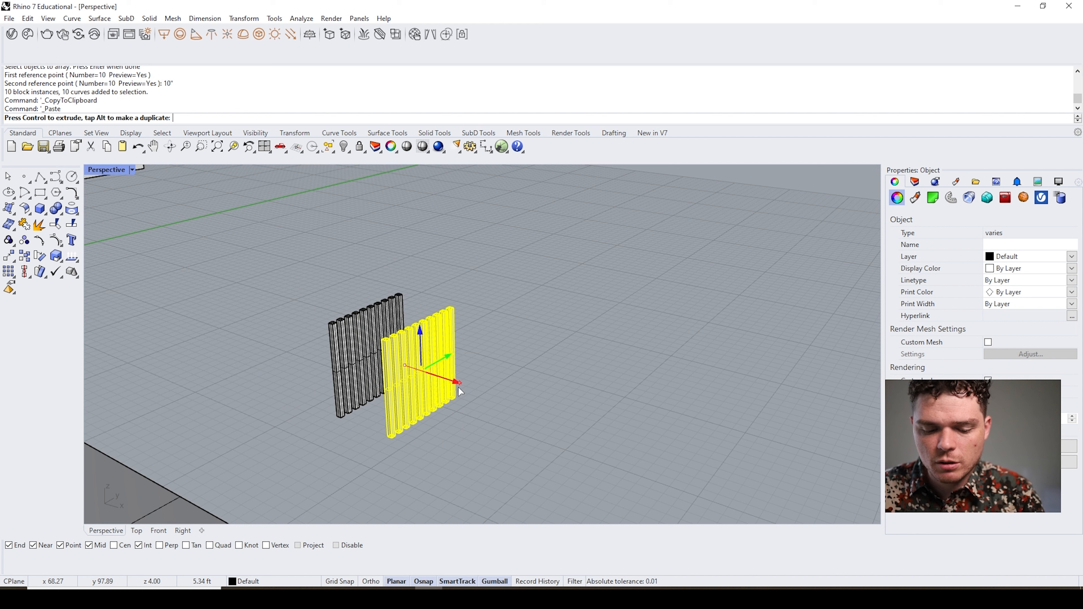
{"action": "left_click_drag", "start_coordinate": [458, 389], "coordinate": [464, 394]}
{"action": "type", "text": "8'"}
{"action": "key", "text": "Return"}
{"action": "left_click", "coordinate": [548, 418]}
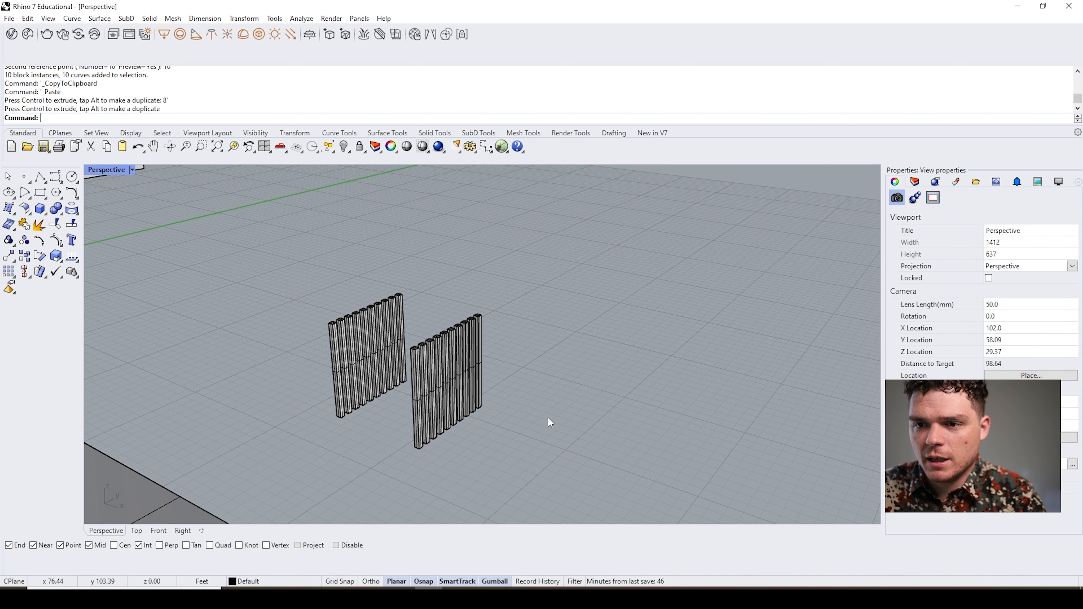
- Duplicate the original row of posts and rotate the copy so its members lie horizontally as slats along X
{"action": "scroll", "coordinate": [334, 313], "scroll_direction": "up", "scroll_amount": 3}
{"action": "scroll", "coordinate": [334, 313], "scroll_direction": "up", "scroll_amount": 3}
{"action": "scroll", "coordinate": [356, 280], "scroll_direction": "down", "scroll_amount": 3}
{"action": "left_click_drag", "start_coordinate": [301, 251], "coordinate": [337, 307]}
{"action": "scroll", "coordinate": [372, 308], "scroll_direction": "up", "scroll_amount": 8}
{"action": "scroll", "coordinate": [373, 309], "scroll_direction": "down", "scroll_amount": 10}
{"action": "right_click_drag", "start_coordinate": [372, 308], "coordinate": [667, 385]}
{"action": "scroll", "coordinate": [667, 385], "scroll_direction": "up", "scroll_amount": 3}
{"action": "left_click_drag", "start_coordinate": [218, 187], "coordinate": [398, 428]}
{"action": "key", "text": "ctrl+c"}
{"action": "key", "text": "ctrl+v"}
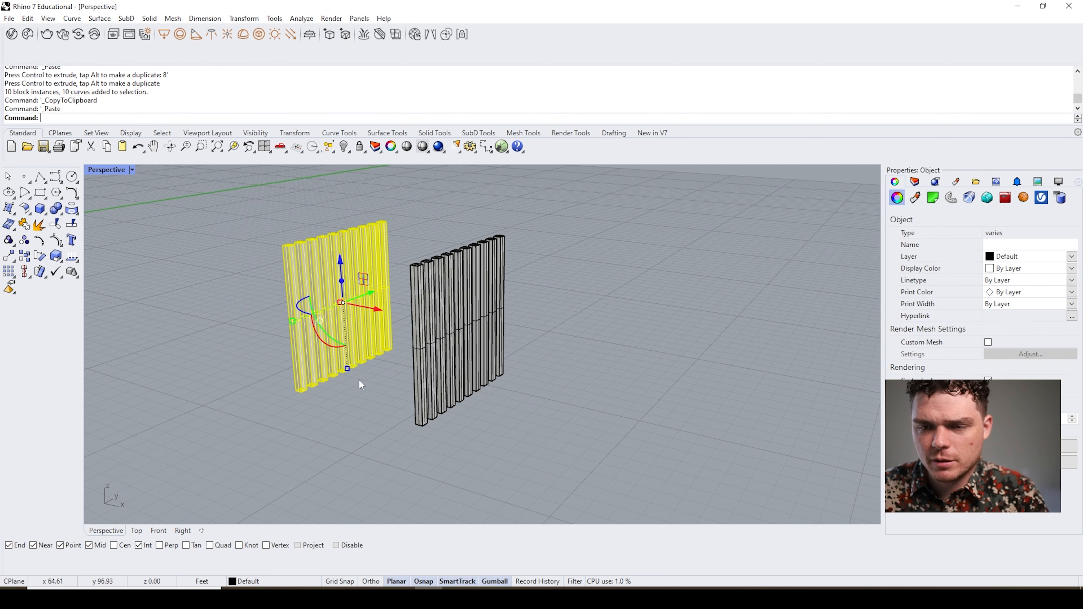
{"action": "left_click_drag", "start_coordinate": [327, 336], "coordinate": [286, 251]}
{"action": "right_click_drag", "start_coordinate": [288, 252], "coordinate": [329, 295]}
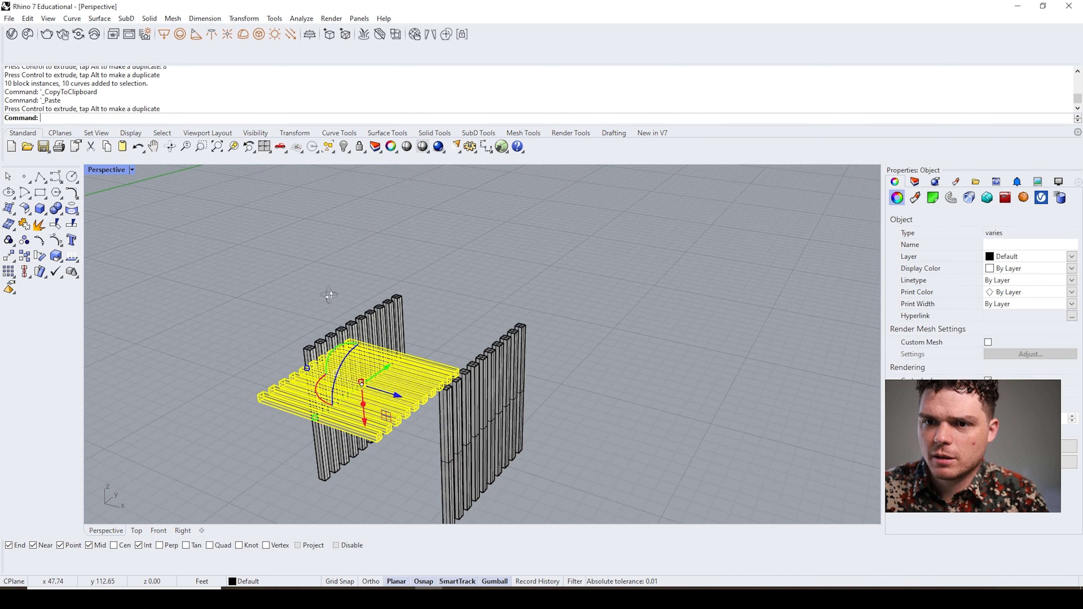
- Move the horizontal slats so they span between the two rows of posts
{"action": "scroll", "coordinate": [329, 295], "scroll_direction": "up", "scroll_amount": 4}
{"action": "left_click_drag", "start_coordinate": [265, 451], "coordinate": [337, 382]}
{"action": "left_click_drag", "start_coordinate": [412, 333], "coordinate": [375, 323]}
{"action": "scroll", "coordinate": [350, 321], "scroll_direction": "down", "scroll_amount": 7}
{"action": "right_click_drag", "start_coordinate": [351, 320], "coordinate": [320, 315]}
{"action": "scroll", "coordinate": [347, 275], "scroll_direction": "up", "scroll_amount": 3}
- Duplicate the horizontal slat layer and offset it vertically to form two stacked layers between the posts
{"action": "left_click_drag", "start_coordinate": [356, 277], "coordinate": [358, 304]}
{"action": "key", "text": "ctrl+c"}
{"action": "key", "text": "ctrl+v"}
{"action": "left_click", "coordinate": [547, 326]}
{"action": "scroll", "coordinate": [547, 326], "scroll_direction": "down", "scroll_amount": 3}
{"action": "right_click_drag", "start_coordinate": [546, 326], "coordinate": [482, 317]}
{"action": "scroll", "coordinate": [313, 298], "scroll_direction": "up", "scroll_amount": 7}
{"action": "scroll", "coordinate": [318, 300], "scroll_direction": "down", "scroll_amount": 5}
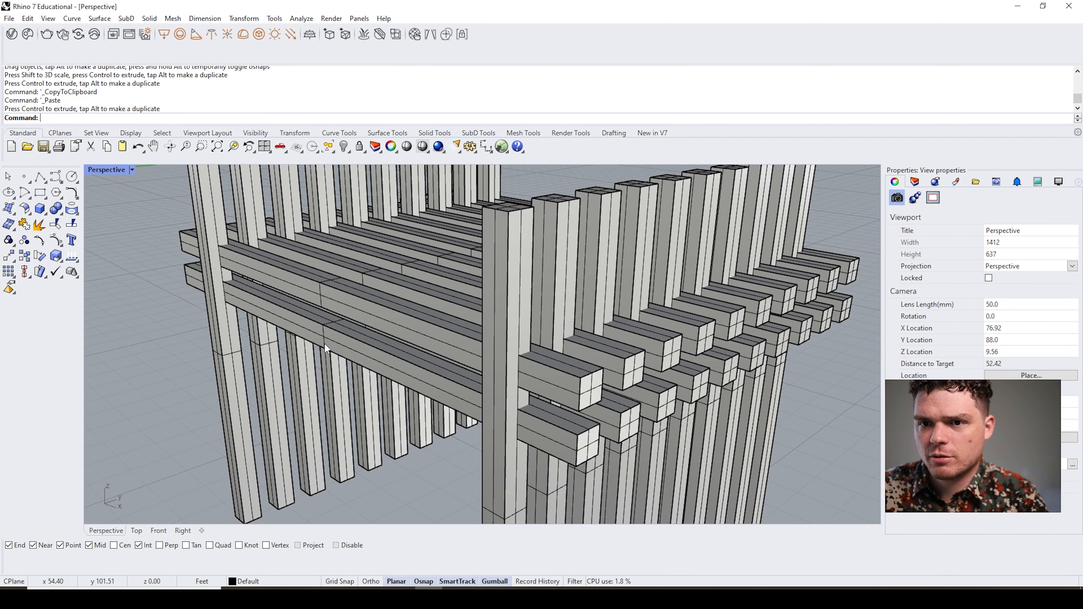
- Select both slat layers and shift them together so the slats line up with the gaps between the posts
{"action": "right_click_drag", "start_coordinate": [393, 357], "coordinate": [572, 387]}
{"action": "left_click_drag", "start_coordinate": [572, 387], "coordinate": [535, 276]}
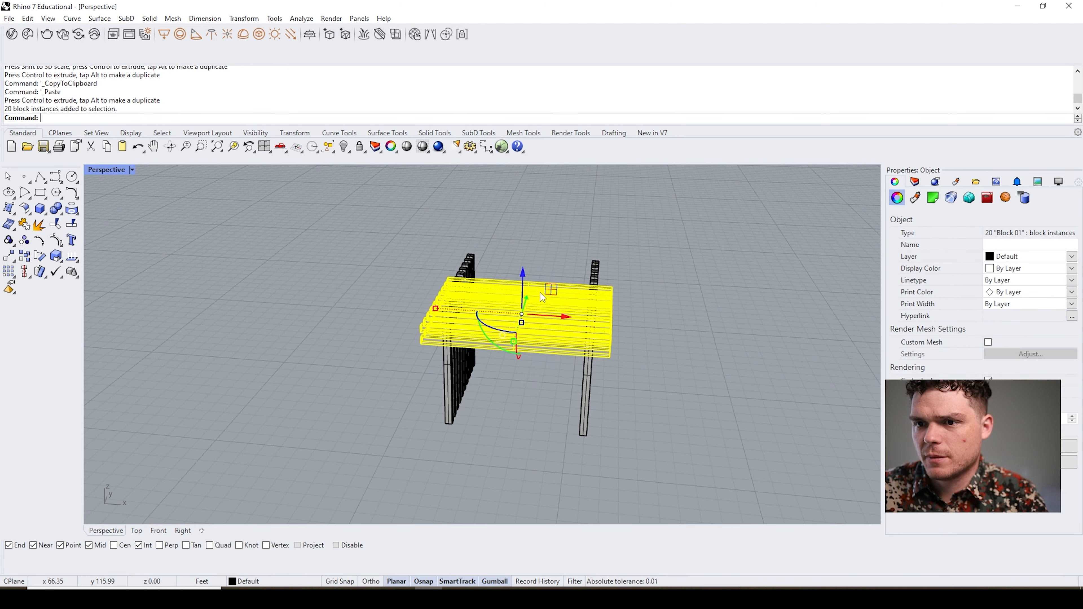
{"action": "right_click_drag", "start_coordinate": [534, 276], "coordinate": [332, 342]}
{"action": "scroll", "coordinate": [169, 296], "scroll_direction": "up", "scroll_amount": 8}
{"action": "left_click_drag", "start_coordinate": [125, 353], "coordinate": [242, 416]}
- Lower the two slat layers on the posts and nudge them along X to adjust their overhang
{"action": "scroll", "coordinate": [229, 420], "scroll_direction": "down", "scroll_amount": 10}
{"action": "scroll", "coordinate": [201, 374], "scroll_direction": "up", "scroll_amount": 3}
{"action": "scroll", "coordinate": [201, 374], "scroll_direction": "up", "scroll_amount": 4}
{"action": "scroll", "coordinate": [314, 274], "scroll_direction": "down", "scroll_amount": 5}
{"action": "left_click_drag", "start_coordinate": [315, 273], "coordinate": [318, 320]}
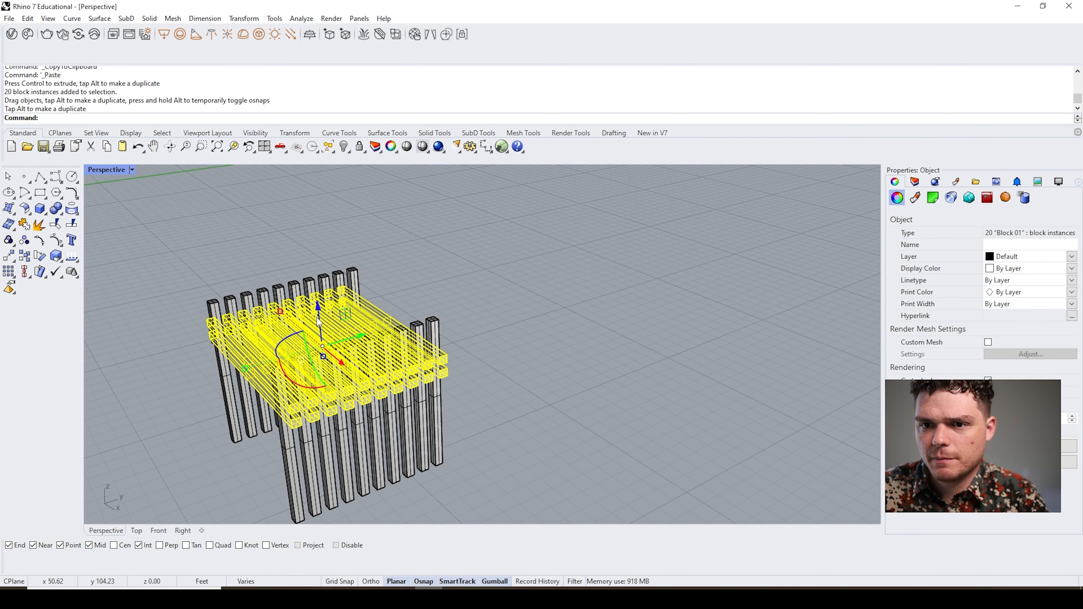
{"action": "left_click_drag", "start_coordinate": [340, 362], "coordinate": [351, 371]}
{"action": "left_click", "coordinate": [539, 381]}
- Duplicate the second row of ten posts and offset the copy slightly outward along X to double that row
{"action": "right_click_drag", "start_coordinate": [396, 395], "coordinate": [544, 391]}
{"action": "scroll", "coordinate": [452, 351], "scroll_direction": "down", "scroll_amount": 2}
{"action": "left_click_drag", "start_coordinate": [388, 375], "coordinate": [387, 375]}
{"action": "scroll", "coordinate": [461, 361], "scroll_direction": "up", "scroll_amount": 8}
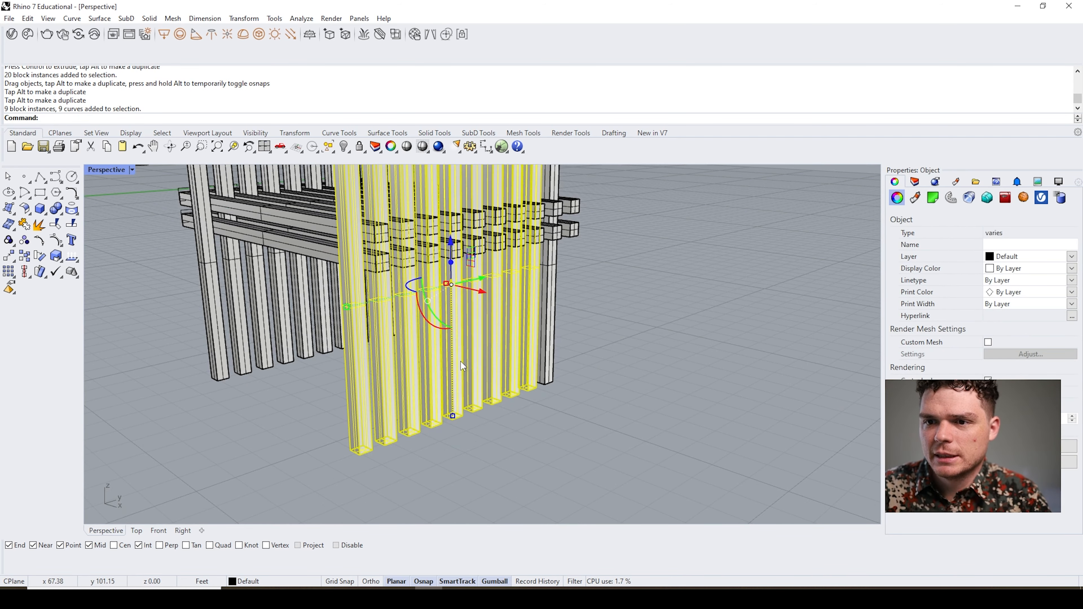
{"action": "left_click_drag", "start_coordinate": [614, 460], "coordinate": [321, 388]}
{"action": "key", "text": "ctrl+c"}
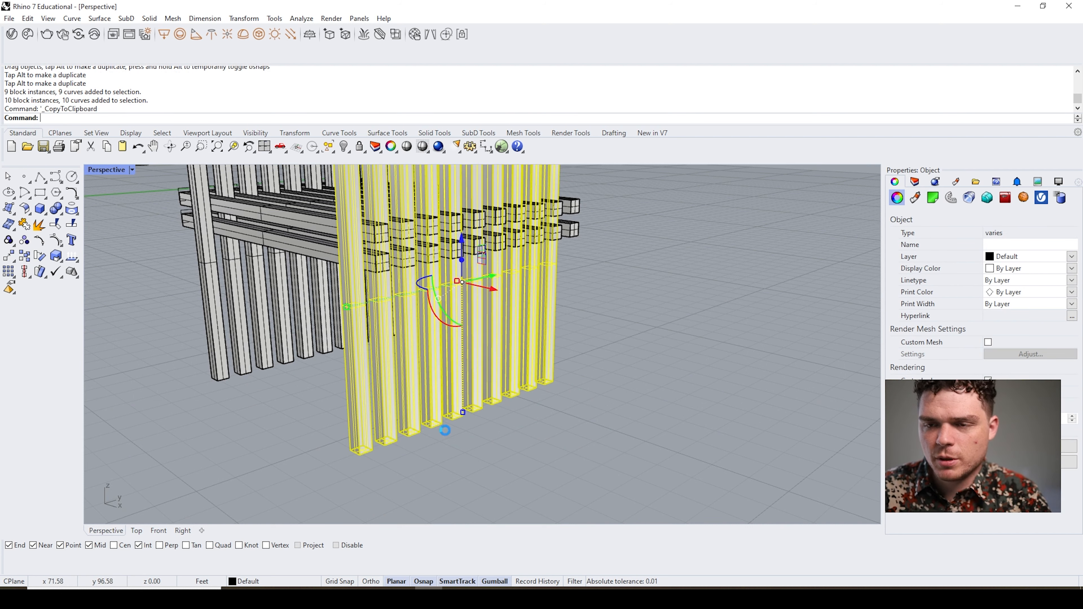
{"action": "key", "text": "ctrl+v"}
{"action": "scroll", "coordinate": [452, 381], "scroll_direction": "down", "scroll_amount": 3}
{"action": "left_click_drag", "start_coordinate": [491, 330], "coordinate": [502, 333]}
{"action": "left_click", "coordinate": [577, 383]}
{"action": "right_click_drag", "start_coordinate": [577, 383], "coordinate": [526, 334]}
{"action": "scroll", "coordinate": [524, 328], "scroll_direction": "down", "scroll_amount": 3}
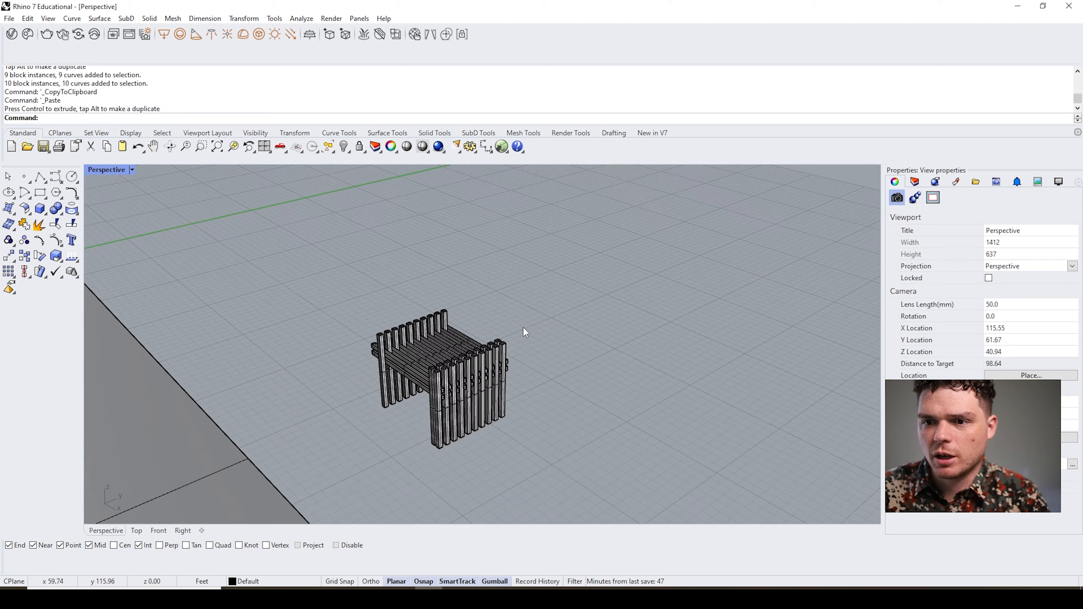
- Open Block 01 for in-place editing from the single-row corner post and select its solid
{"action": "scroll", "coordinate": [402, 390], "scroll_direction": "up", "scroll_amount": 5}
{"action": "left_click", "coordinate": [363, 423]}
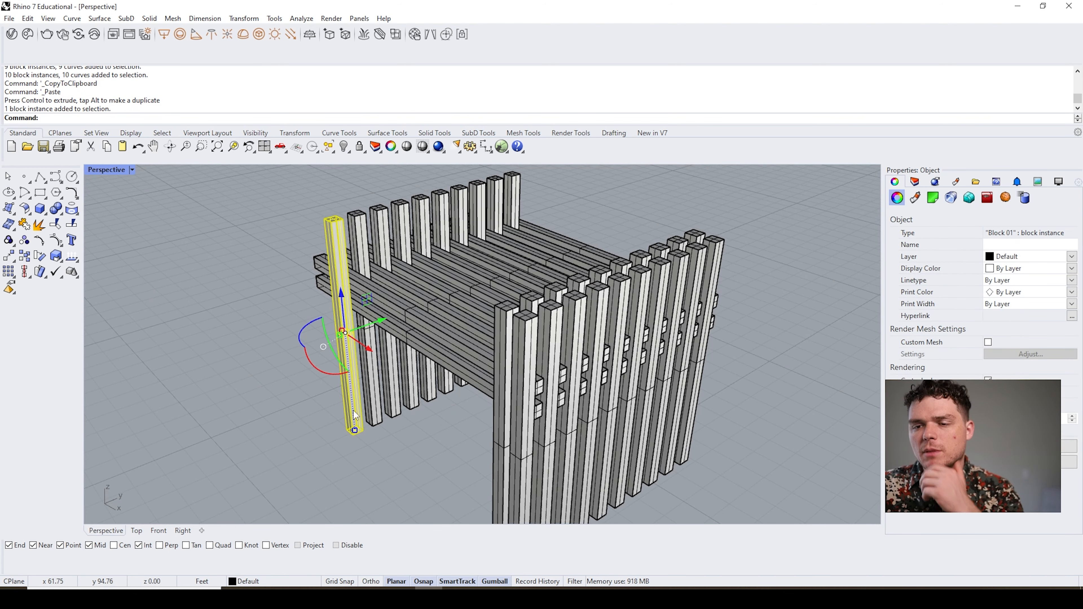
{"action": "double_click", "coordinate": [358, 397]}
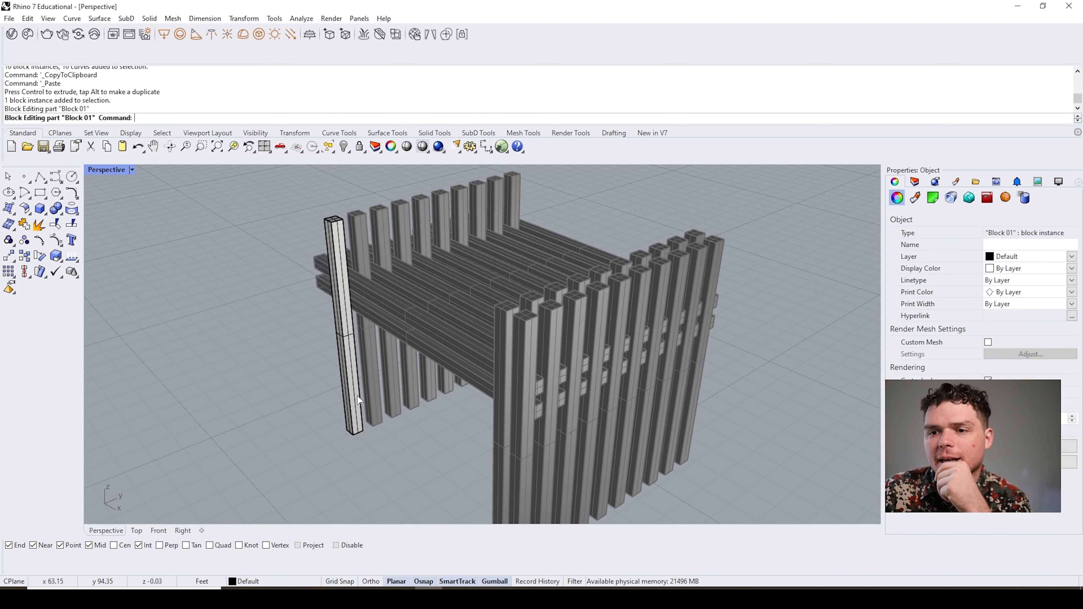
{"action": "left_click_drag", "start_coordinate": [315, 131], "coordinate": [156, 144]}
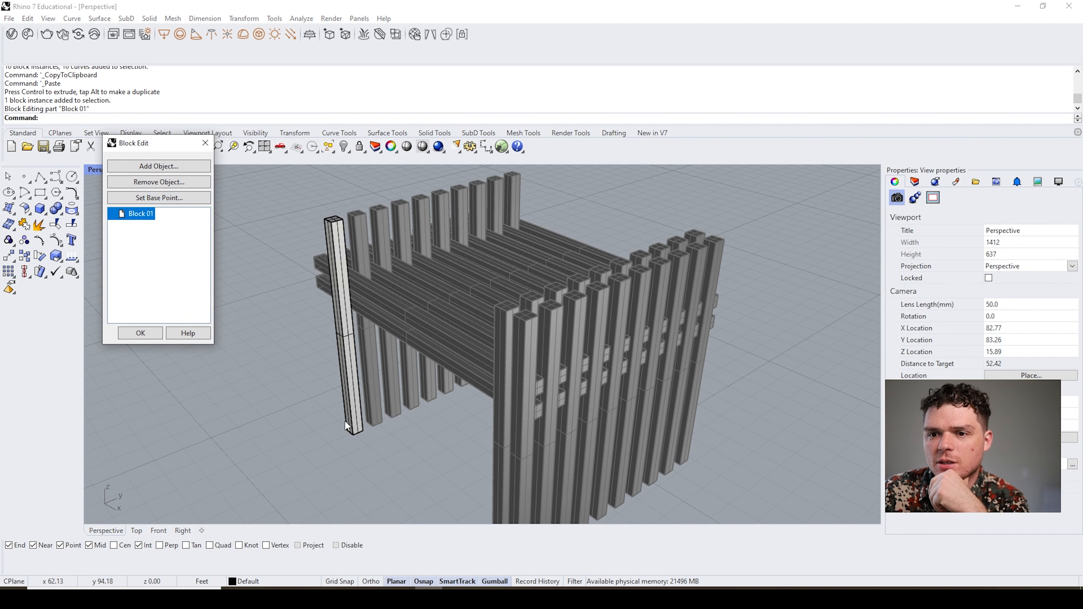
{"action": "left_click", "coordinate": [344, 416]}
{"action": "right_click_drag", "start_coordinate": [344, 416], "coordinate": [390, 322]}
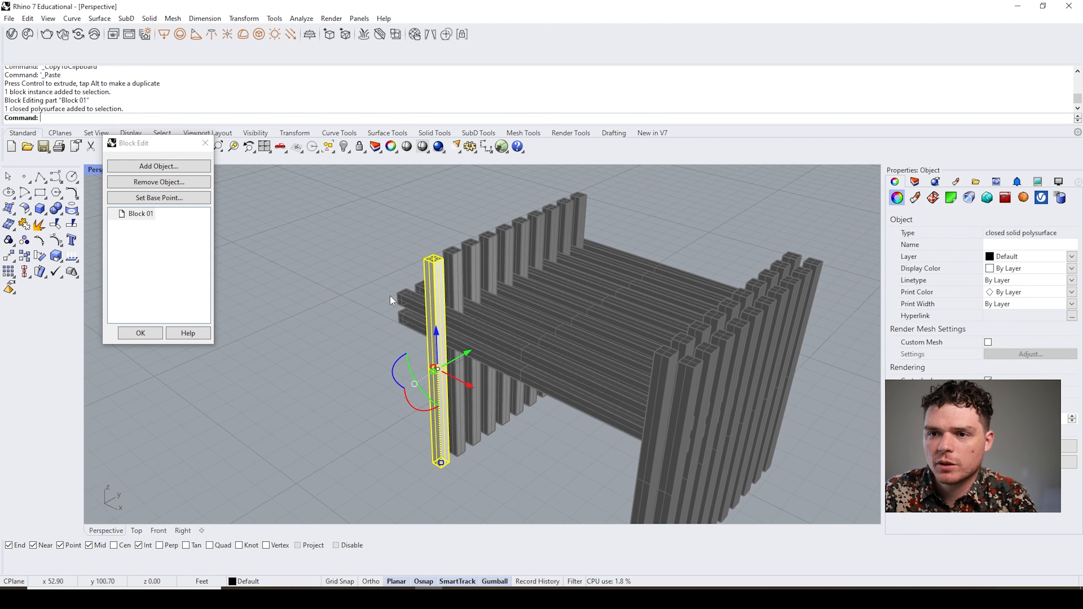
- Move the X-facing side face of the block's post outward along X to widen the post
{"action": "scroll", "coordinate": [419, 256], "scroll_direction": "up", "scroll_amount": 4}
{"action": "left_click", "coordinate": [419, 256]}
{"action": "scroll", "coordinate": [457, 259], "scroll_direction": "up", "scroll_amount": 5}
{"action": "scroll", "coordinate": [411, 347], "scroll_direction": "down", "scroll_amount": 5}
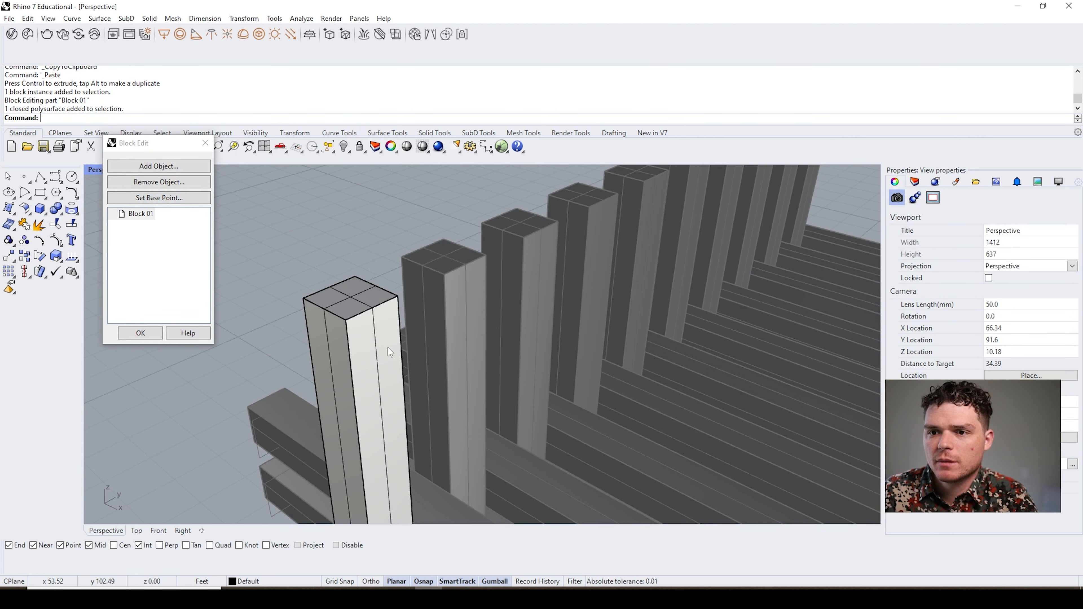
{"action": "left_click", "coordinate": [377, 347], "text": "ctrl+shift"}
{"action": "scroll", "coordinate": [377, 347], "scroll_direction": "down", "scroll_amount": 5}
{"action": "left_click_drag", "start_coordinate": [374, 371], "coordinate": [381, 374]}
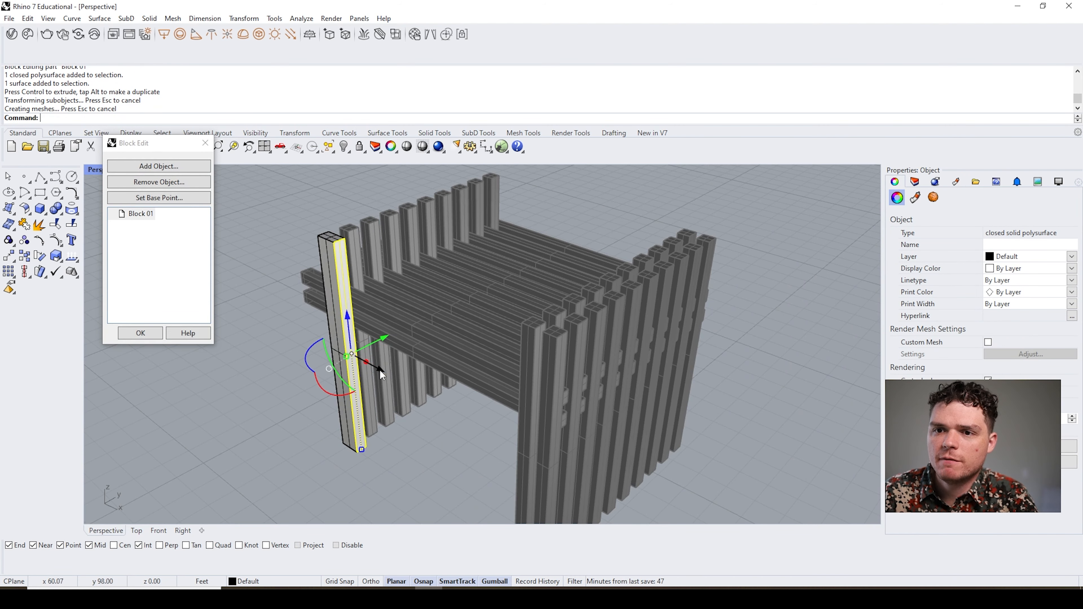
{"action": "left_click", "coordinate": [417, 439]}
- Push the adjacent Y-facing side face of the block's post inward to make the post thinner
{"action": "scroll", "coordinate": [324, 247], "scroll_direction": "up", "scroll_amount": 3}
{"action": "left_click", "coordinate": [331, 280], "text": "ctrl+shift"}
{"action": "left_click_drag", "start_coordinate": [378, 413], "coordinate": [384, 411]}
{"action": "key", "text": "Escape"}
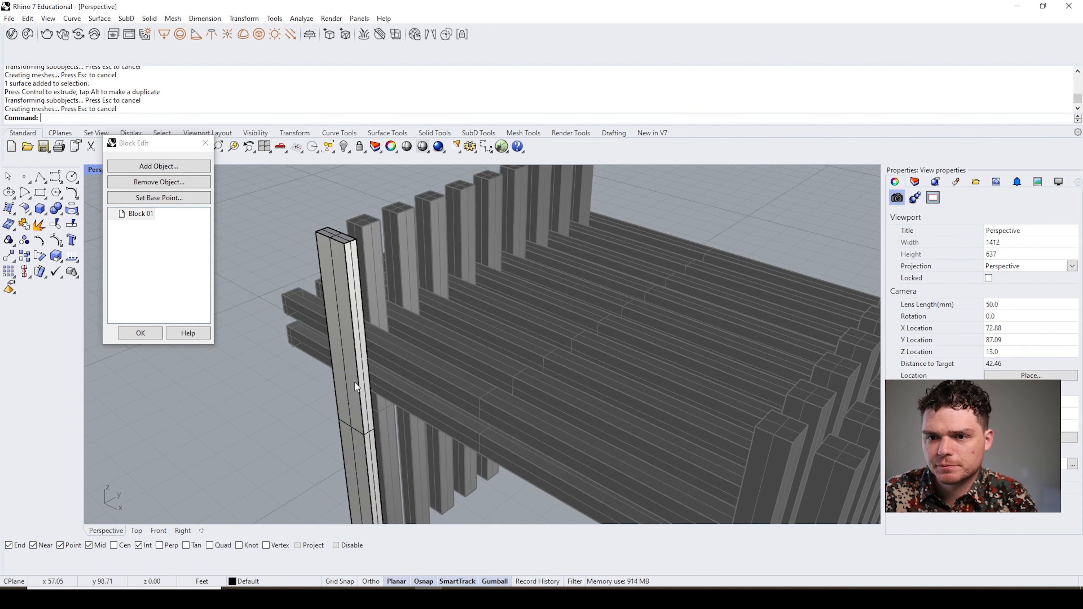
- Move the X-facing side face of the block's post back inward along X to narrow the post
{"action": "scroll", "coordinate": [367, 266], "scroll_direction": "up", "scroll_amount": 2}
{"action": "left_click", "coordinate": [370, 266], "text": "ctrl+shift"}
{"action": "scroll", "coordinate": [421, 466], "scroll_direction": "down", "scroll_amount": 2}
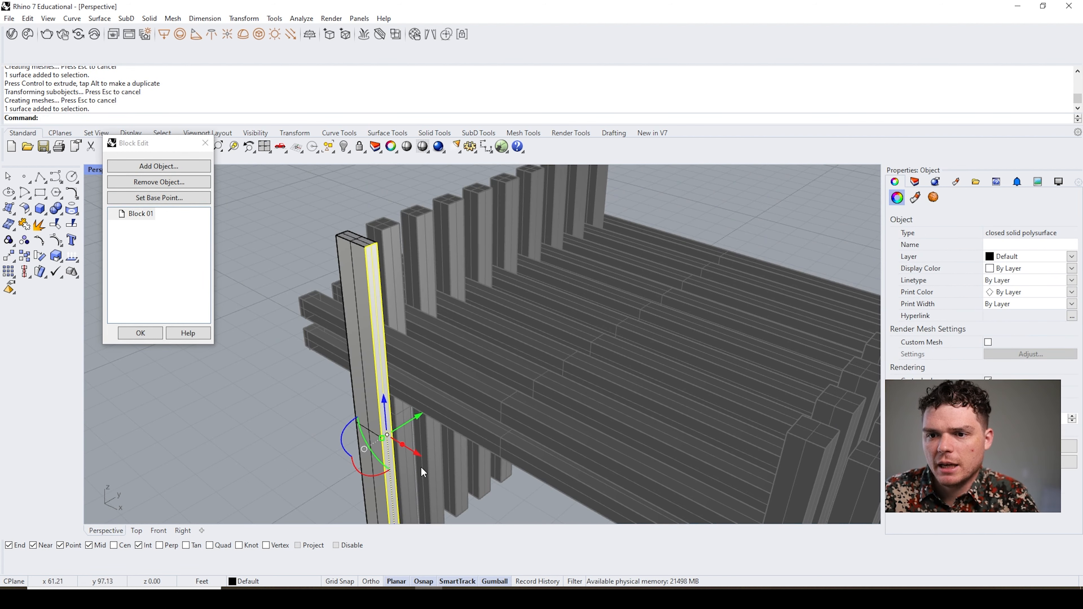
{"action": "left_click_drag", "start_coordinate": [420, 461], "coordinate": [394, 433]}
{"action": "left_click", "coordinate": [254, 453]}
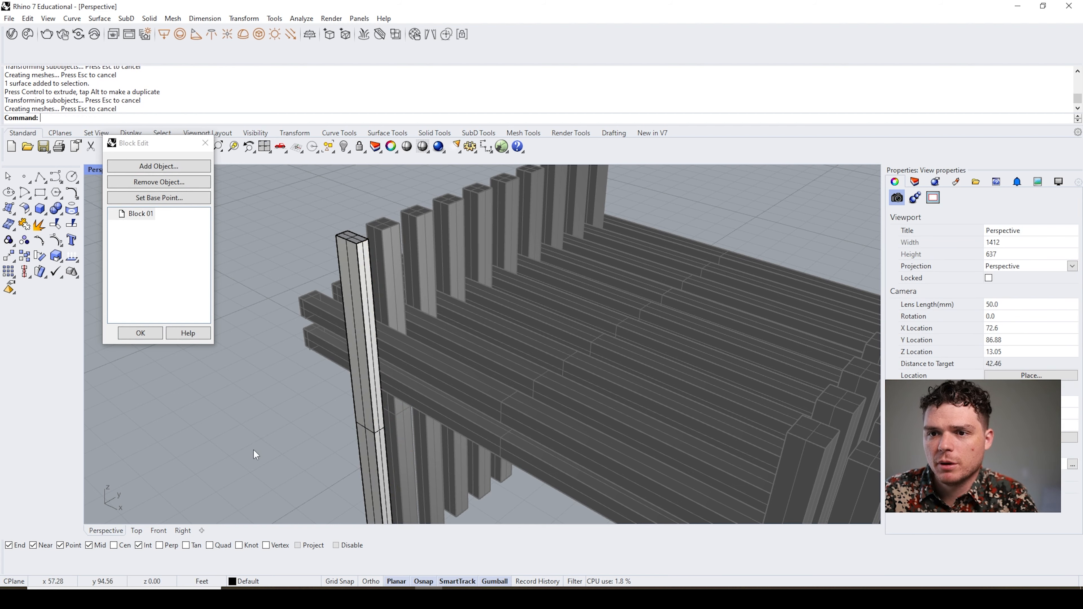
- Accept the Block 01 edits across all instances and select the single-row corner post
{"action": "left_click", "coordinate": [148, 334]}
{"action": "scroll", "coordinate": [234, 329], "scroll_direction": "down", "scroll_amount": 5}
{"action": "right_click_drag", "start_coordinate": [254, 332], "coordinate": [271, 258]}
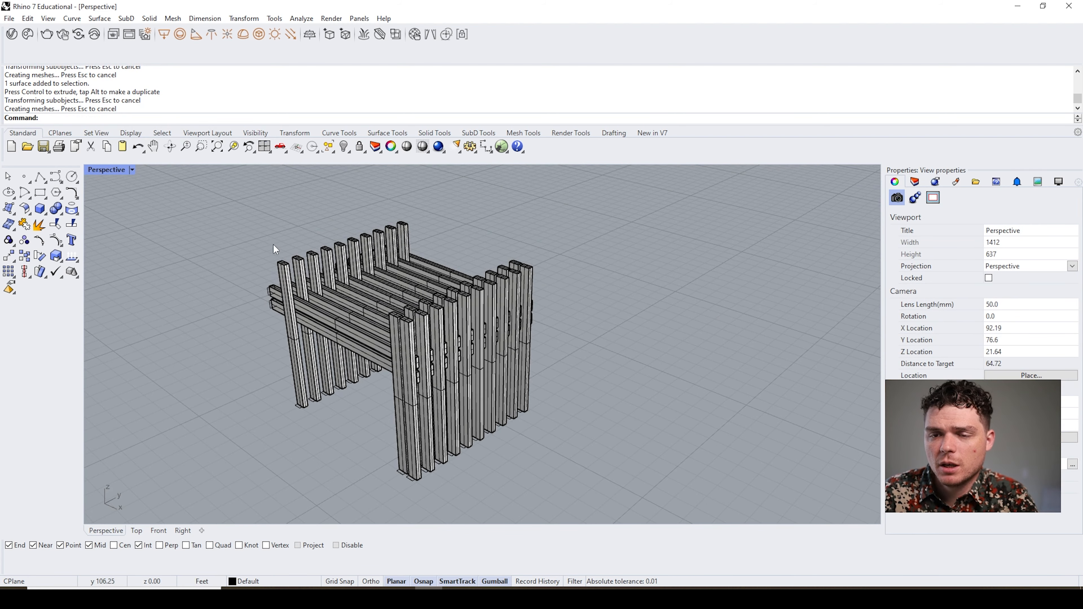
{"action": "scroll", "coordinate": [273, 244], "scroll_direction": "up", "scroll_amount": 4}
{"action": "left_click", "coordinate": [297, 304]}
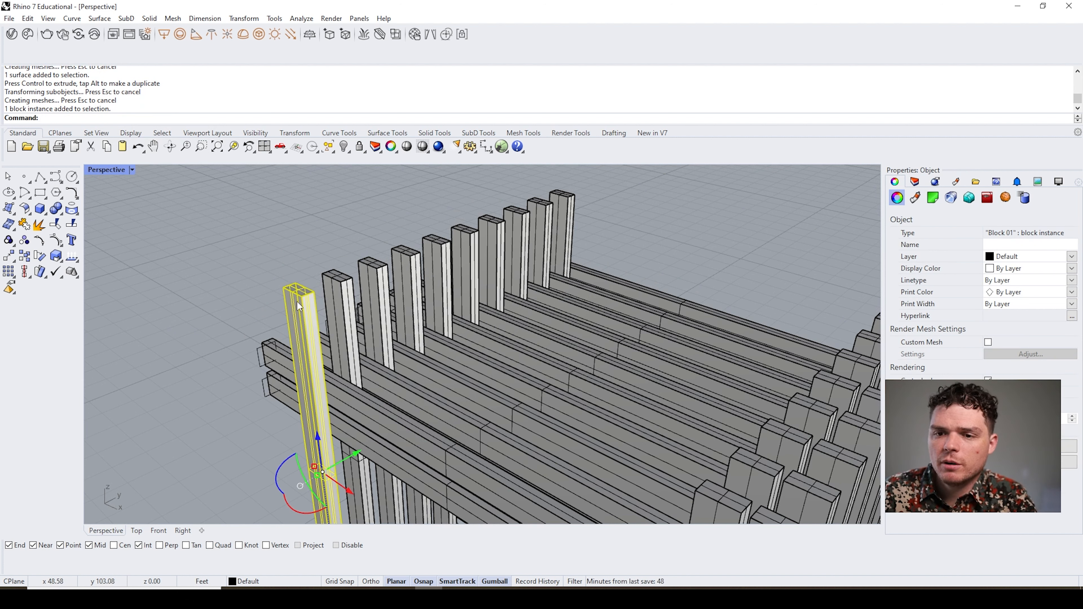
- Try to rotate only the selected corner post instance about its vertical axis, and undo the rotation
{"action": "left_click_drag", "start_coordinate": [276, 461], "coordinate": [286, 459]}
{"action": "left_click", "coordinate": [242, 373]}
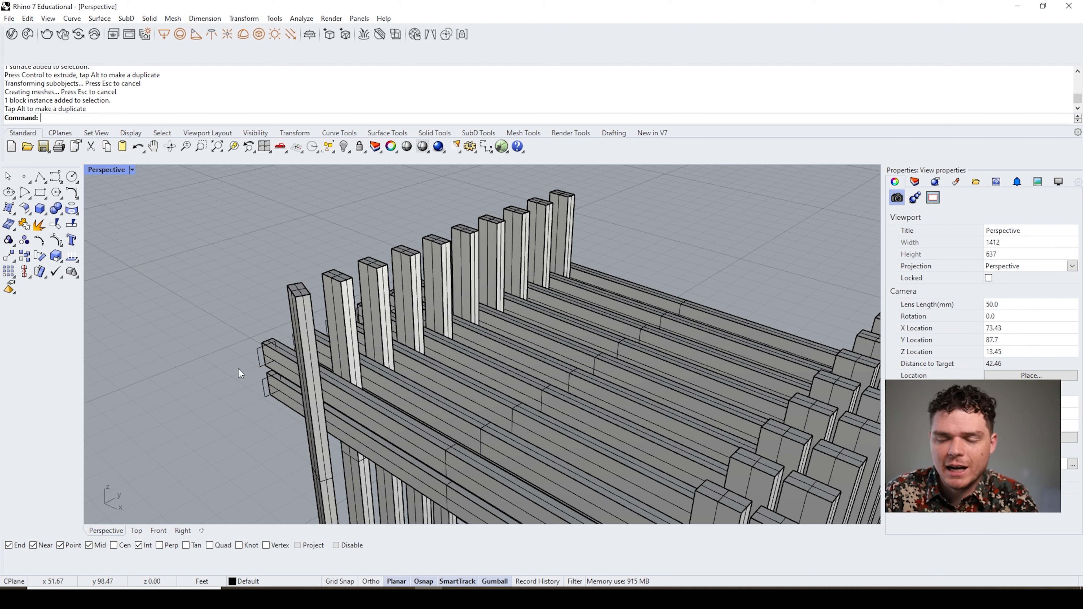
{"action": "key", "text": "ctrl+z"}
- Delete the horizontal slats and the other leg posts, keeping only the single row of upright posts
{"action": "scroll", "coordinate": [227, 318], "scroll_direction": "down", "scroll_amount": 5}
{"action": "scroll", "coordinate": [247, 275], "scroll_direction": "down", "scroll_amount": 2}
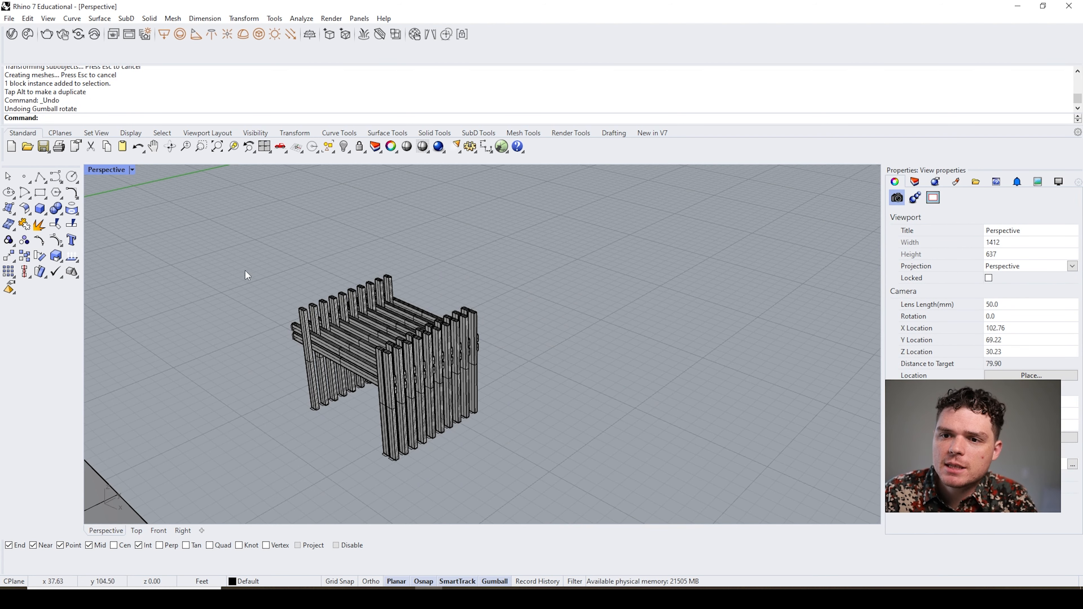
{"action": "left_click_drag", "start_coordinate": [396, 330], "coordinate": [365, 267]}
{"action": "key", "text": "Delete"}
{"action": "scroll", "coordinate": [384, 311], "scroll_direction": "up", "scroll_amount": 6}
{"action": "key", "text": "Delete"}
{"action": "scroll", "coordinate": [442, 331], "scroll_direction": "down", "scroll_amount": 4}
{"action": "left_click_drag", "start_coordinate": [244, 324], "coordinate": [244, 325]}
{"action": "key", "text": "Delete"}
- Edit Block 01 from the first post in the row, rotate its post slightly about Z, and apply the edit to all instances
{"action": "double_click", "coordinate": [286, 328]}
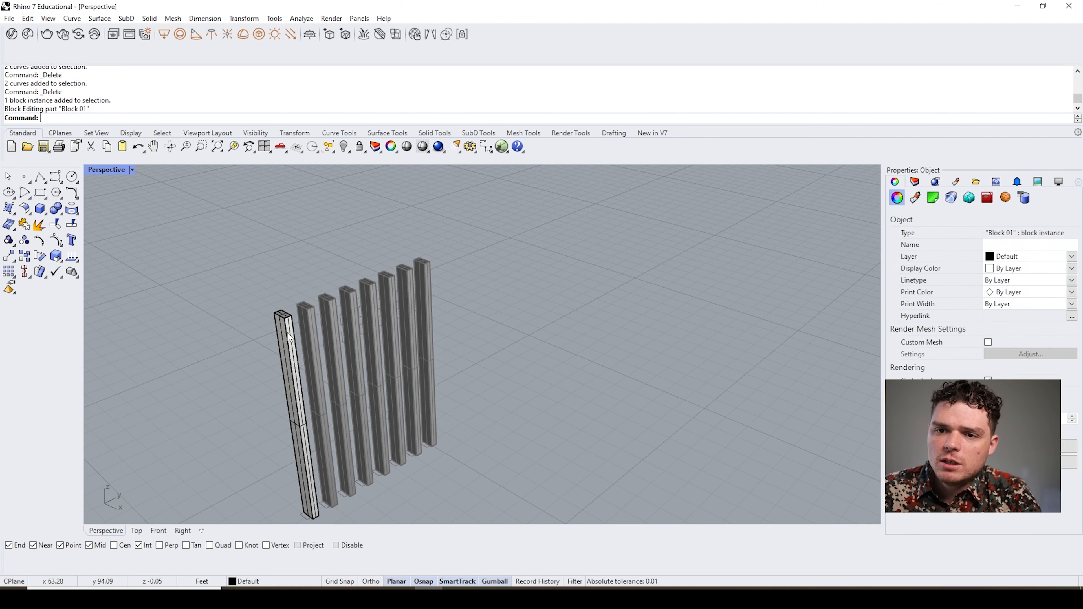
{"action": "scroll", "coordinate": [282, 456], "scroll_direction": "up", "scroll_amount": 2}
{"action": "left_click", "coordinate": [314, 432]}
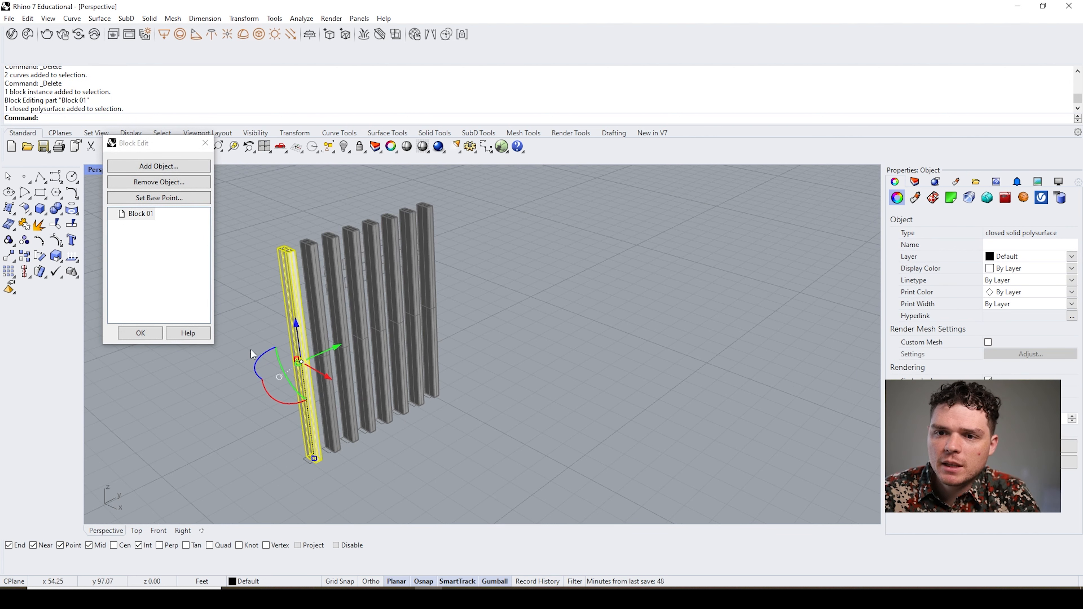
{"action": "left_click_drag", "start_coordinate": [258, 358], "coordinate": [254, 364]}
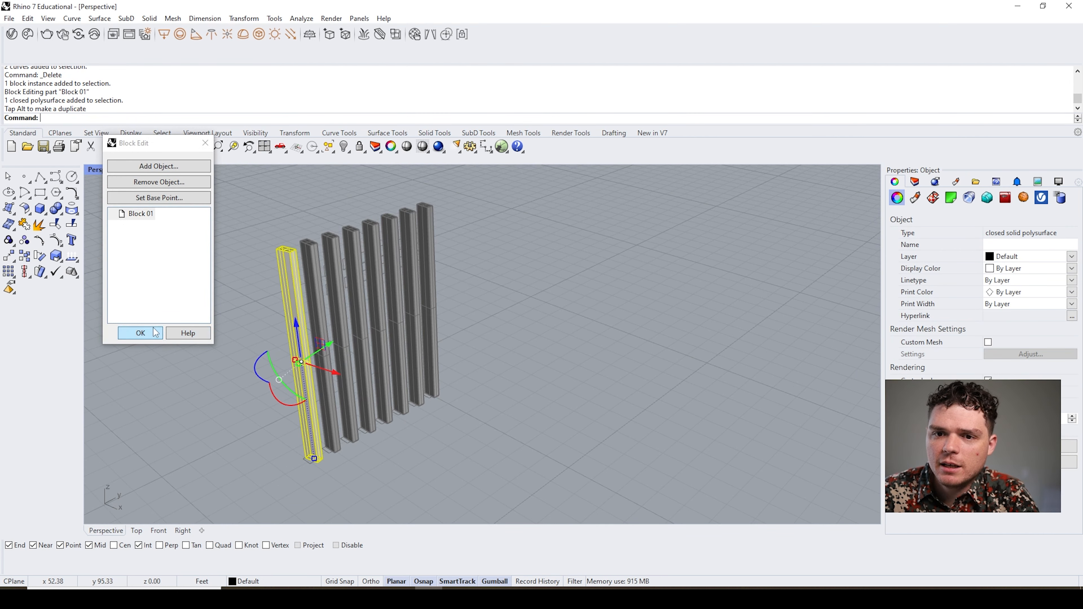
{"action": "left_click", "coordinate": [158, 332]}
{"action": "right_click_drag", "start_coordinate": [327, 249], "coordinate": [349, 284]}
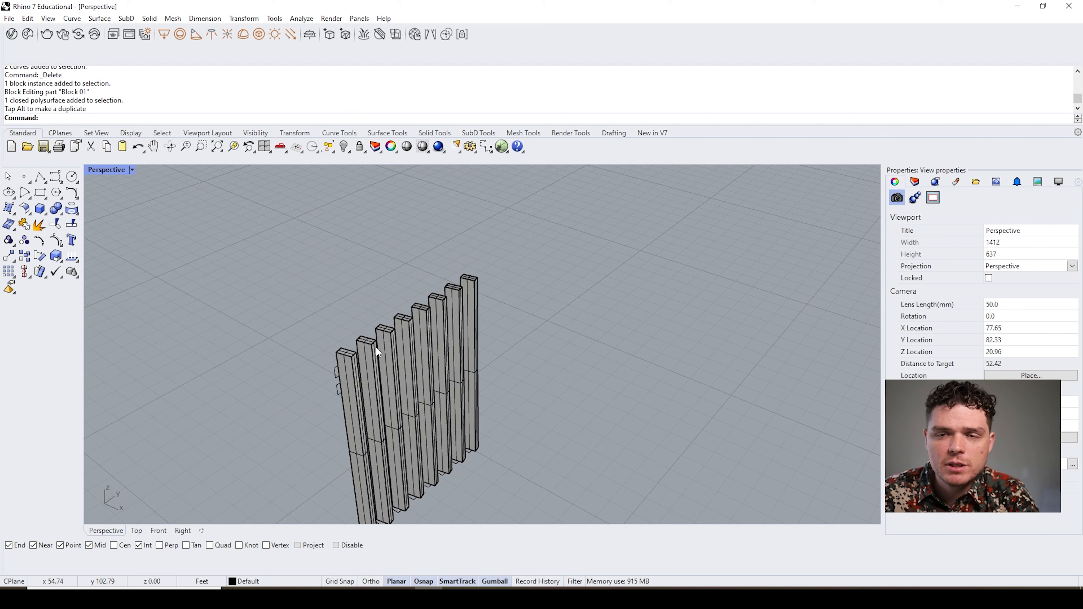
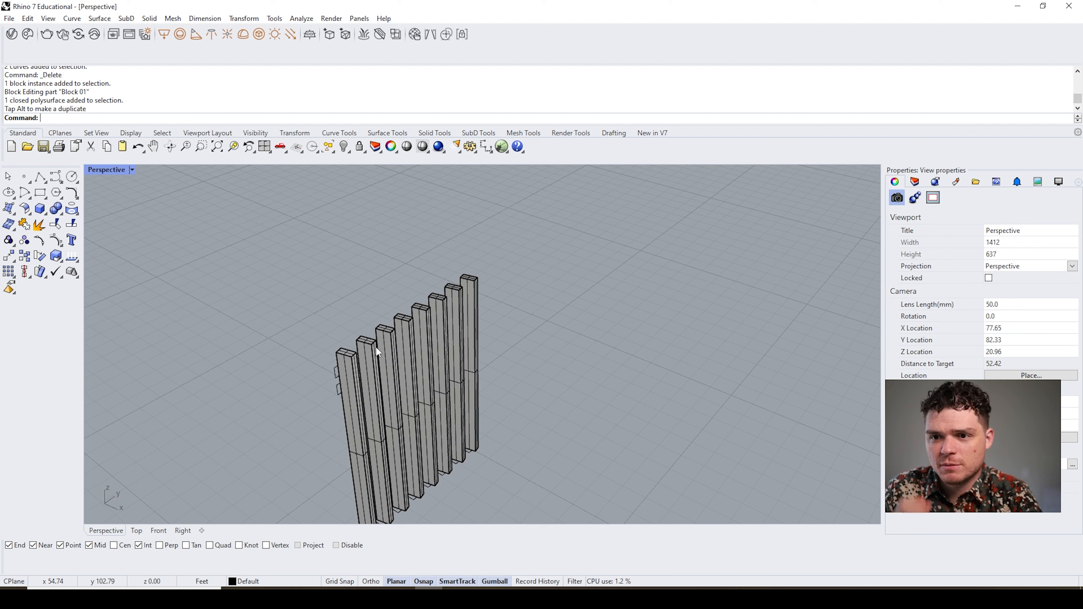
- Close a reopened Block 01 edit unchanged, try to rotate the end post instance about Z, and undo that rotation
{"action": "double_click", "coordinate": [348, 384]}
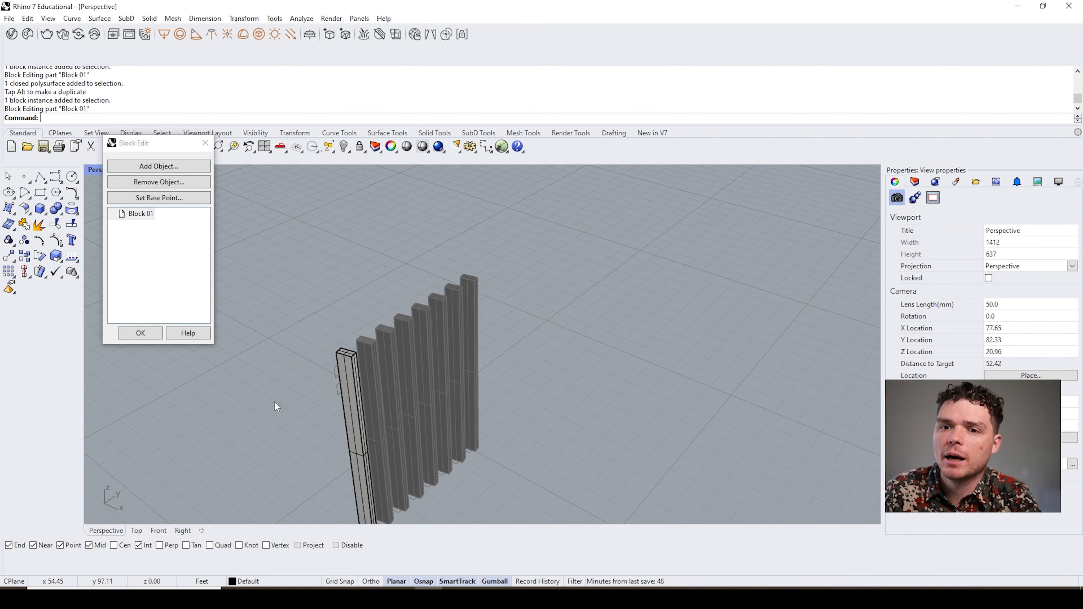
{"action": "left_click", "coordinate": [140, 332]}
{"action": "left_click", "coordinate": [357, 374]}
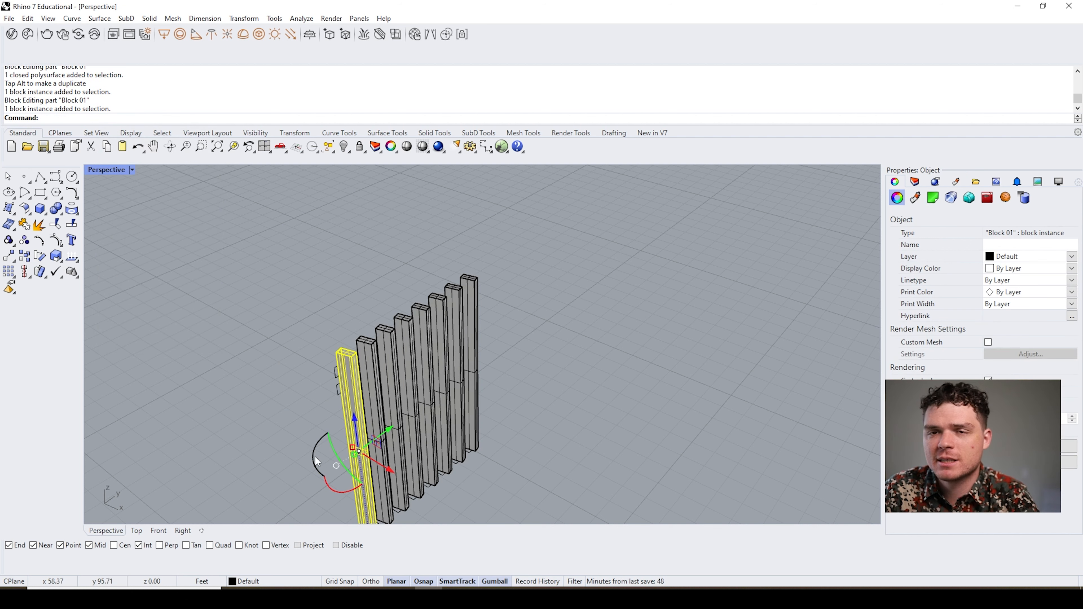
{"action": "key", "text": "ctrl+z"}
- Edit Block 01 by moving the post's narrow side face outward along X to form a wide slat, and apply it to all instances
{"action": "double_click", "coordinate": [345, 385]}
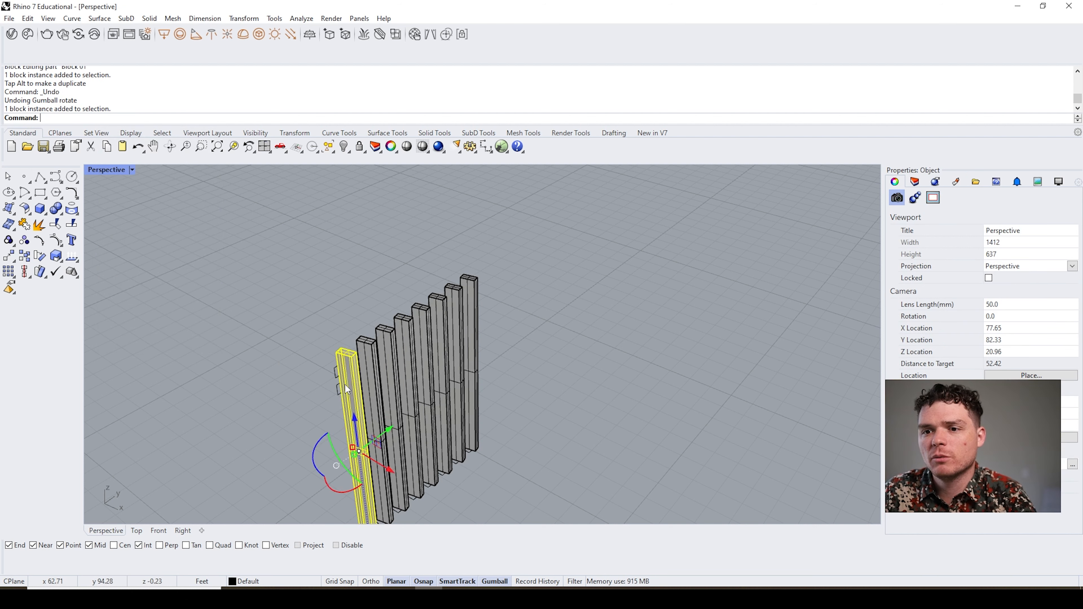
{"action": "right_click_drag", "start_coordinate": [338, 385], "coordinate": [497, 420]}
{"action": "scroll", "coordinate": [567, 301], "scroll_direction": "up", "scroll_amount": 3}
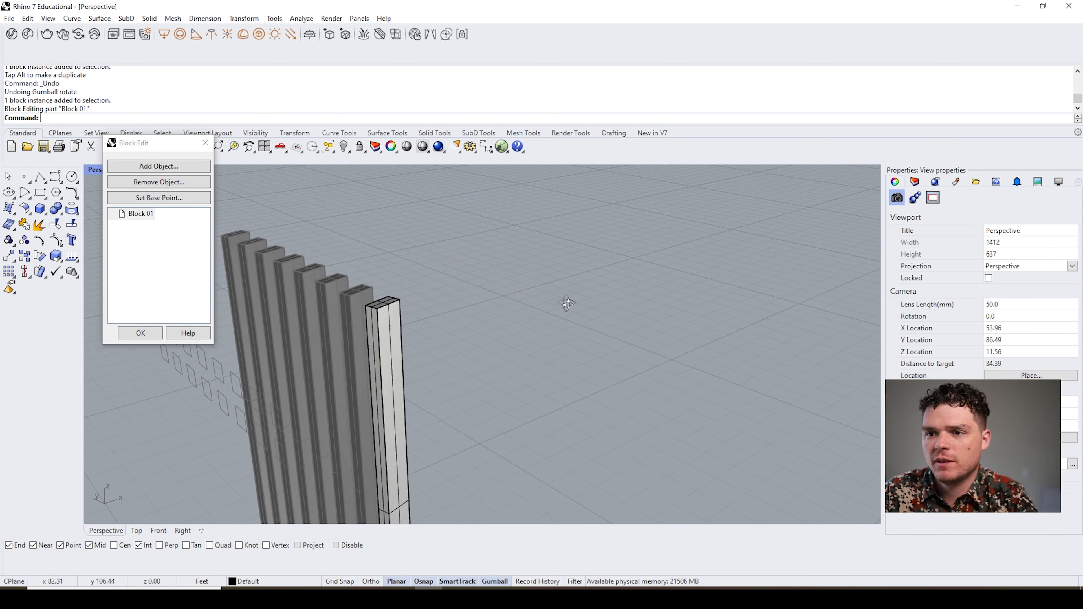
{"action": "scroll", "coordinate": [373, 337], "scroll_direction": "up", "scroll_amount": 3}
{"action": "left_click", "coordinate": [316, 347], "text": "ctrl+shift"}
{"action": "scroll", "coordinate": [430, 301], "scroll_direction": "down", "scroll_amount": 4}
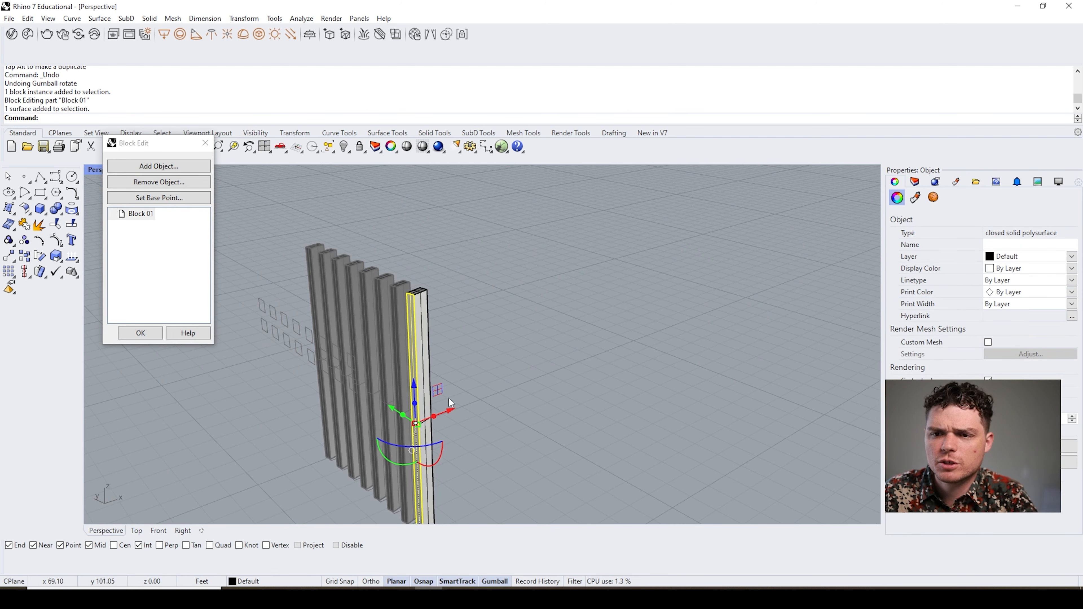
{"action": "left_click_drag", "start_coordinate": [448, 398], "coordinate": [522, 389]}
{"action": "left_click", "coordinate": [141, 333]}
{"action": "right_click_drag", "start_coordinate": [413, 342], "coordinate": [360, 302]}
{"action": "scroll", "coordinate": [359, 302], "scroll_direction": "up", "scroll_amount": 3}
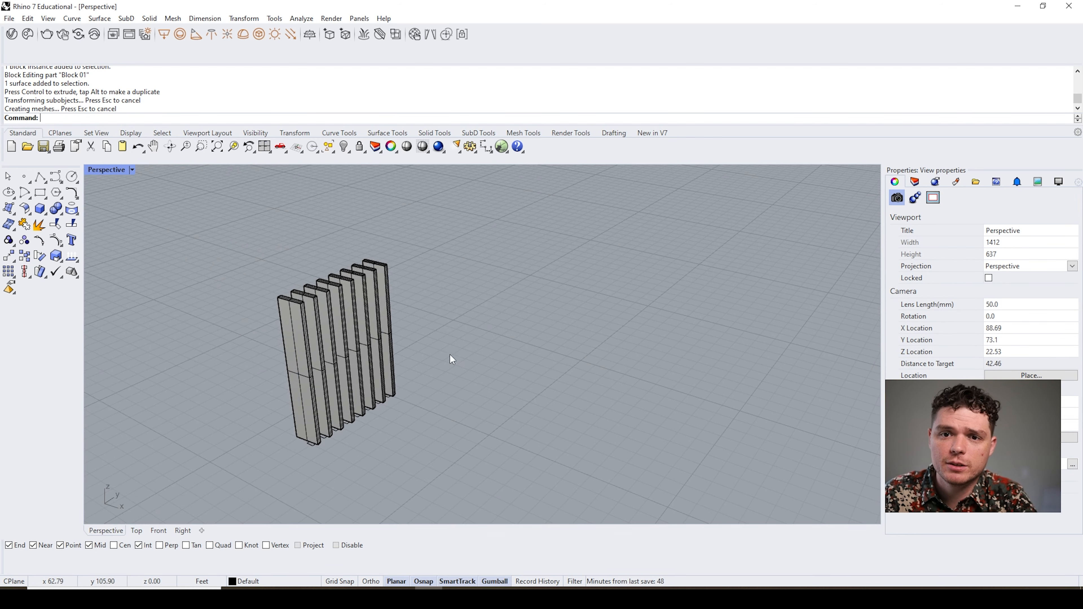
- Copy the gabled house massing model and move the duplicate along X to the open area near the slat row
{"action": "right_click_drag", "start_coordinate": [477, 349], "coordinate": [548, 360], "text": "shift"}
{"action": "scroll", "coordinate": [393, 344], "scroll_direction": "down", "scroll_amount": 5}
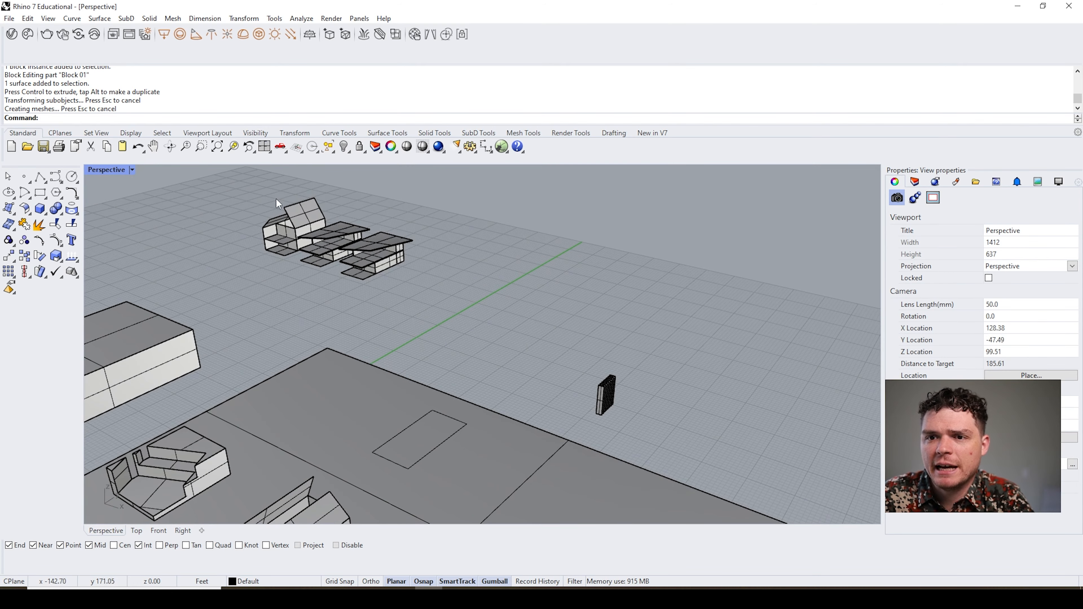
{"action": "scroll", "coordinate": [278, 197], "scroll_direction": "up", "scroll_amount": 10}
{"action": "left_click_drag", "start_coordinate": [180, 199], "coordinate": [365, 362]}
{"action": "right_click_drag", "start_coordinate": [365, 362], "coordinate": [431, 408]}
{"action": "left_click_drag", "start_coordinate": [169, 211], "coordinate": [399, 389]}
{"action": "scroll", "coordinate": [322, 320], "scroll_direction": "down", "scroll_amount": 3}
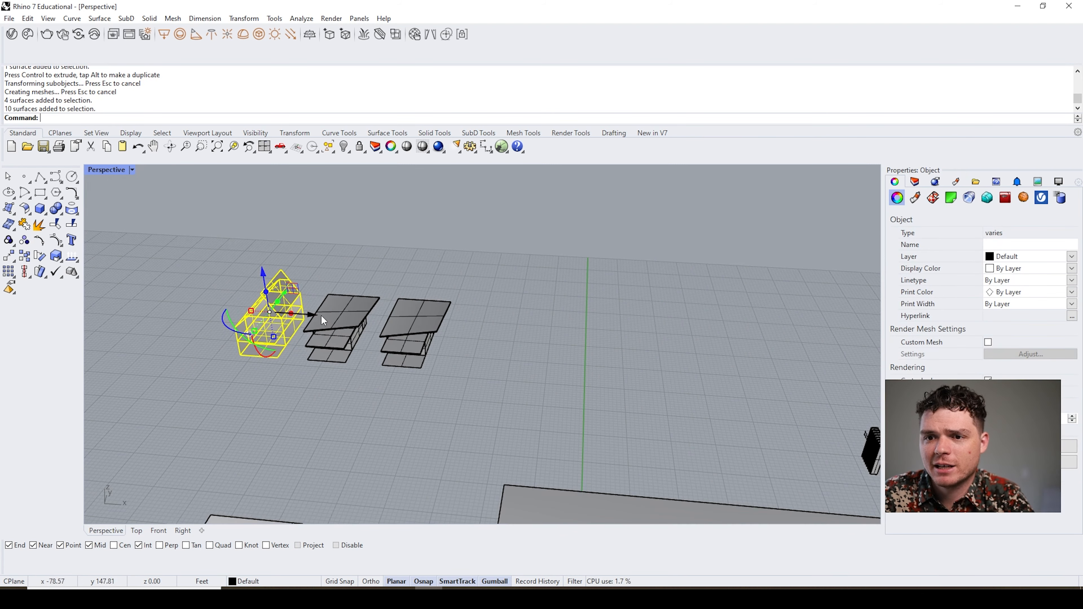
{"action": "key", "text": "ctrl+c"}
{"action": "key", "text": "ctrl+v"}
{"action": "scroll", "coordinate": [302, 322], "scroll_direction": "down", "scroll_amount": 3}
{"action": "left_click_drag", "start_coordinate": [299, 320], "coordinate": [739, 403]}
{"action": "right_click_drag", "start_coordinate": [739, 403], "coordinate": [708, 482]}
{"action": "scroll", "coordinate": [654, 355], "scroll_direction": "up", "scroll_amount": 5}
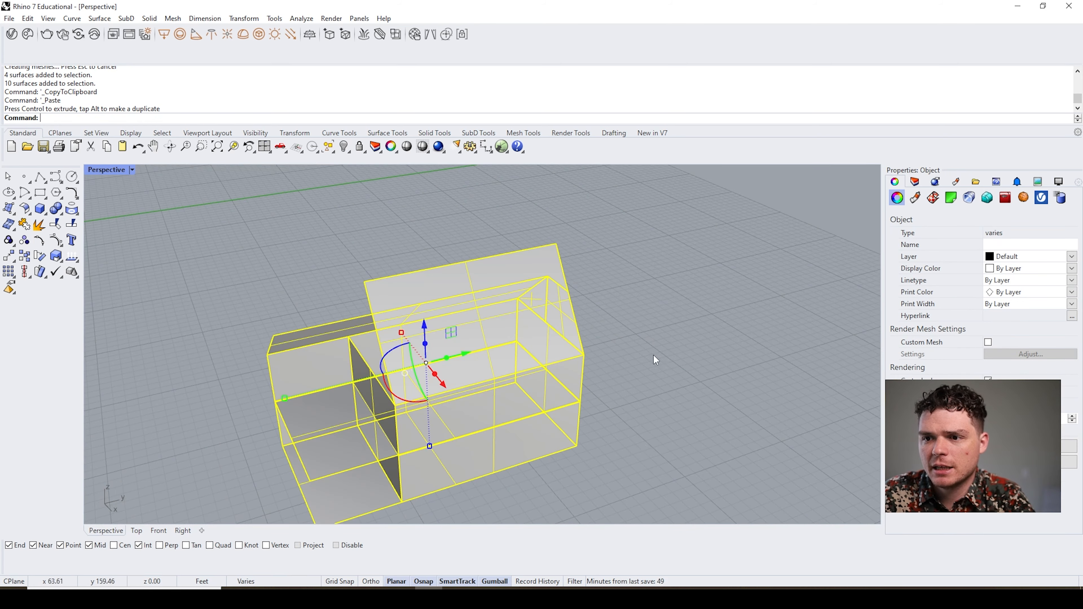
- Switch to the four-viewport layout and select the side wall surface of the duplicated house
{"action": "left_click", "coordinate": [636, 405]}
{"action": "scroll", "coordinate": [636, 405], "scroll_direction": "down", "scroll_amount": 3}
{"action": "mouse_move", "coordinate": [628, 416]}
{"action": "right_mouse_down"}
{"action": "mouse_move", "coordinate": [655, 377]}
{"action": "mouse_move", "coordinate": [633, 431]}
{"action": "right_mouse_up"}
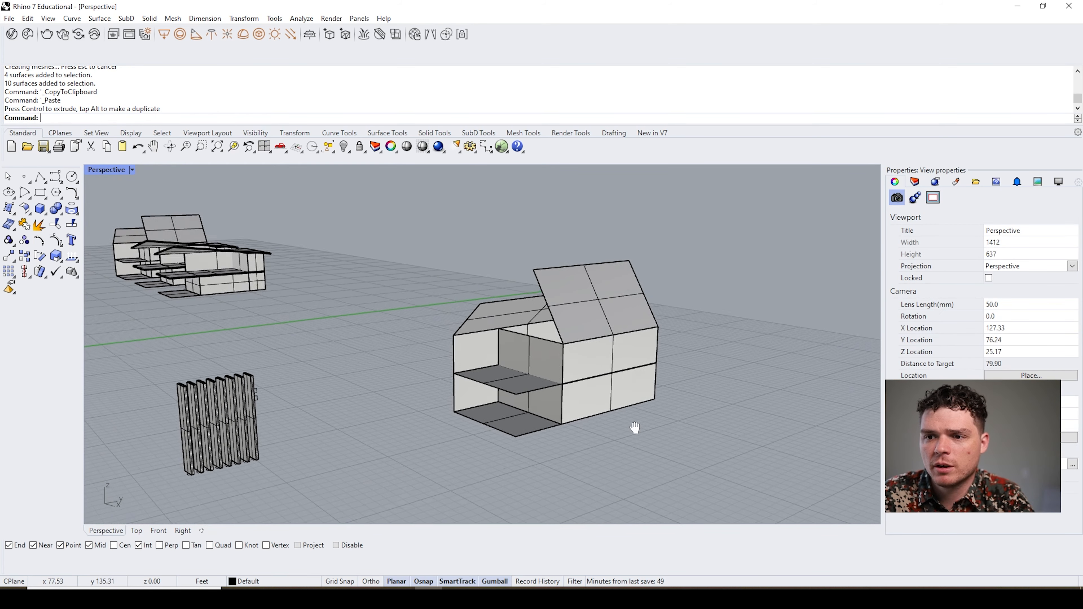
{"action": "scroll", "coordinate": [222, 412], "scroll_direction": "up", "scroll_amount": 3}
{"action": "right_click_drag", "start_coordinate": [511, 395], "coordinate": [312, 303]}
{"action": "double_click", "coordinate": [107, 171]}
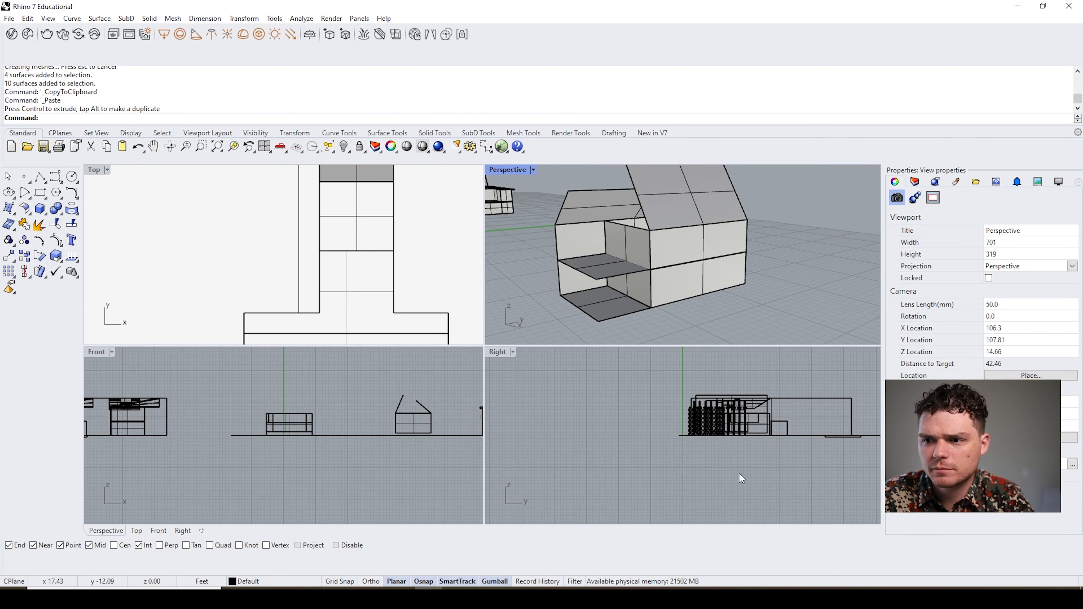
{"action": "right_click_drag", "start_coordinate": [391, 443], "coordinate": [181, 462]}
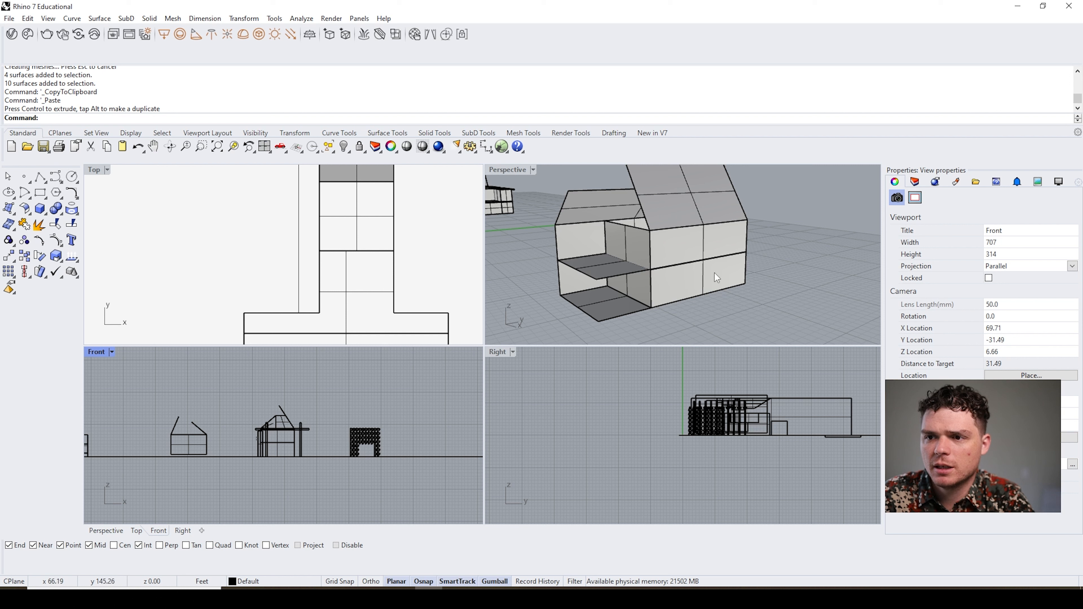
{"action": "scroll", "coordinate": [649, 441], "scroll_direction": "down", "scroll_amount": 11}
{"action": "scroll", "coordinate": [792, 449], "scroll_direction": "up", "scroll_amount": 9}
{"action": "scroll", "coordinate": [767, 377], "scroll_direction": "up", "scroll_amount": 4}
{"action": "left_click", "coordinate": [720, 269]}
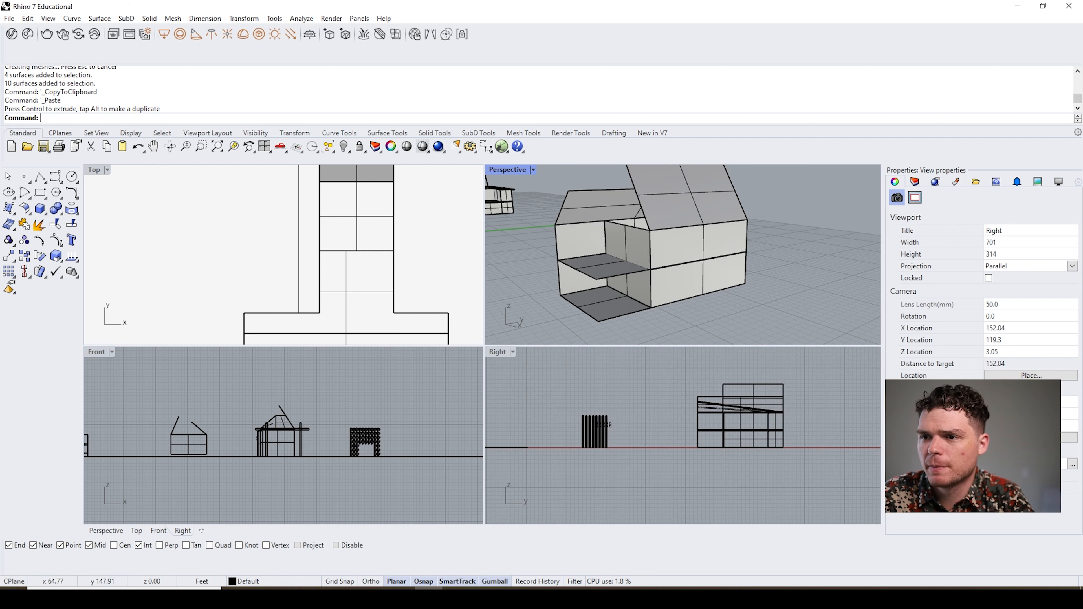
{"action": "scroll", "coordinate": [804, 429], "scroll_direction": "up", "scroll_amount": 10}
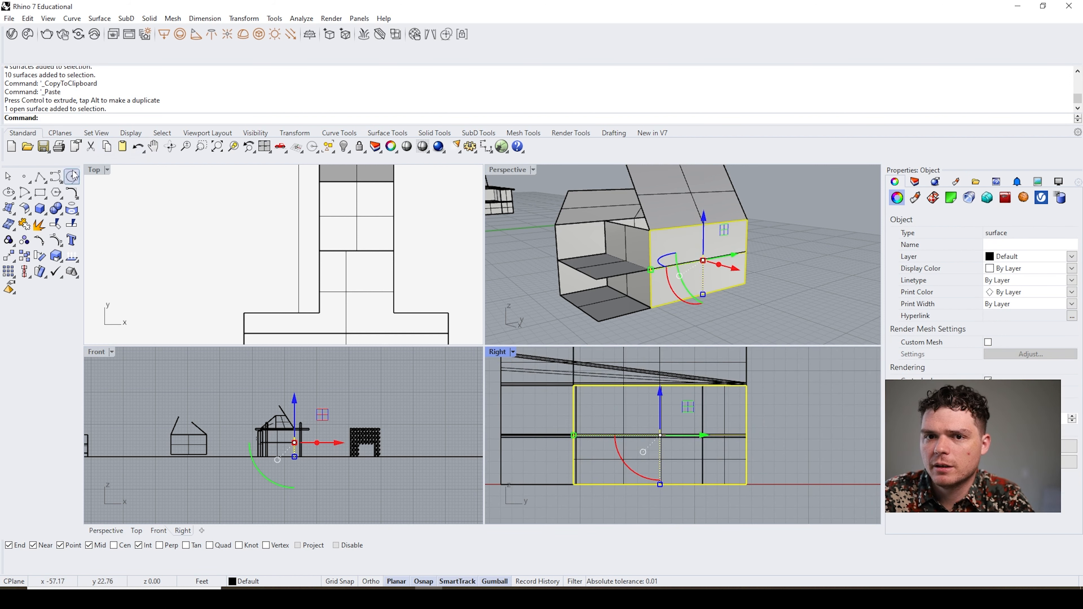
- In the Right viewport, draw a narrow full-height rectangle starting at the lower front corner of the side wall
{"action": "left_click", "coordinate": [40, 193]}
{"action": "scroll", "coordinate": [565, 483], "scroll_direction": "up", "scroll_amount": 4}
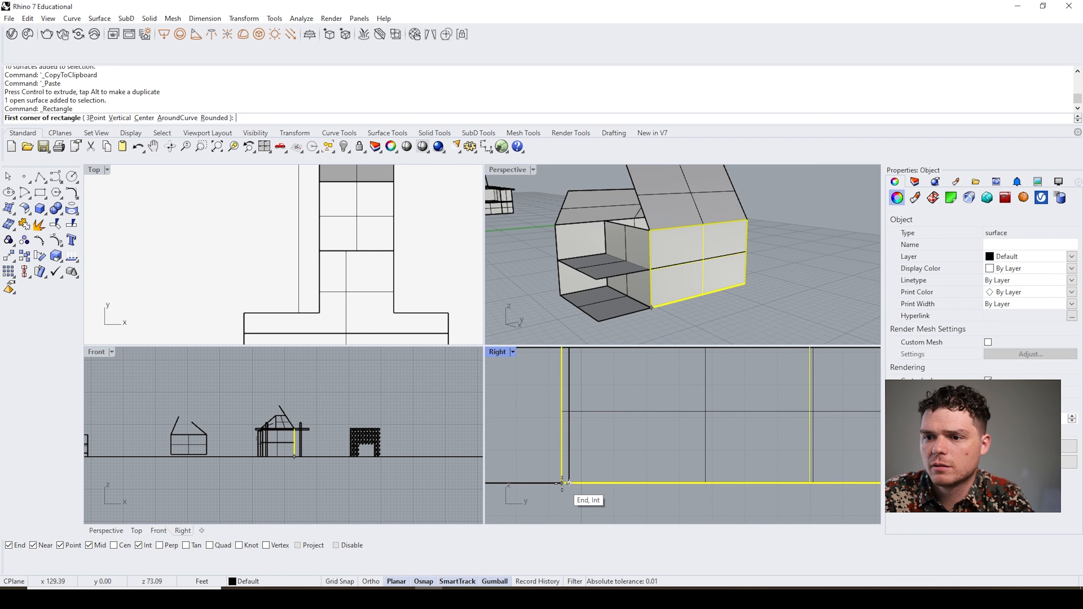
{"action": "left_click", "coordinate": [562, 483]}
{"action": "right_click_drag", "start_coordinate": [591, 418], "coordinate": [595, 394]}
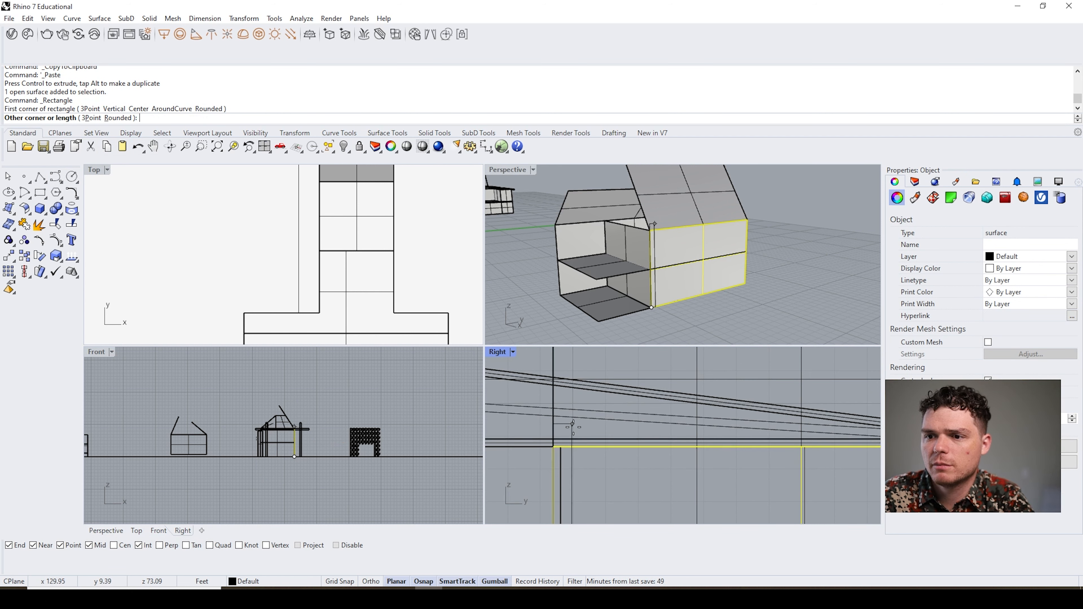
{"action": "left_click", "coordinate": [571, 446]}
{"action": "right_click_drag", "start_coordinate": [721, 225], "coordinate": [726, 234]}
{"action": "left_click", "coordinate": [812, 282]}
- Extrude the narrow rectangle curve a short distance along X to form a slim post at the wall's front corner, and select the post
{"action": "scroll", "coordinate": [655, 233], "scroll_direction": "up", "scroll_amount": 3}
{"action": "left_click", "coordinate": [658, 262]}
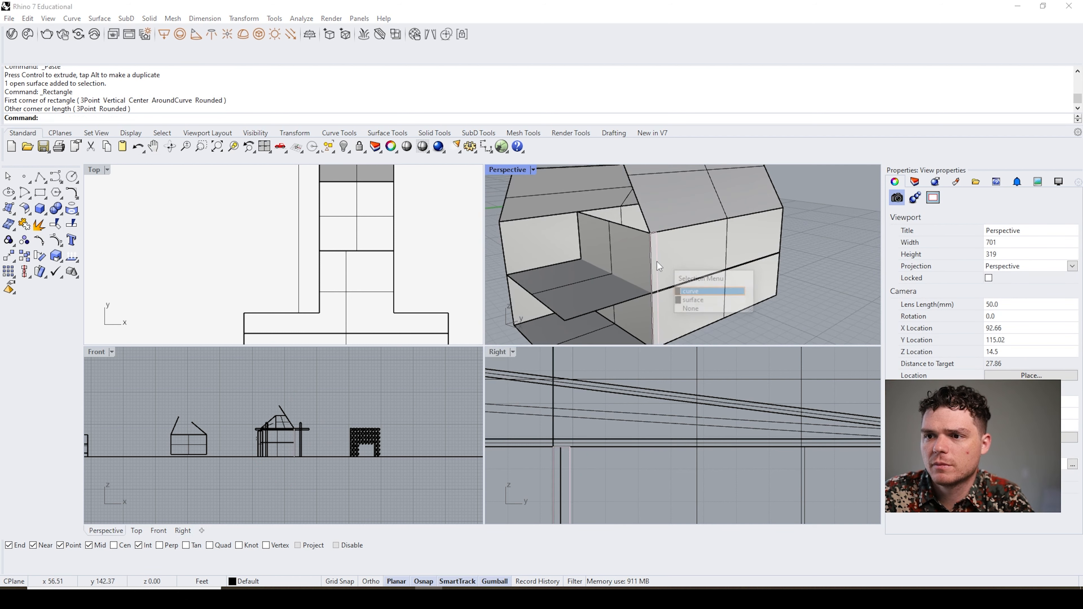
{"action": "left_click", "coordinate": [659, 266]}
{"action": "scroll", "coordinate": [661, 277], "scroll_direction": "up", "scroll_amount": 3}
{"action": "left_click_drag", "start_coordinate": [667, 316], "coordinate": [657, 310]}
{"action": "scroll", "coordinate": [623, 228], "scroll_direction": "down", "scroll_amount": 1}
{"action": "left_click", "coordinate": [761, 309]}
{"action": "left_click", "coordinate": [690, 278]}
{"action": "key", "text": "Escape"}
{"action": "right_click_drag", "start_coordinate": [627, 257], "coordinate": [694, 235]}
{"action": "left_click", "coordinate": [694, 236]}
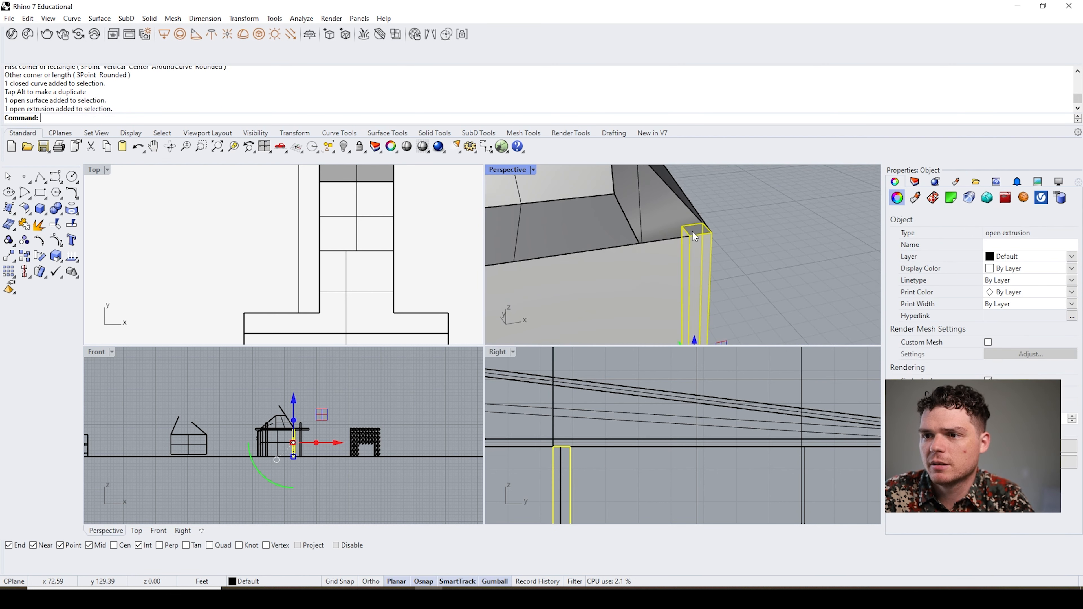
- Duplicate the corner post and snap the copy to the opposite end of the same side wall
{"action": "right_click_drag", "start_coordinate": [775, 269], "coordinate": [639, 239]}
{"action": "key", "text": "ctrl+c"}
{"action": "key", "text": "ctrl+v"}
{"action": "left_click_drag", "start_coordinate": [653, 261], "coordinate": [740, 231]}
{"action": "right_click_drag", "start_coordinate": [785, 233], "coordinate": [609, 236]}
{"action": "left_click_drag", "start_coordinate": [606, 229], "coordinate": [719, 283]}
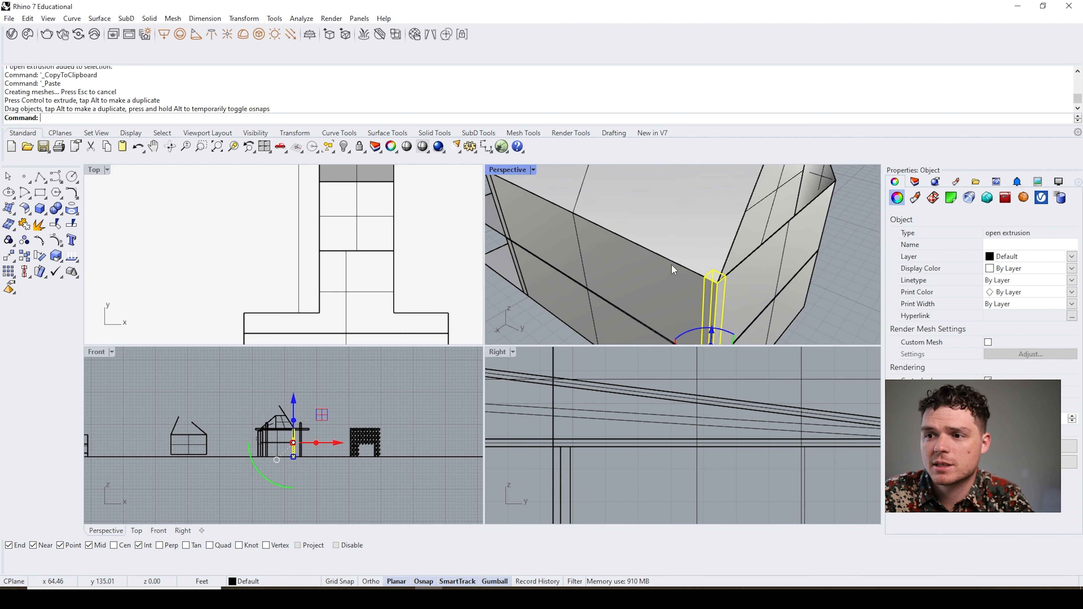
{"action": "scroll", "coordinate": [671, 265], "scroll_direction": "down", "scroll_amount": 9}
{"action": "left_click", "coordinate": [528, 332]}
- Frame the slat row in the Perspective viewport and set its display mode to Rendered
{"action": "right_click_drag", "start_coordinate": [569, 308], "coordinate": [757, 290]}
{"action": "scroll", "coordinate": [764, 244], "scroll_direction": "down", "scroll_amount": 10}
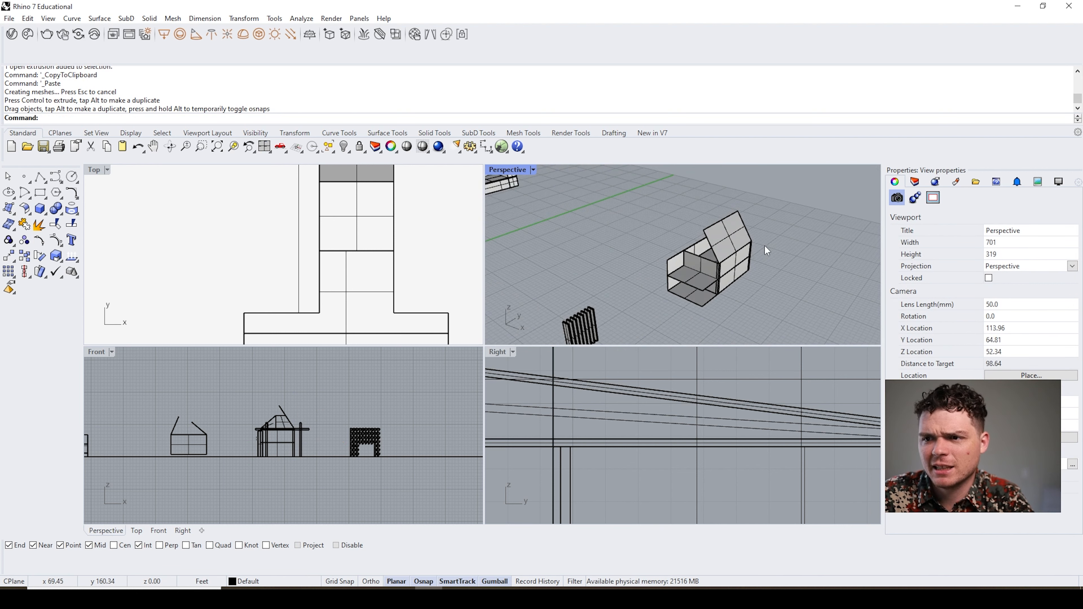
{"action": "right_click_drag", "start_coordinate": [702, 313], "coordinate": [700, 284]}
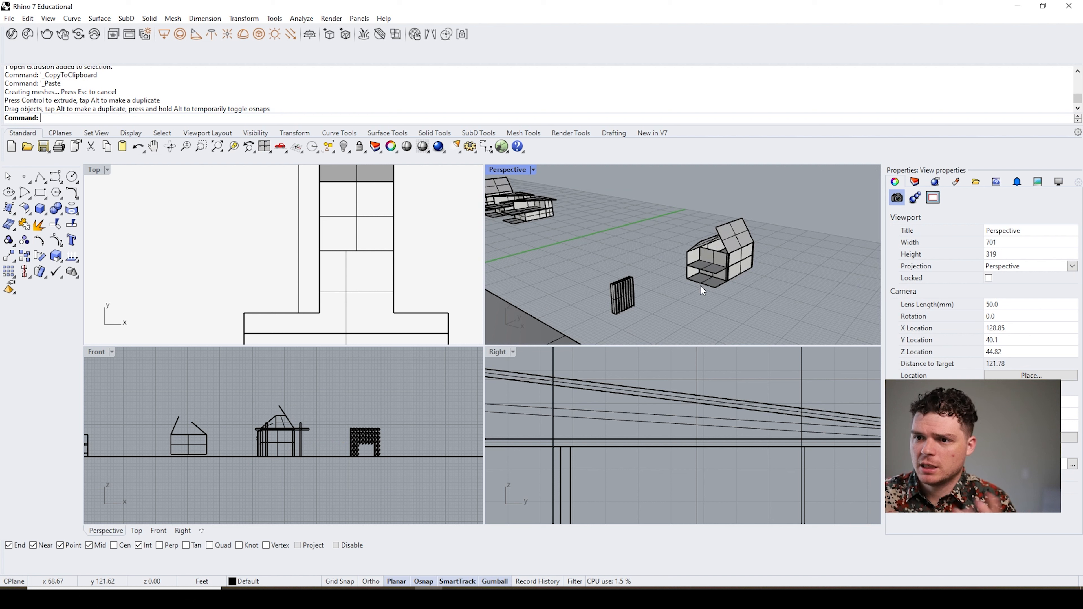
{"action": "scroll", "coordinate": [728, 272], "scroll_direction": "down", "scroll_amount": 4}
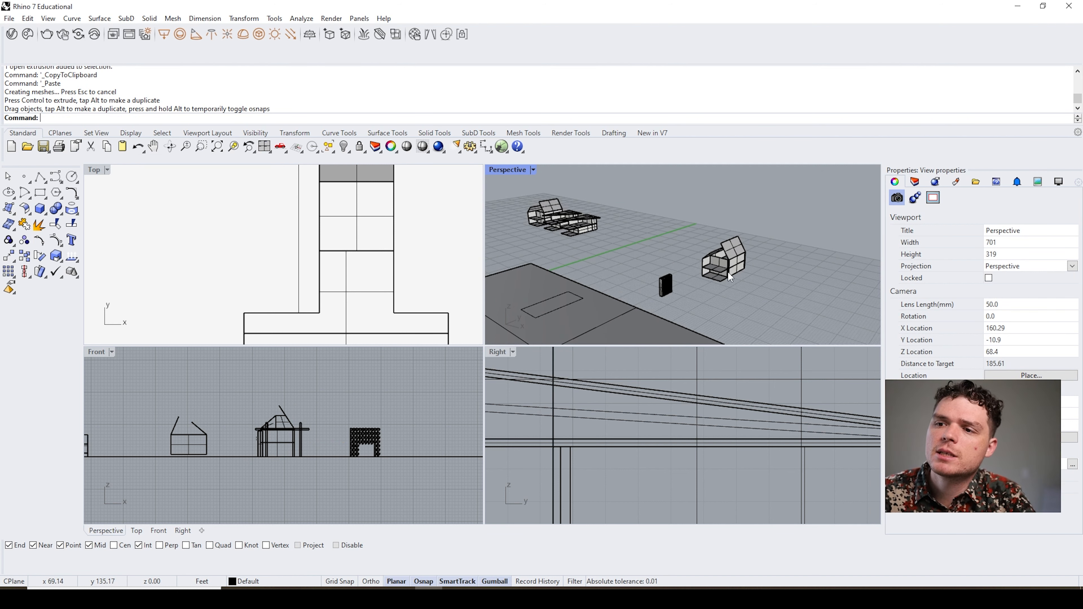
{"action": "scroll", "coordinate": [674, 257], "scroll_direction": "up", "scroll_amount": 14}
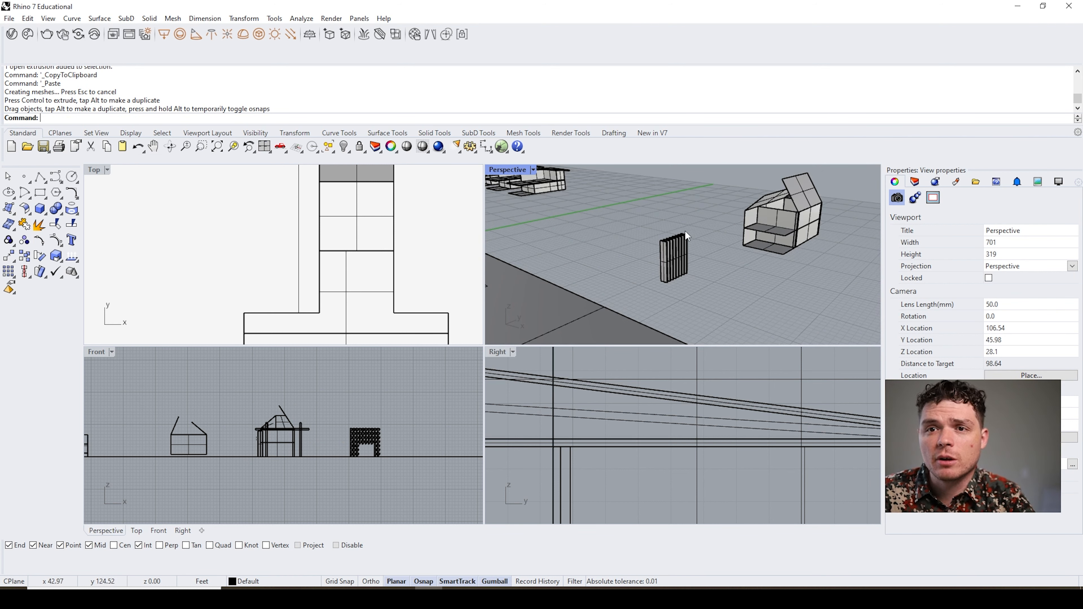
{"action": "right_click_drag", "start_coordinate": [674, 275], "coordinate": [596, 226]}
{"action": "left_click", "coordinate": [533, 169]}
{"action": "left_click", "coordinate": [585, 188]}
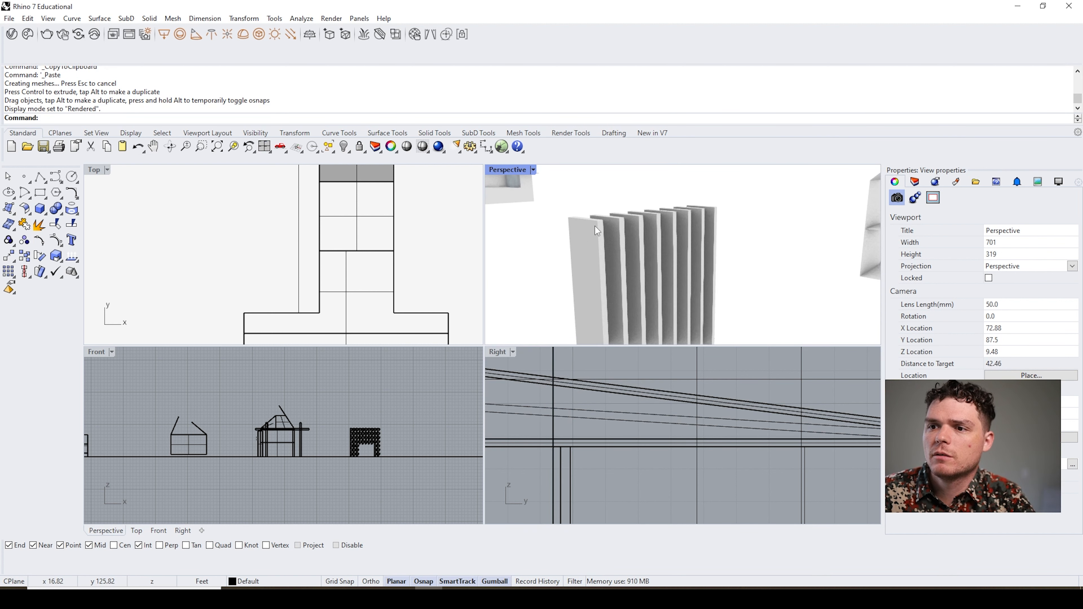
- Select the whole slat row and move it into the house's open front bay, against the side wall opposite the new posts
{"action": "scroll", "coordinate": [595, 227], "scroll_direction": "down", "scroll_amount": 5}
{"action": "left_click_drag", "start_coordinate": [569, 205], "coordinate": [658, 314]}
{"action": "right_click_drag", "start_coordinate": [685, 294], "coordinate": [784, 212]}
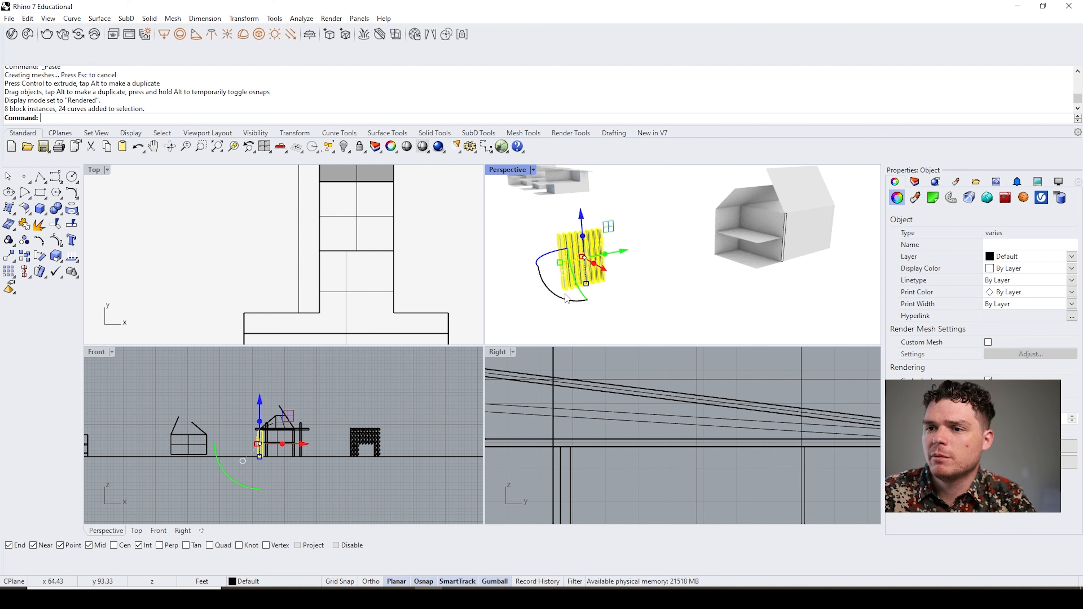
{"action": "scroll", "coordinate": [609, 283], "scroll_direction": "up", "scroll_amount": 3}
{"action": "left_click_drag", "start_coordinate": [606, 290], "coordinate": [625, 255]}
{"action": "left_click", "coordinate": [624, 255]}
{"action": "scroll", "coordinate": [772, 299], "scroll_direction": "down", "scroll_amount": 4}
{"action": "right_click_drag", "start_coordinate": [779, 300], "coordinate": [831, 222]}
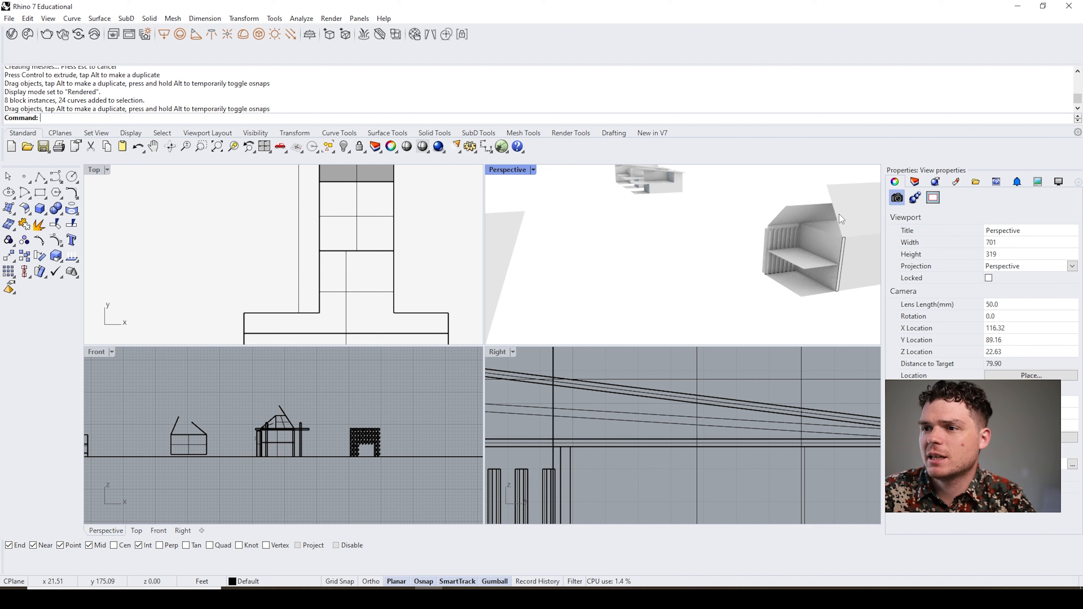
- Set the Perspective viewport's display mode to Shaded, framed on the slats in the house's open front bay
{"action": "scroll", "coordinate": [811, 222], "scroll_direction": "up", "scroll_amount": 5}
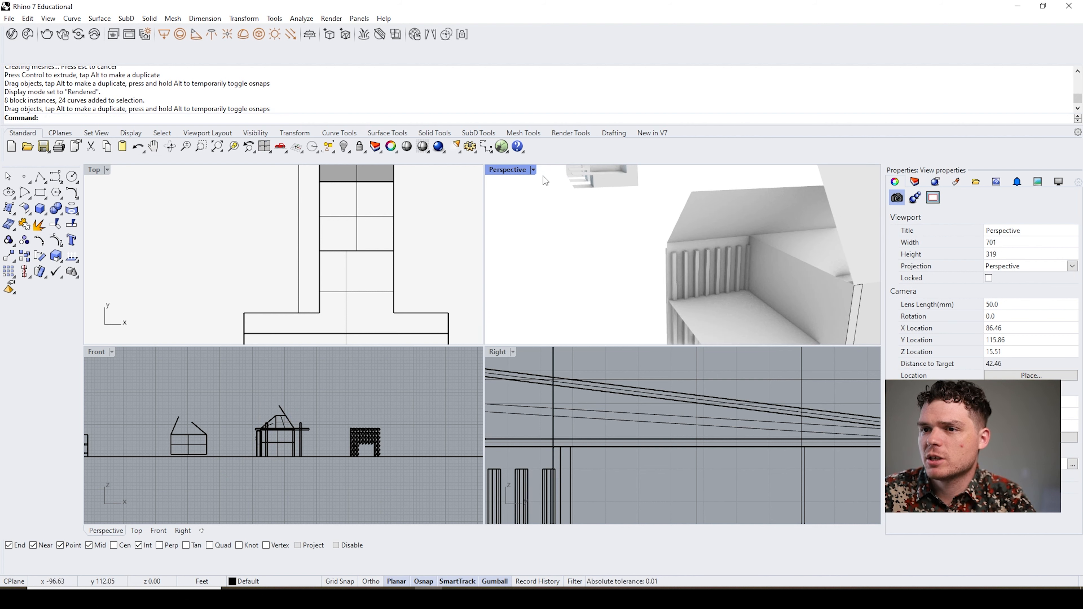
{"action": "left_click", "coordinate": [534, 169]}
{"action": "left_click", "coordinate": [512, 160]}
- Pull the front edge of the side wall behind the slats back along Y to the inner end of the slat row
{"action": "left_click", "coordinate": [687, 246]}
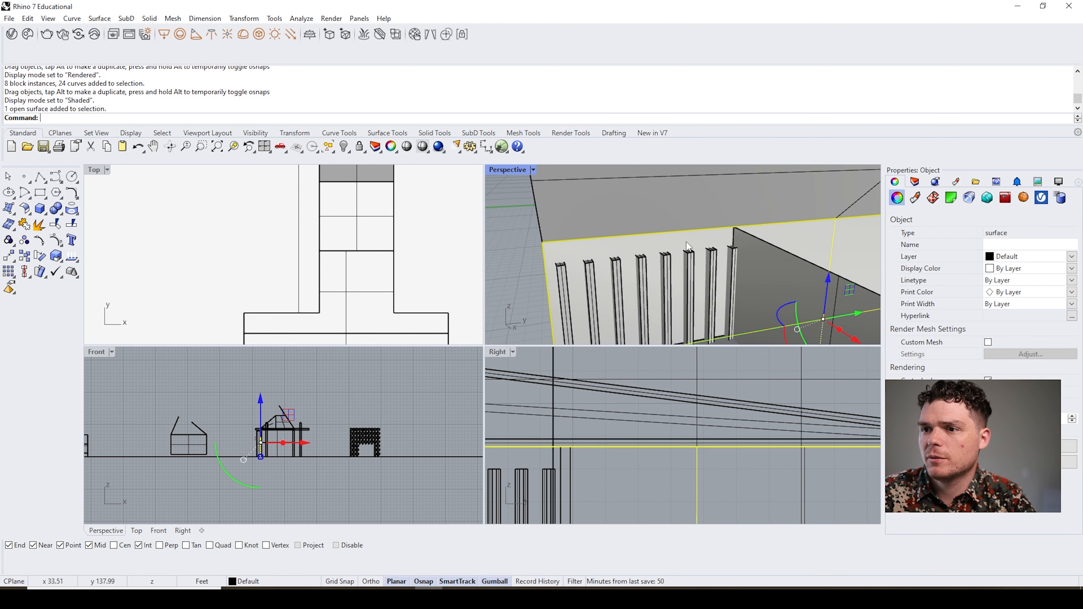
{"action": "scroll", "coordinate": [687, 243], "scroll_direction": "down", "scroll_amount": 6}
{"action": "left_click", "coordinate": [655, 216], "text": "shift"}
{"action": "left_click", "coordinate": [618, 223]}
{"action": "left_click", "coordinate": [629, 222], "text": "ctrl+shift"}
{"action": "left_click", "coordinate": [625, 274], "text": "ctrl+shift"}
{"action": "left_click_drag", "start_coordinate": [684, 281], "coordinate": [757, 272]}
- Select all eight slat block instances in the row, leaving the house surfaces unselected
{"action": "left_click", "coordinate": [562, 277]}
{"action": "scroll", "coordinate": [584, 275], "scroll_direction": "down", "scroll_amount": 6}
{"action": "right_click_drag", "start_coordinate": [588, 275], "coordinate": [687, 253]}
{"action": "scroll", "coordinate": [693, 245], "scroll_direction": "up", "scroll_amount": 8}
{"action": "left_click", "coordinate": [702, 247]}
{"action": "left_click", "coordinate": [676, 247], "text": "shift"}
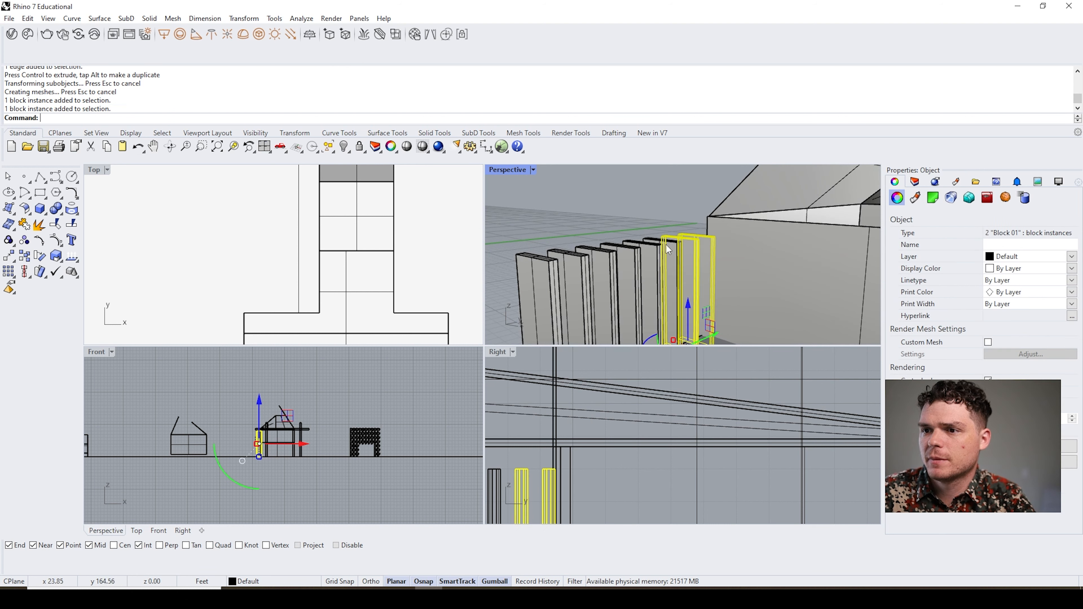
{"action": "left_click", "coordinate": [657, 246], "text": "shift"}
{"action": "left_click", "coordinate": [636, 245], "text": "shift"}
{"action": "left_click", "coordinate": [610, 250], "text": "shift"}
{"action": "left_click", "coordinate": [597, 255], "text": "shift"}
{"action": "left_click", "coordinate": [564, 258], "text": "shift"}
{"action": "left_click", "coordinate": [535, 265], "text": "shift"}
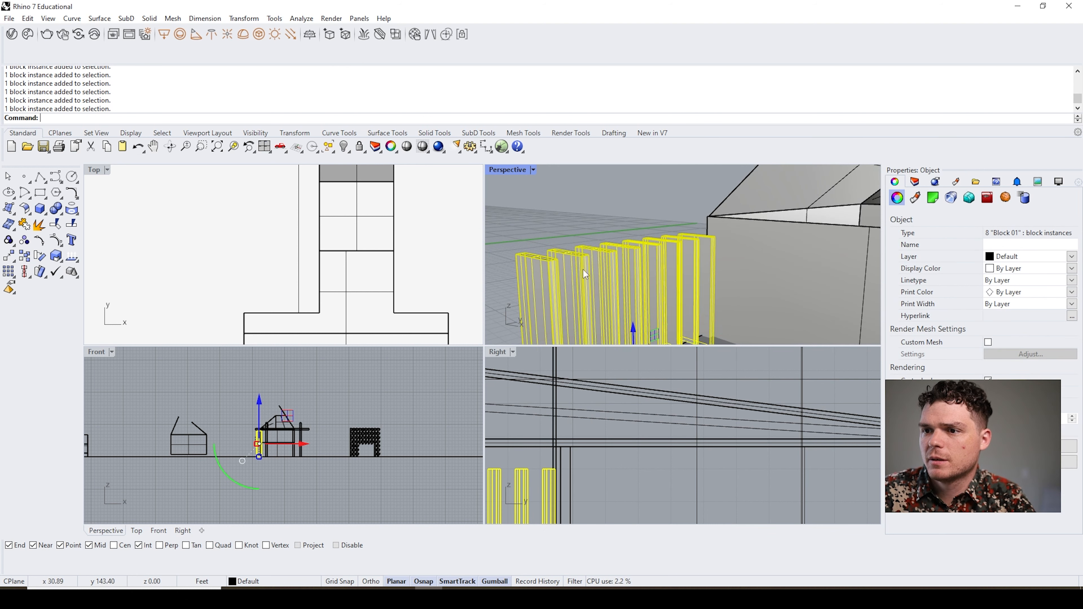
{"action": "scroll", "coordinate": [601, 283], "scroll_direction": "down", "scroll_amount": 5}
{"action": "type", "text": "scale1d"}
{"action": "key", "text": "Return"}
{"action": "scroll", "coordinate": [638, 324], "scroll_direction": "up", "scroll_amount": 5}
{"action": "scroll", "coordinate": [638, 336], "scroll_direction": "up", "scroll_amount": 7}
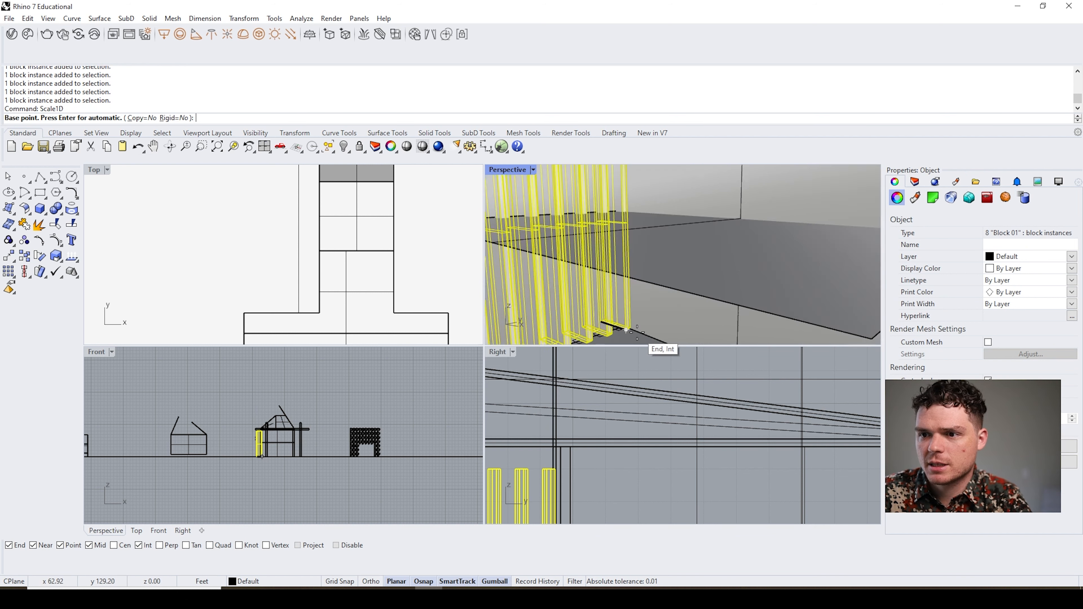
{"action": "scroll", "coordinate": [636, 335], "scroll_direction": "down", "scroll_amount": 2}
{"action": "left_click", "coordinate": [579, 301]}
{"action": "scroll", "coordinate": [554, 316], "scroll_direction": "down", "scroll_amount": 3}
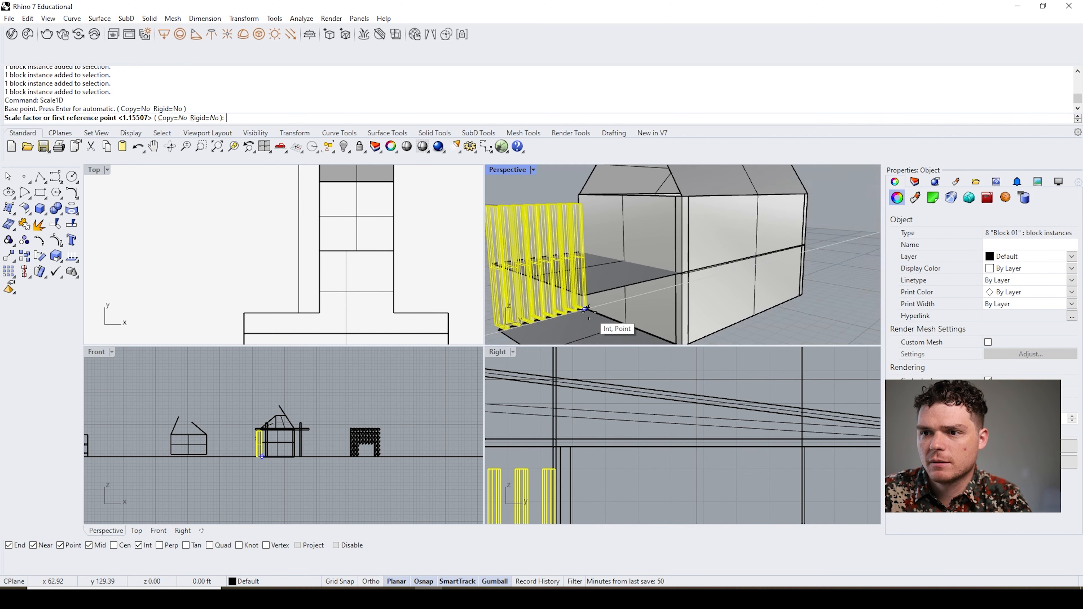
{"action": "scroll", "coordinate": [597, 214], "scroll_direction": "up", "scroll_amount": 6}
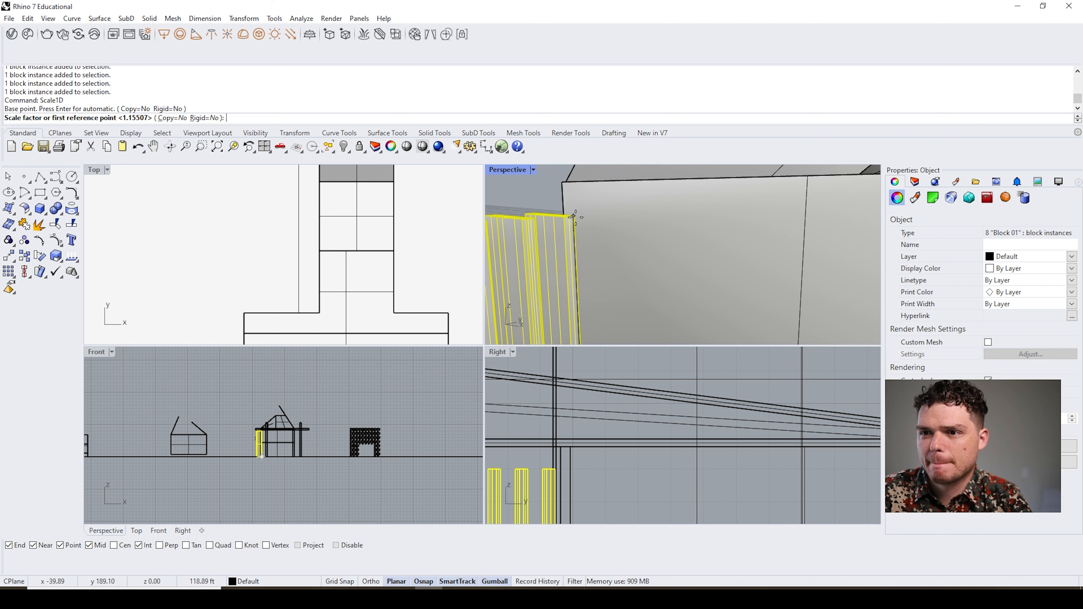
{"action": "key", "text": "Escape"}
- Stretch the selected slats vertically with Scale1D from the outermost slat's base corner, using its top corner as reference, up to the wall's top
{"action": "scroll", "coordinate": [656, 208], "scroll_direction": "down", "scroll_amount": 8}
{"action": "scroll", "coordinate": [556, 329], "scroll_direction": "up", "scroll_amount": 5}
{"action": "key", "text": "space"}
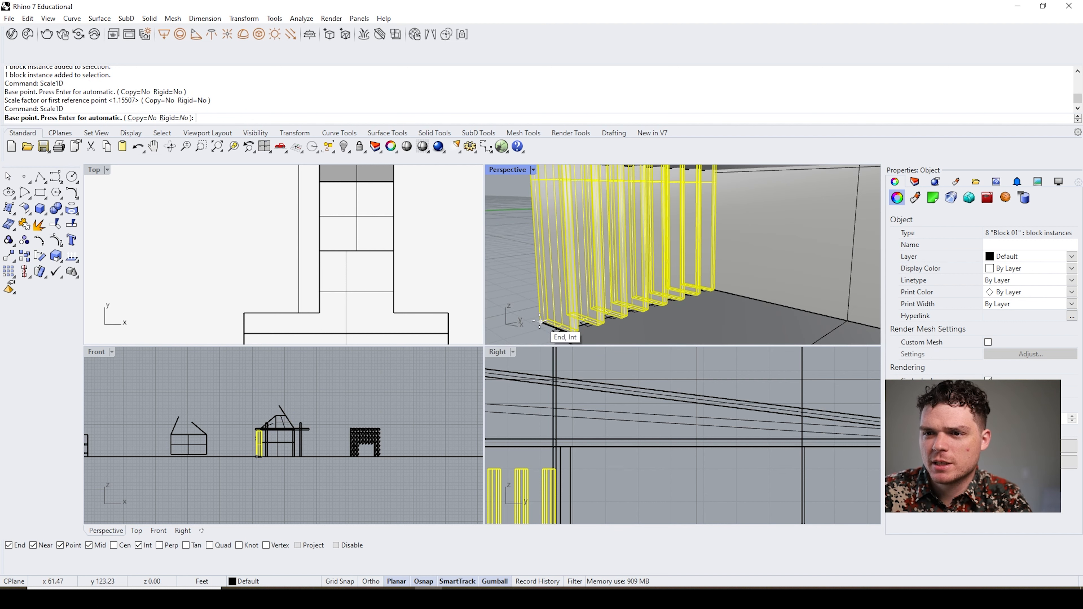
{"action": "left_click", "coordinate": [544, 326]}
{"action": "scroll", "coordinate": [614, 308], "scroll_direction": "down", "scroll_amount": 5}
{"action": "scroll", "coordinate": [569, 205], "scroll_direction": "up", "scroll_amount": 8}
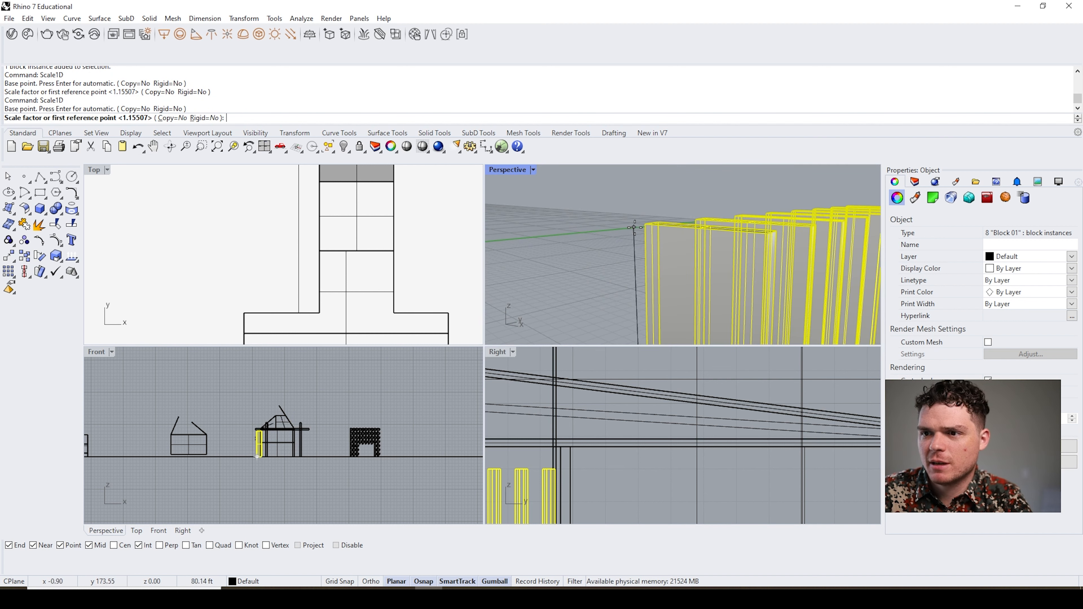
{"action": "left_click", "coordinate": [644, 225]}
{"action": "scroll", "coordinate": [644, 225], "scroll_direction": "down", "scroll_amount": 10}
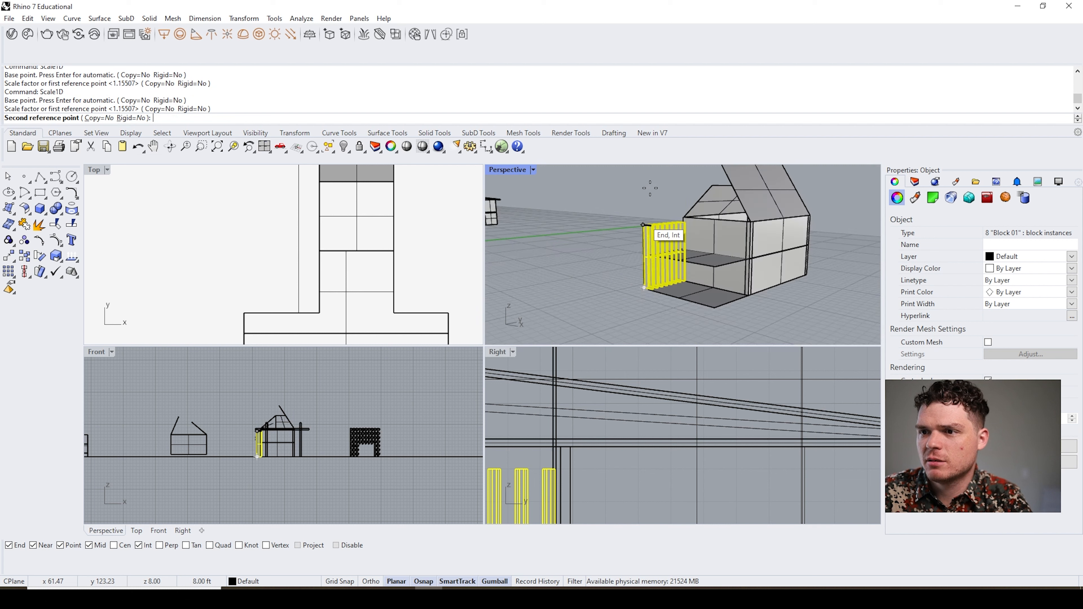
{"action": "left_click", "coordinate": [694, 215]}
{"action": "key", "text": "Escape"}
{"action": "scroll", "coordinate": [704, 212], "scroll_direction": "up", "scroll_amount": 5}
{"action": "left_click", "coordinate": [651, 236]}
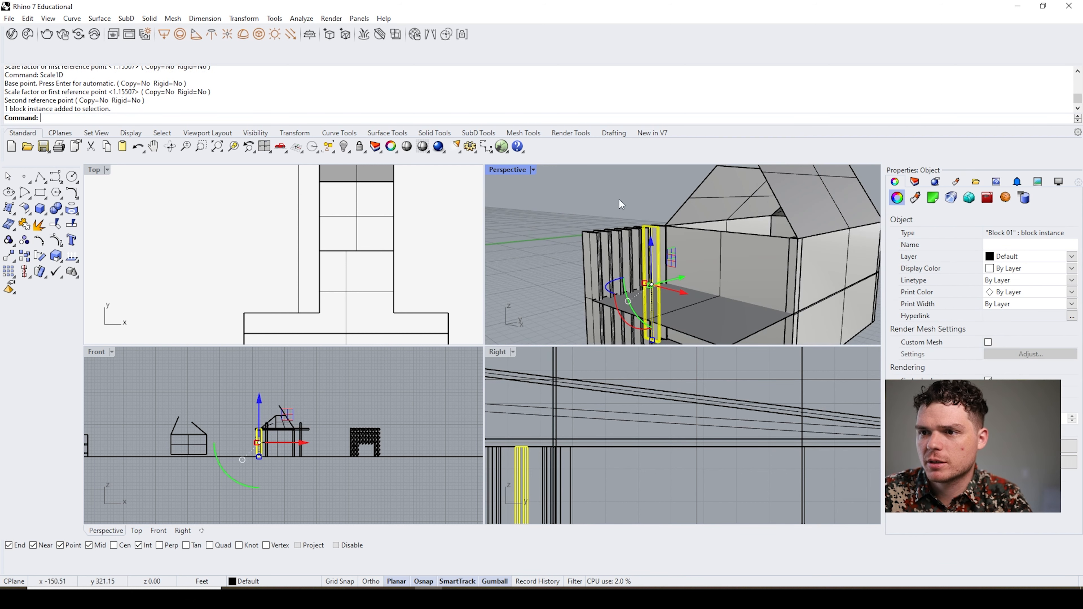
{"action": "left_click", "coordinate": [636, 213]}
- Extrude the sloping front edge of the roof plane above the slats 4" along Y to form a narrow strip
{"action": "scroll", "coordinate": [668, 241], "scroll_direction": "down", "scroll_amount": 4}
{"action": "right_click_drag", "start_coordinate": [668, 241], "coordinate": [668, 251]}
{"action": "scroll", "coordinate": [645, 229], "scroll_direction": "up", "scroll_amount": 7}
{"action": "scroll", "coordinate": [668, 251], "scroll_direction": "down", "scroll_amount": 2}
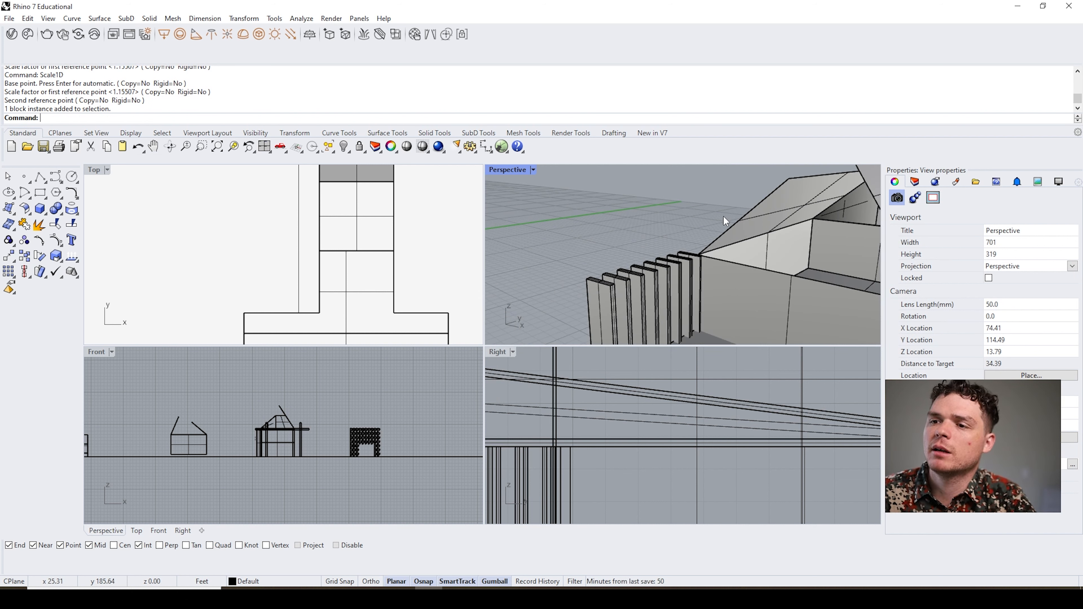
{"action": "mouse_move", "coordinate": [727, 224]}
{"action": "right_mouse_down"}
{"action": "mouse_move", "coordinate": [730, 238]}
{"action": "mouse_move", "coordinate": [716, 222]}
{"action": "right_mouse_up"}
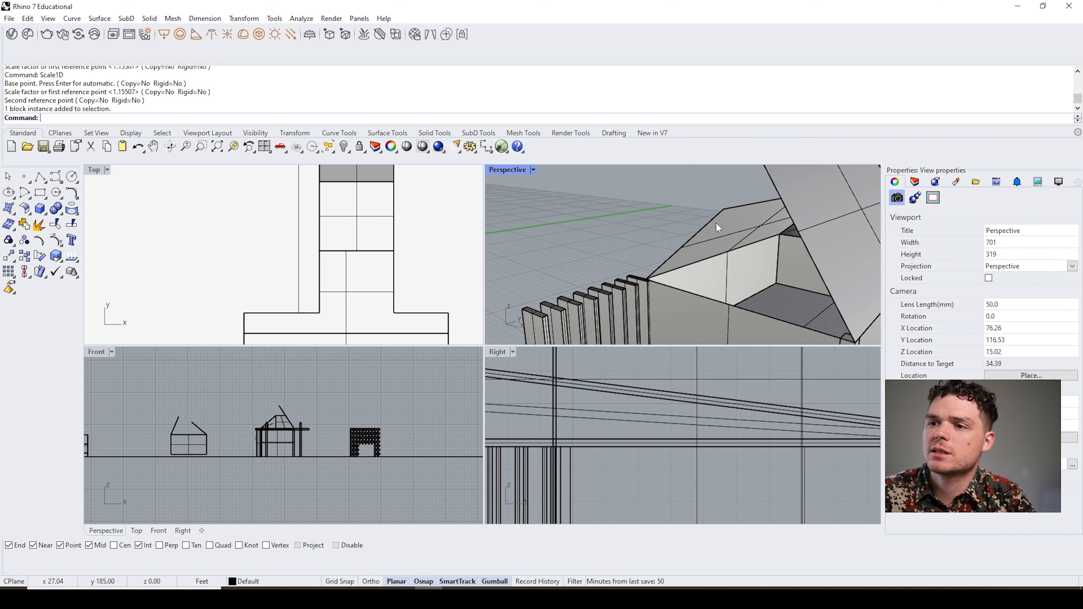
{"action": "scroll", "coordinate": [693, 224], "scroll_direction": "up", "scroll_amount": 2}
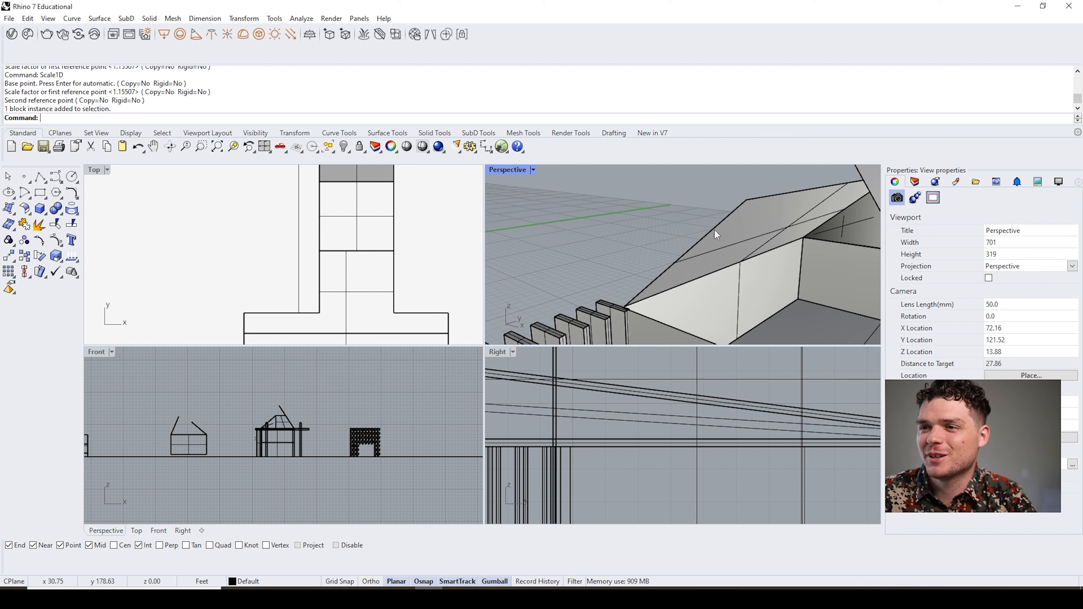
{"action": "left_click", "coordinate": [715, 230], "text": "ctrl+shift"}
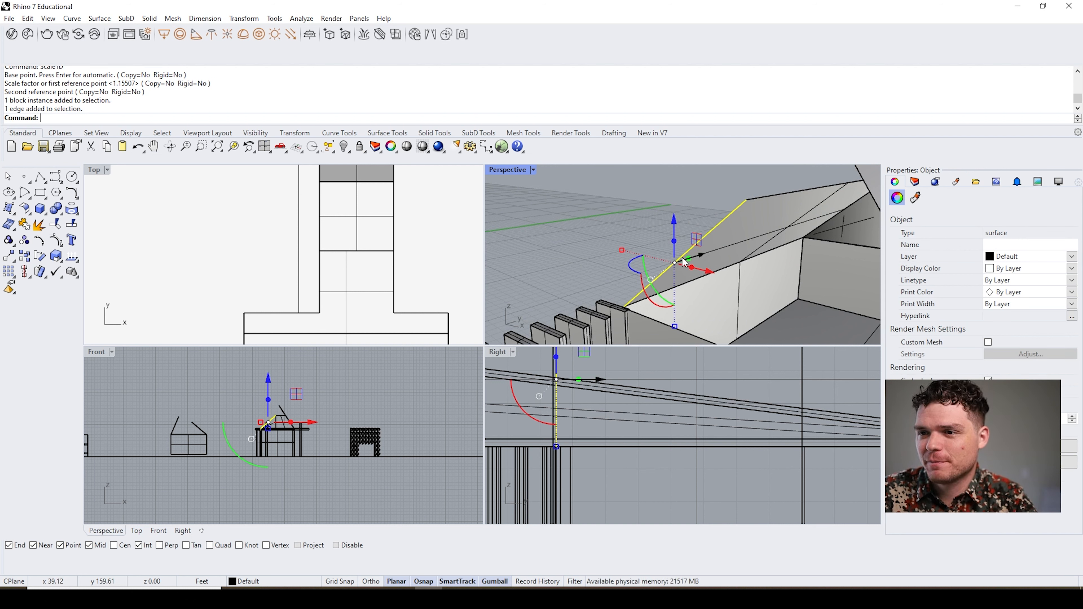
{"action": "left_click_drag", "start_coordinate": [688, 264], "coordinate": [576, 294]}
{"action": "type", "text": "4"}
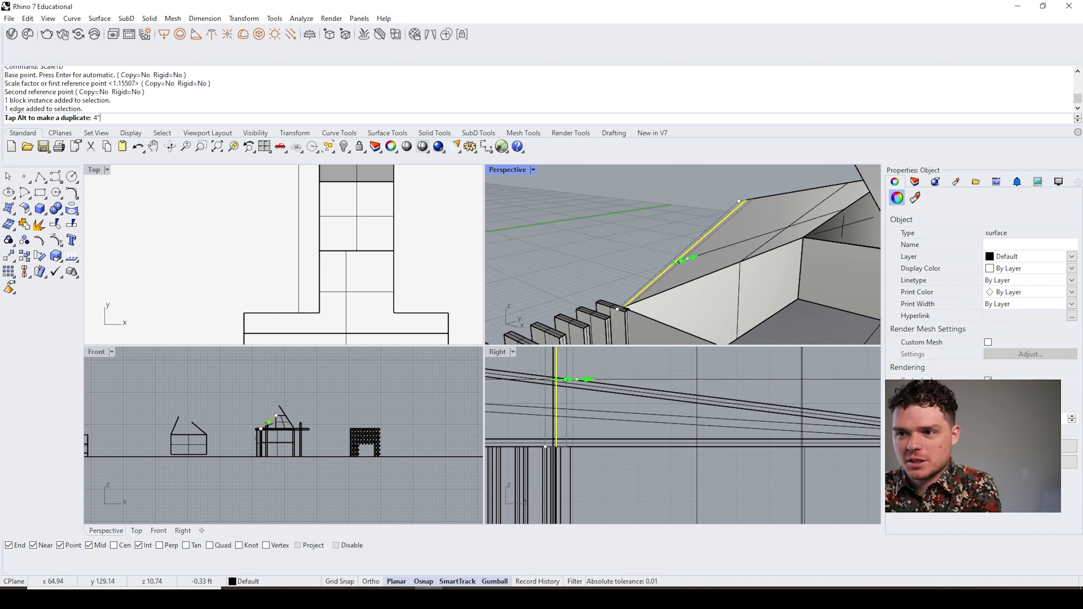
{"action": "type", "text": "\""}
{"action": "key", "text": "Return"}
{"action": "key", "text": "Escape"}
- Select the narrow strip on the roof edge and extrude it a short distance along X into a solid rafter
{"action": "scroll", "coordinate": [748, 226], "scroll_direction": "up", "scroll_amount": 3}
{"action": "left_click", "coordinate": [707, 191]}
{"action": "left_click", "coordinate": [702, 200]}
{"action": "left_click", "coordinate": [701, 195]}
{"action": "left_click", "coordinate": [694, 205]}
{"action": "left_click", "coordinate": [694, 205]}
{"action": "left_click", "coordinate": [730, 206]}
{"action": "left_click", "coordinate": [699, 210]}
{"action": "left_click", "coordinate": [700, 206]}
{"action": "left_click", "coordinate": [685, 216]}
{"action": "left_click", "coordinate": [686, 215]}
{"action": "left_click", "coordinate": [682, 213]}
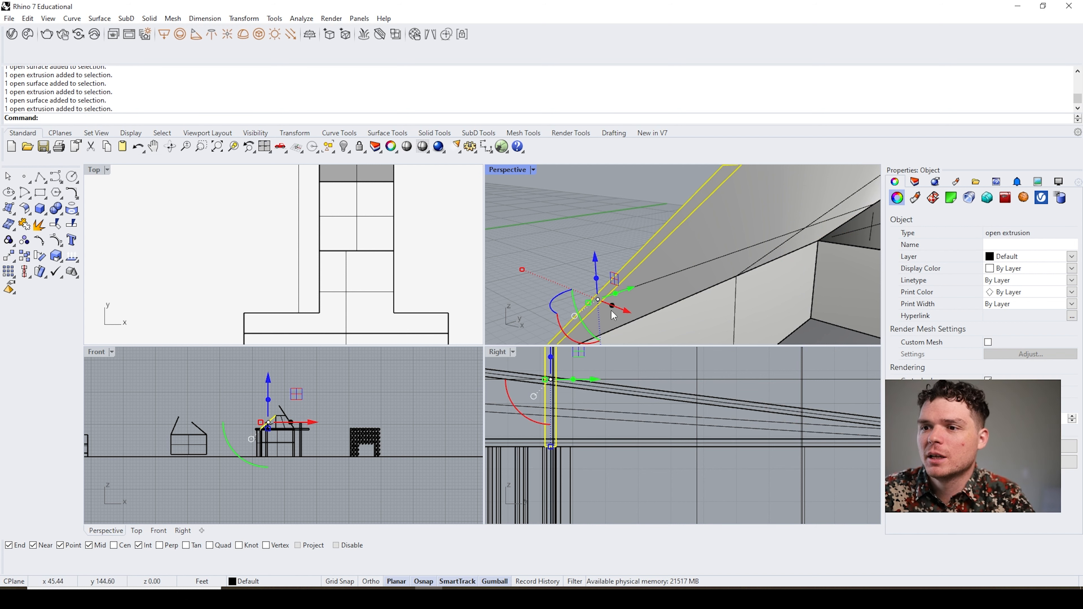
{"action": "scroll", "coordinate": [680, 253], "scroll_direction": "down", "scroll_amount": 2}
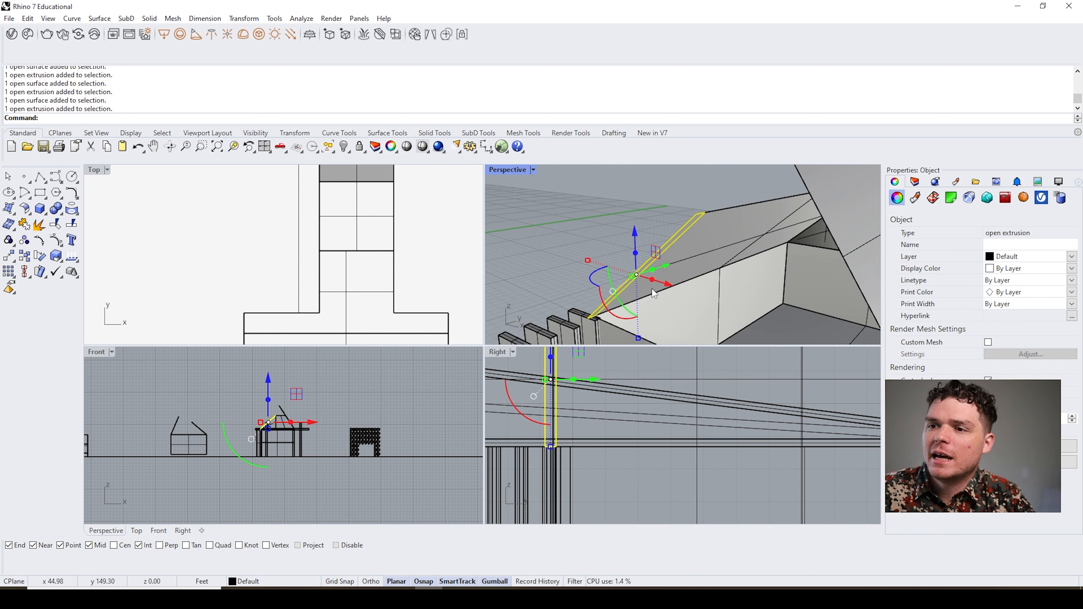
{"action": "left_click_drag", "start_coordinate": [650, 282], "coordinate": [658, 291]}
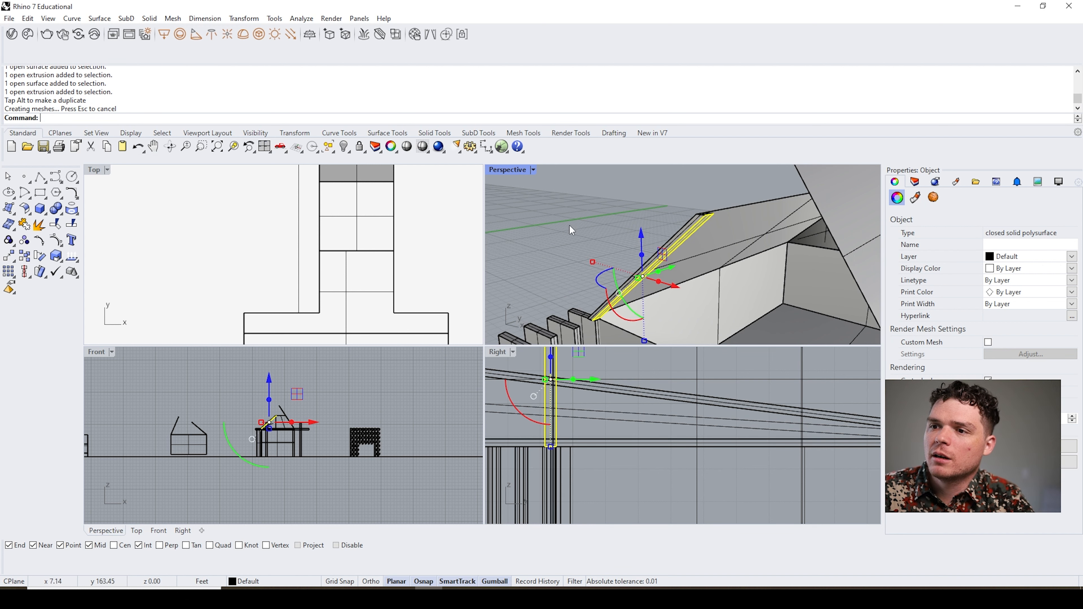
{"action": "key", "text": "Escape"}
{"action": "scroll", "coordinate": [716, 229], "scroll_direction": "up", "scroll_amount": 2}
{"action": "scroll", "coordinate": [713, 226], "scroll_direction": "down", "scroll_amount": 2}
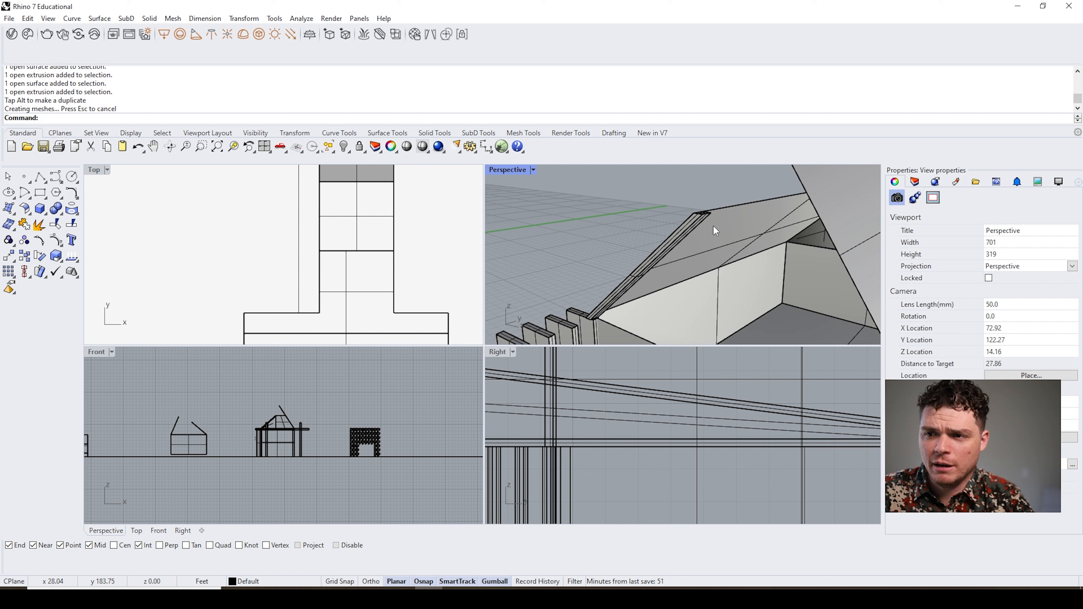
- Duplicate the solid rafter in place and move the copy a short distance outward along Y
{"action": "left_click", "coordinate": [696, 223]}
{"action": "scroll", "coordinate": [695, 223], "scroll_direction": "down", "scroll_amount": 3}
{"action": "key", "text": "ctrl+c"}
{"action": "key", "text": "ctrl+v"}
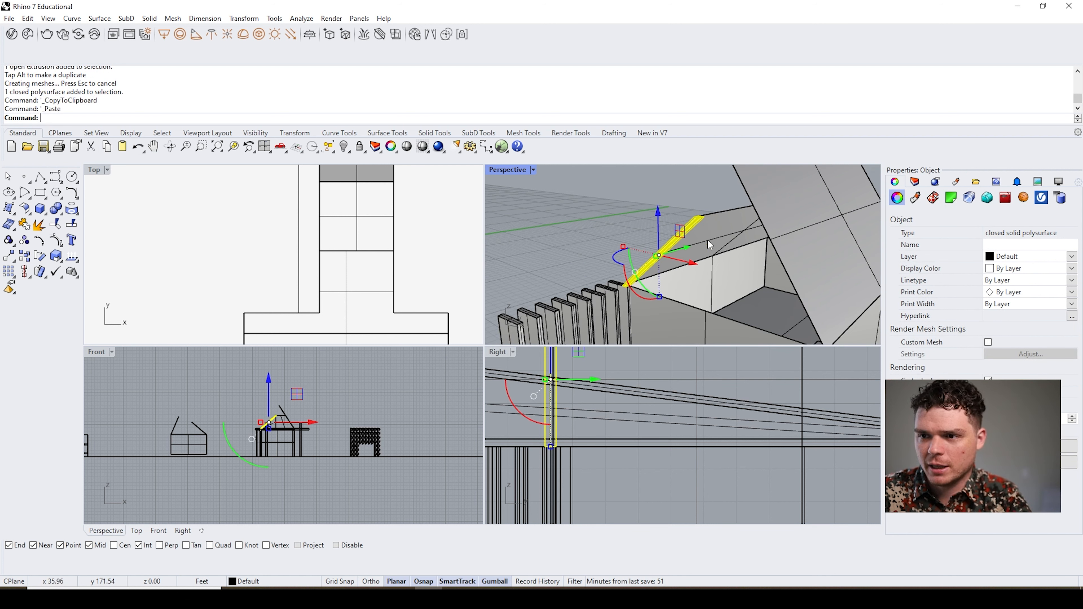
{"action": "left_click_drag", "start_coordinate": [692, 246], "coordinate": [676, 251]}
{"action": "scroll", "coordinate": [697, 218], "scroll_direction": "up", "scroll_amount": 3}
{"action": "scroll", "coordinate": [699, 220], "scroll_direction": "up", "scroll_amount": 2}
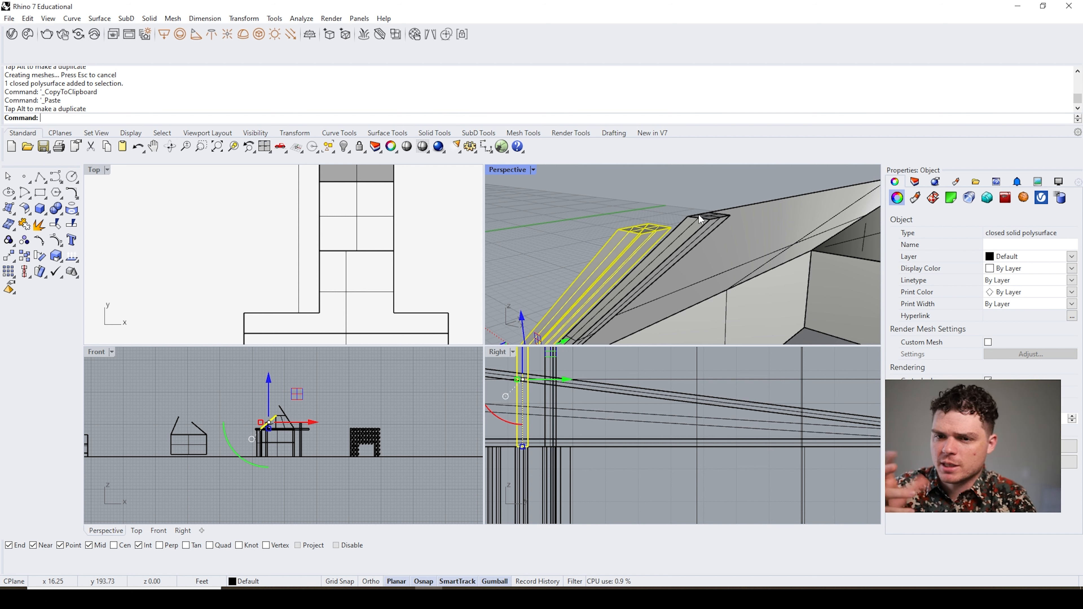
{"action": "scroll", "coordinate": [700, 219], "scroll_direction": "down", "scroll_amount": 3}
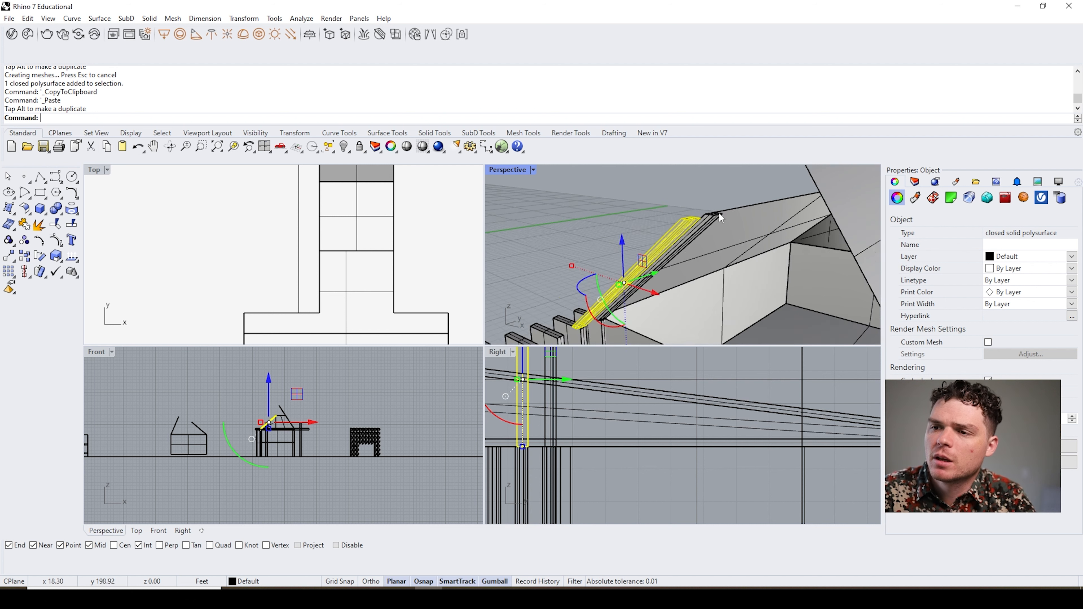
- Try to add another rafter copy, spaced outward along Y from the previous one
{"action": "key", "text": "ctrl+c"}
{"action": "key", "text": "ctrl+v"}
{"action": "mouse_move", "coordinate": [694, 249]}
{"action": "left_mouse_down"}
{"action": "mouse_move", "coordinate": [653, 258]}
{"action": "mouse_move", "coordinate": [676, 253]}
{"action": "left_mouse_up"}
{"action": "key", "text": "ctrl+v"}
- Undo the rafter copies and the extrusion along X, back to the flat strip on the roof edge
{"action": "key", "text": "ctrl+z"}
{"action": "key", "text": "ctrl+z"}
{"action": "key", "text": "ctrl+z"}
{"action": "key", "text": "ctrl+z"}
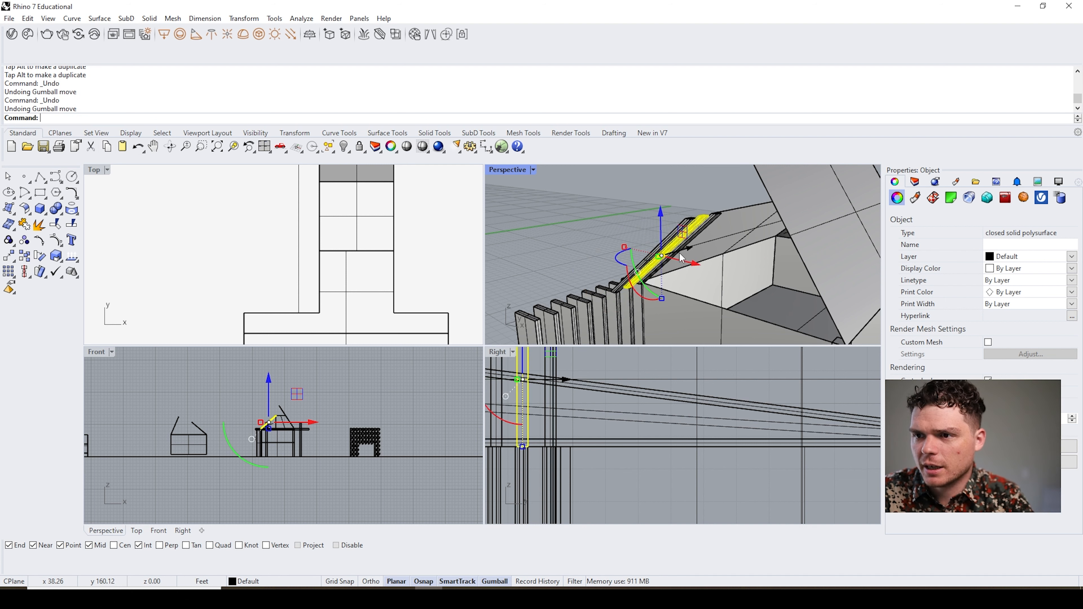
{"action": "key", "text": "Escape"}
{"action": "right_click_drag", "start_coordinate": [722, 211], "coordinate": [696, 220]}
{"action": "left_click", "coordinate": [696, 221]}
{"action": "key", "text": "Delete"}
{"action": "key", "text": "ctrl+z"}
{"action": "key", "text": "ctrl+z"}
{"action": "key", "text": "ctrl+z"}
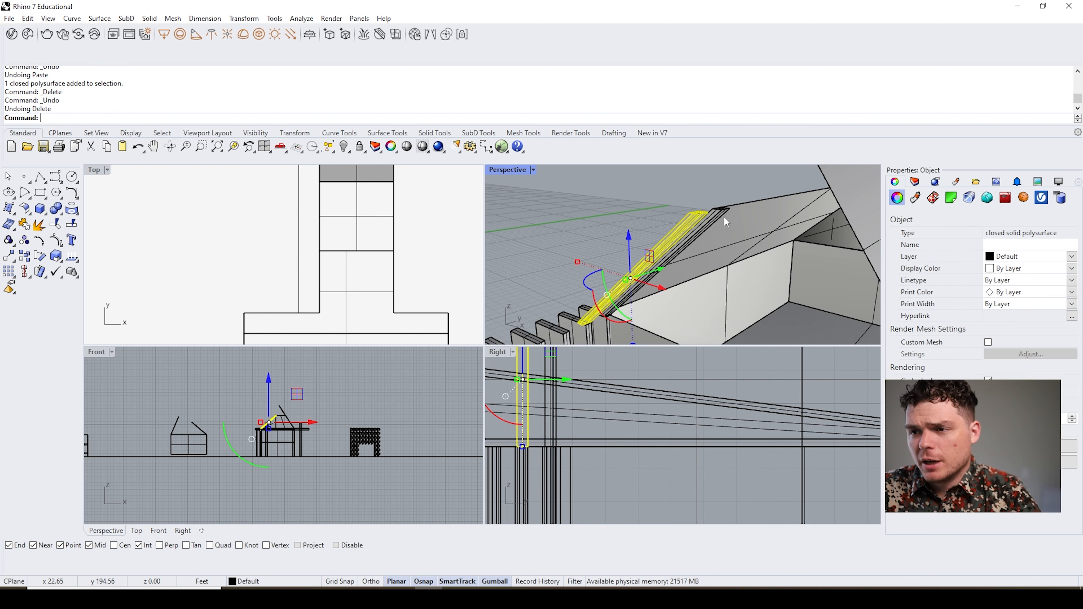
{"action": "key", "text": "ctrl+z"}
{"action": "key", "text": "Escape"}
- Offset the flat roof-edge strip into a solid rafter with OffsetSrf at distance 1 with Solid=Yes, flipping the direction to the roof's underside
{"action": "scroll", "coordinate": [689, 212], "scroll_direction": "up", "scroll_amount": 6}
{"action": "left_click", "coordinate": [633, 208]}
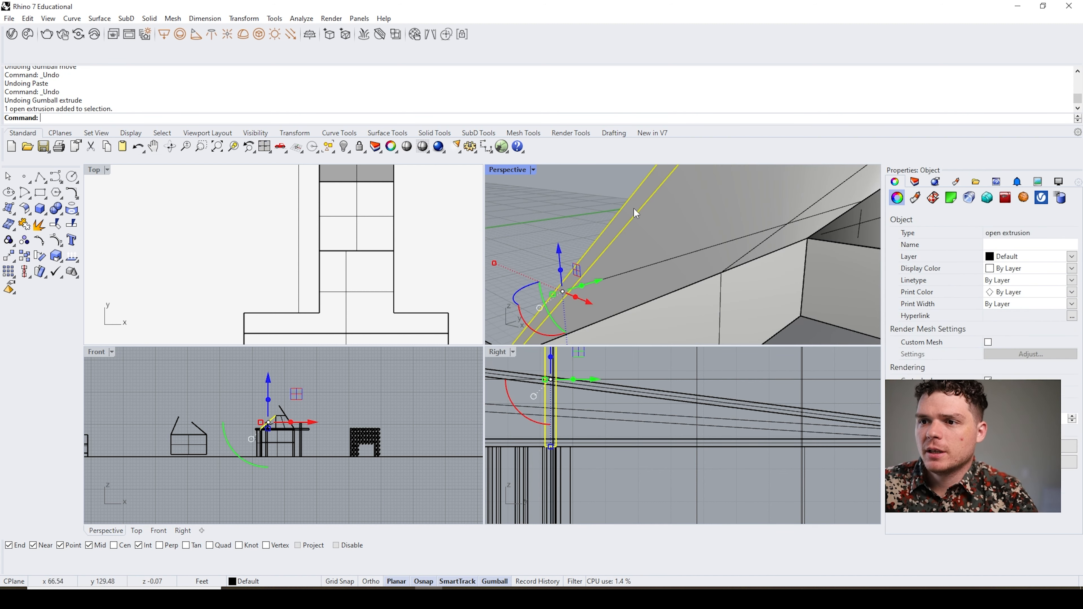
{"action": "type", "text": "Offset"}
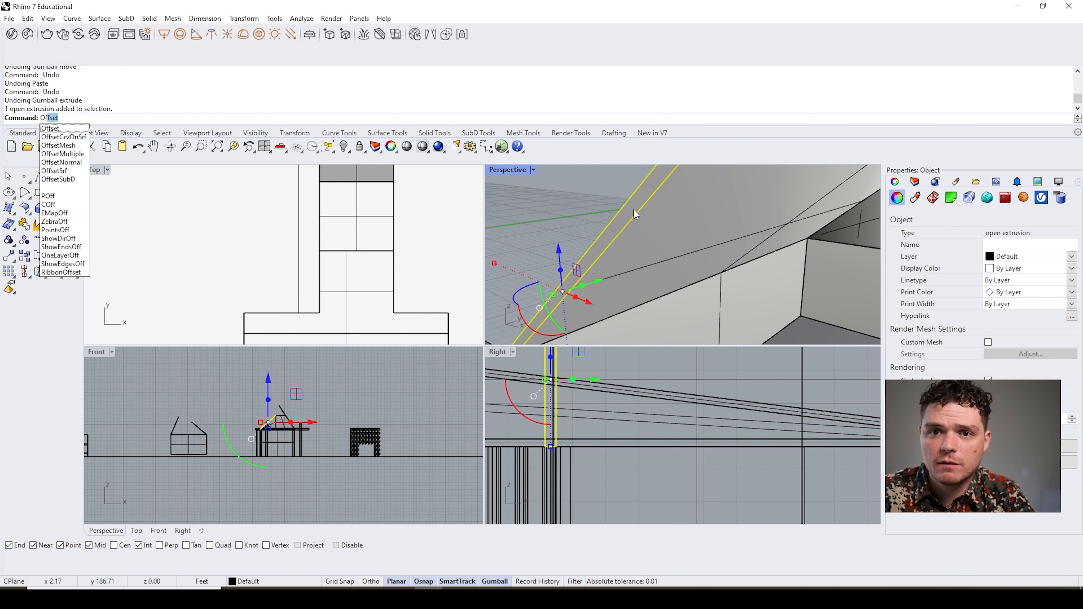
{"action": "type", "text": "Srf"}
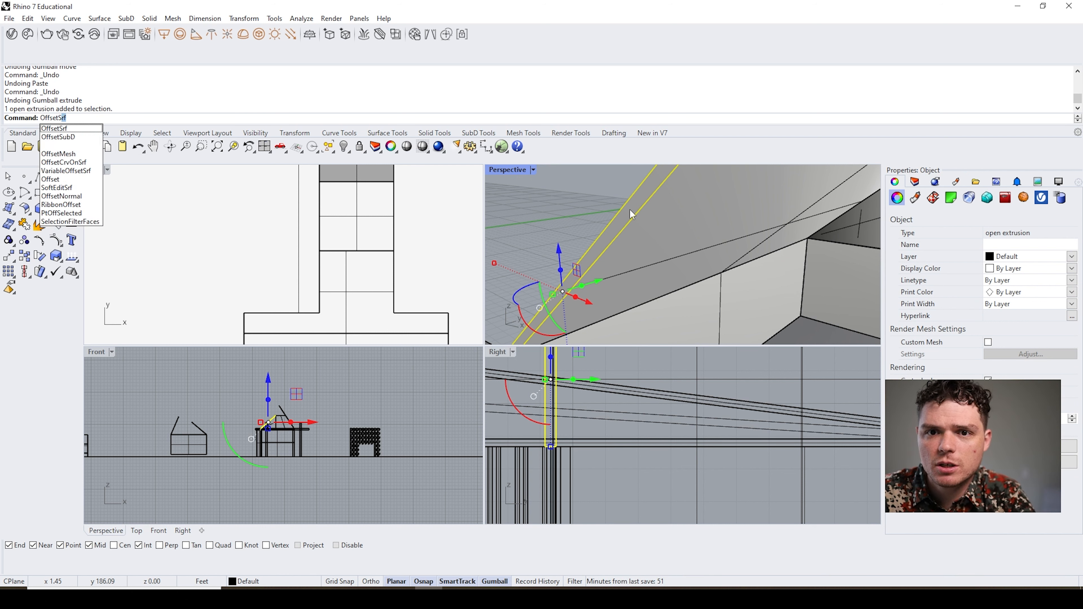
{"action": "key", "text": "Return"}
{"action": "scroll", "coordinate": [634, 214], "scroll_direction": "down", "scroll_amount": 1}
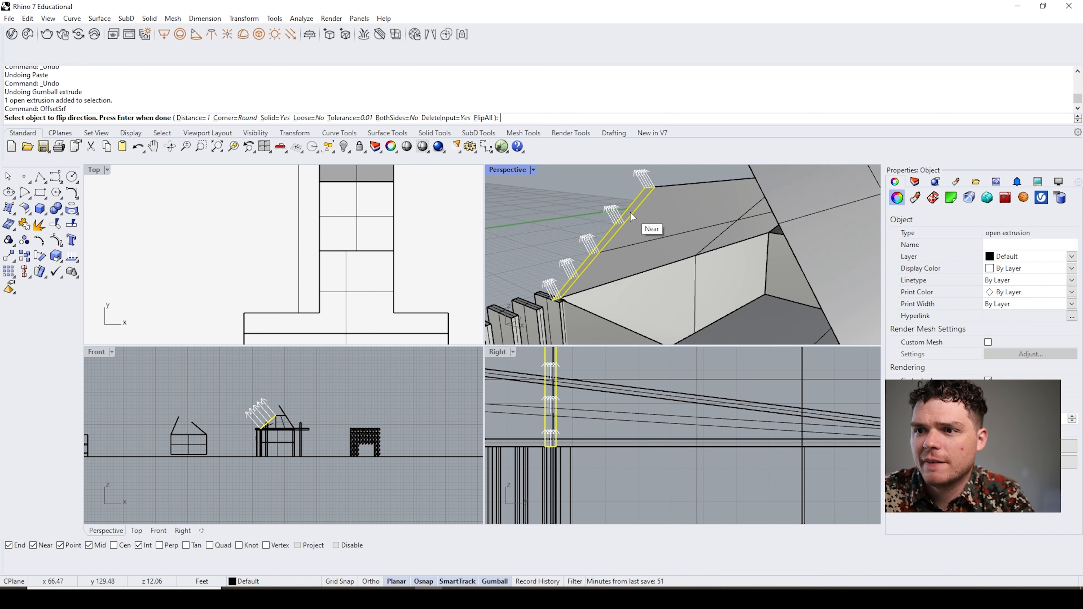
{"action": "scroll", "coordinate": [636, 215], "scroll_direction": "up", "scroll_amount": 2}
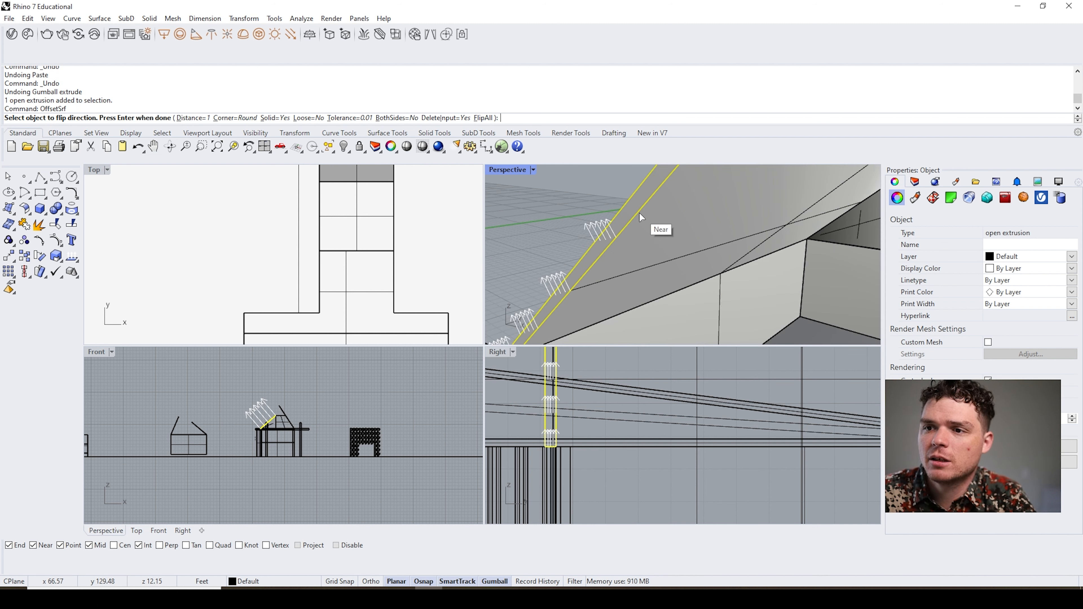
{"action": "left_click", "coordinate": [640, 213]}
{"action": "left_click", "coordinate": [634, 211]}
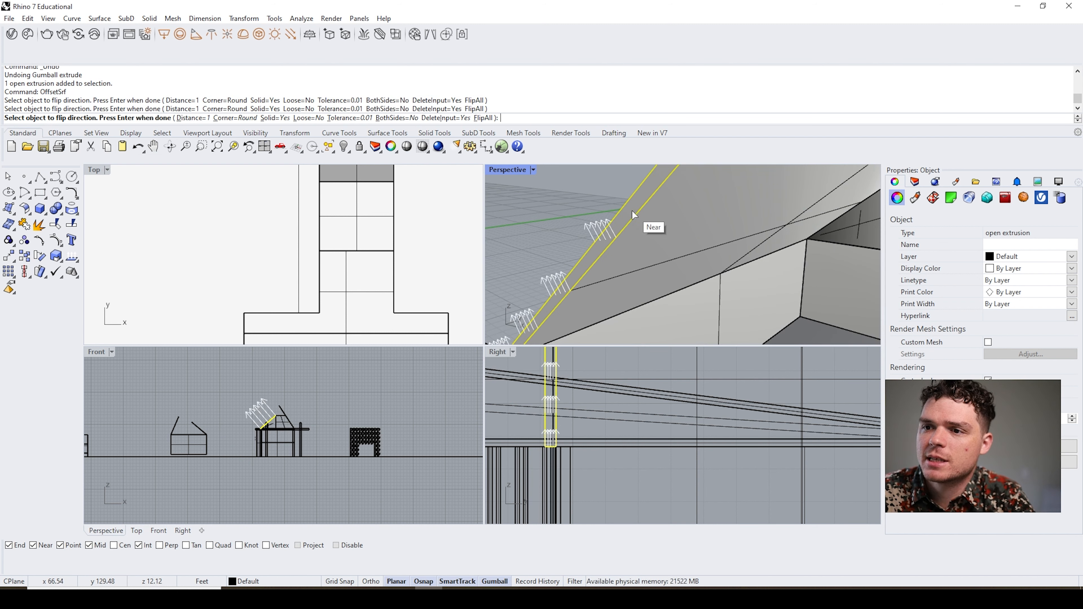
{"action": "left_click", "coordinate": [633, 213]}
{"action": "key", "text": "Return"}
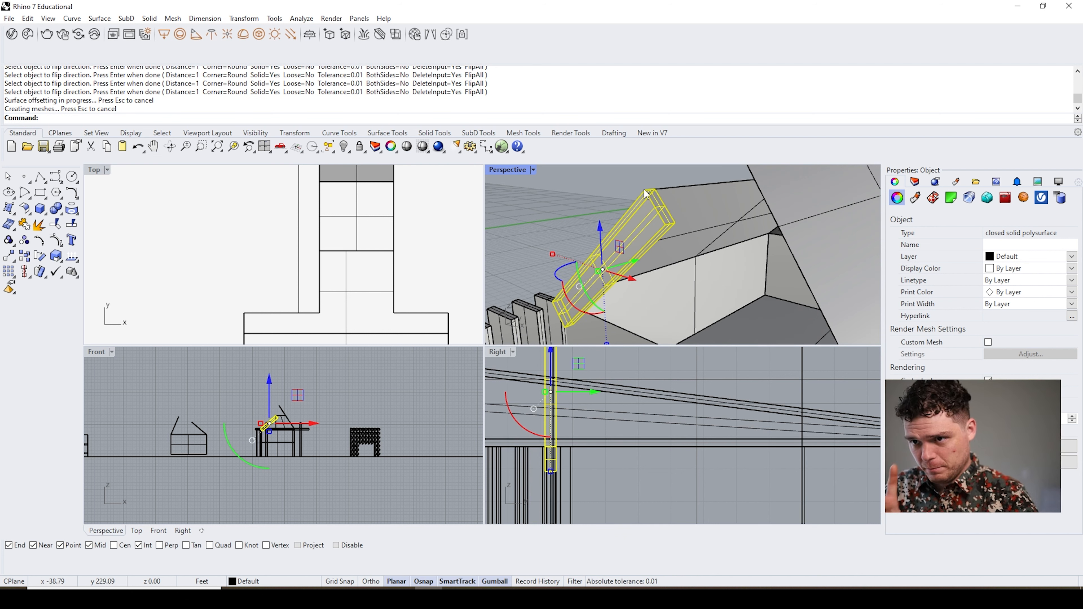
- Try to move the narrow lower face of the solid rafter, and undo the move
{"action": "right_click_drag", "start_coordinate": [645, 193], "coordinate": [727, 256]}
{"action": "right_click_drag", "start_coordinate": [667, 274], "coordinate": [618, 227]}
{"action": "scroll", "coordinate": [845, 230], "scroll_direction": "up", "scroll_amount": 5}
{"action": "key", "text": "Escape"}
{"action": "left_click", "coordinate": [627, 235]}
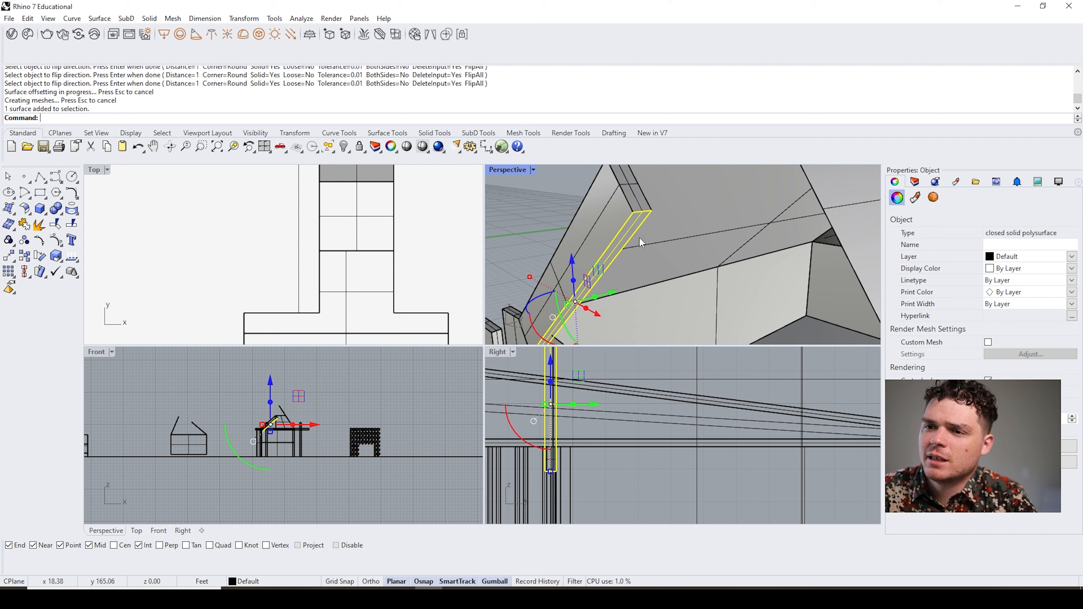
{"action": "right_click_drag", "start_coordinate": [641, 243], "coordinate": [623, 314]}
{"action": "left_click_drag", "start_coordinate": [625, 300], "coordinate": [623, 299]}
{"action": "key", "text": "ctrl+z"}
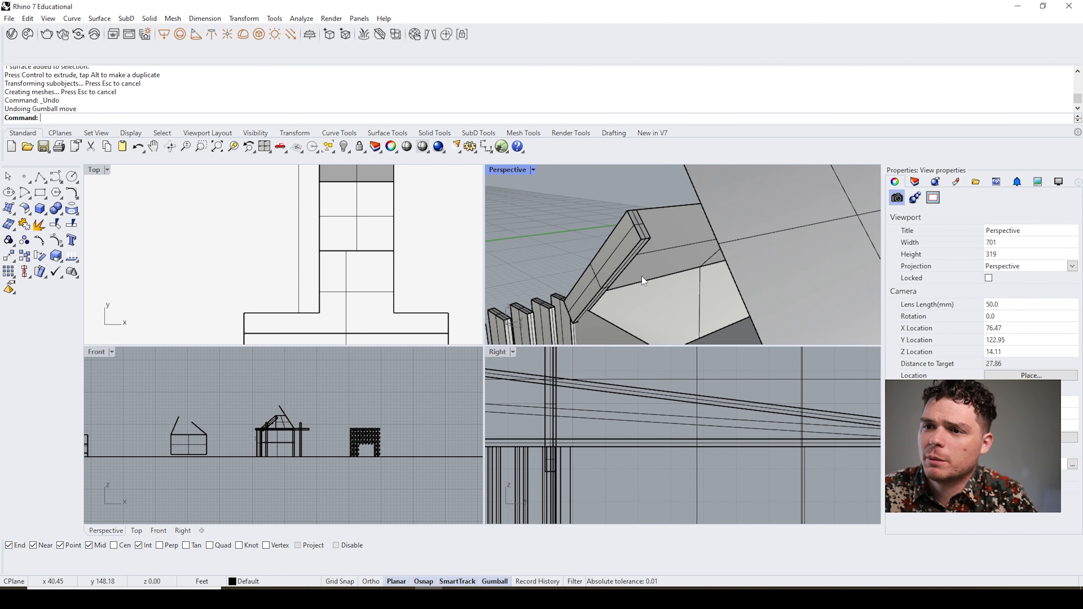
- Move the solid rafter's narrow lower face up toward the roof to make the rafter shallower
{"action": "right_click_drag", "start_coordinate": [640, 257], "coordinate": [645, 248]}
{"action": "left_click", "coordinate": [644, 247]}
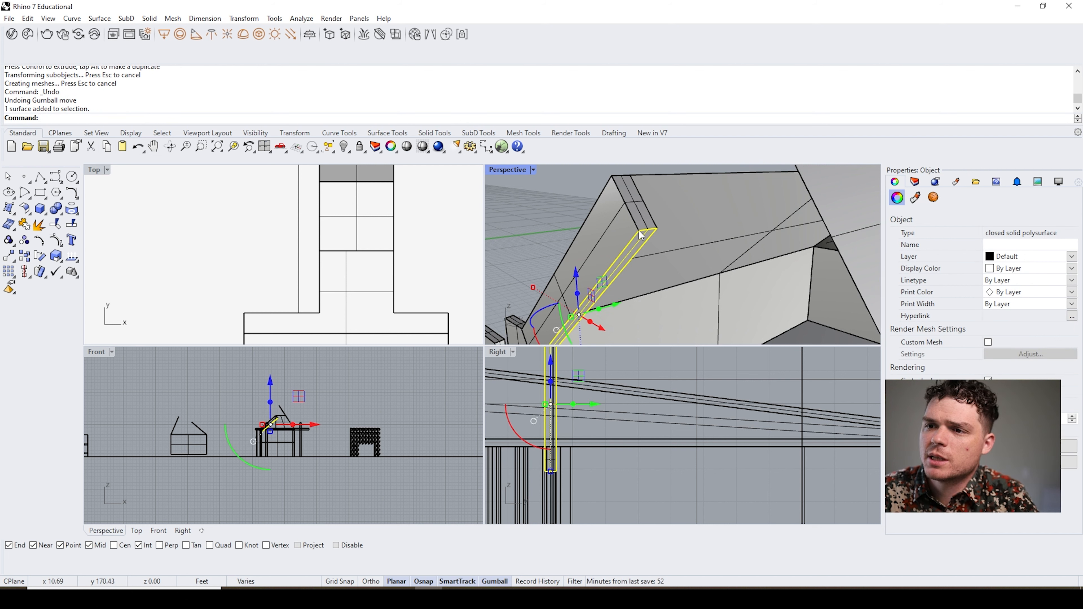
{"action": "left_click_drag", "start_coordinate": [640, 235], "coordinate": [633, 210]}
{"action": "left_click", "coordinate": [575, 176]}
{"action": "scroll", "coordinate": [716, 215], "scroll_direction": "down", "scroll_amount": 8}
- Array the rafter linearly as 10 items, starting at its upper corner and spaced about 0.85 ft outward over the slats
{"action": "left_click", "coordinate": [679, 223]}
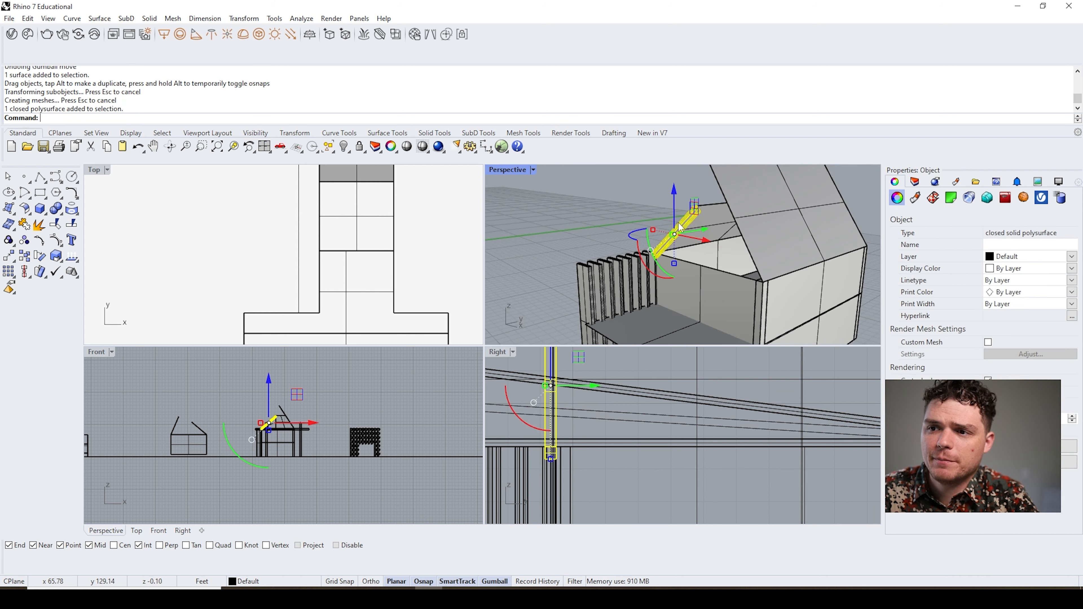
{"action": "scroll", "coordinate": [714, 201], "scroll_direction": "up", "scroll_amount": 2}
{"action": "type", "text": "ArrayLinear"}
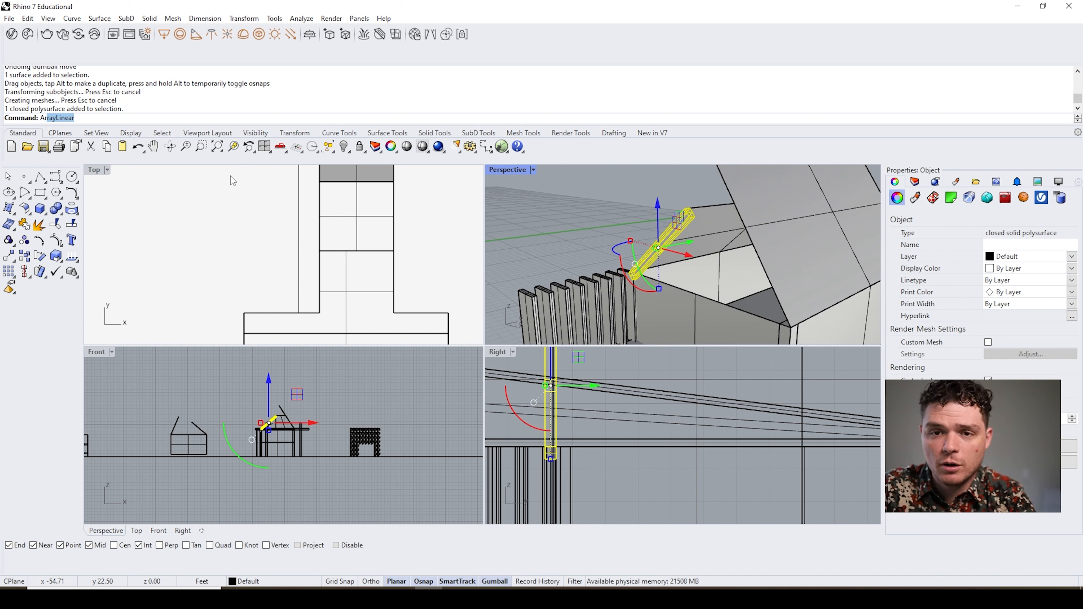
{"action": "key", "text": "Return"}
{"action": "scroll", "coordinate": [230, 176], "scroll_direction": "up", "scroll_amount": 2}
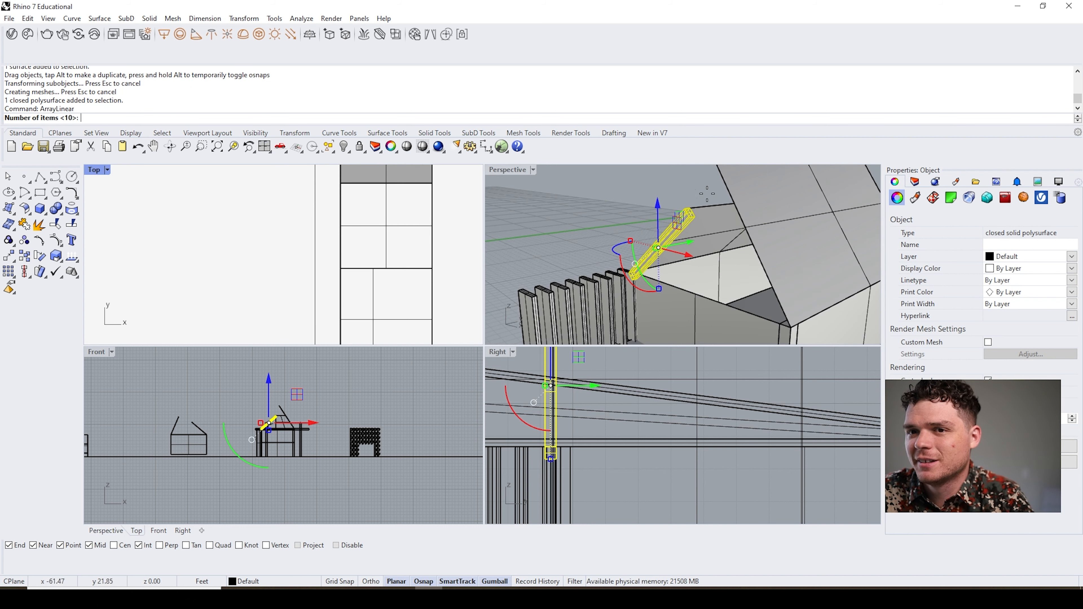
{"action": "scroll", "coordinate": [687, 210], "scroll_direction": "up", "scroll_amount": 3}
{"action": "left_click", "coordinate": [687, 210]}
{"action": "scroll", "coordinate": [682, 211], "scroll_direction": "up", "scroll_amount": 3}
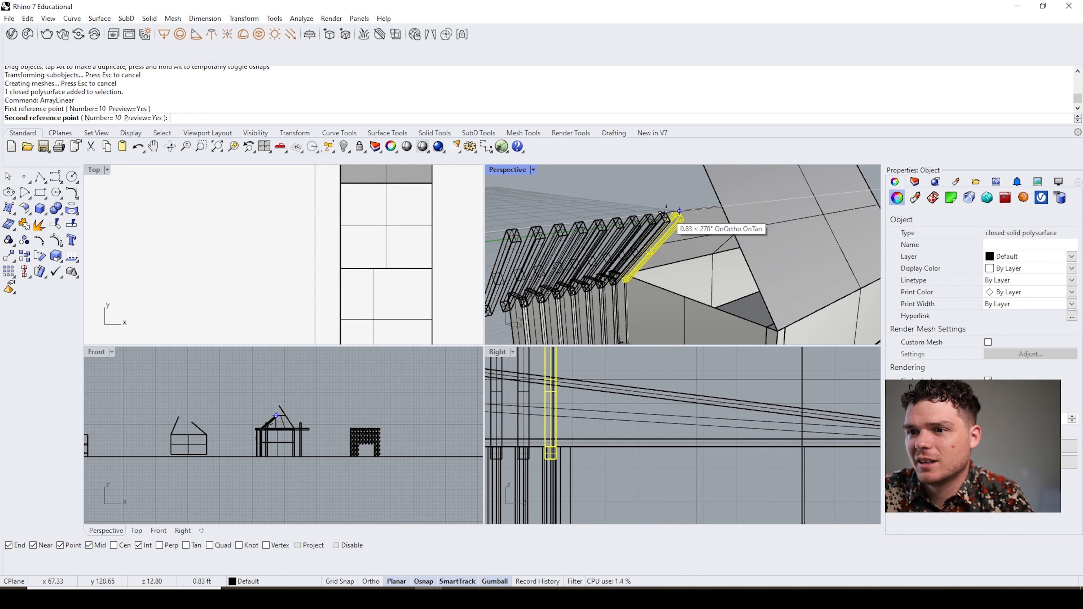
{"action": "scroll", "coordinate": [683, 211], "scroll_direction": "up", "scroll_amount": 2}
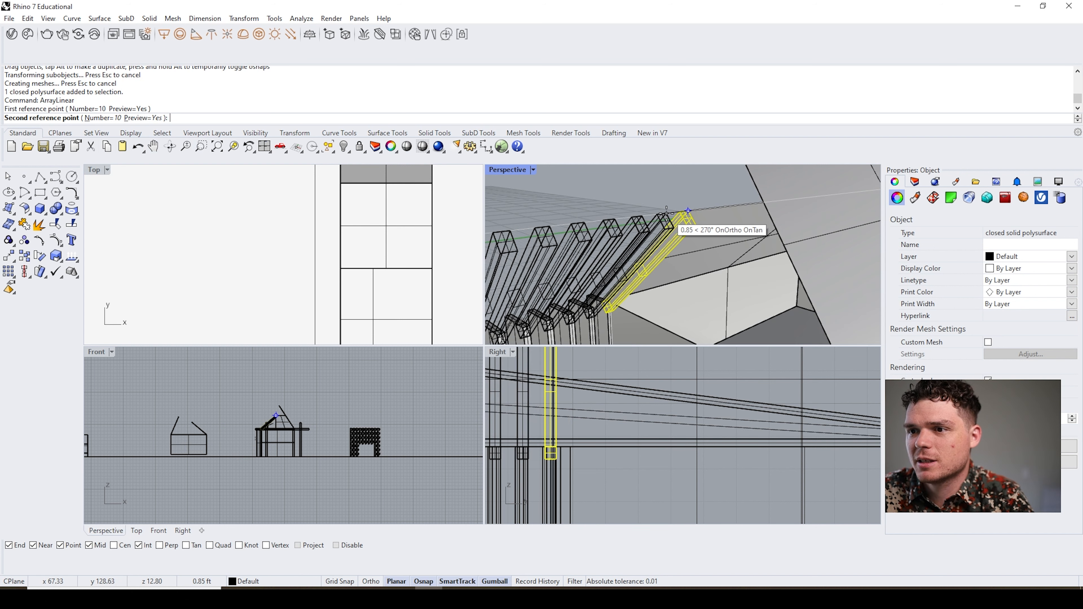
{"action": "left_click", "coordinate": [667, 213]}
- Delete the outermost rafter copy at the outer end of the slat screen
{"action": "scroll", "coordinate": [667, 213], "scroll_direction": "down", "scroll_amount": 8}
{"action": "left_click", "coordinate": [598, 209]}
{"action": "scroll", "coordinate": [598, 226], "scroll_direction": "up", "scroll_amount": 2}
{"action": "left_click", "coordinate": [610, 243]}
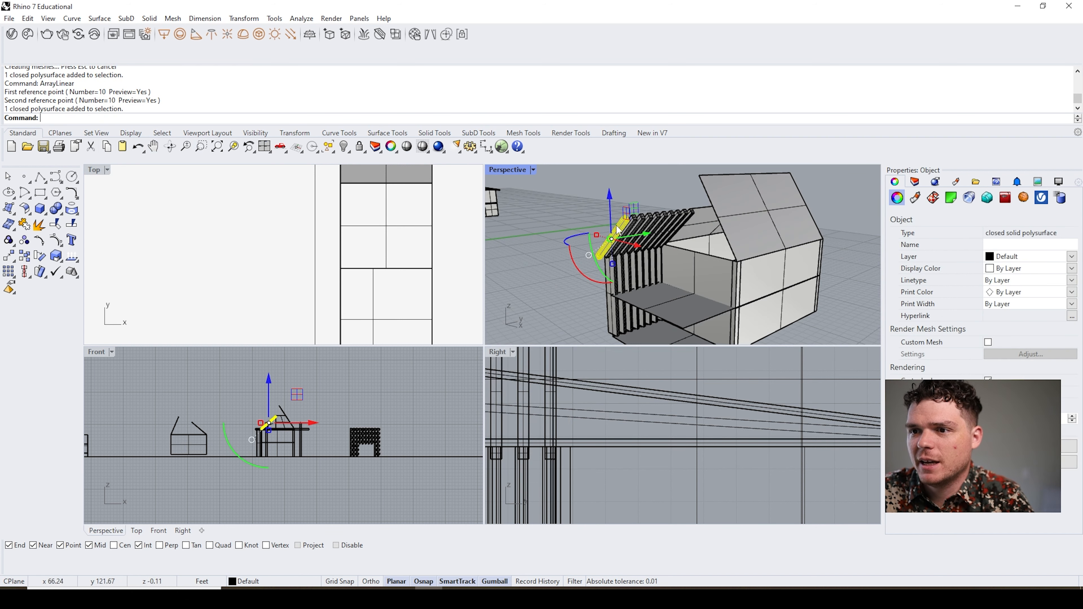
{"action": "key", "text": "Delete"}
- Switch the Perspective viewport to Rendered display mode and view the rafters and slats
{"action": "scroll", "coordinate": [580, 220], "scroll_direction": "down", "scroll_amount": 5}
{"action": "left_click", "coordinate": [534, 170]}
{"action": "left_click", "coordinate": [555, 175]}
{"action": "scroll", "coordinate": [574, 201], "scroll_direction": "up", "scroll_amount": 3}
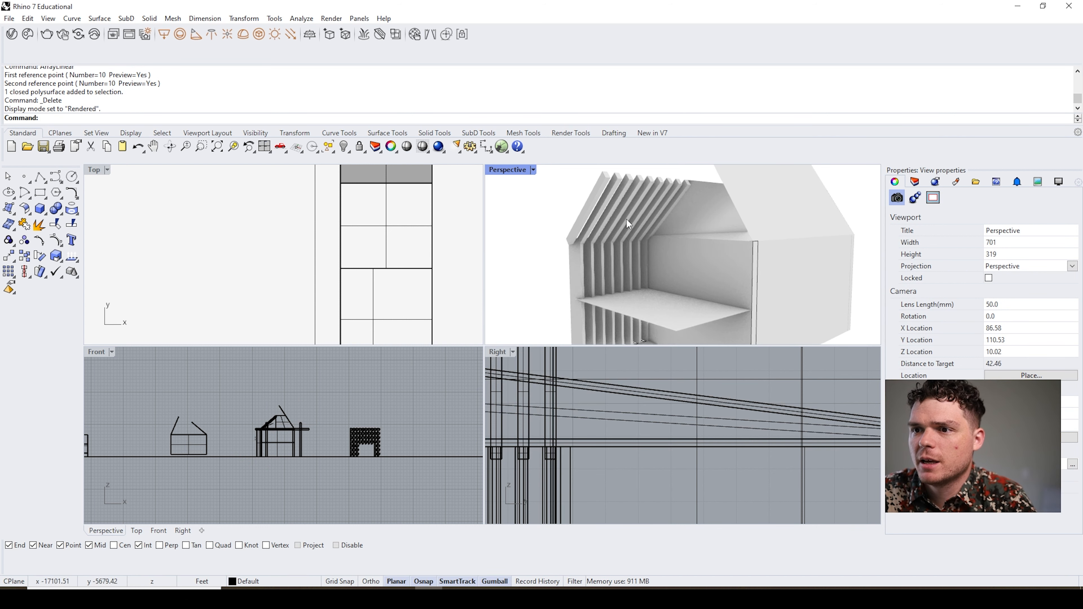
{"action": "scroll", "coordinate": [573, 201], "scroll_direction": "down", "scroll_amount": 3}
- Select all the slats and rafters together and assign them a new Custom material
{"action": "left_click_drag", "start_coordinate": [567, 195], "coordinate": [664, 331]}
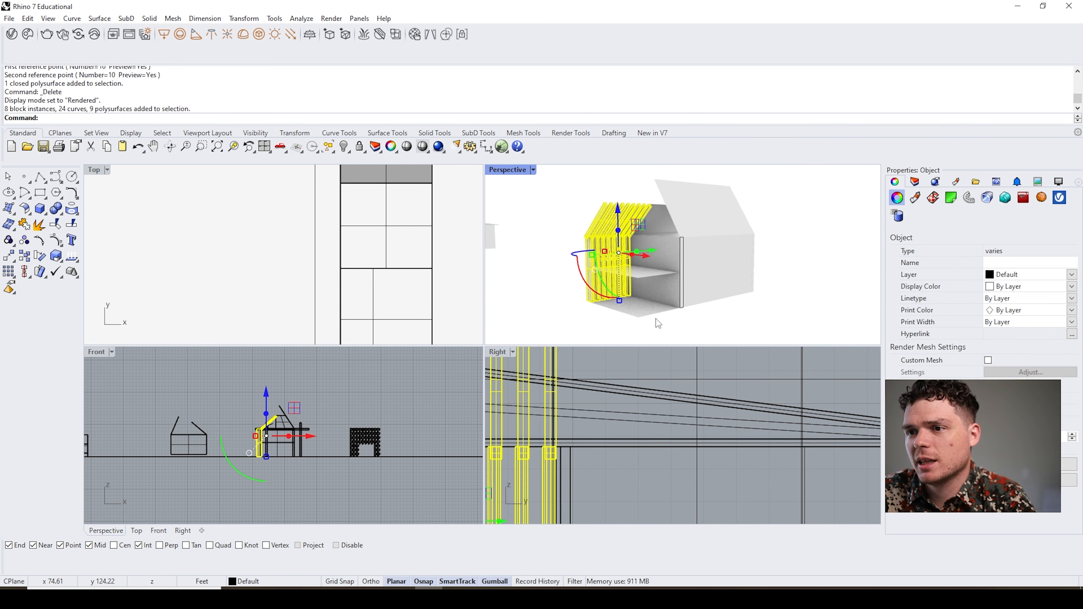
{"action": "left_click", "coordinate": [915, 197]}
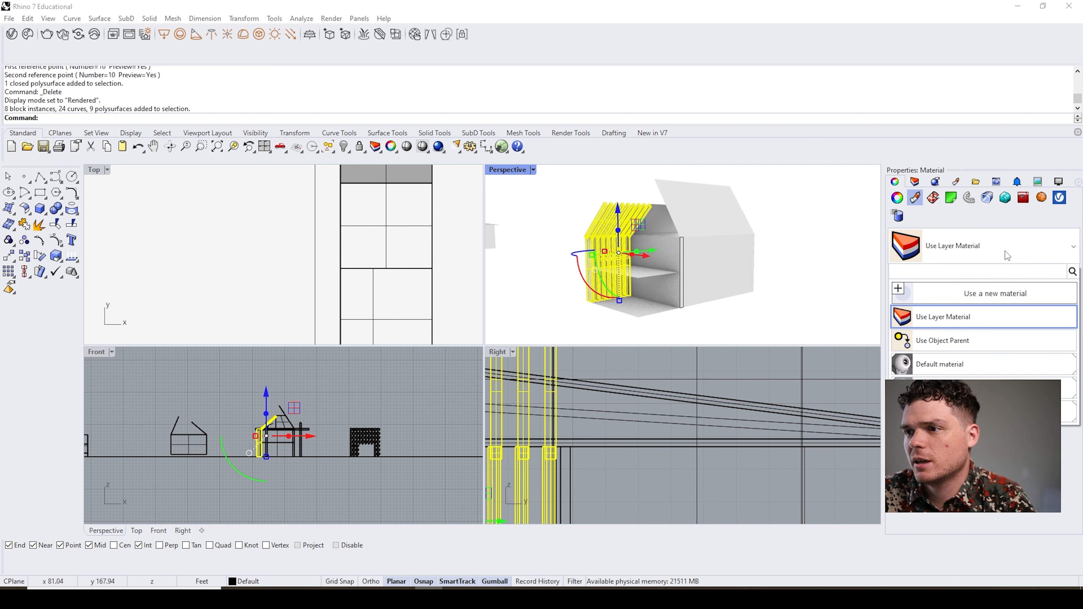
{"action": "left_click", "coordinate": [975, 299]}
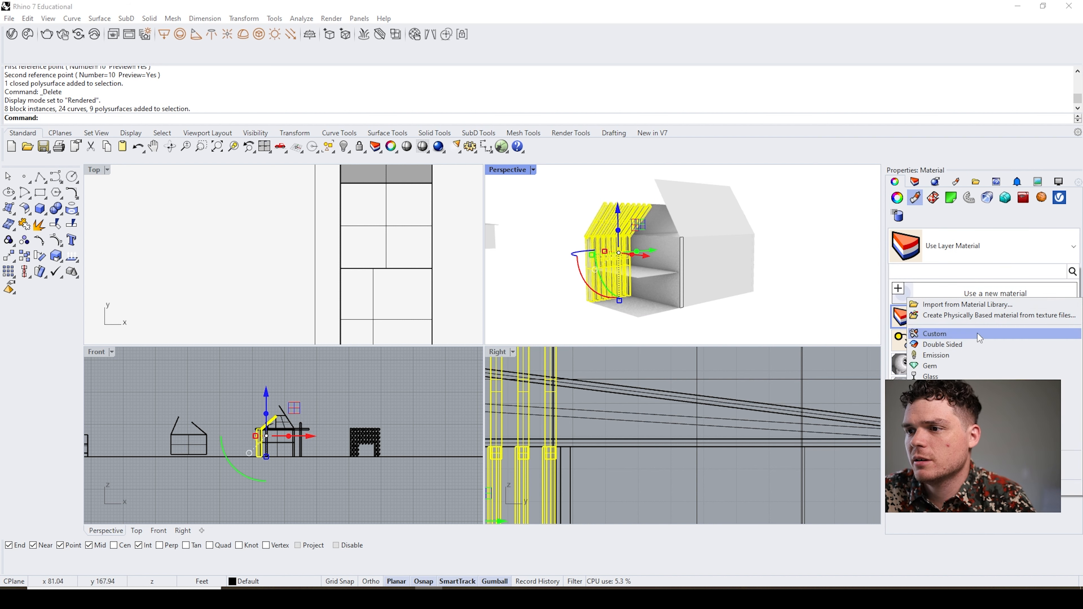
{"action": "left_click", "coordinate": [981, 338]}
{"action": "left_click", "coordinate": [962, 243]}
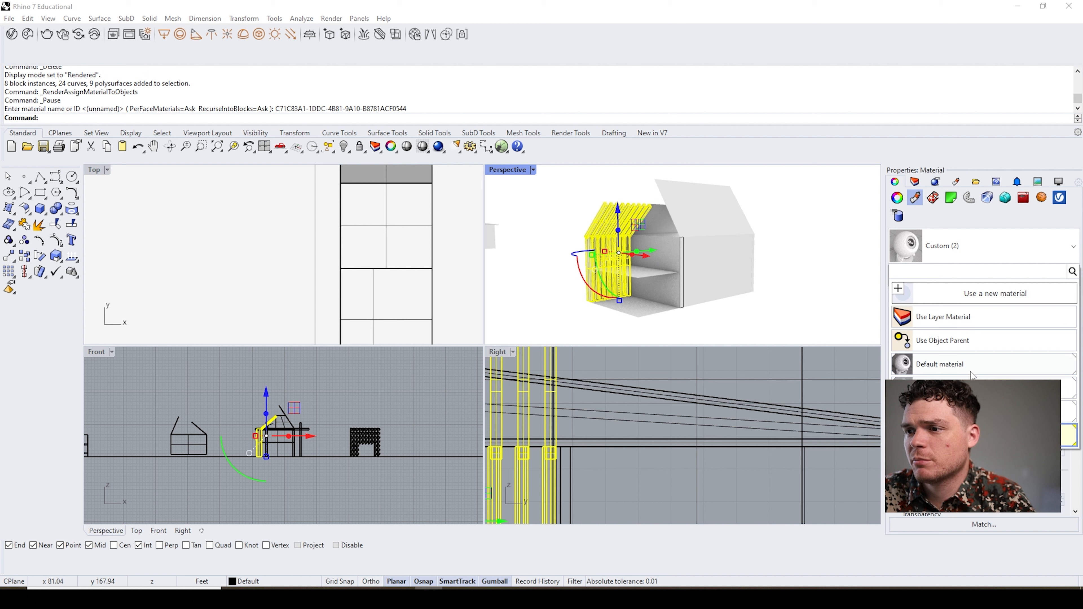
{"action": "left_click", "coordinate": [971, 300]}
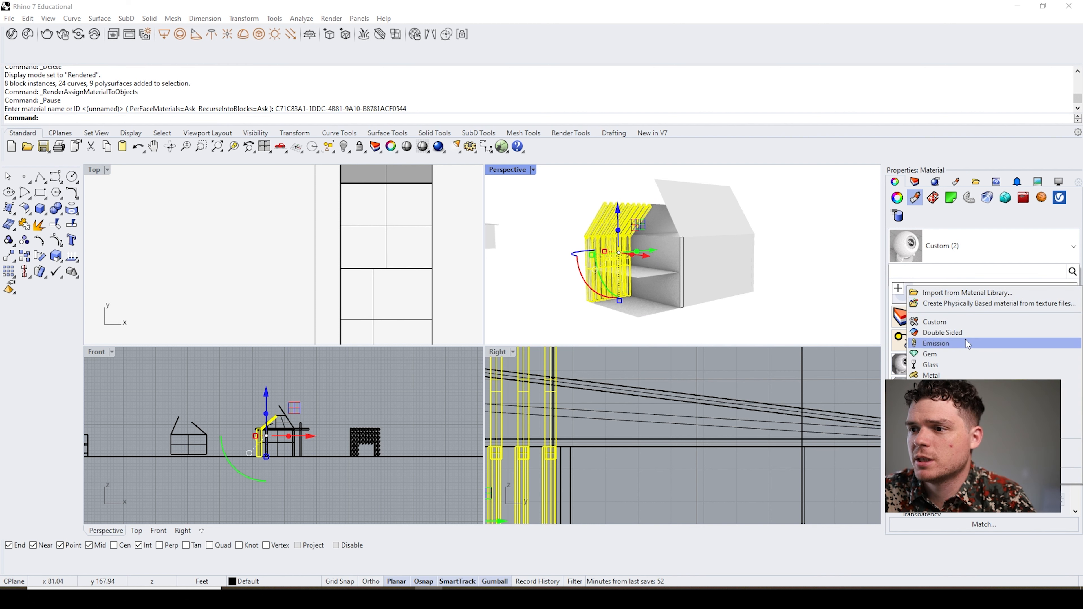
{"action": "left_click", "coordinate": [970, 323]}
{"action": "left_click", "coordinate": [941, 247]}
{"action": "left_click", "coordinate": [941, 246]}
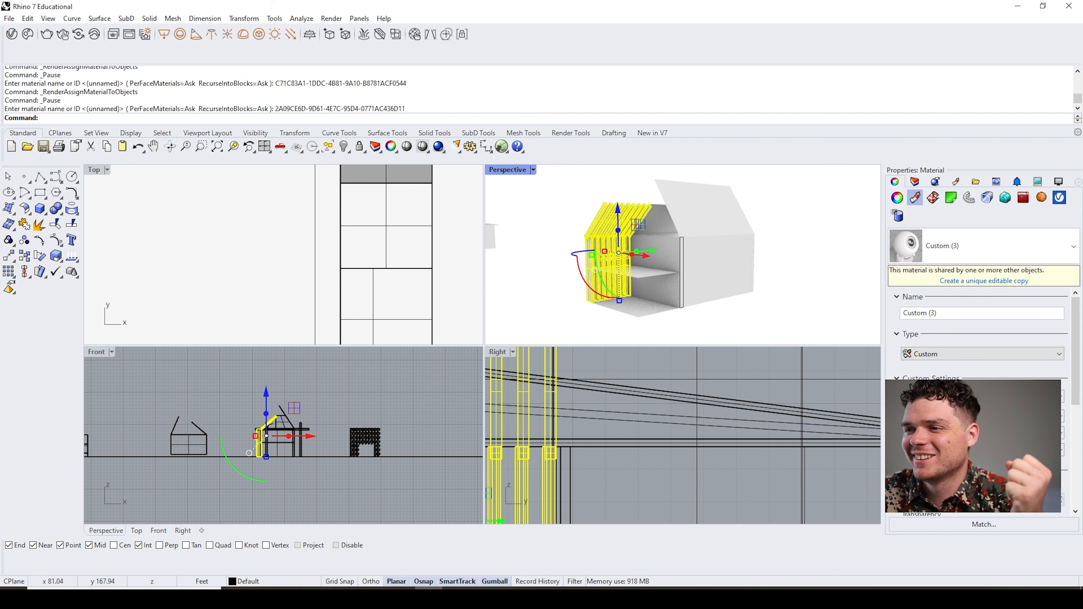
- Load gma-texture-collection-01-wood-pack-01-hero-shot.jpg from the wood texture folder as the Custom material's texture
{"action": "left_click", "coordinate": [985, 500]}
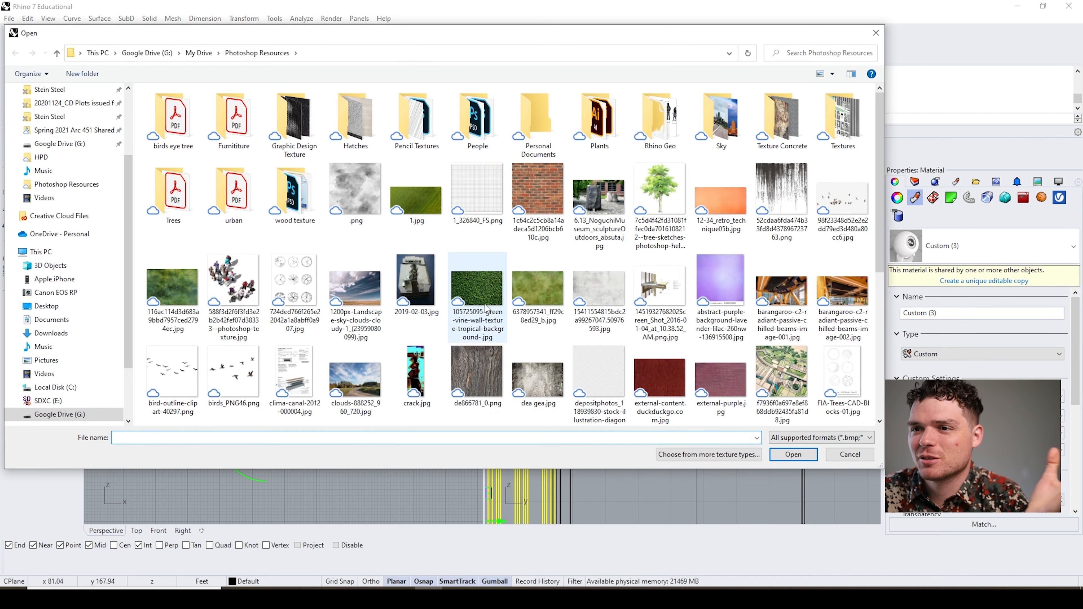
{"action": "scroll", "coordinate": [739, 299], "scroll_direction": "down", "scroll_amount": 3}
{"action": "scroll", "coordinate": [736, 301], "scroll_direction": "up", "scroll_amount": 3}
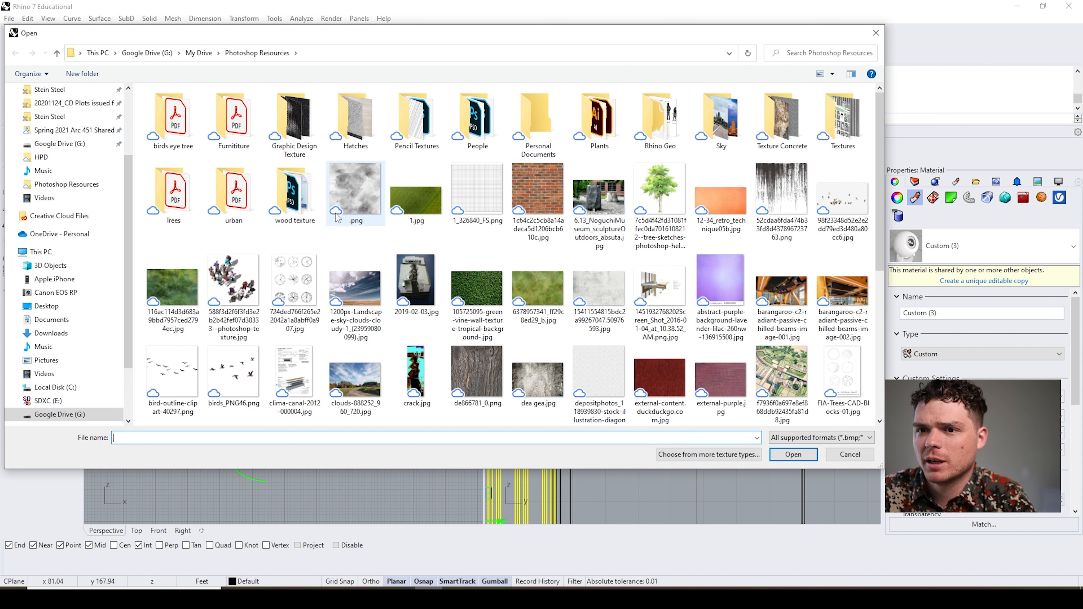
{"action": "double_click", "coordinate": [293, 198]}
{"action": "left_click", "coordinate": [162, 110]}
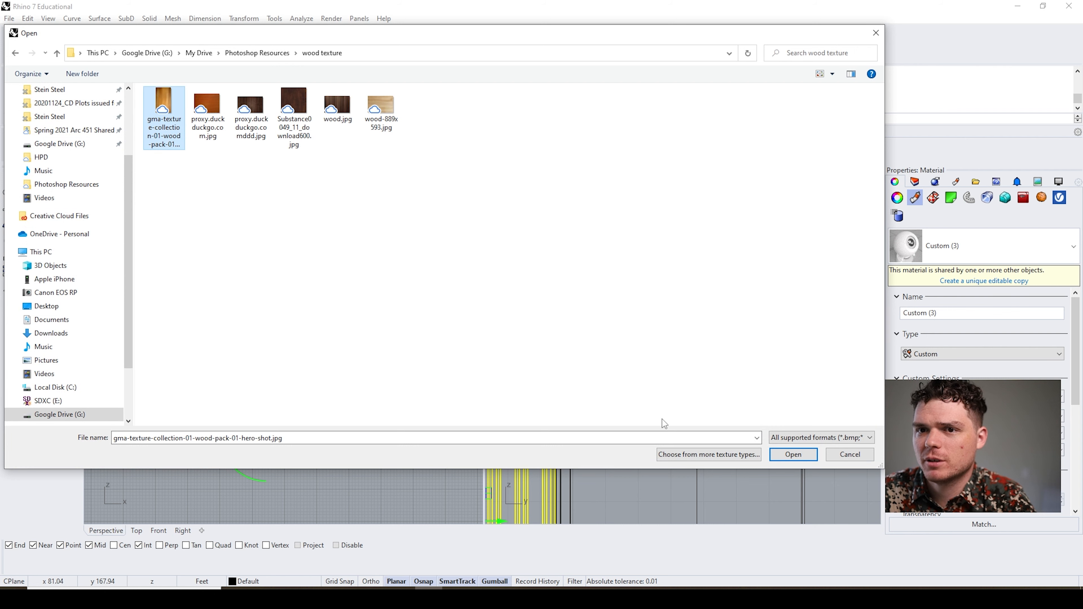
{"action": "left_click", "coordinate": [798, 455]}
{"action": "left_click", "coordinate": [527, 224]}
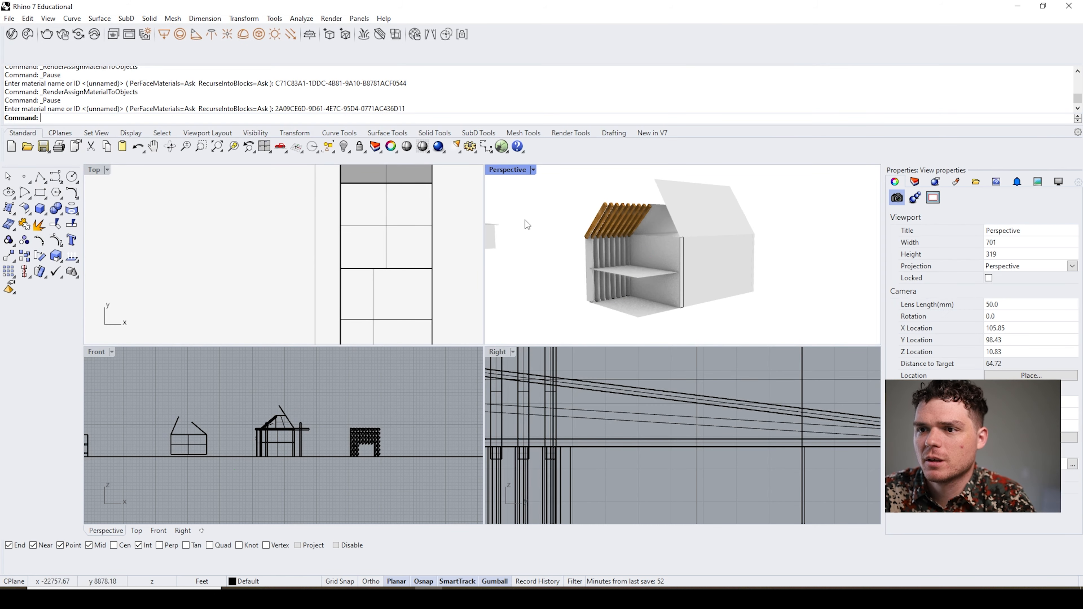
- Rotate the wood bitmap texture on the rafters by 90° and check the grain direction up close
{"action": "scroll", "coordinate": [615, 234], "scroll_direction": "up", "scroll_amount": 7}
{"action": "scroll", "coordinate": [629, 230], "scroll_direction": "up", "scroll_amount": 4}
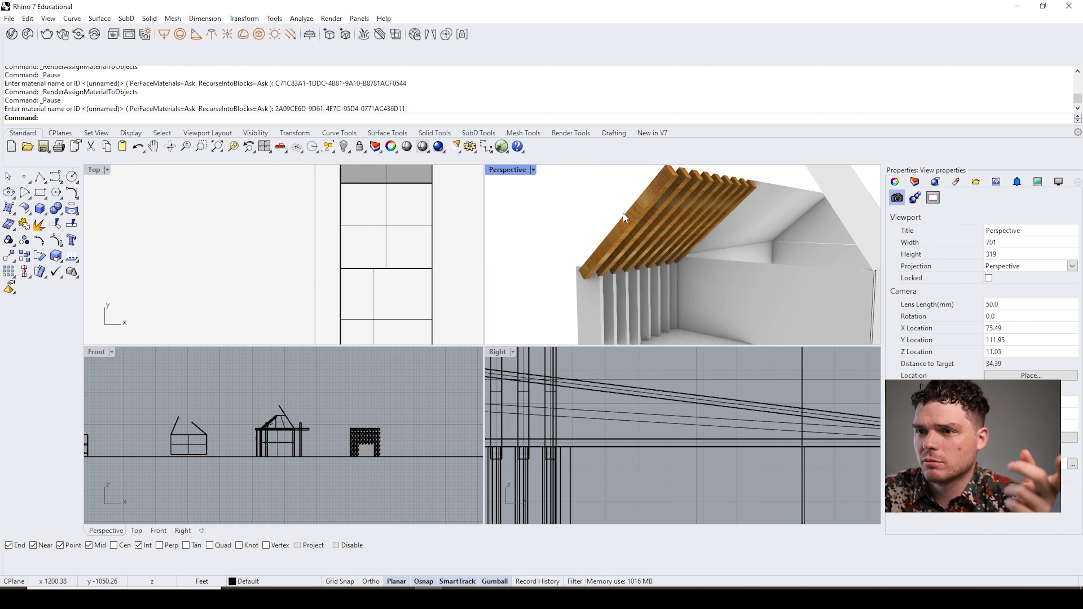
{"action": "left_click", "coordinate": [654, 195]}
{"action": "left_click", "coordinate": [977, 482]}
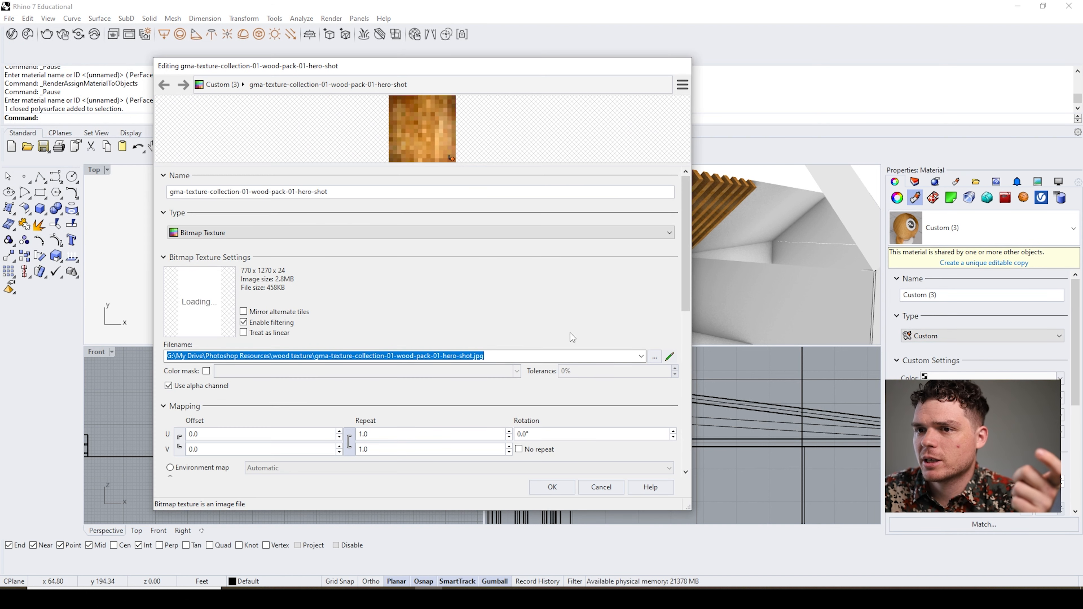
{"action": "left_click", "coordinate": [556, 434]}
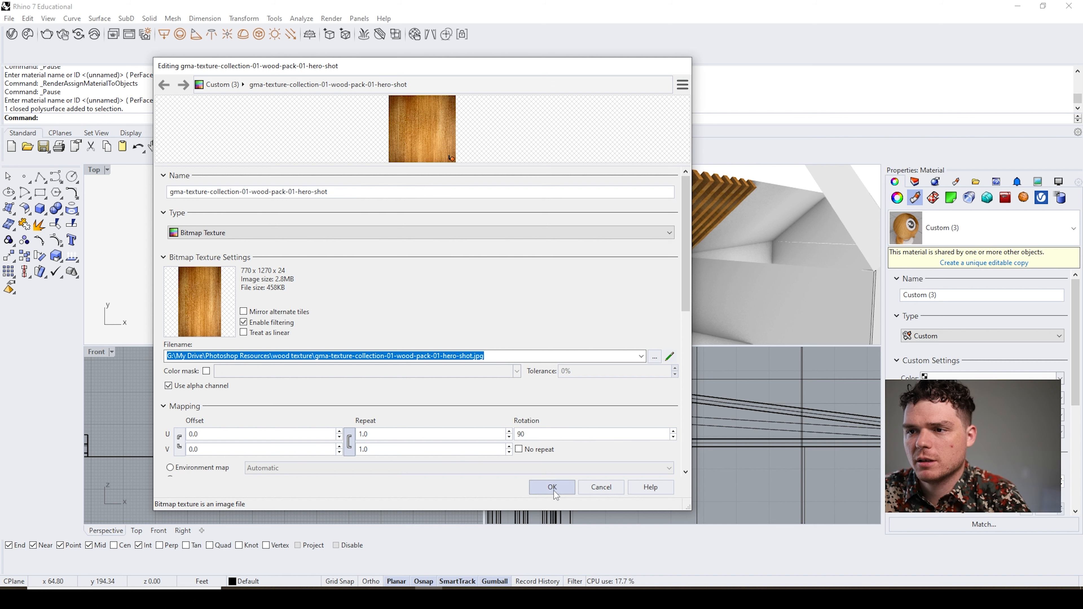
{"action": "left_click", "coordinate": [553, 487]}
{"action": "left_click", "coordinate": [505, 222]}
{"action": "scroll", "coordinate": [662, 199], "scroll_direction": "up", "scroll_amount": 5}
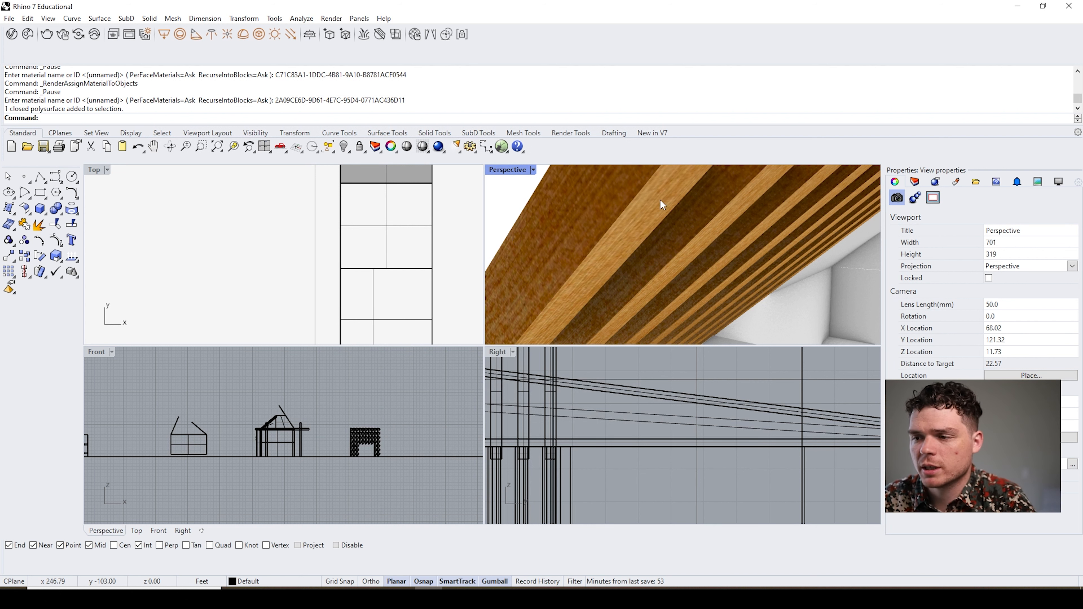
{"action": "scroll", "coordinate": [658, 202], "scroll_direction": "down", "scroll_amount": 5}
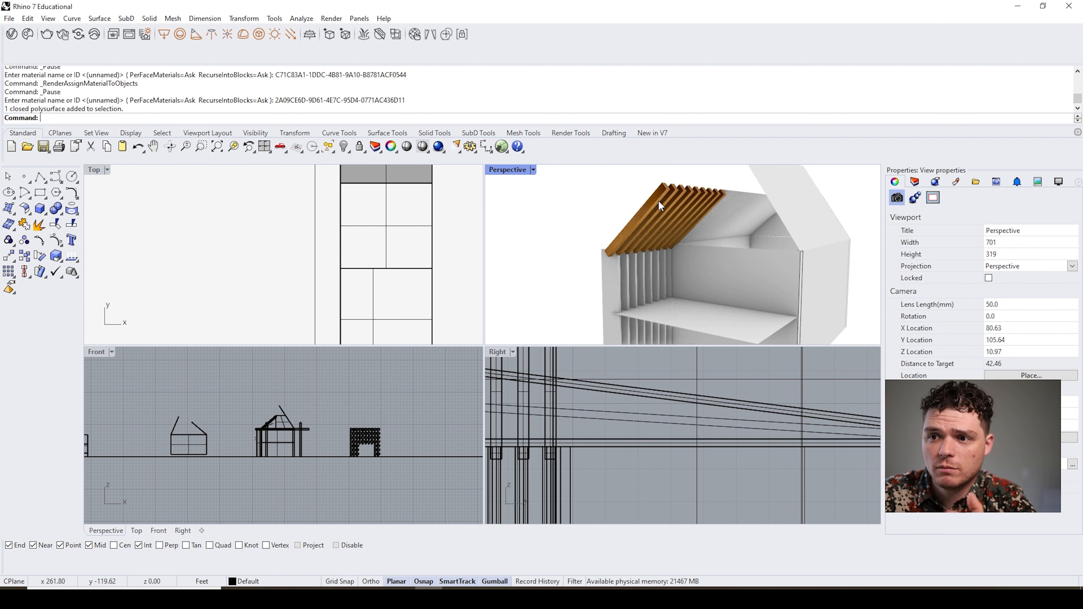
- Examine the material assigned to the corner slat block and how it displays in Rendered mode
{"action": "scroll", "coordinate": [631, 300], "scroll_direction": "up", "scroll_amount": 3}
{"action": "left_click", "coordinate": [610, 284]}
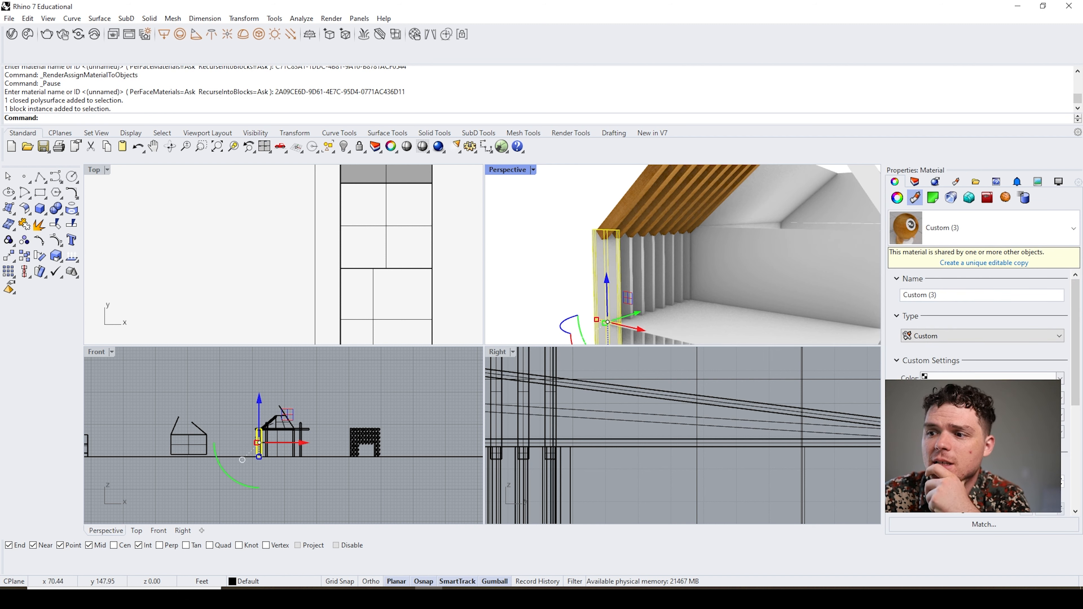
{"action": "left_click", "coordinate": [944, 230]}
{"action": "left_click", "coordinate": [822, 424]}
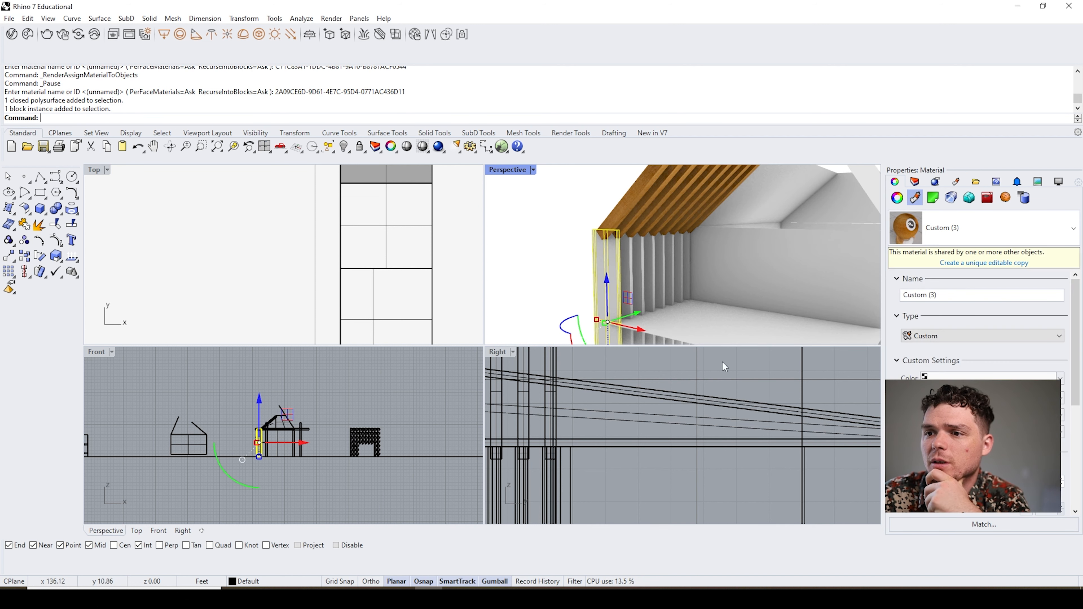
{"action": "left_click", "coordinate": [588, 256]}
{"action": "scroll", "coordinate": [597, 258], "scroll_direction": "up", "scroll_amount": 4}
{"action": "left_click", "coordinate": [534, 169]}
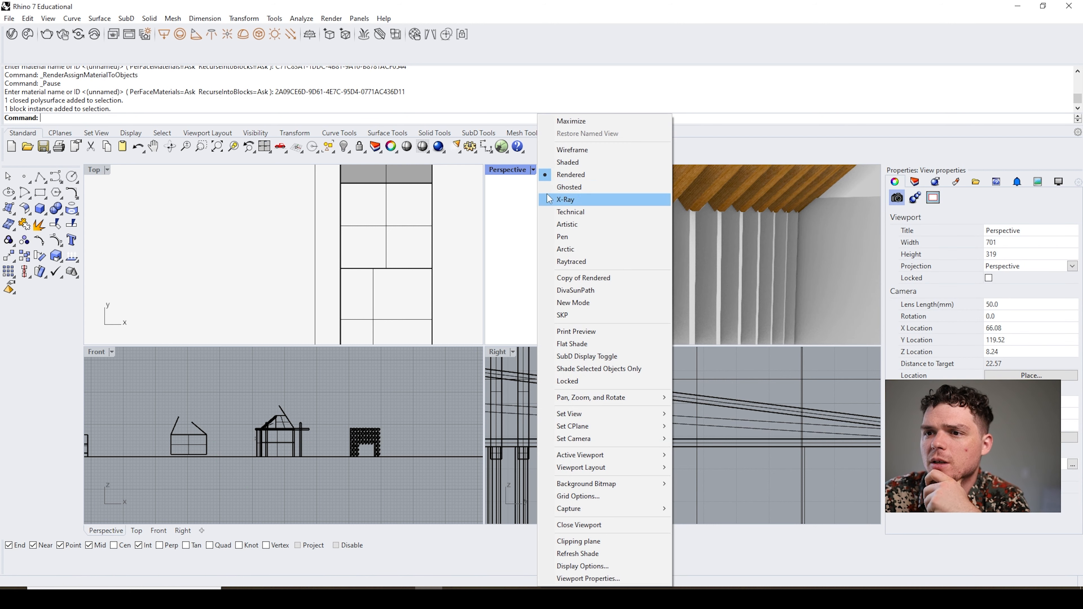
{"action": "left_click", "coordinate": [555, 174]}
{"action": "scroll", "coordinate": [533, 243], "scroll_direction": "down", "scroll_amount": 4}
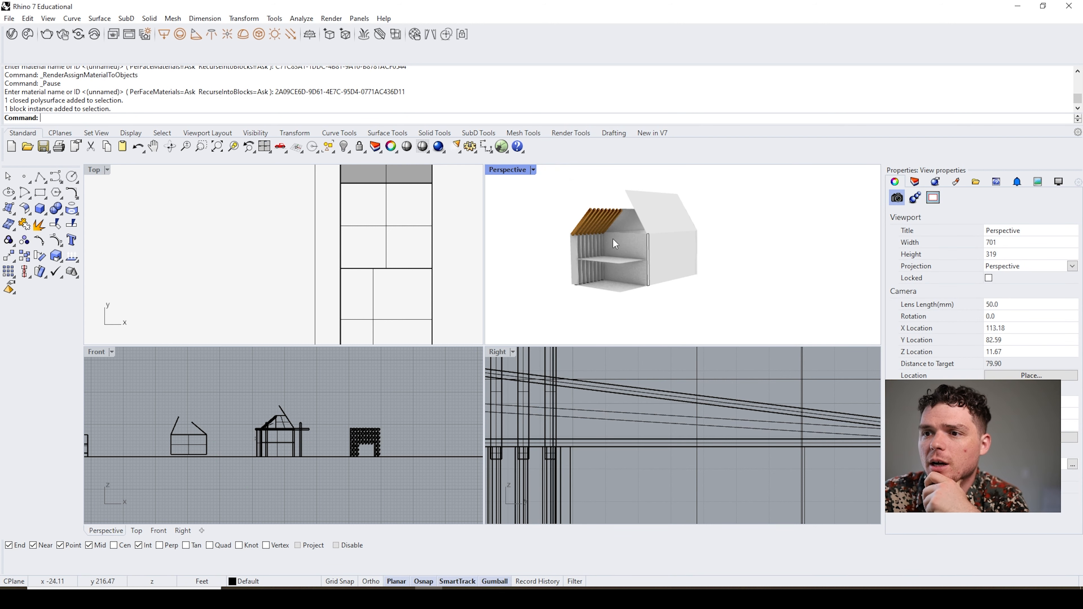
- Set the Perspective viewport to Shaded and delete the whole duplicated house with its slats, posts and rafters
{"action": "left_click", "coordinate": [533, 170]}
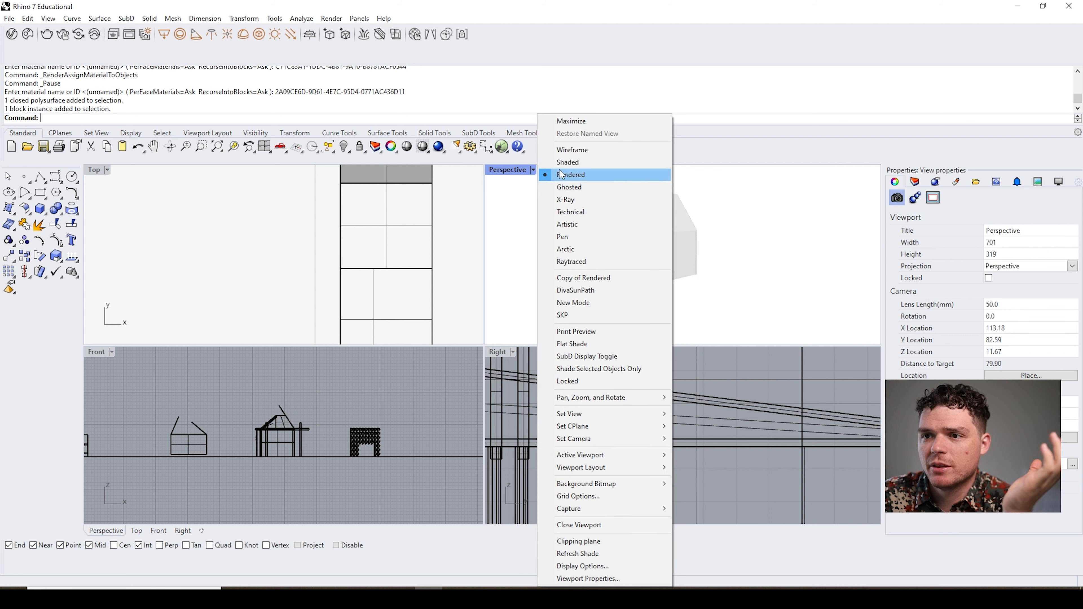
{"action": "left_click", "coordinate": [567, 162]}
{"action": "scroll", "coordinate": [640, 239], "scroll_direction": "down", "scroll_amount": 3}
{"action": "left_click", "coordinate": [640, 239]}
{"action": "scroll", "coordinate": [726, 290], "scroll_direction": "down", "scroll_amount": 10}
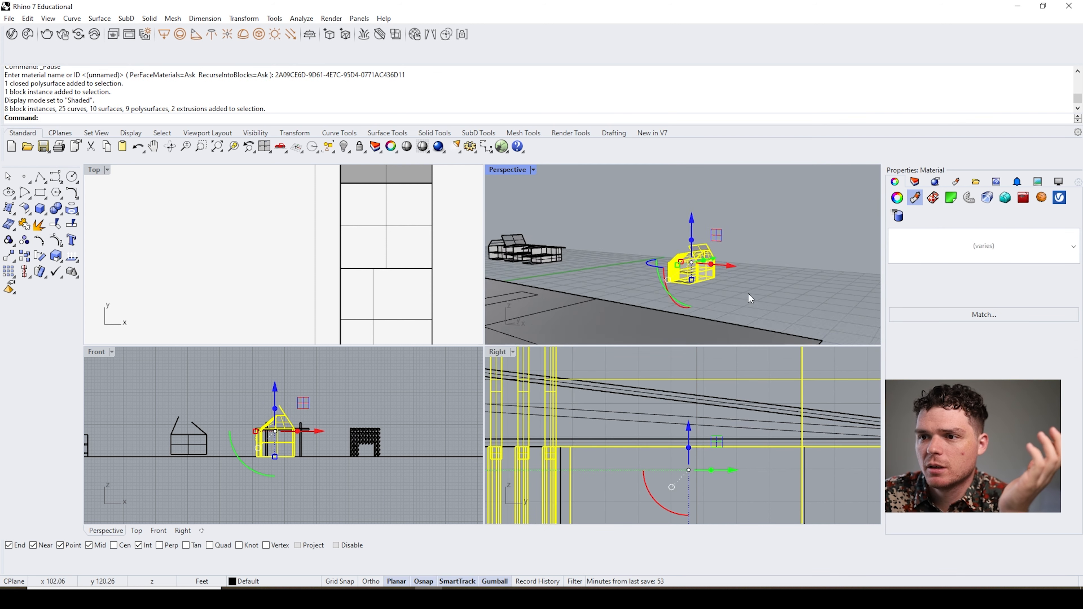
{"action": "key", "text": "Delete"}
- Return the Perspective viewport to Rendered mode and maximize it around the study models and open ground plane
{"action": "scroll", "coordinate": [666, 331], "scroll_direction": "up", "scroll_amount": 6}
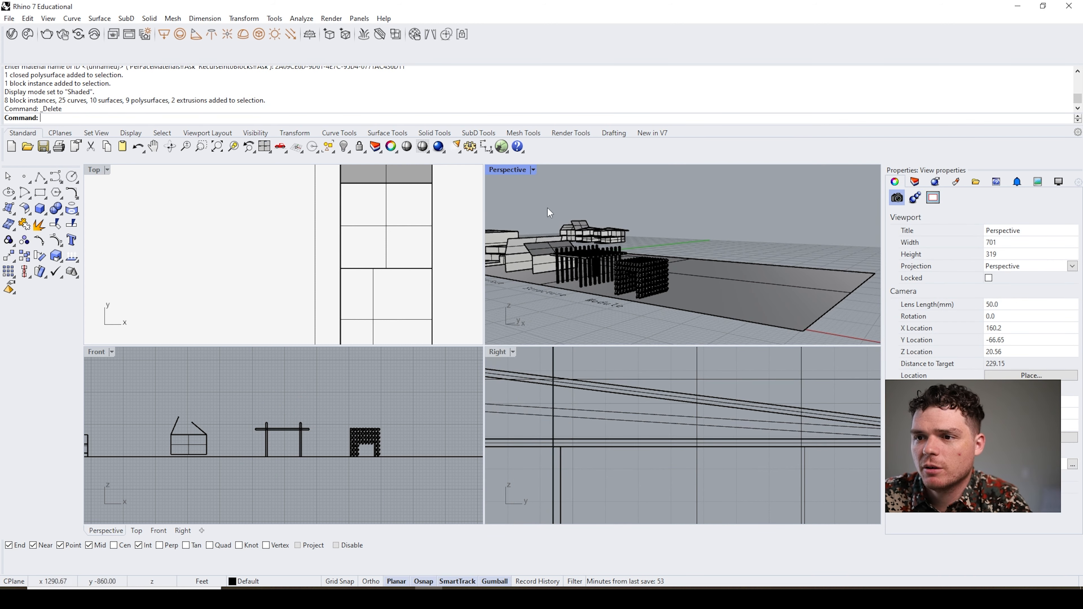
{"action": "left_click", "coordinate": [534, 170]}
{"action": "left_click", "coordinate": [560, 175]}
{"action": "scroll", "coordinate": [695, 276], "scroll_direction": "up", "scroll_amount": 4}
{"action": "right_click_drag", "start_coordinate": [721, 323], "coordinate": [661, 252]}
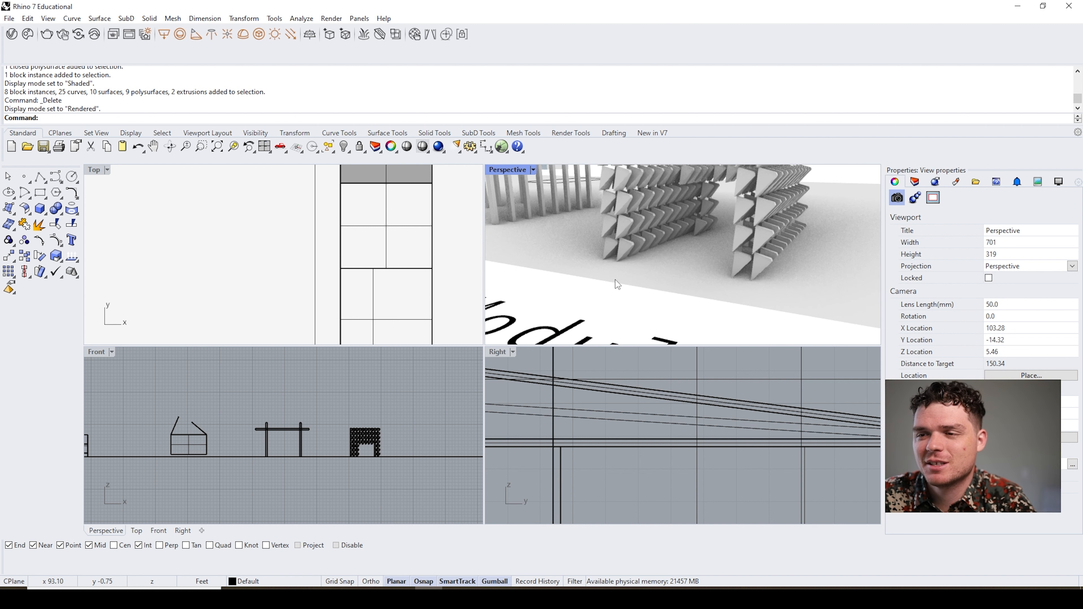
{"action": "double_click", "coordinate": [514, 172]}
{"action": "scroll", "coordinate": [597, 310], "scroll_direction": "down", "scroll_amount": 2}
{"action": "right_click_drag", "start_coordinate": [559, 358], "coordinate": [512, 407]}
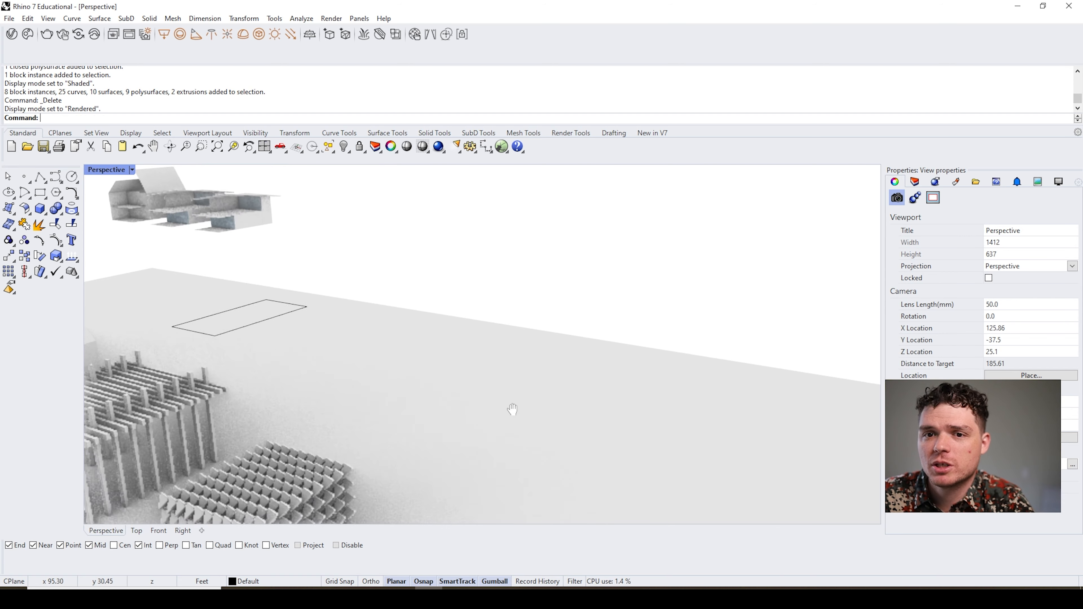
- Begin a corner-to-corner box by placing its first base corner on the open ground plane beside the Module study model
{"action": "left_click", "coordinate": [40, 208]}
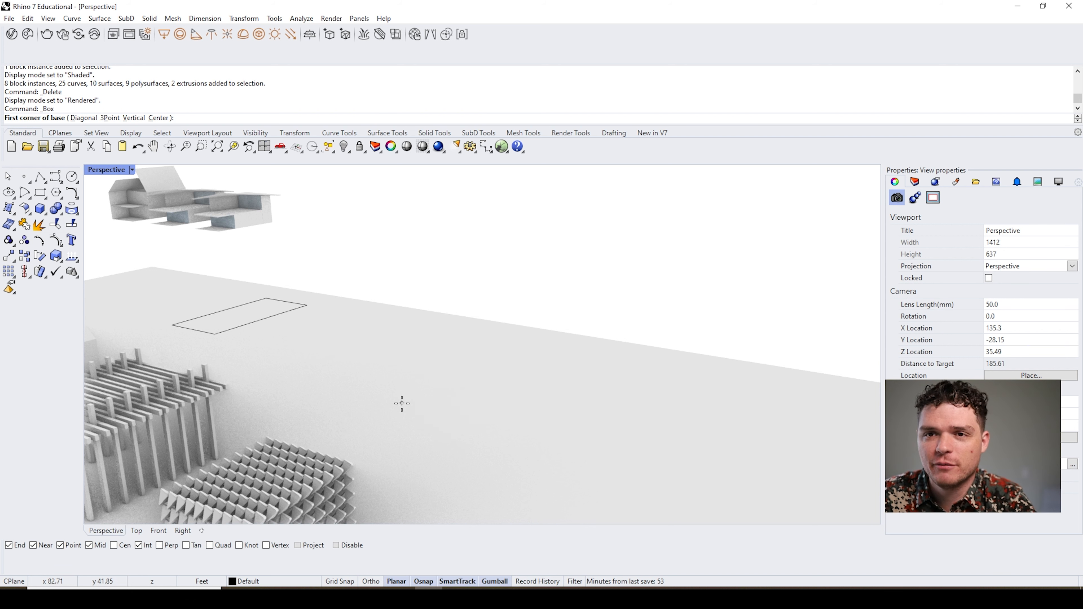
{"action": "scroll", "coordinate": [402, 403], "scroll_direction": "down", "scroll_amount": 2}
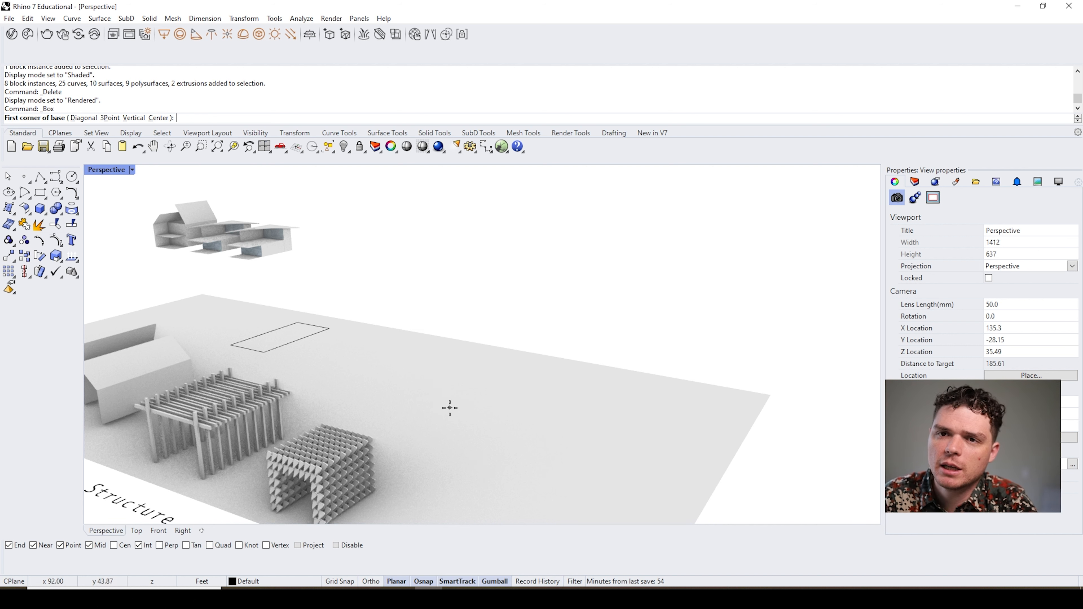
{"action": "scroll", "coordinate": [433, 357], "scroll_direction": "down", "scroll_amount": 3}
{"action": "mouse_move", "coordinate": [432, 356]}
{"action": "right_mouse_down"}
{"action": "mouse_move", "coordinate": [469, 390]}
{"action": "mouse_move", "coordinate": [431, 371]}
{"action": "right_mouse_up"}
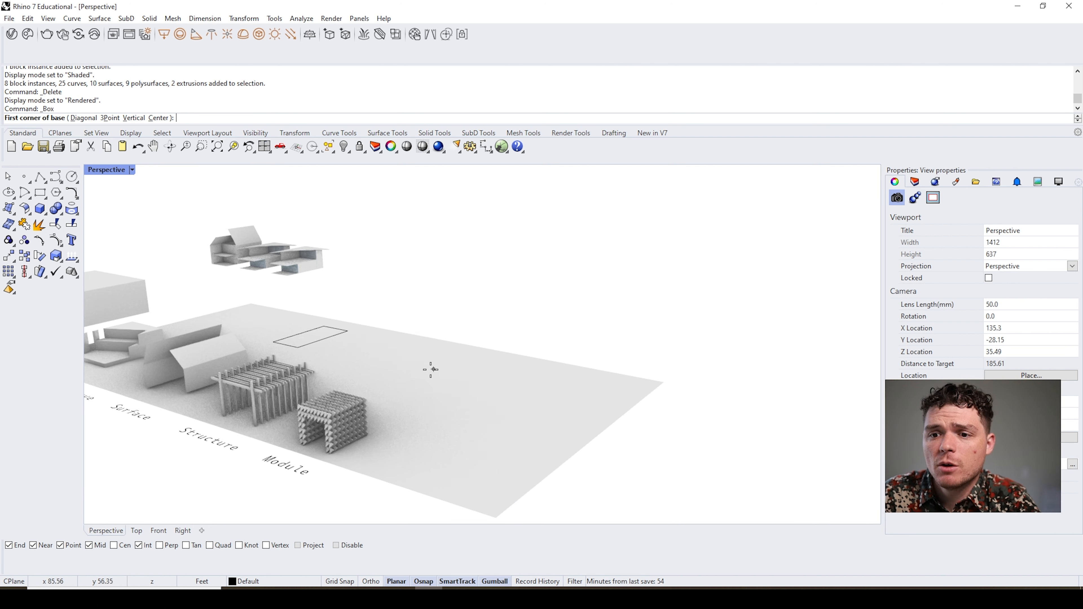
{"action": "scroll", "coordinate": [329, 450], "scroll_direction": "up", "scroll_amount": 5}
{"action": "scroll", "coordinate": [330, 450], "scroll_direction": "up", "scroll_amount": 3}
{"action": "scroll", "coordinate": [349, 453], "scroll_direction": "down", "scroll_amount": 3}
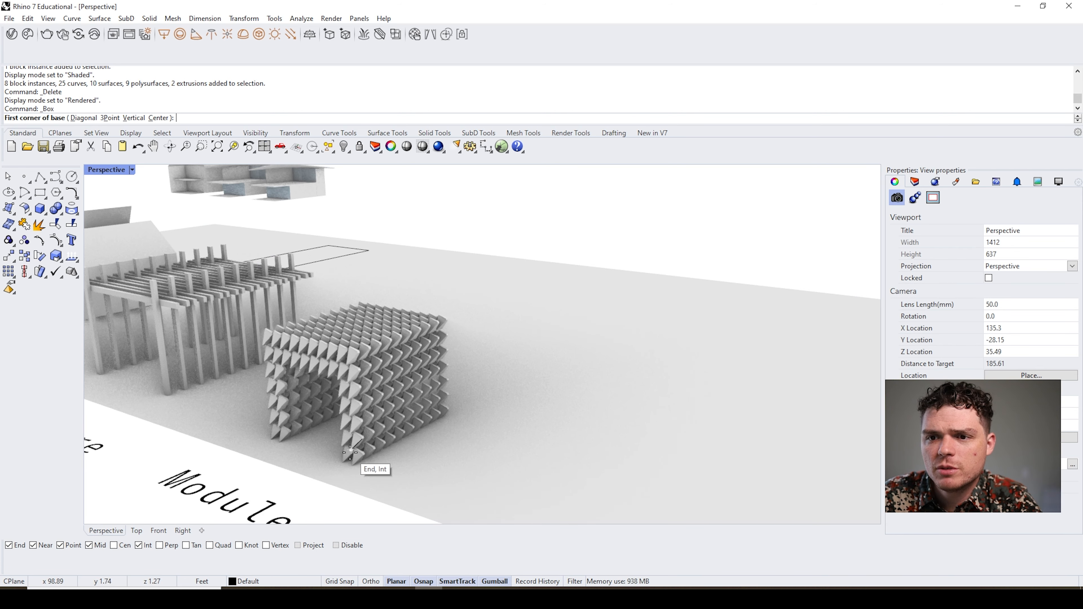
{"action": "right_click_drag", "start_coordinate": [363, 472], "coordinate": [399, 453], "text": "shift"}
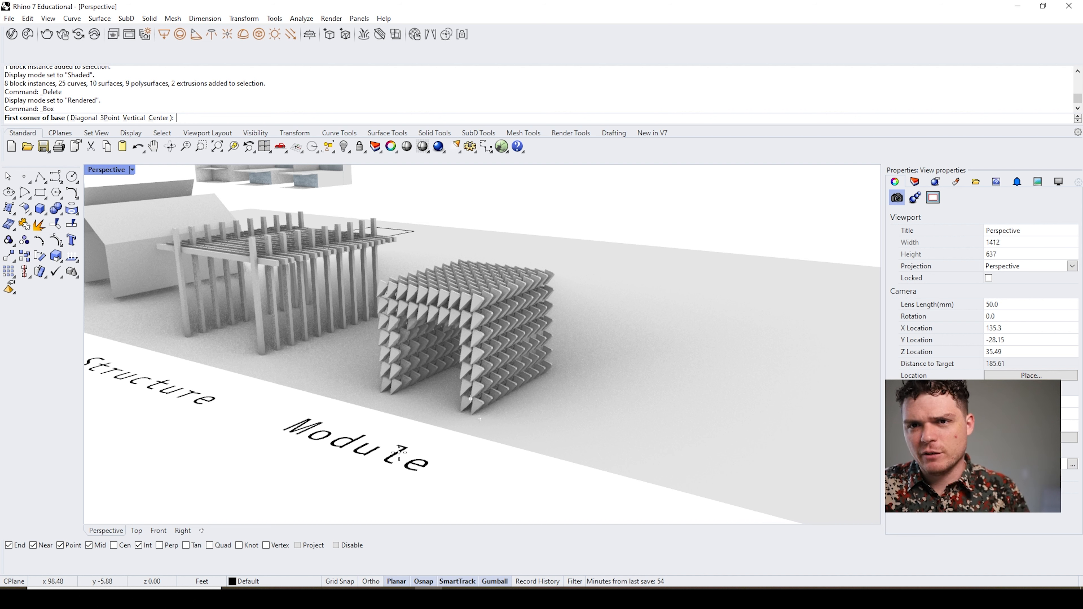
{"action": "scroll", "coordinate": [587, 391], "scroll_direction": "down", "scroll_amount": 3}
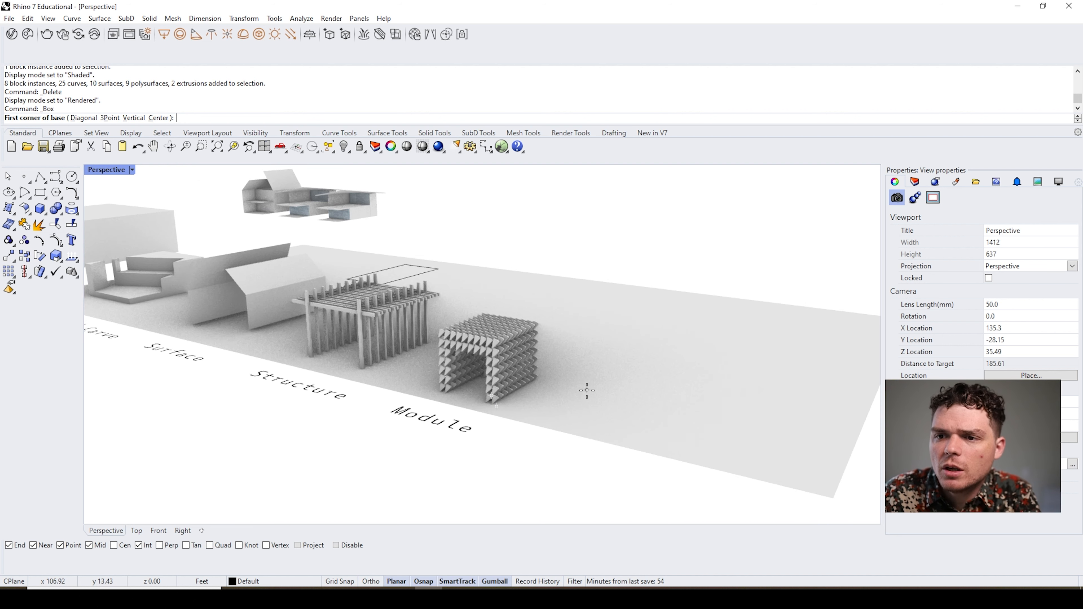
{"action": "scroll", "coordinate": [489, 386], "scroll_direction": "up", "scroll_amount": 5}
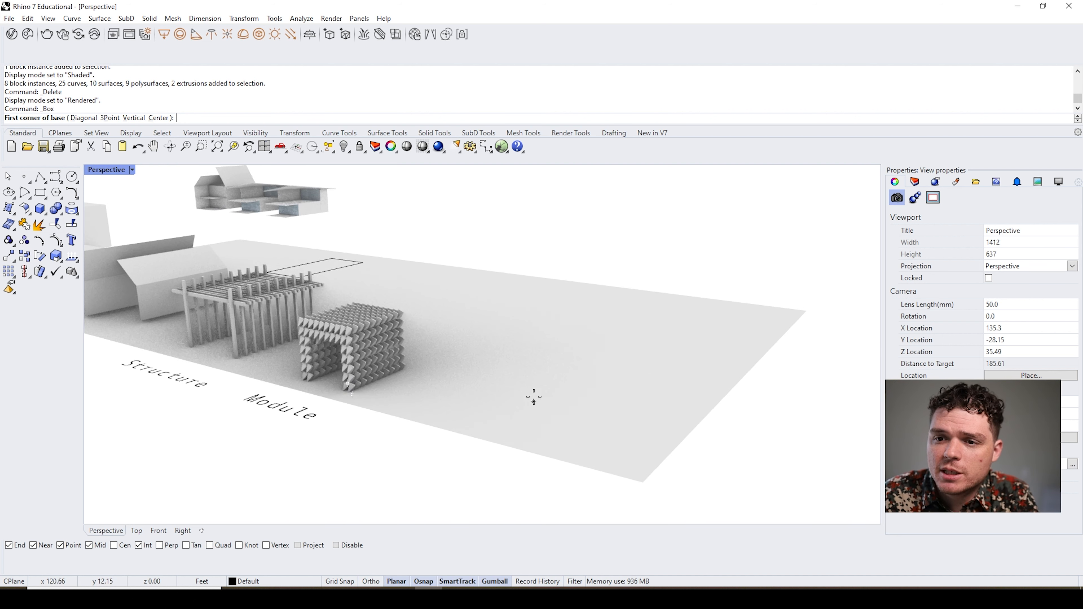
{"action": "scroll", "coordinate": [486, 384], "scroll_direction": "up", "scroll_amount": 3}
{"action": "scroll", "coordinate": [486, 383], "scroll_direction": "down", "scroll_amount": 3}
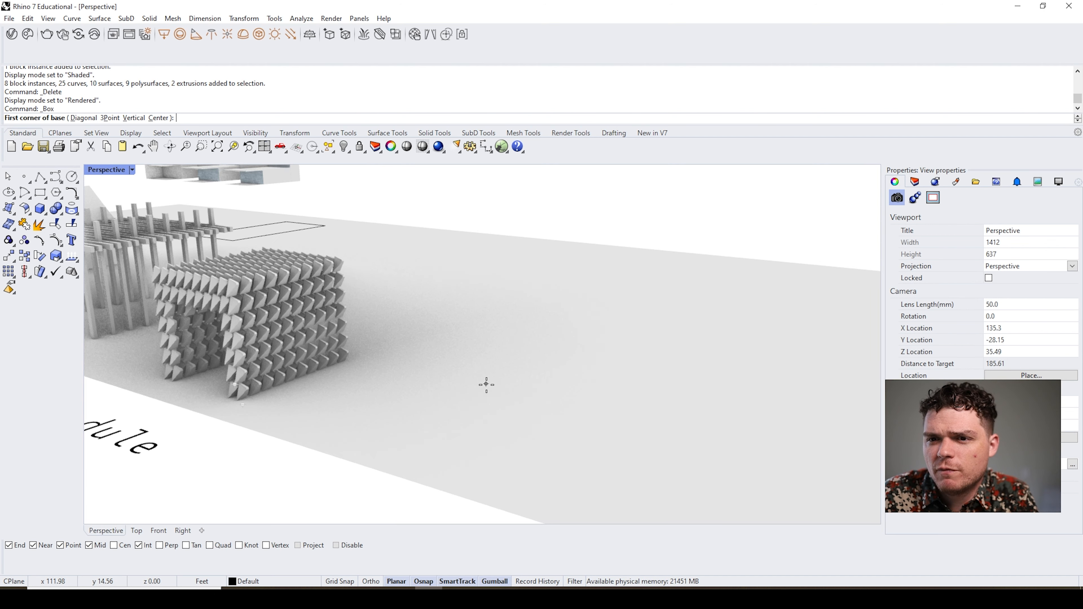
{"action": "scroll", "coordinate": [286, 378], "scroll_direction": "up", "scroll_amount": 3}
{"action": "scroll", "coordinate": [286, 378], "scroll_direction": "down", "scroll_amount": 3}
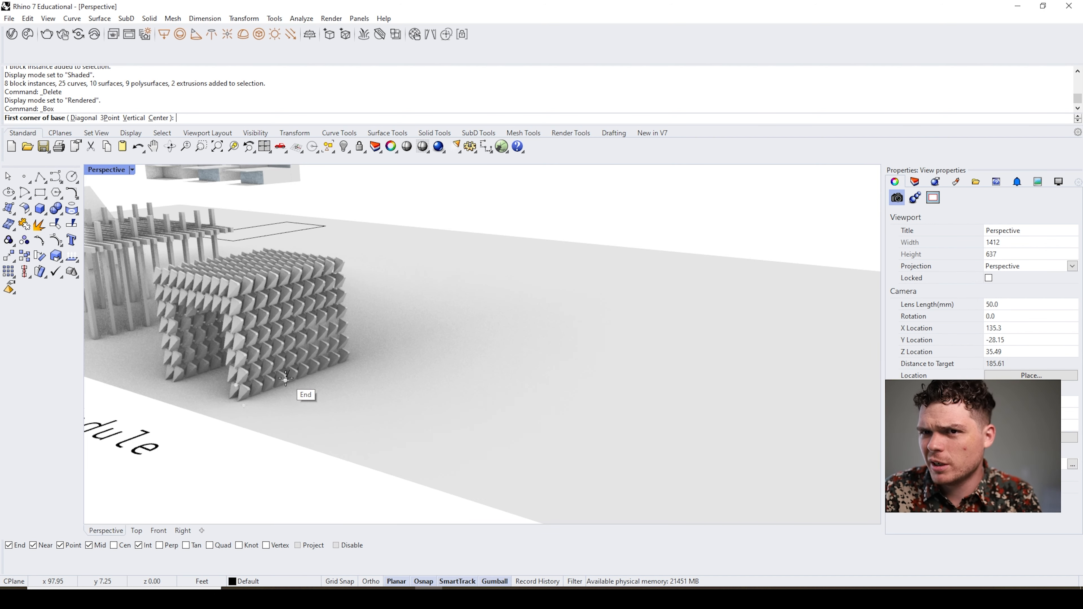
{"action": "scroll", "coordinate": [502, 406], "scroll_direction": "down", "scroll_amount": 3}
{"action": "scroll", "coordinate": [461, 418], "scroll_direction": "up", "scroll_amount": 3}
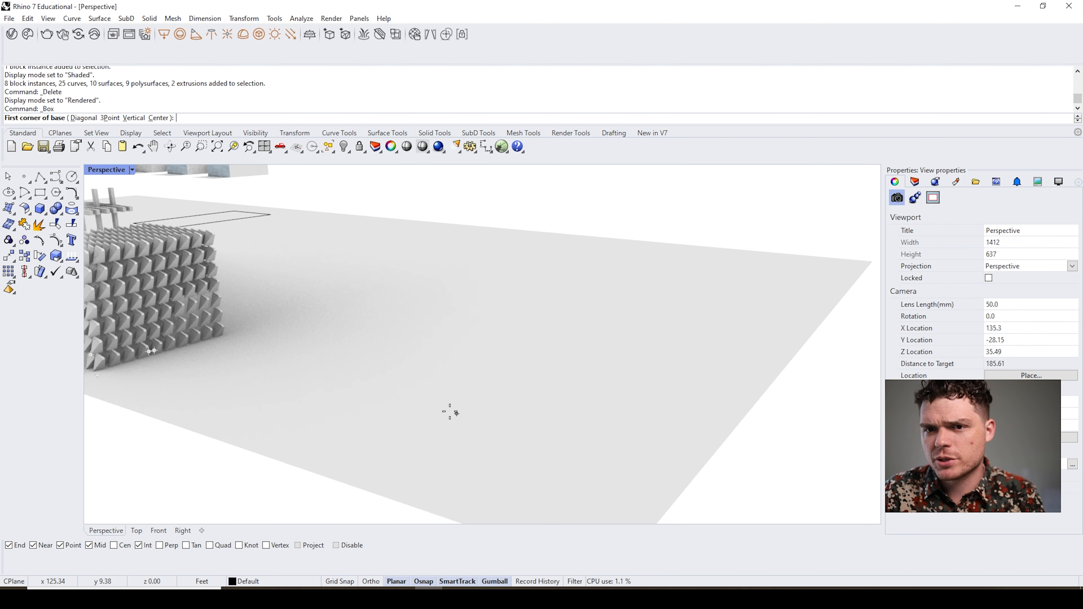
{"action": "left_click", "coordinate": [401, 416]}
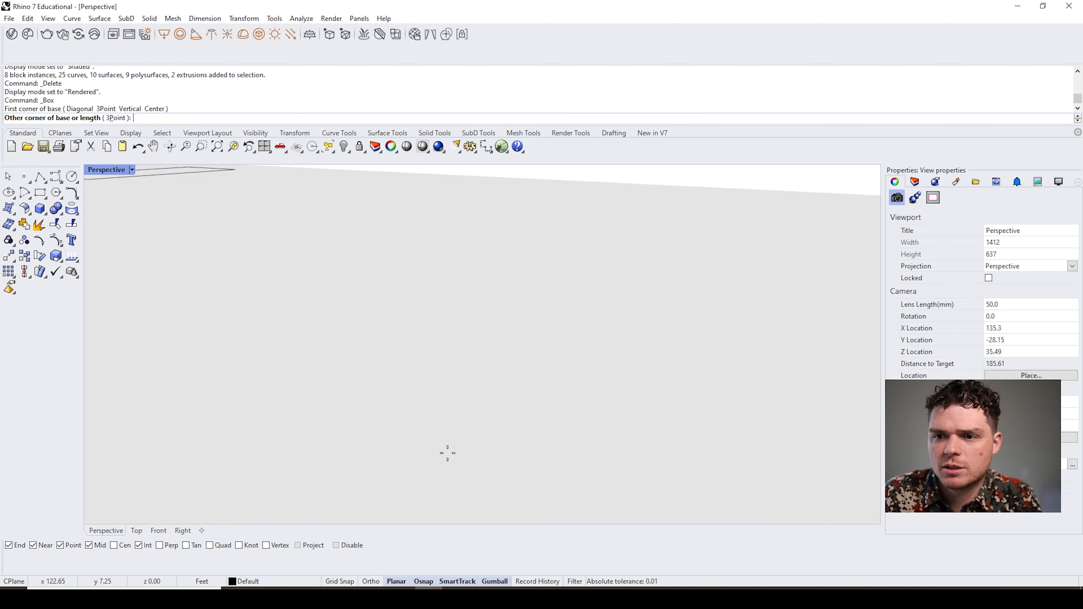
- Set the Perspective viewport to Shaded and complete the box at about 4.04 by 1.98 ft and 1.15 ft high
{"action": "left_click", "coordinate": [133, 170]}
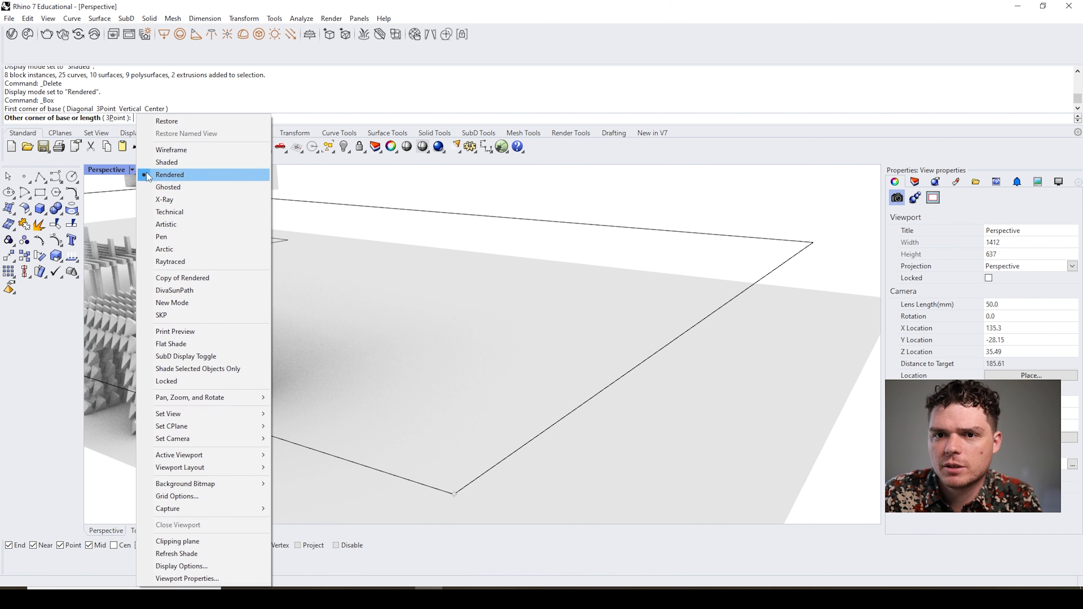
{"action": "left_click", "coordinate": [162, 174]}
{"action": "scroll", "coordinate": [469, 478], "scroll_direction": "down", "scroll_amount": 3}
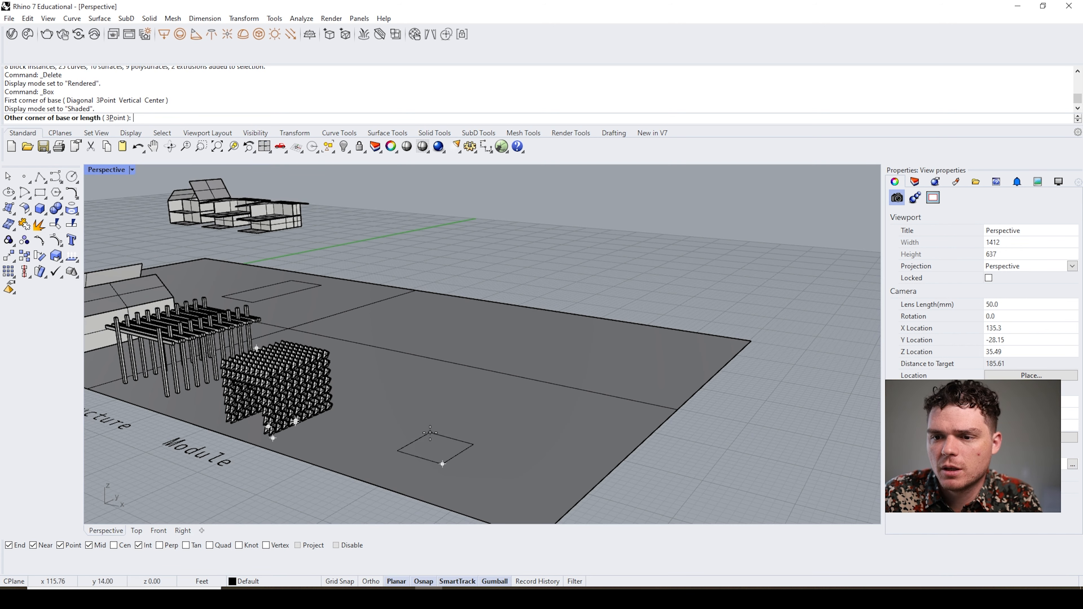
{"action": "scroll", "coordinate": [459, 470], "scroll_direction": "up", "scroll_amount": 3}
{"action": "left_click", "coordinate": [458, 451]}
{"action": "left_click", "coordinate": [457, 441]}
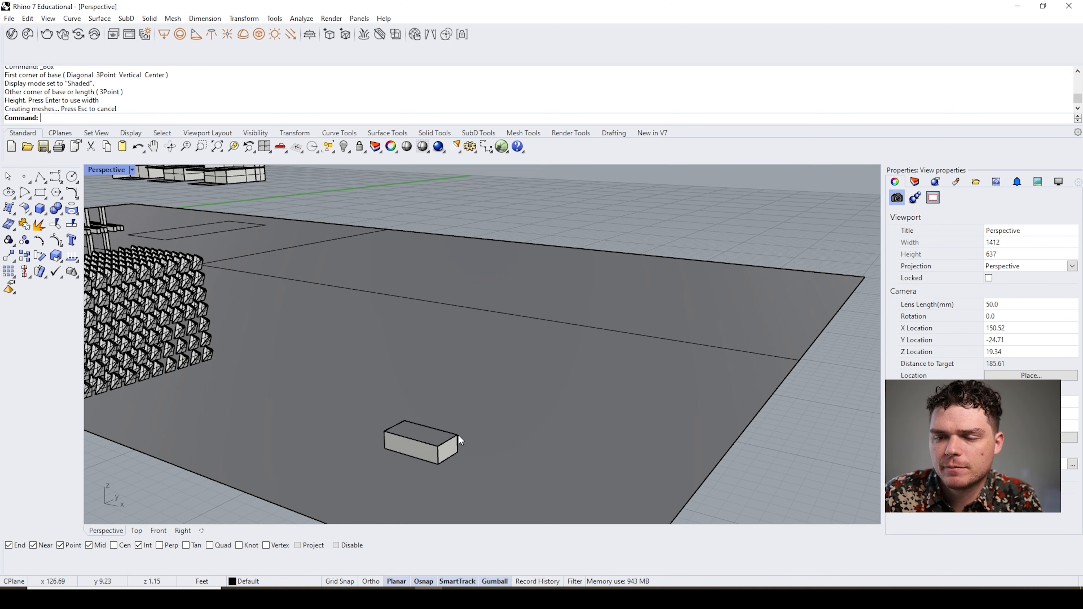
- Turn the small box into a block with its base point at the lower front corner, keeping the default name
{"action": "left_click", "coordinate": [455, 450]}
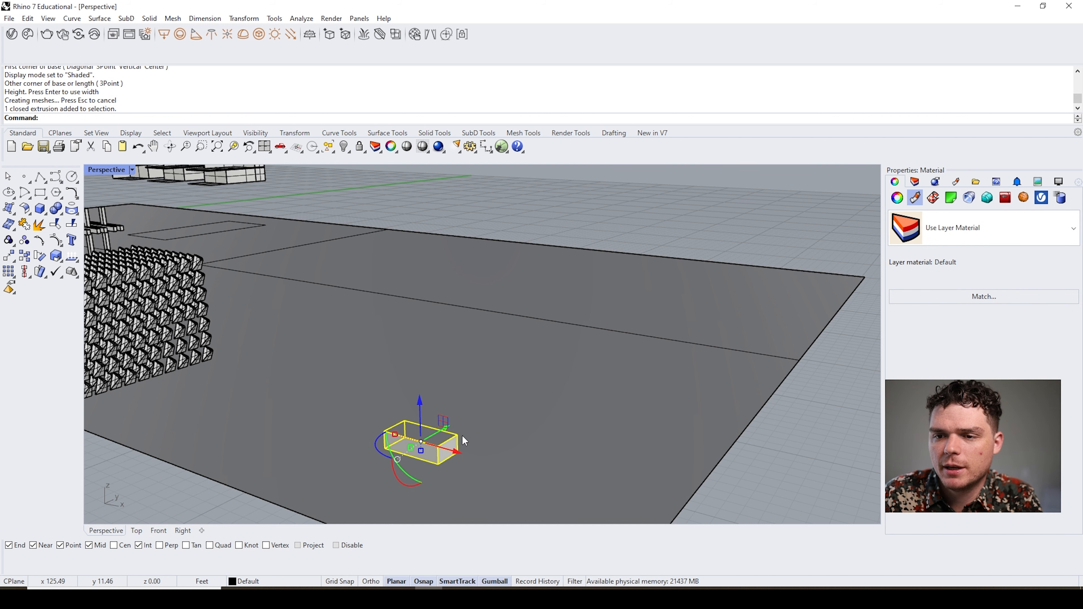
{"action": "right_click_drag", "start_coordinate": [432, 376], "coordinate": [438, 424]}
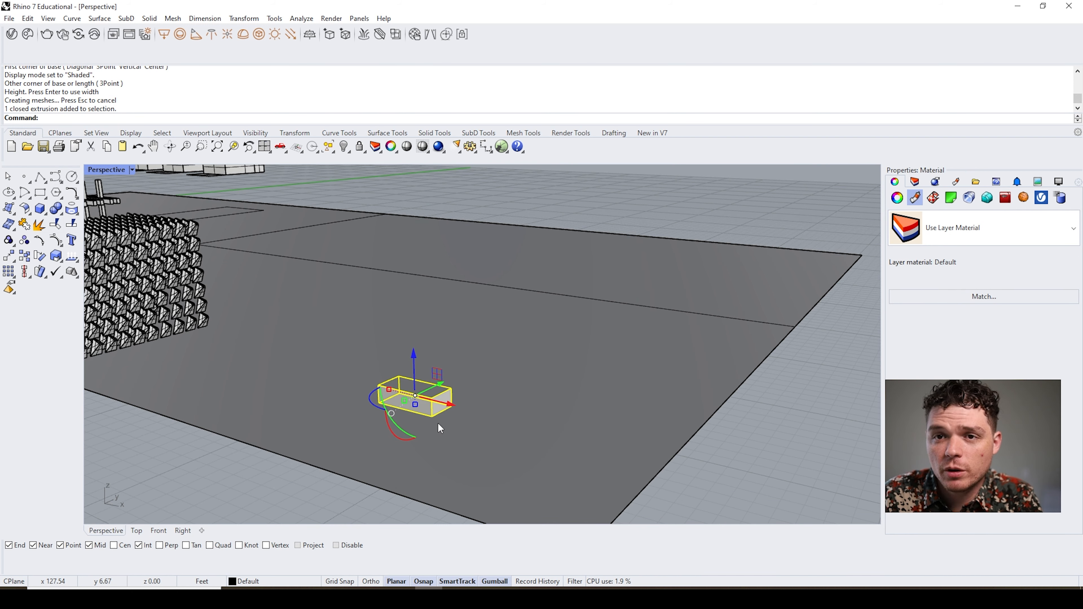
{"action": "type", "text": "Block"}
{"action": "key", "text": "Return"}
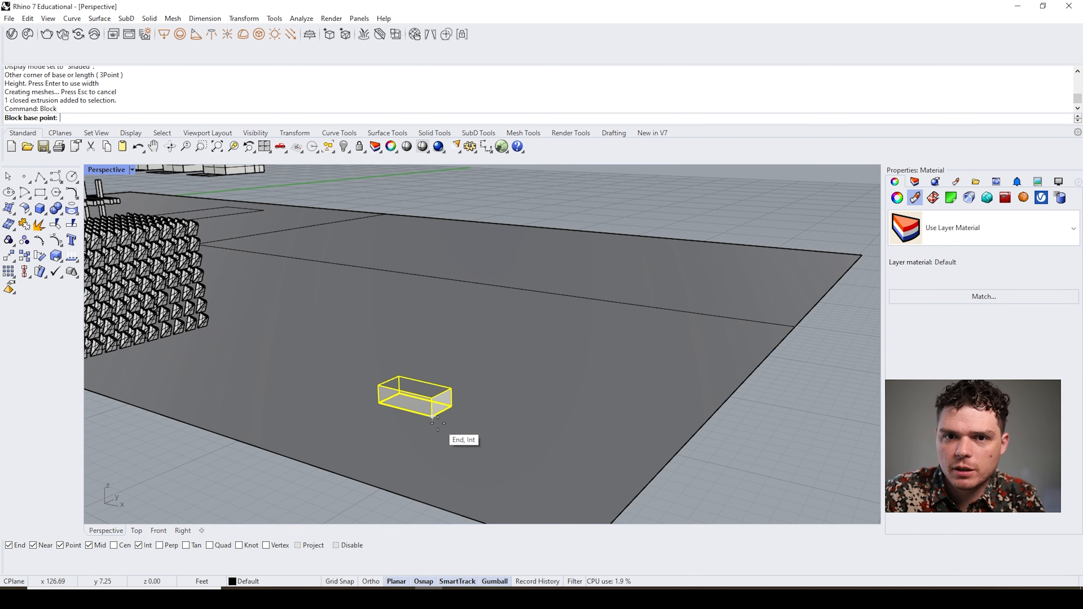
{"action": "left_click", "coordinate": [431, 414]}
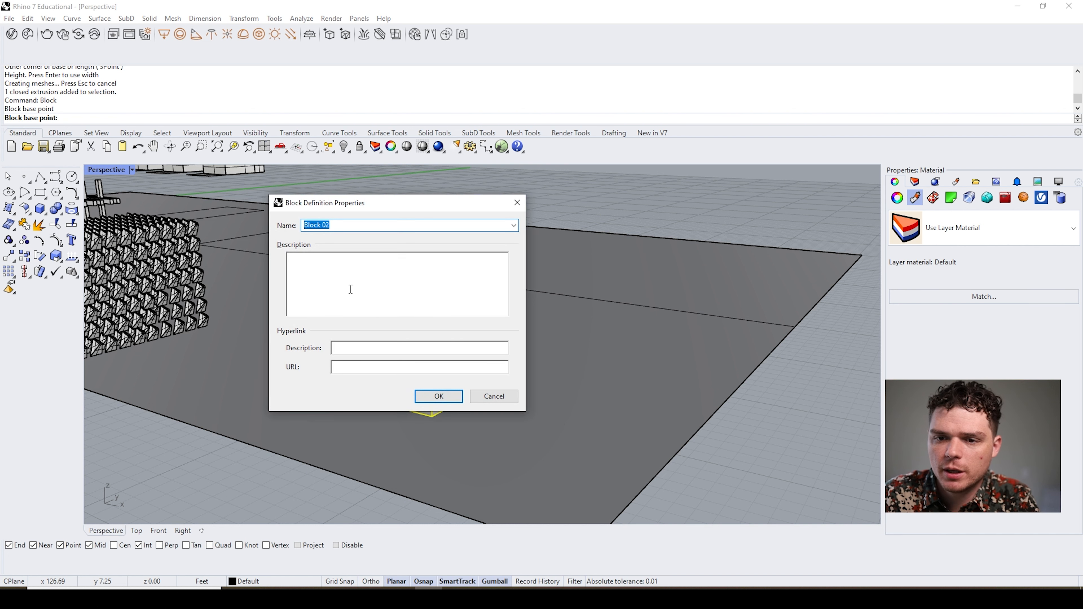
{"action": "left_click", "coordinate": [439, 397]}
{"action": "key", "text": "Escape"}
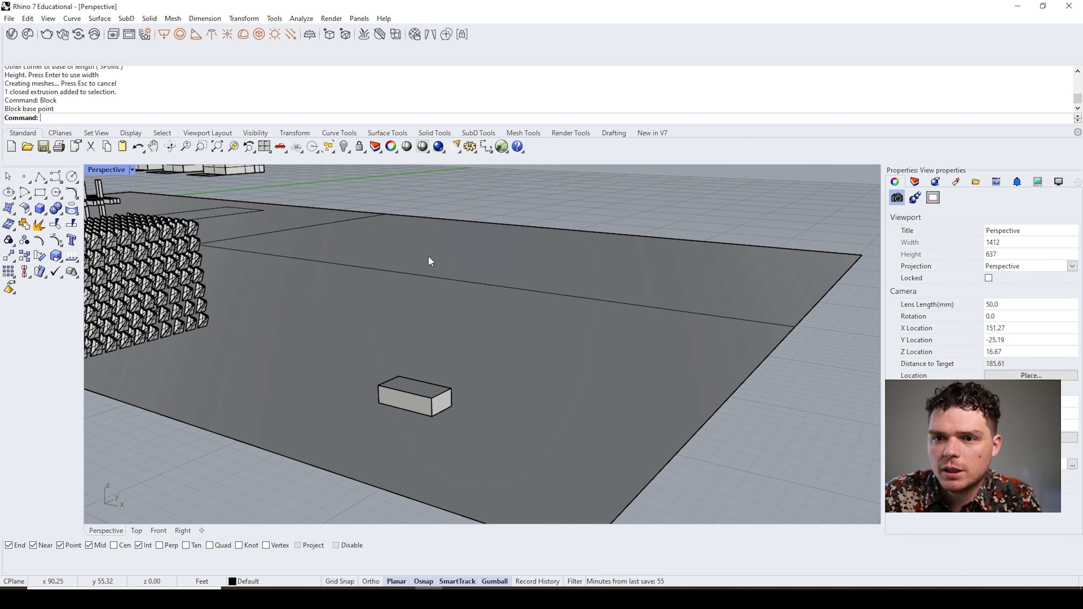
- Create a 10 by 10 by 10 rectangular array of the box block, using the box's own corners and height as the spacing
{"action": "left_click", "coordinate": [22, 274]}
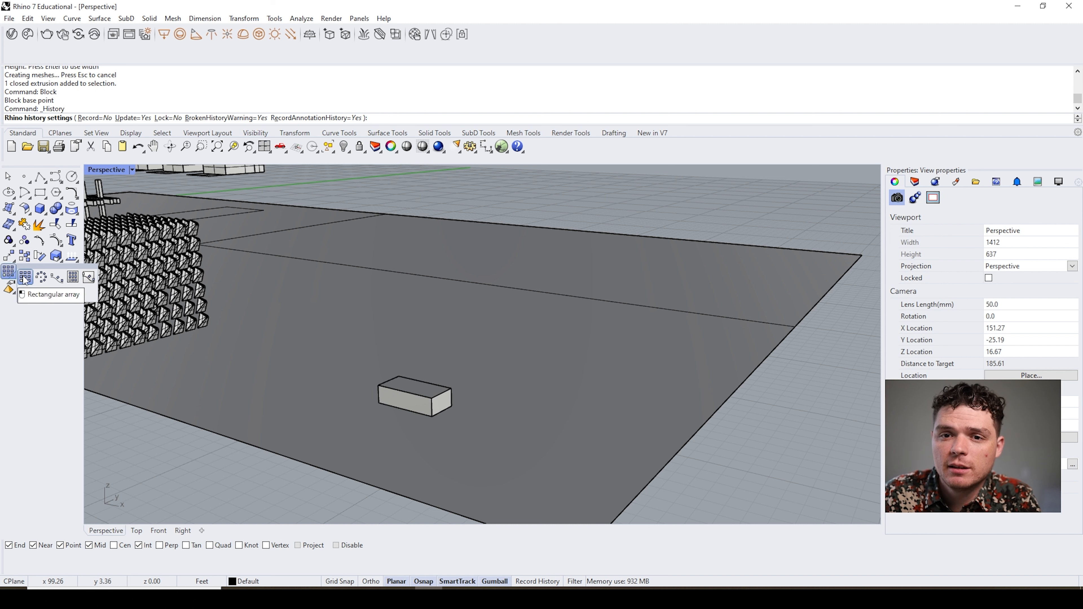
{"action": "left_click", "coordinate": [25, 278]}
{"action": "left_click", "coordinate": [440, 412]}
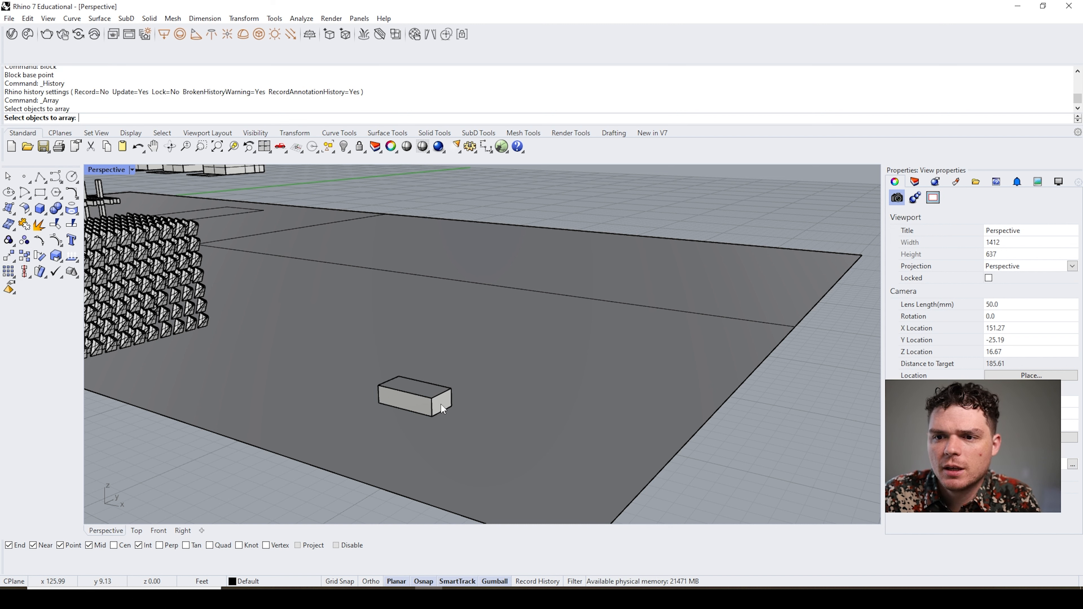
{"action": "key", "text": "Return"}
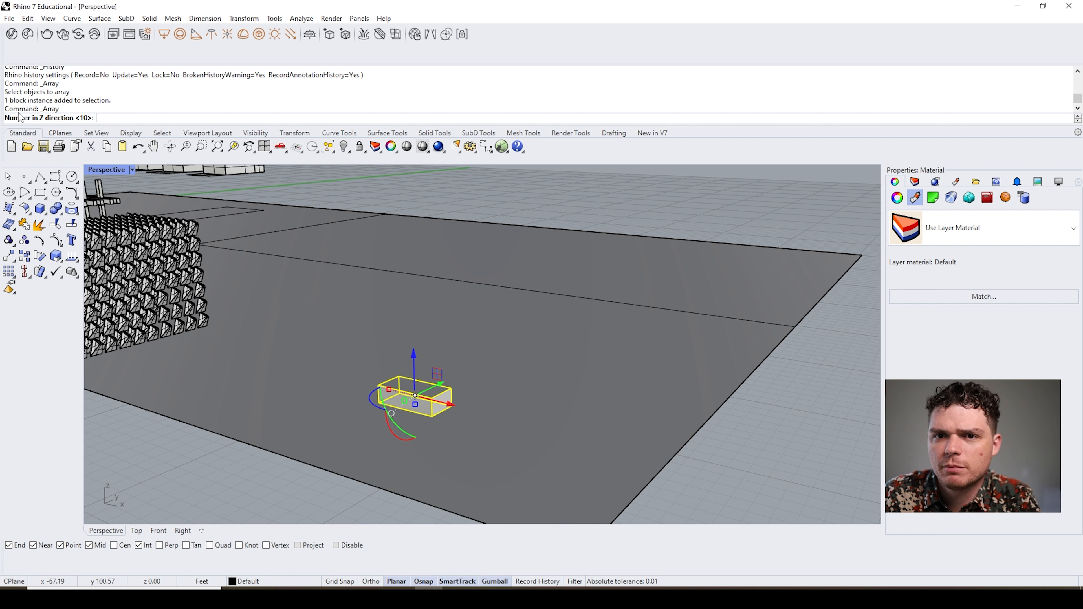
{"action": "key", "text": "Return"}
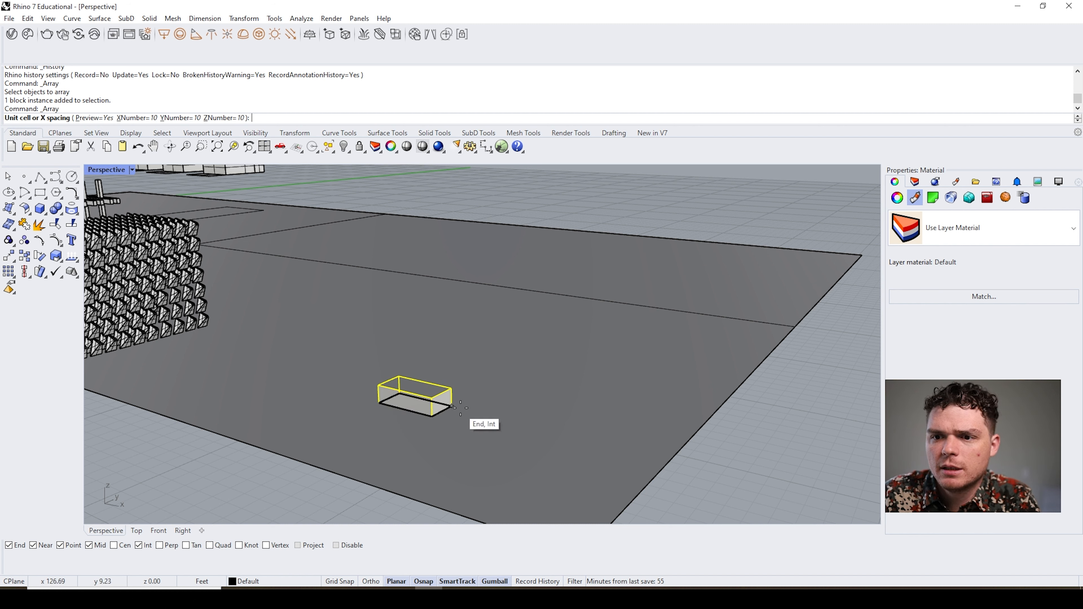
{"action": "left_click", "coordinate": [433, 417]}
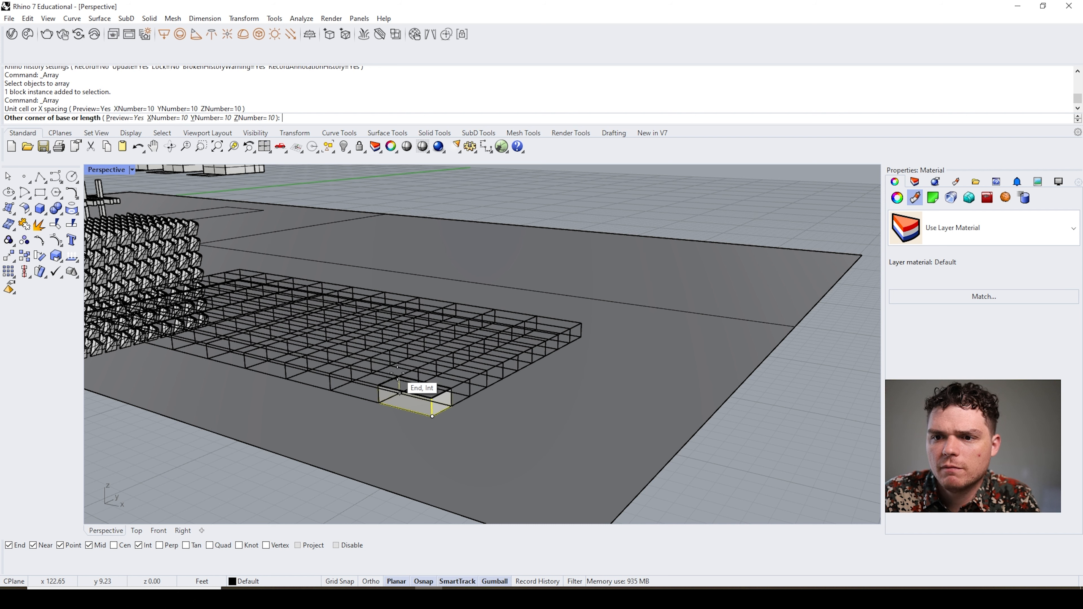
{"action": "left_click", "coordinate": [398, 375]}
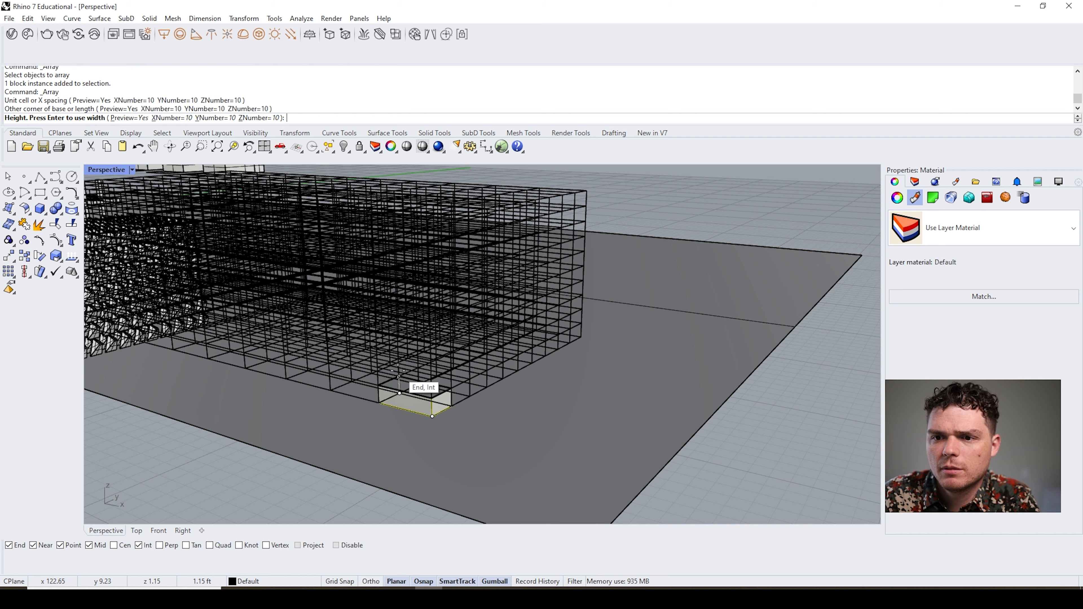
{"action": "left_click", "coordinate": [398, 372]}
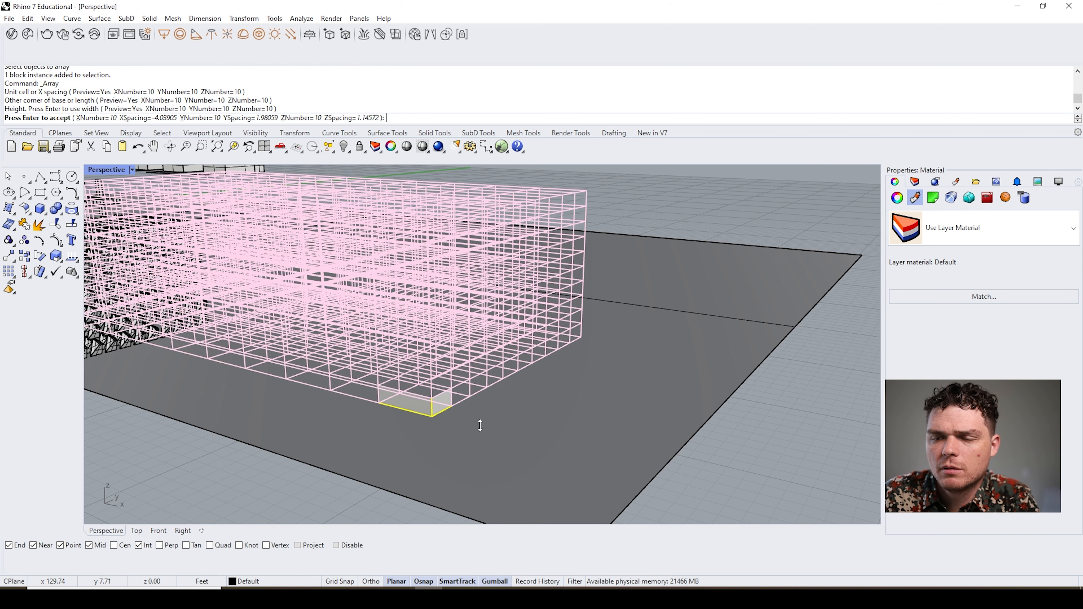
{"action": "scroll", "coordinate": [480, 425], "scroll_direction": "down", "scroll_amount": 4}
{"action": "right_click_drag", "start_coordinate": [479, 426], "coordinate": [455, 426]}
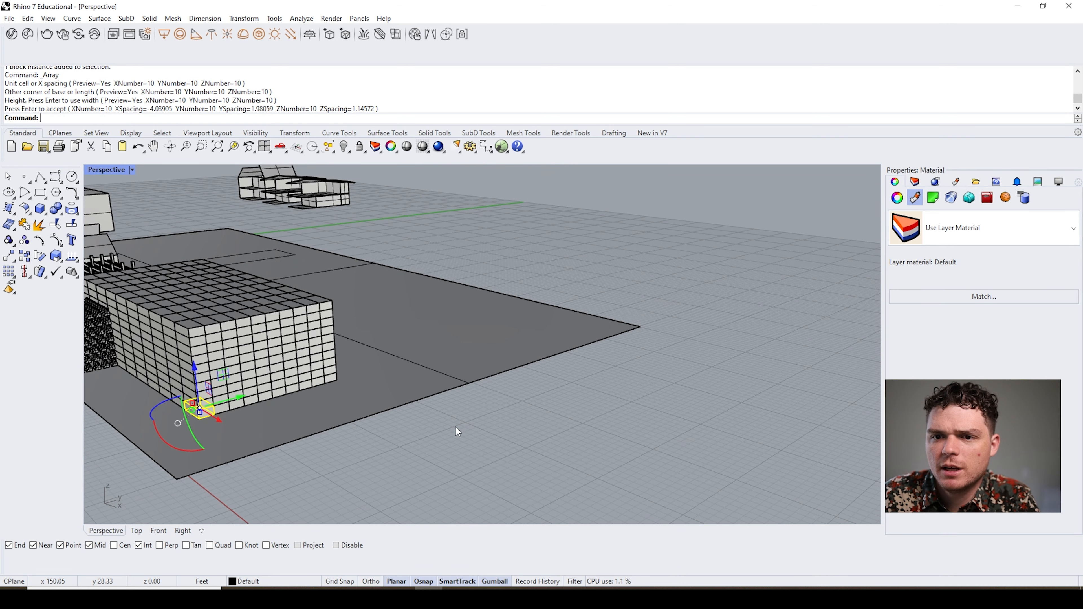
{"action": "key", "text": "Return"}
- Open the array's lower corner block for in-place editing and scale the box's end face narrower
{"action": "scroll", "coordinate": [455, 426], "scroll_direction": "down", "scroll_amount": 5}
{"action": "scroll", "coordinate": [356, 391], "scroll_direction": "up", "scroll_amount": 8}
{"action": "right_click_drag", "start_coordinate": [426, 402], "coordinate": [469, 444]}
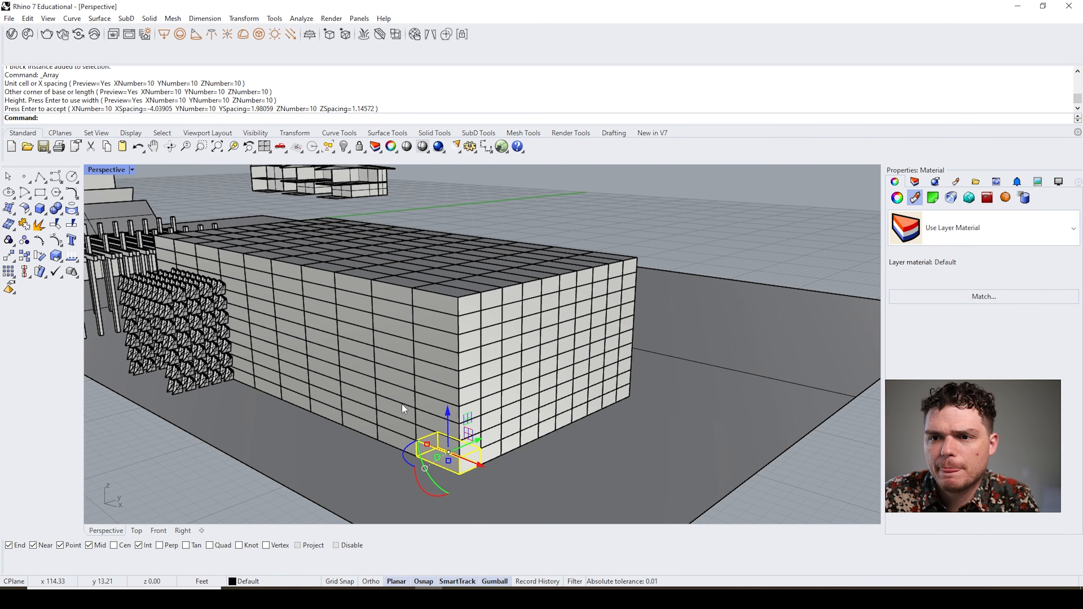
{"action": "double_click", "coordinate": [462, 471]}
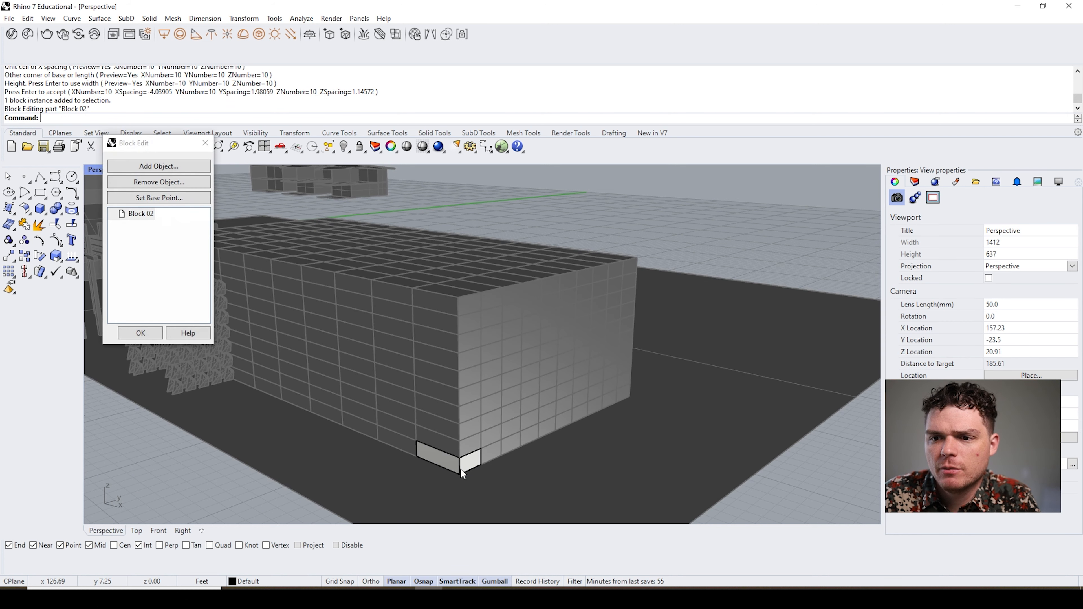
{"action": "left_click", "coordinate": [472, 466]}
{"action": "scroll", "coordinate": [476, 465], "scroll_direction": "up", "scroll_amount": 3}
{"action": "scroll", "coordinate": [479, 464], "scroll_direction": "down", "scroll_amount": 3}
{"action": "key", "text": "Escape"}
{"action": "left_click", "coordinate": [436, 444], "text": "ctrl+shift"}
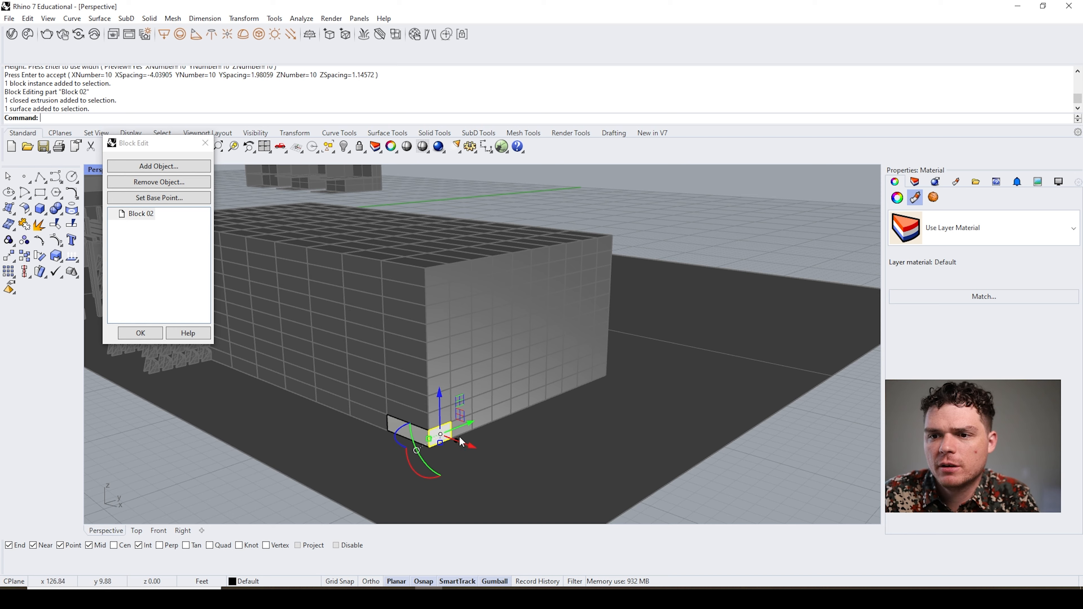
{"action": "scroll", "coordinate": [469, 436], "scroll_direction": "up", "scroll_amount": 5}
{"action": "scroll", "coordinate": [489, 427], "scroll_direction": "down", "scroll_amount": 2}
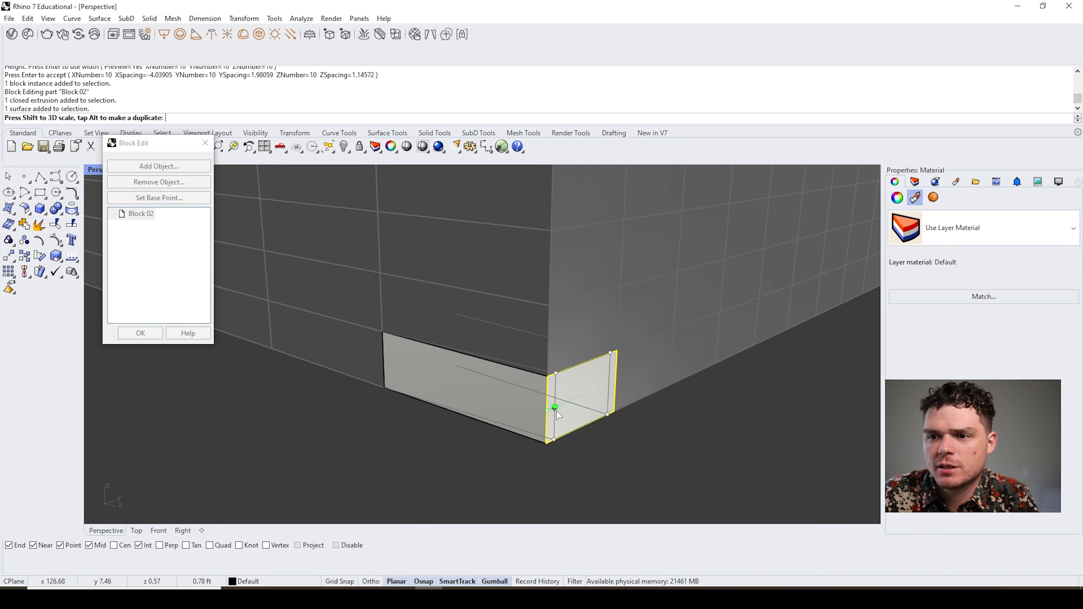
{"action": "left_click_drag", "start_coordinate": [547, 411], "coordinate": [557, 433]}
{"action": "left_click", "coordinate": [571, 369]}
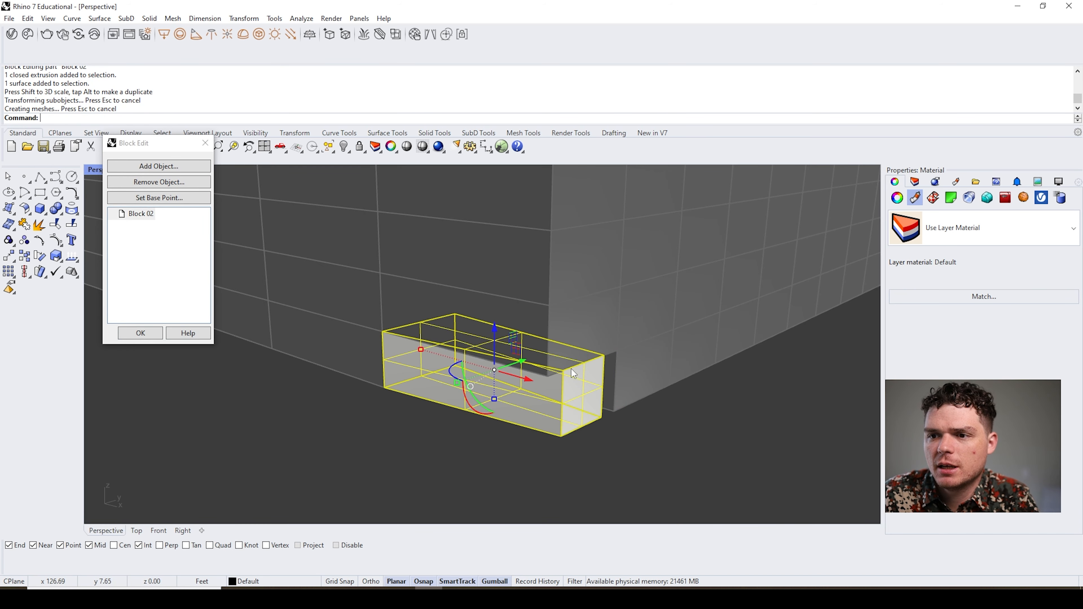
{"action": "left_click", "coordinate": [582, 365], "text": "ctrl+shift"}
{"action": "left_click", "coordinate": [585, 367]}
{"action": "key", "text": "Escape"}
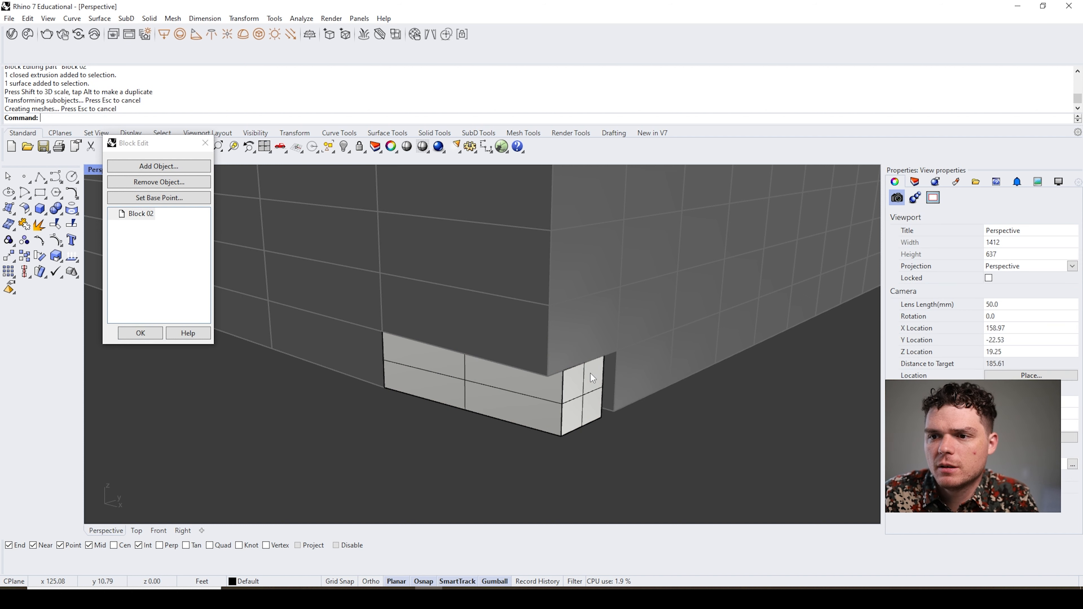
{"action": "left_click", "coordinate": [591, 365], "text": "ctrl+shift"}
{"action": "key", "text": "Escape"}
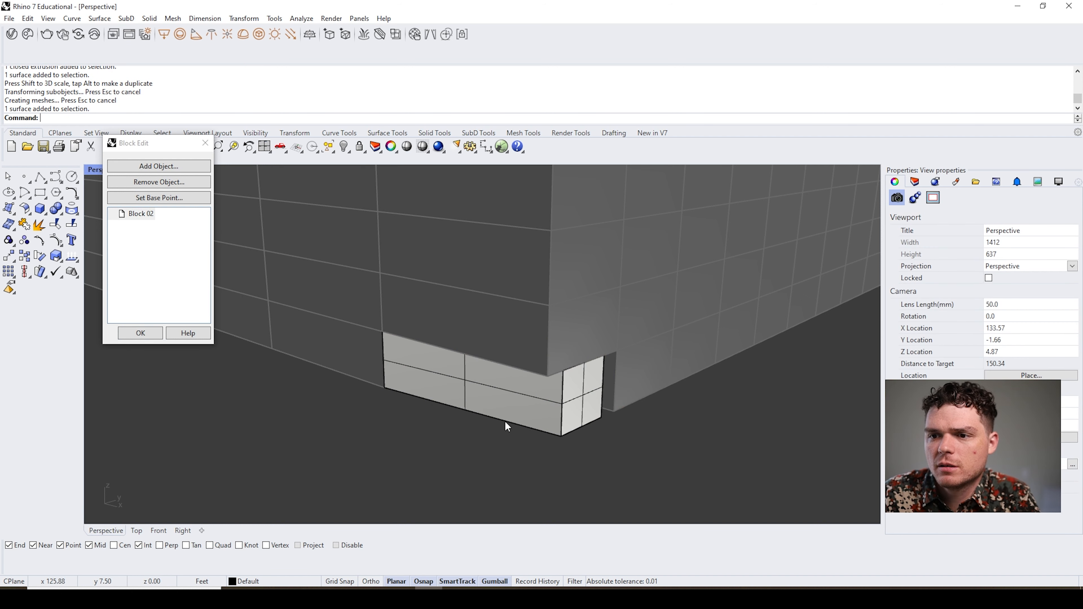
- Move the lower front long edge of the box inward within the block being edited
{"action": "left_click", "coordinate": [507, 420], "text": "ctrl+shift"}
{"action": "left_click", "coordinate": [550, 449]}
{"action": "left_click_drag", "start_coordinate": [485, 377], "coordinate": [470, 345]}
{"action": "scroll", "coordinate": [482, 371], "scroll_direction": "down", "scroll_amount": 5}
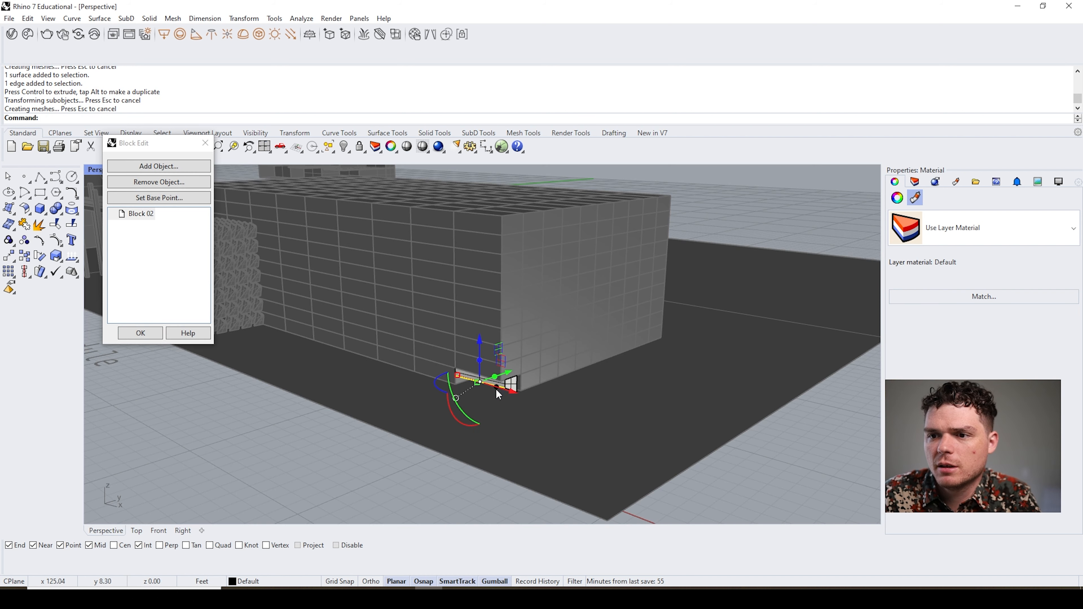
- Move the near vertical edge of the box's end face downward within the block, and apply the block edit
{"action": "scroll", "coordinate": [512, 392], "scroll_direction": "up", "scroll_amount": 5}
{"action": "key", "text": "Escape"}
{"action": "left_click", "coordinate": [487, 360], "text": "ctrl+shift"}
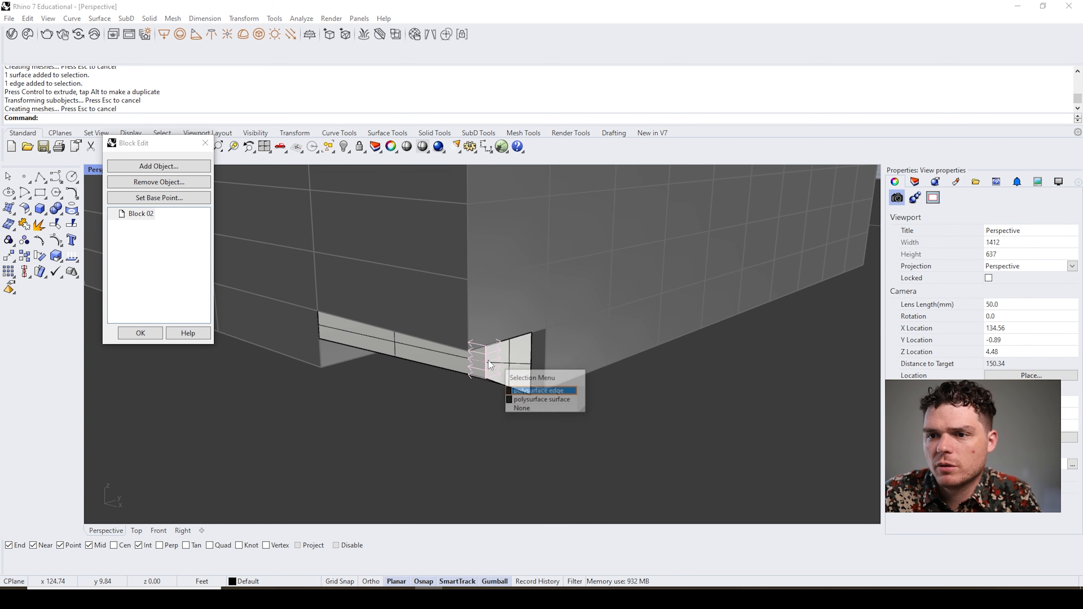
{"action": "left_click", "coordinate": [513, 389]}
{"action": "left_click_drag", "start_coordinate": [486, 320], "coordinate": [488, 344]}
{"action": "scroll", "coordinate": [489, 346], "scroll_direction": "down", "scroll_amount": 5}
{"action": "key", "text": "Escape"}
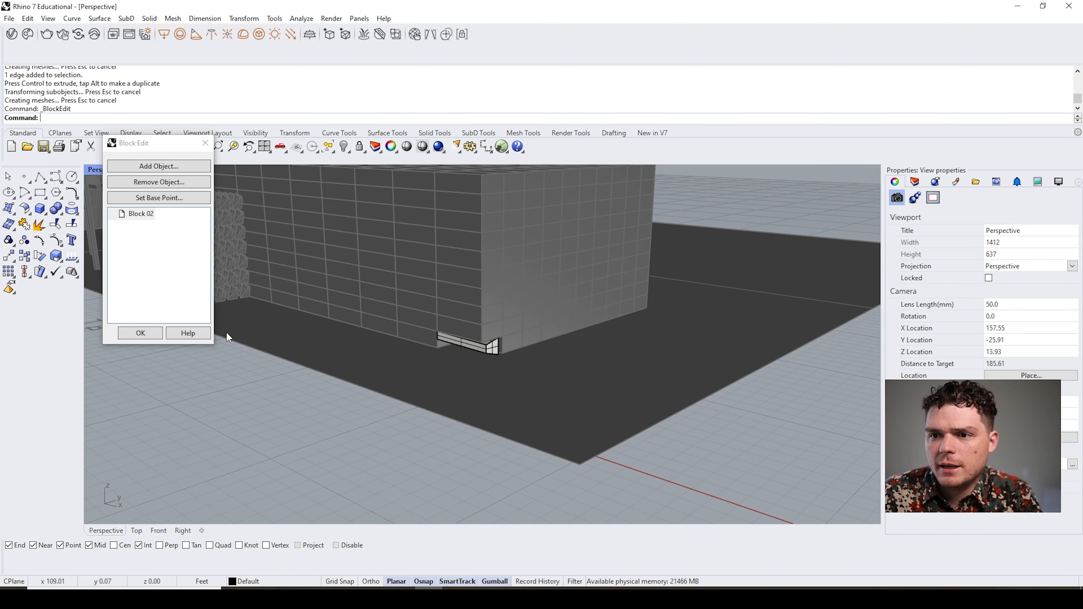
{"action": "left_click", "coordinate": [154, 338]}
{"action": "scroll", "coordinate": [550, 427], "scroll_direction": "down", "scroll_amount": 5}
{"action": "scroll", "coordinate": [539, 385], "scroll_direction": "up", "scroll_amount": 5}
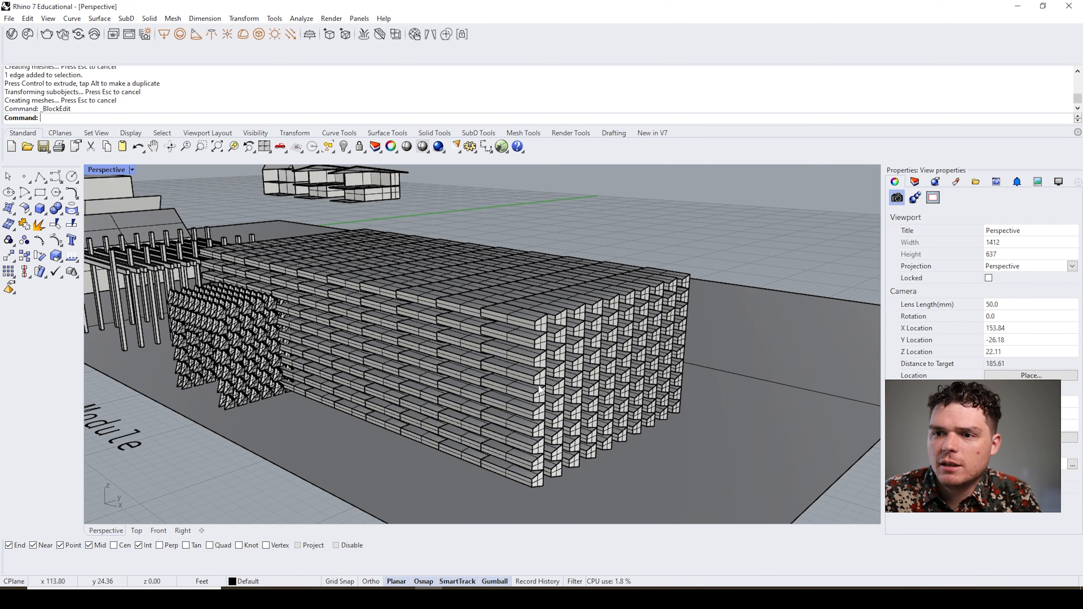
{"action": "scroll", "coordinate": [539, 385], "scroll_direction": "up", "scroll_amount": 5}
{"action": "scroll", "coordinate": [539, 386], "scroll_direction": "down", "scroll_amount": 5}
- Undo the last block edit and the 10 by 10 by 10 array, leaving the single box block
{"action": "key", "text": "ctrl+z"}
{"action": "key", "text": "ctrl+z"}
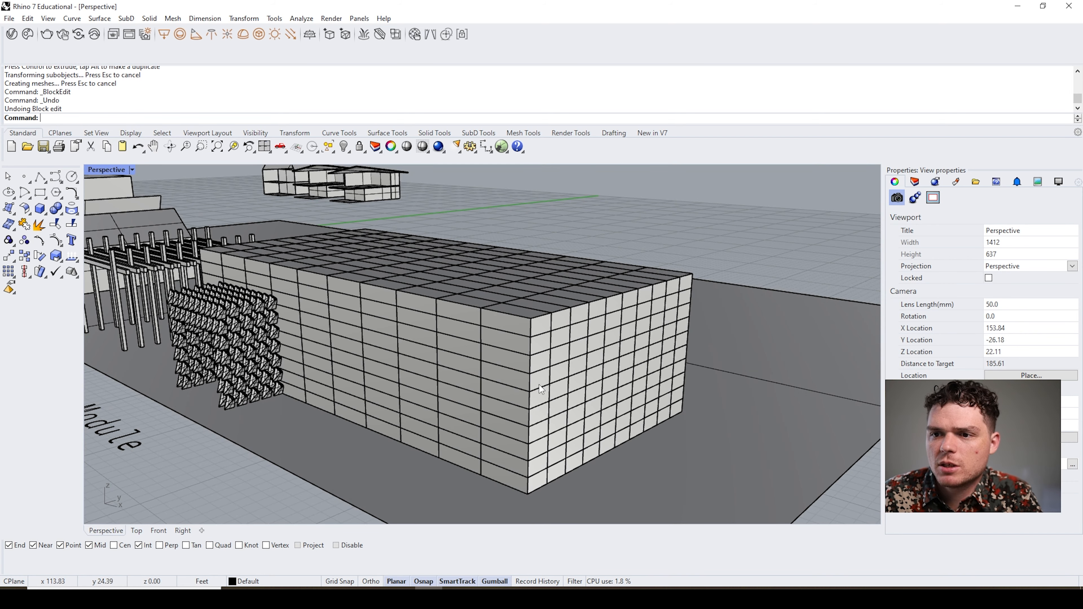
{"action": "scroll", "coordinate": [539, 389], "scroll_direction": "down", "scroll_amount": 5}
{"action": "scroll", "coordinate": [478, 405], "scroll_direction": "up", "scroll_amount": 5}
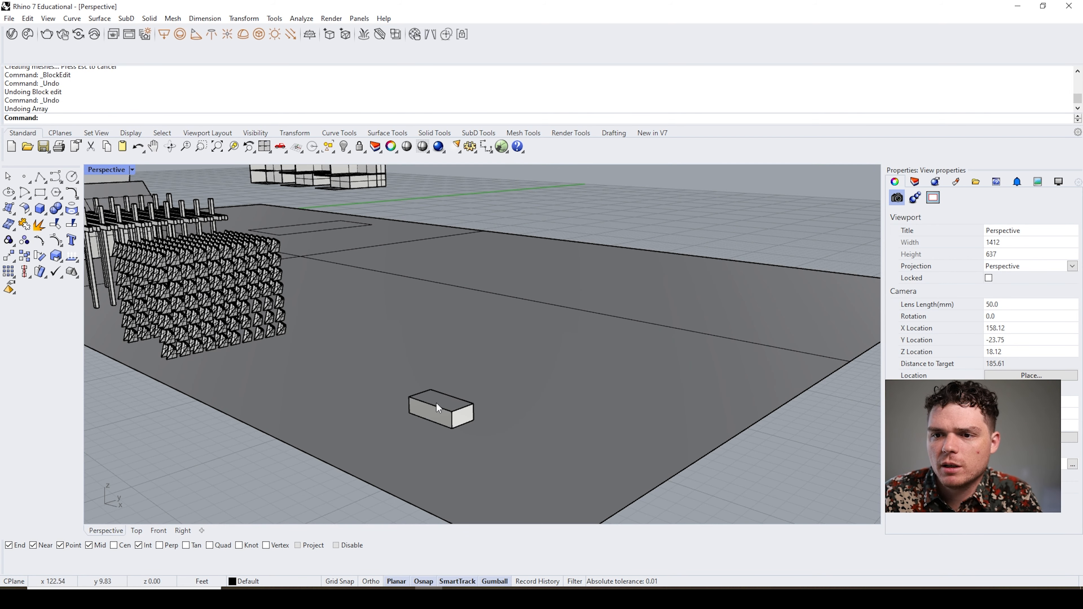
- Start a rectangular array of the box block with 1 copy in X, 10 in Y and 10 in Z
{"action": "left_click", "coordinate": [437, 407]}
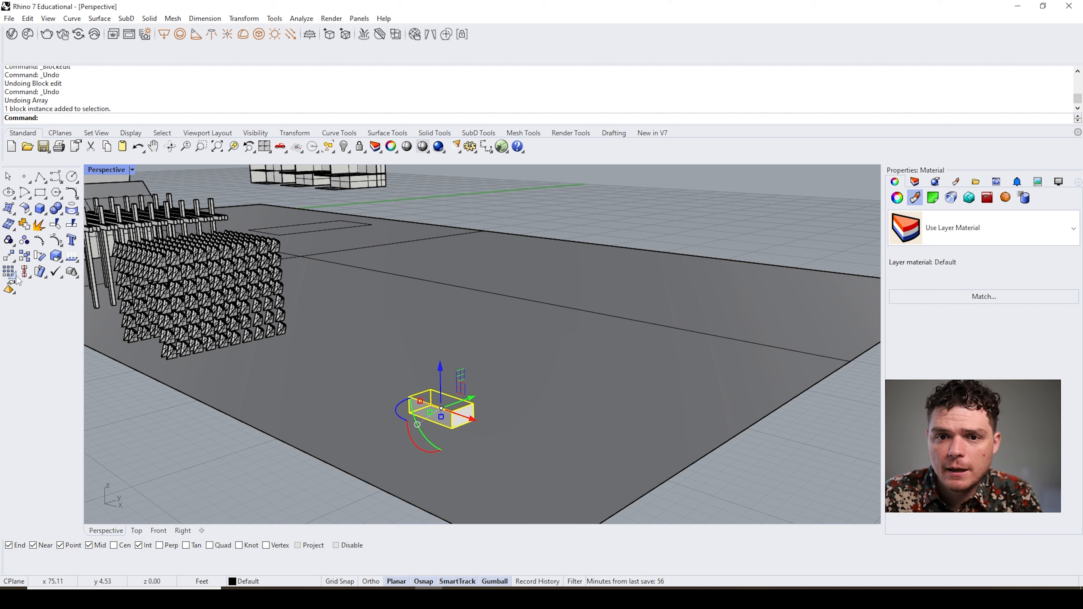
{"action": "left_click", "coordinate": [9, 273]}
{"action": "key", "text": "Escape"}
{"action": "key", "text": "Return"}
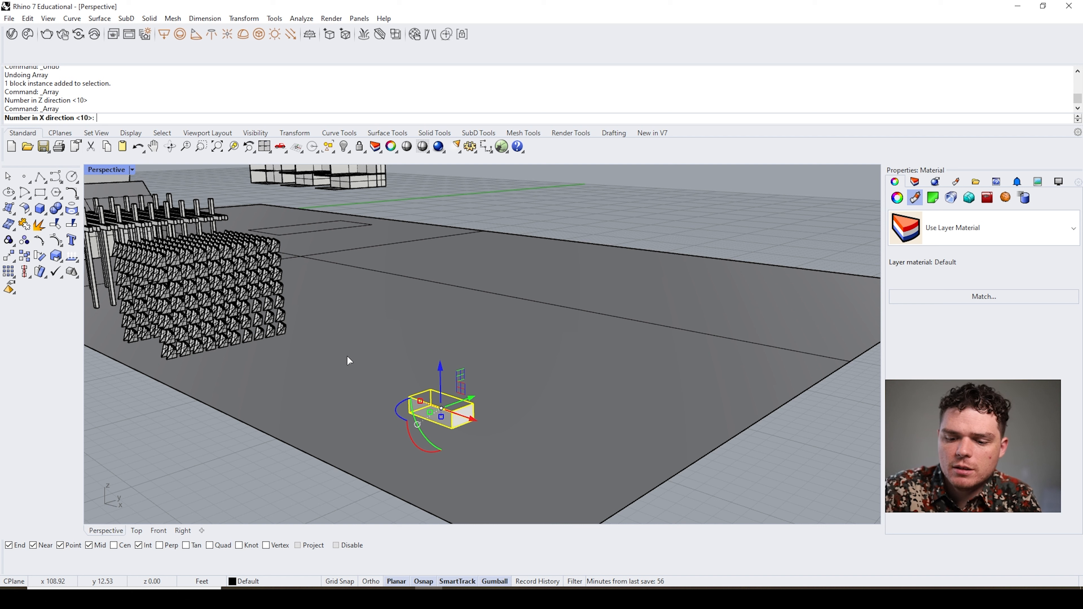
{"action": "type", "text": "0"}
{"action": "key", "text": "Return"}
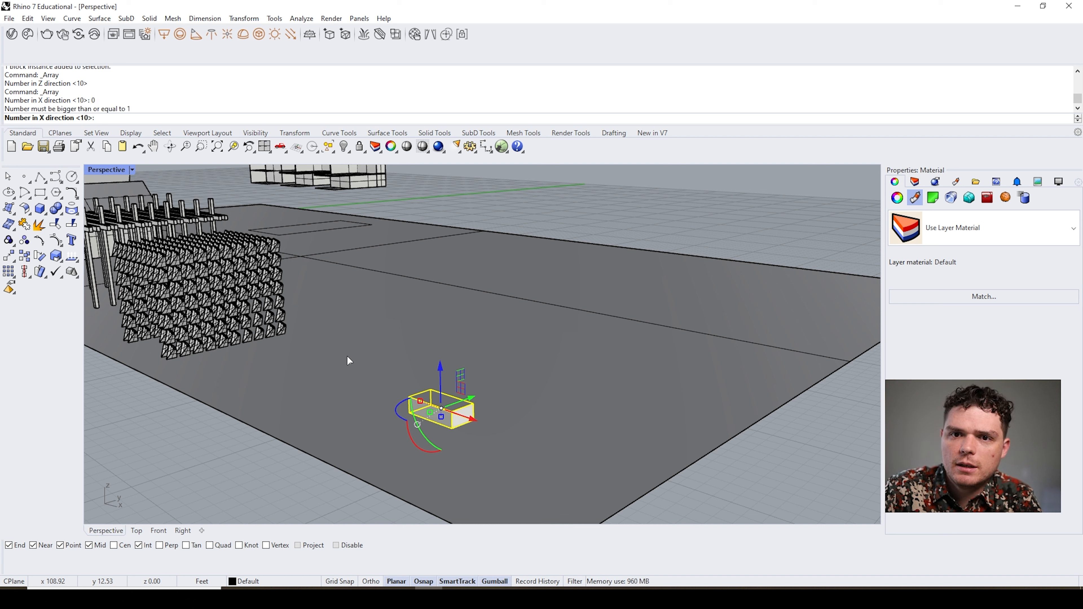
{"action": "type", "text": "1"}
{"action": "key", "text": "Return"}
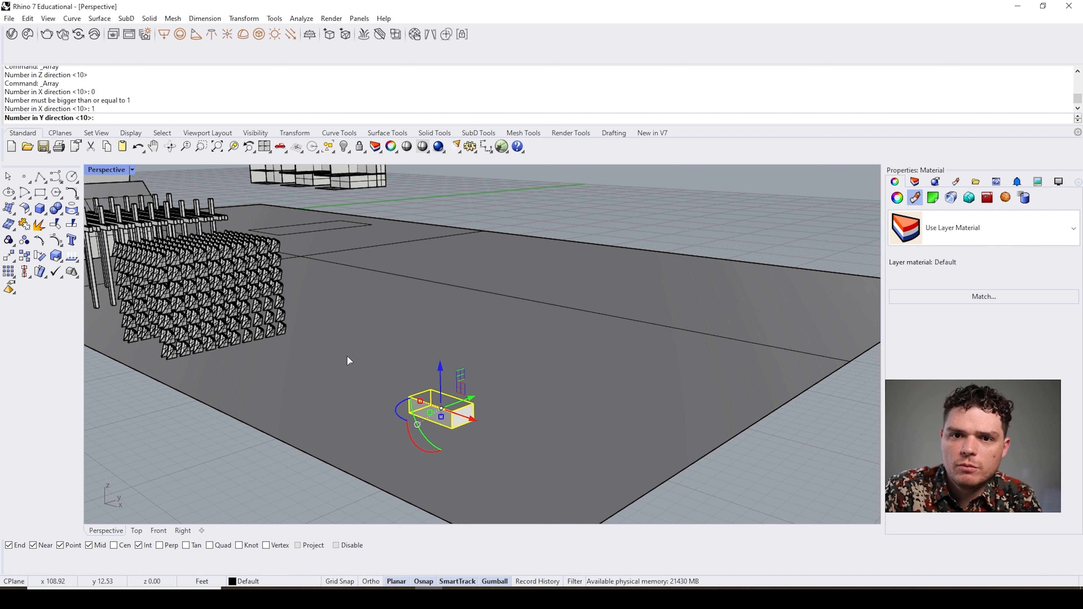
{"action": "type", "text": "10"}
{"action": "key", "text": "Return"}
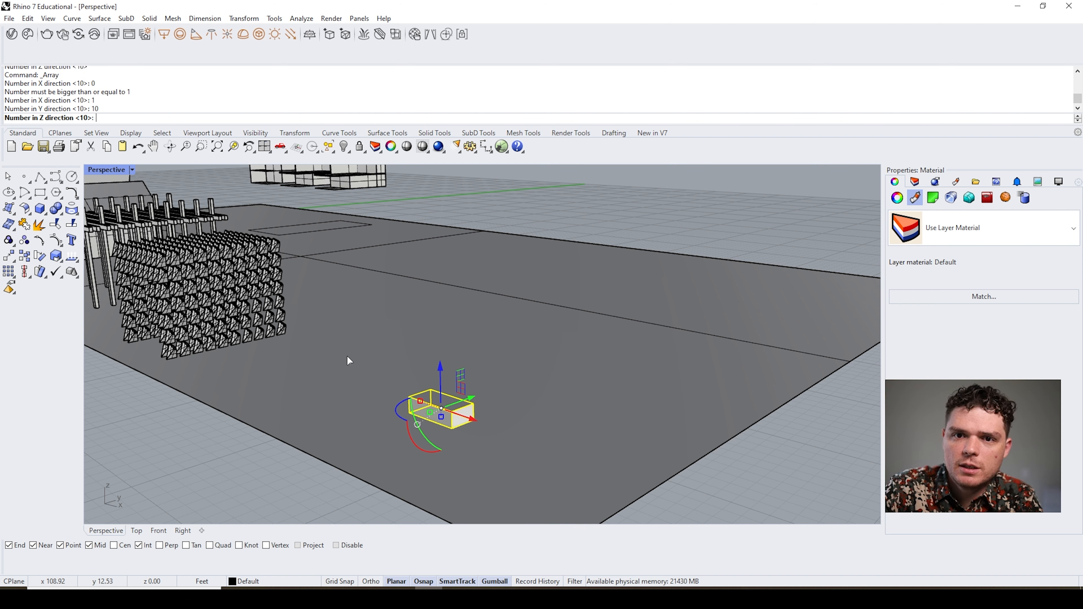
{"action": "type", "text": "10"}
{"action": "key", "text": "Return"}
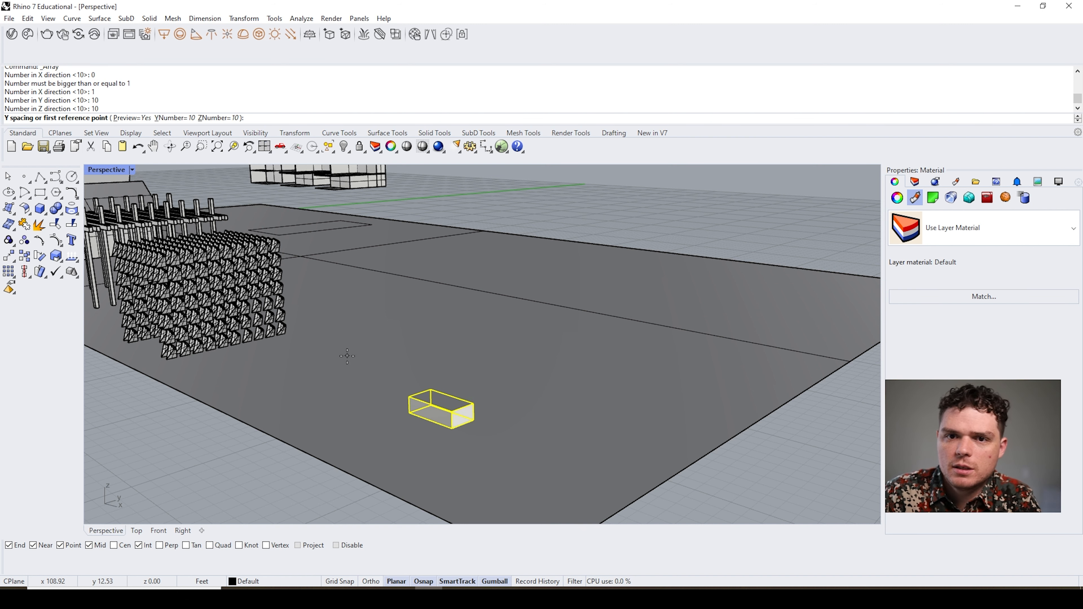
- Set the array's Y spacing from the box's end-face corners and its Z spacing to about 1.42 ft, and accept the array
{"action": "left_click", "coordinate": [452, 429]}
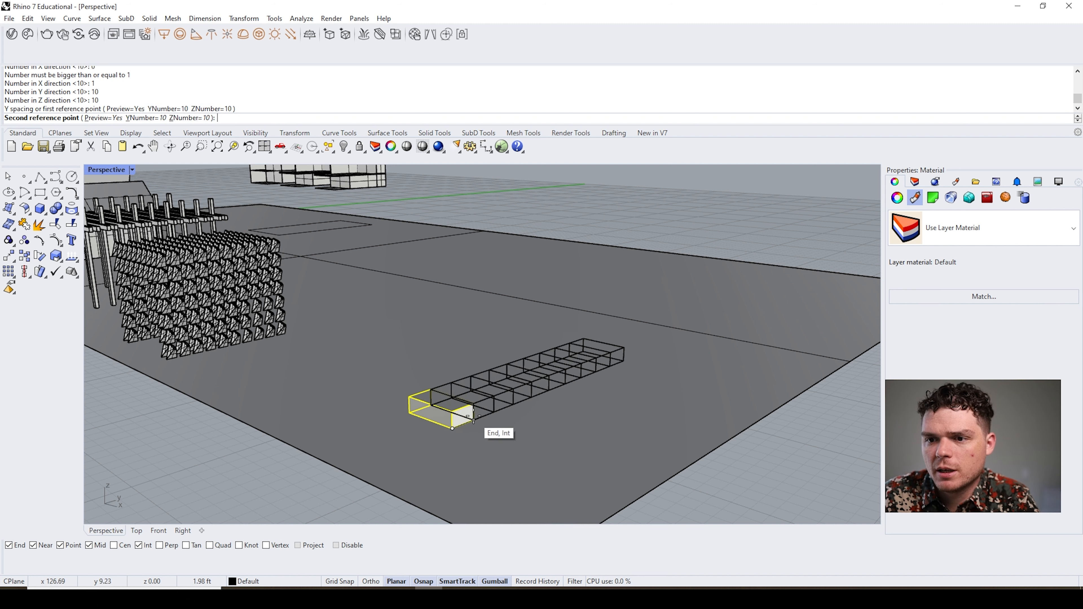
{"action": "left_click", "coordinate": [473, 420]}
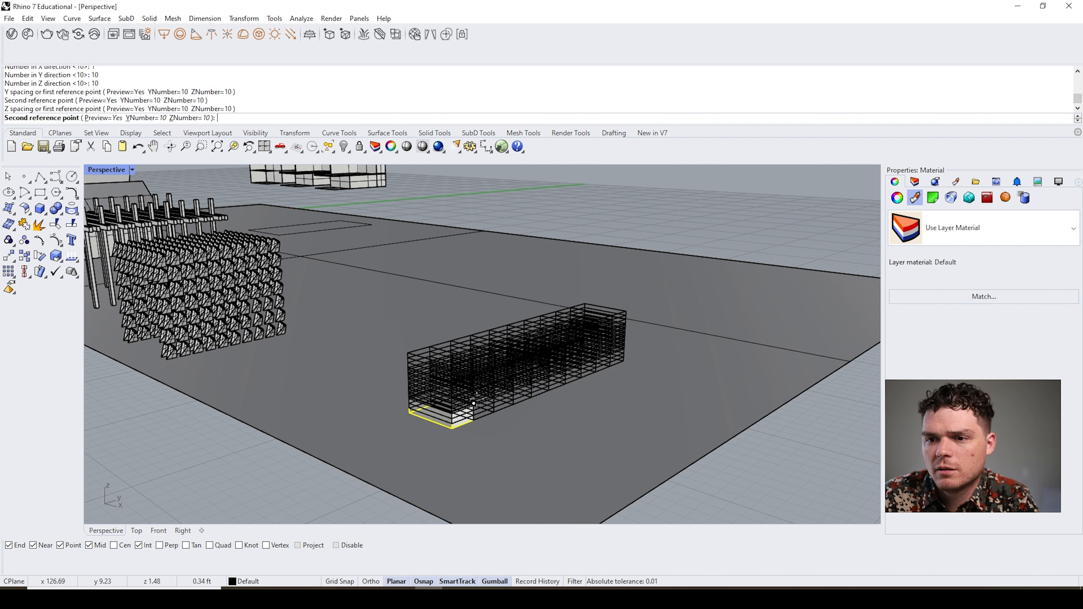
{"action": "left_click", "coordinate": [474, 403]}
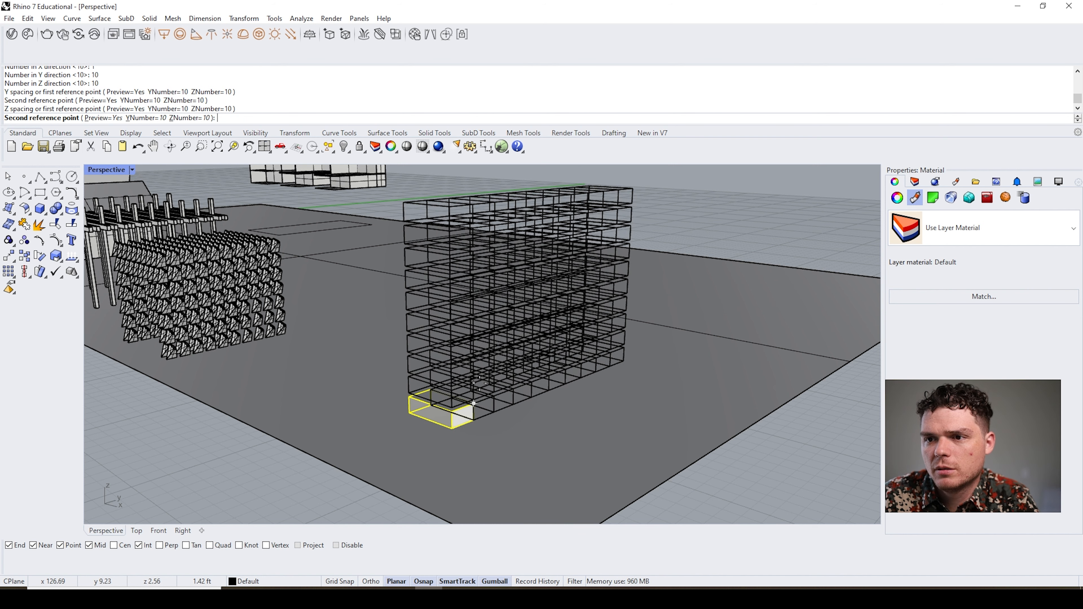
{"action": "left_click", "coordinate": [479, 387]}
{"action": "key", "text": "Return"}
{"action": "scroll", "coordinate": [501, 397], "scroll_direction": "down", "scroll_amount": 5}
{"action": "key", "text": "Escape"}
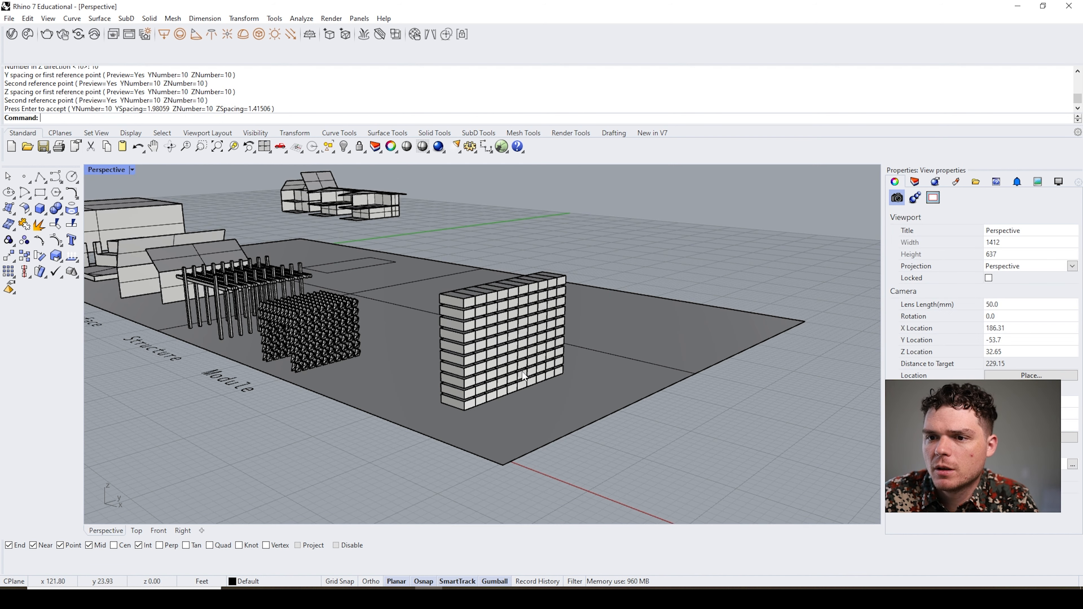
- Frame the whole arrayed wall of blocks and examine the lower corner block at its end
{"action": "scroll", "coordinate": [502, 388], "scroll_direction": "up", "scroll_amount": 5}
{"action": "right_click_drag", "start_coordinate": [503, 389], "coordinate": [513, 367]}
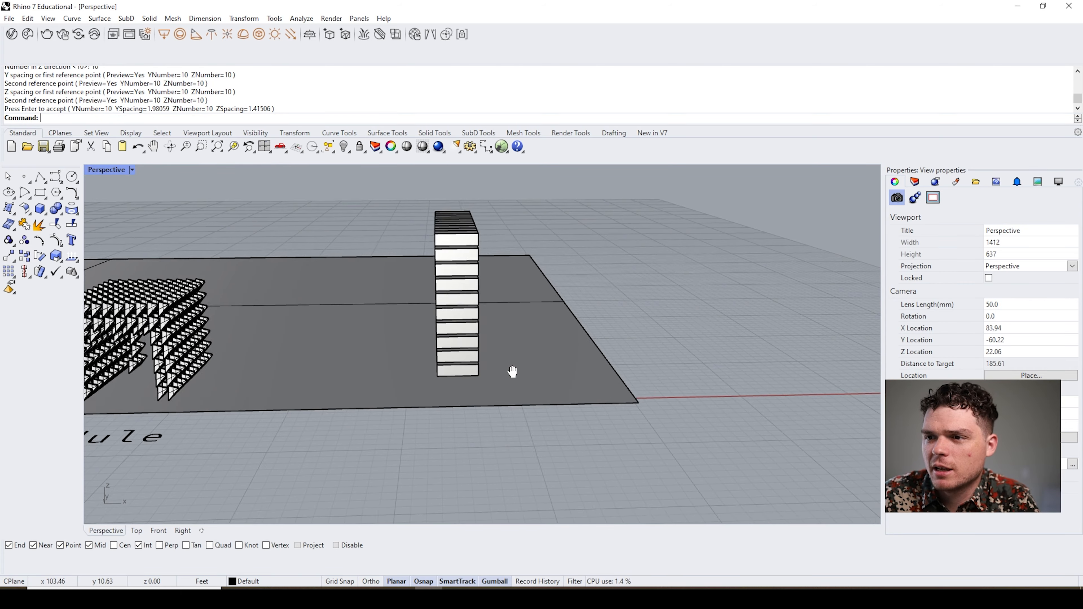
{"action": "left_click_drag", "start_coordinate": [401, 190], "coordinate": [514, 373]}
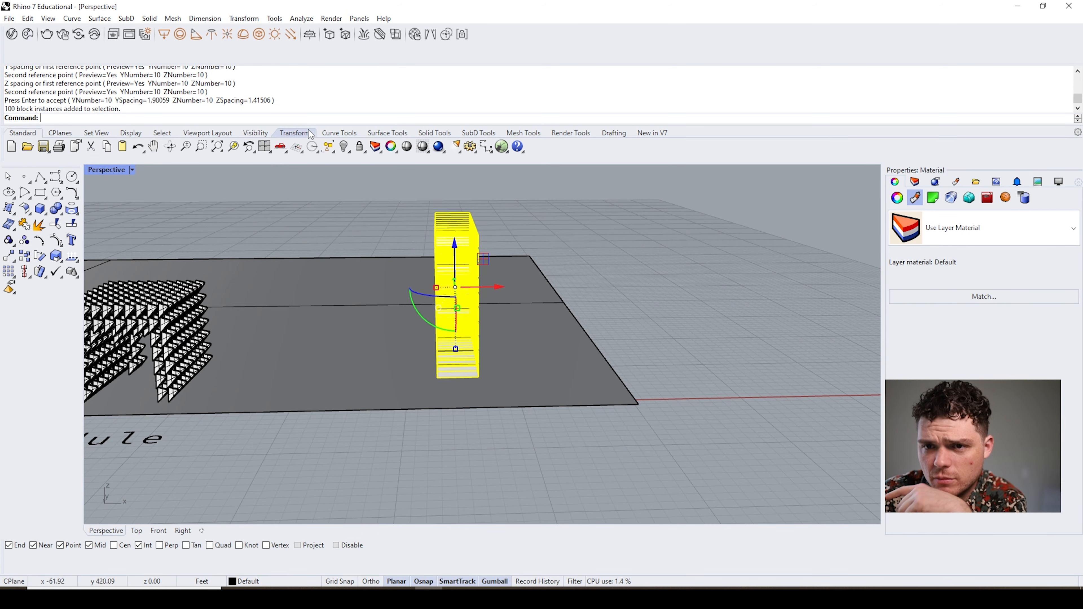
{"action": "left_click", "coordinate": [233, 147]}
{"action": "right_click_drag", "start_coordinate": [613, 367], "coordinate": [629, 261]}
{"action": "left_click", "coordinate": [659, 294]}
{"action": "right_click_drag", "start_coordinate": [333, 384], "coordinate": [533, 436]}
{"action": "scroll", "coordinate": [494, 475], "scroll_direction": "up", "scroll_amount": 2}
- Edit the wall's lower corner block, moving the box's end face inward to about half its length, and apply the edit
{"action": "left_click", "coordinate": [501, 475], "text": "ctrl+shift"}
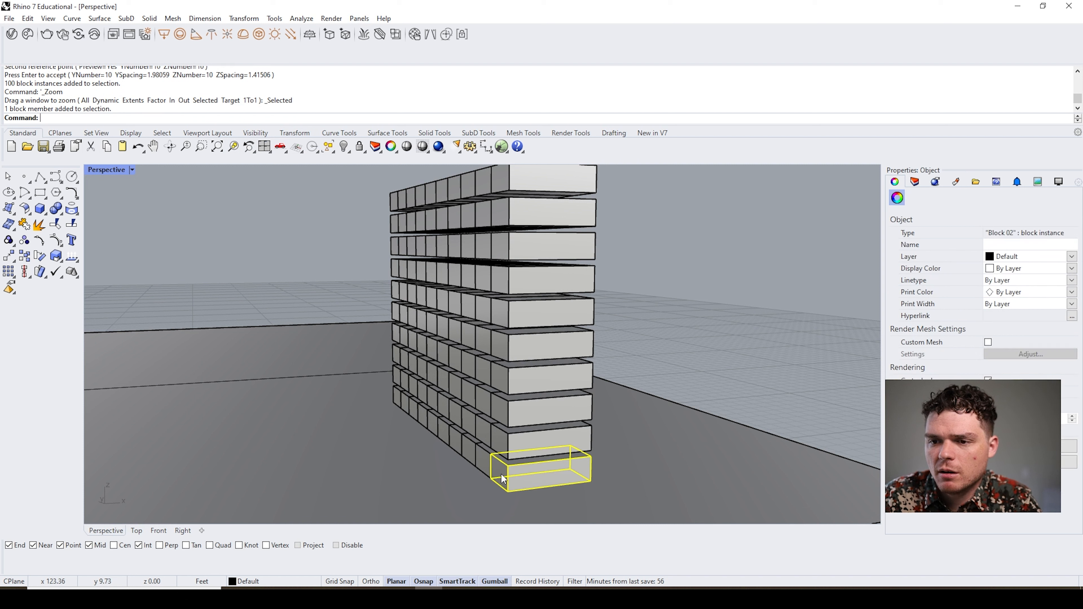
{"action": "left_click", "coordinate": [277, 304]}
{"action": "left_click", "coordinate": [501, 476], "text": "ctrl+shift"}
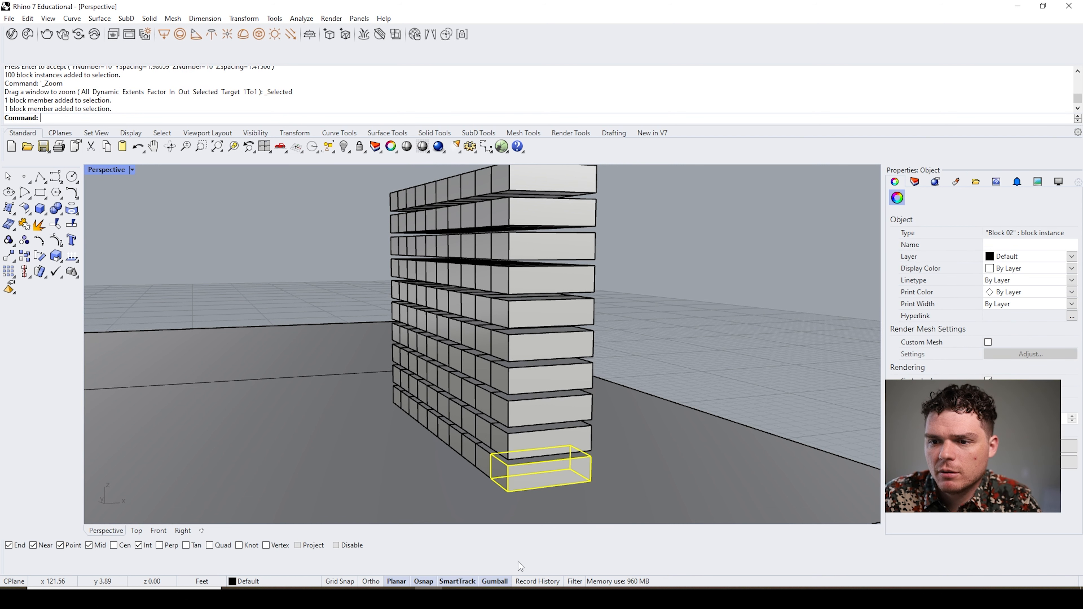
{"action": "left_click", "coordinate": [288, 277]}
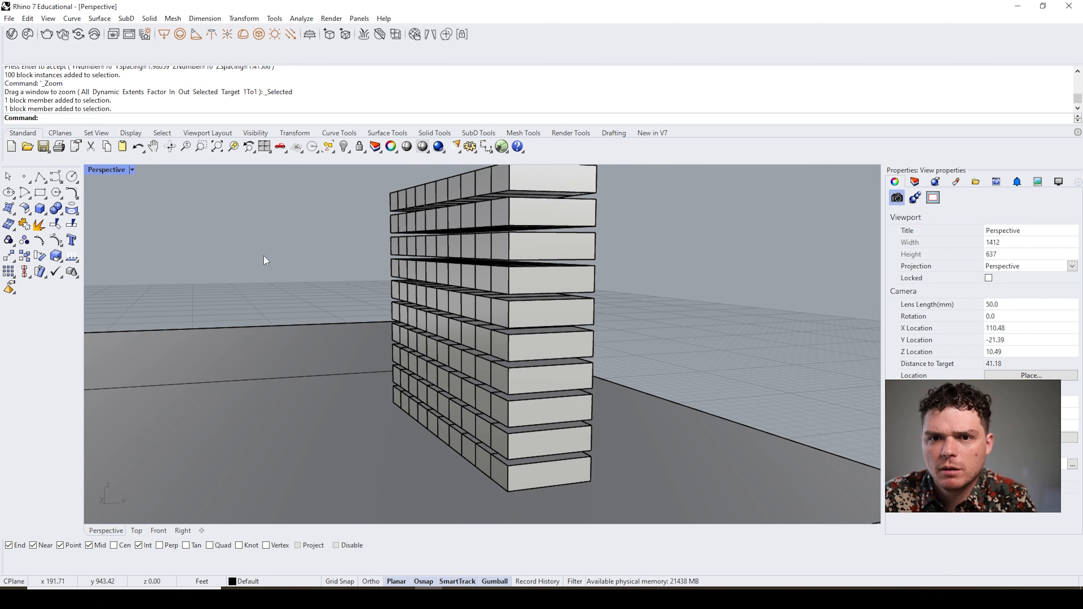
{"action": "left_click", "coordinate": [552, 477]}
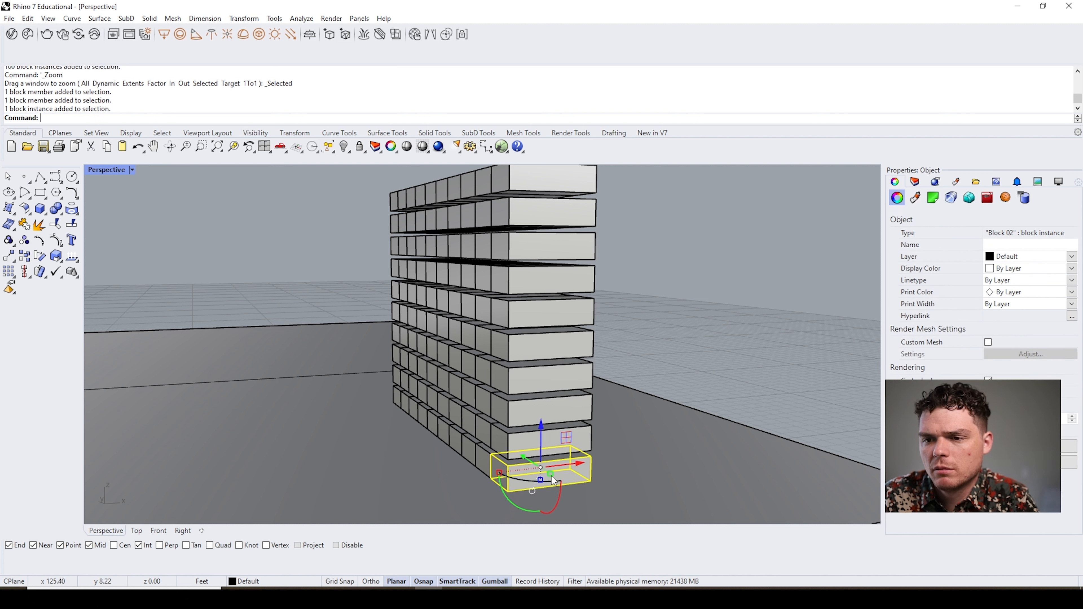
{"action": "double_click", "coordinate": [584, 476]}
{"action": "left_click", "coordinate": [499, 471], "text": "ctrl+shift"}
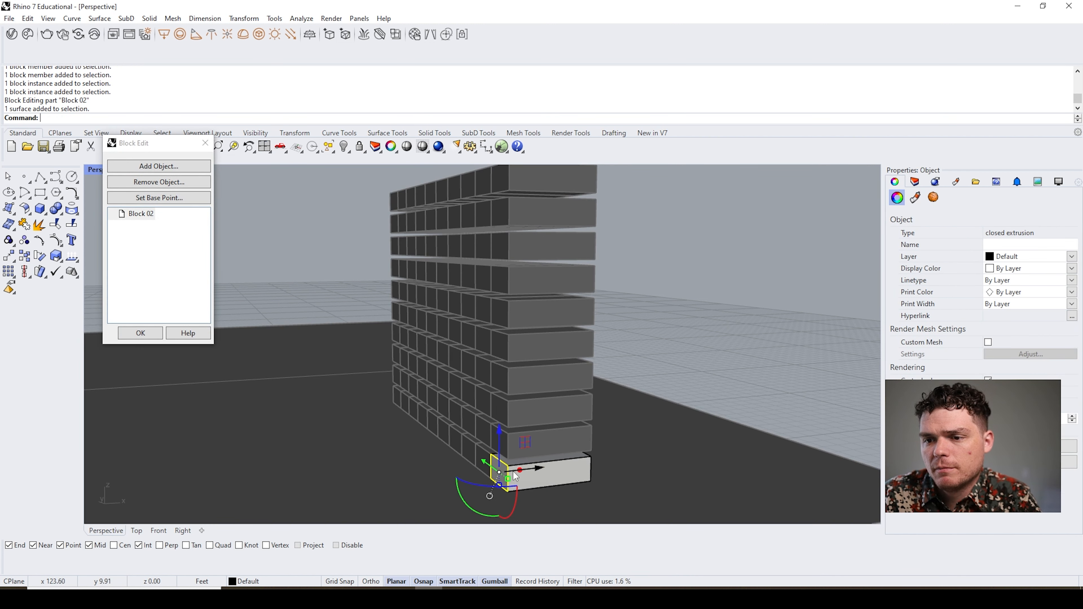
{"action": "left_click_drag", "start_coordinate": [541, 469], "coordinate": [583, 464]}
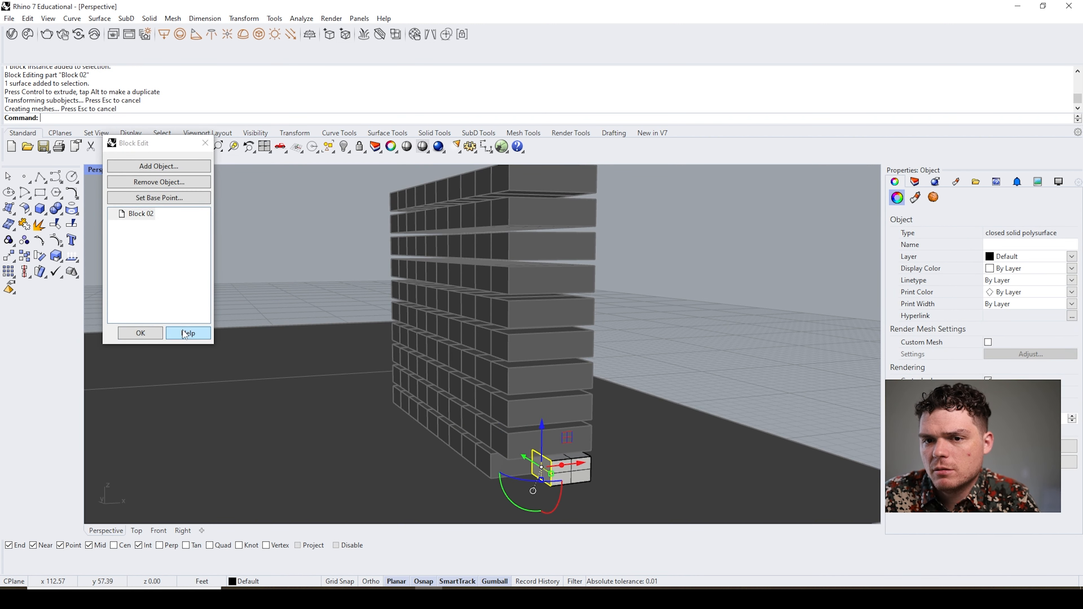
{"action": "left_click", "coordinate": [152, 337]}
- Try to scale the outer face of the lower corner block narrower through in-place block editing
{"action": "right_click_drag", "start_coordinate": [276, 338], "coordinate": [355, 452]}
{"action": "left_click", "coordinate": [348, 453]}
{"action": "scroll", "coordinate": [347, 452], "scroll_direction": "up", "scroll_amount": 4}
{"action": "double_click", "coordinate": [348, 453]}
{"action": "left_click", "coordinate": [350, 455], "text": "ctrl+shift"}
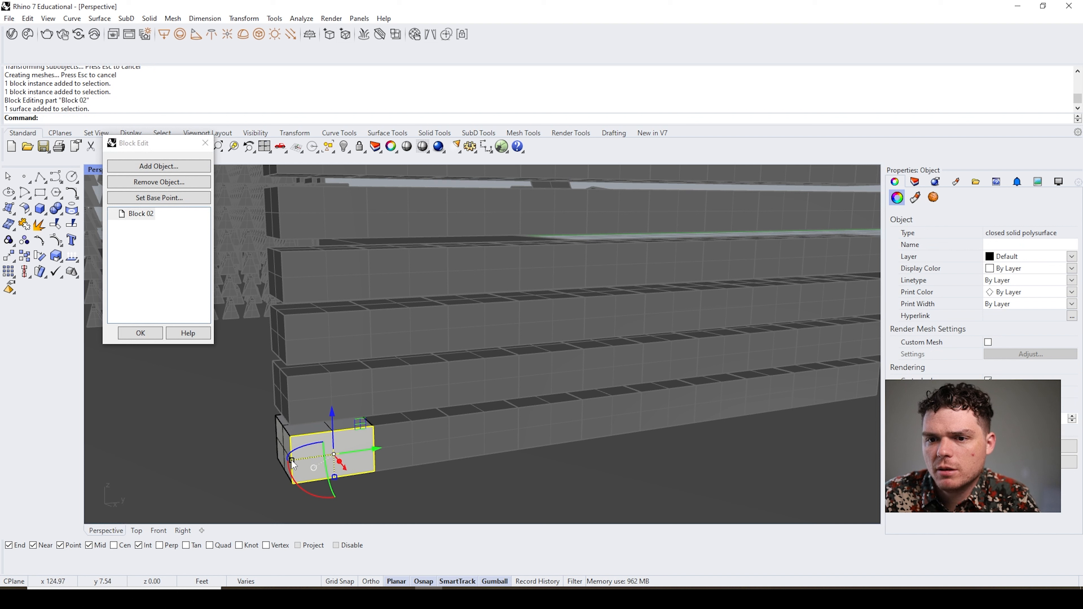
{"action": "left_click_drag", "start_coordinate": [293, 461], "coordinate": [334, 458]}
{"action": "left_click", "coordinate": [152, 334]}
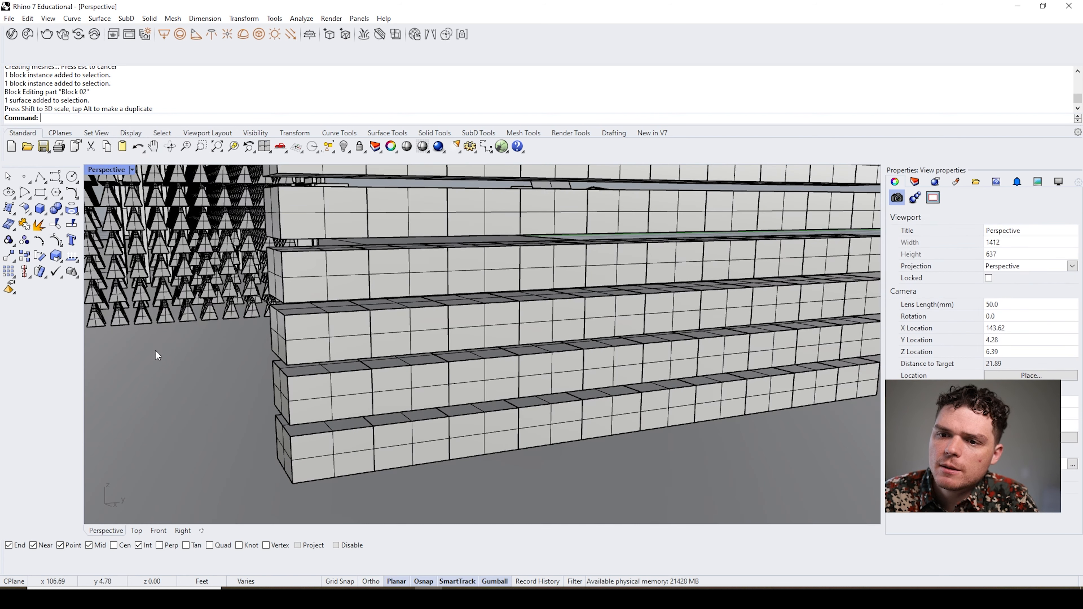
- Reopen the lower corner block, scale its outer face down uniformly into a tapered shape, and apply the edit
{"action": "double_click", "coordinate": [350, 456]}
{"action": "left_click", "coordinate": [354, 457]}
{"action": "left_click", "coordinate": [370, 473]}
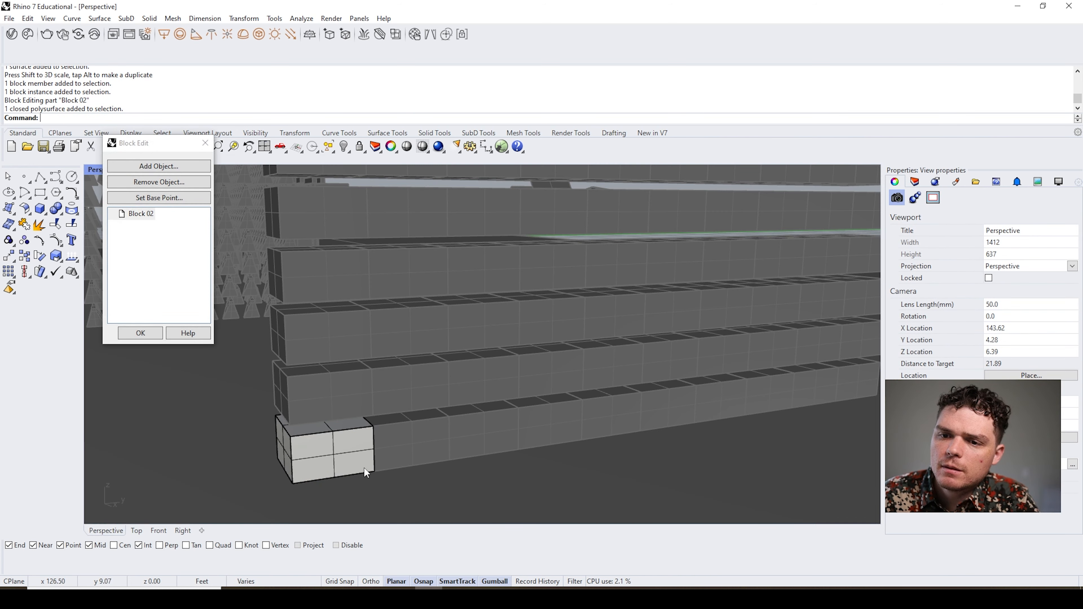
{"action": "left_click", "coordinate": [351, 461], "text": "ctrl+shift"}
{"action": "left_click_drag", "start_coordinate": [297, 461], "coordinate": [321, 456], "text": "shift"}
{"action": "left_click", "coordinate": [431, 495]}
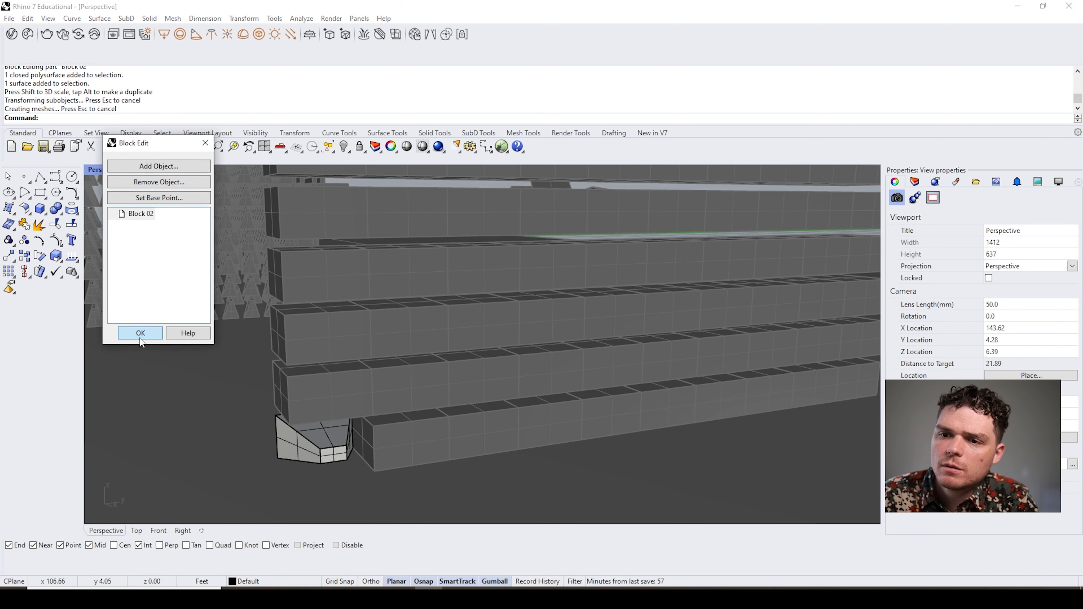
{"action": "left_click", "coordinate": [140, 333]}
- Open the lower corner block again, move its small outer face upward, and apply the edit
{"action": "scroll", "coordinate": [393, 439], "scroll_direction": "down", "scroll_amount": 4}
{"action": "right_click_drag", "start_coordinate": [361, 443], "coordinate": [354, 435]}
{"action": "scroll", "coordinate": [354, 435], "scroll_direction": "up", "scroll_amount": 2}
{"action": "scroll", "coordinate": [354, 435], "scroll_direction": "up", "scroll_amount": 4}
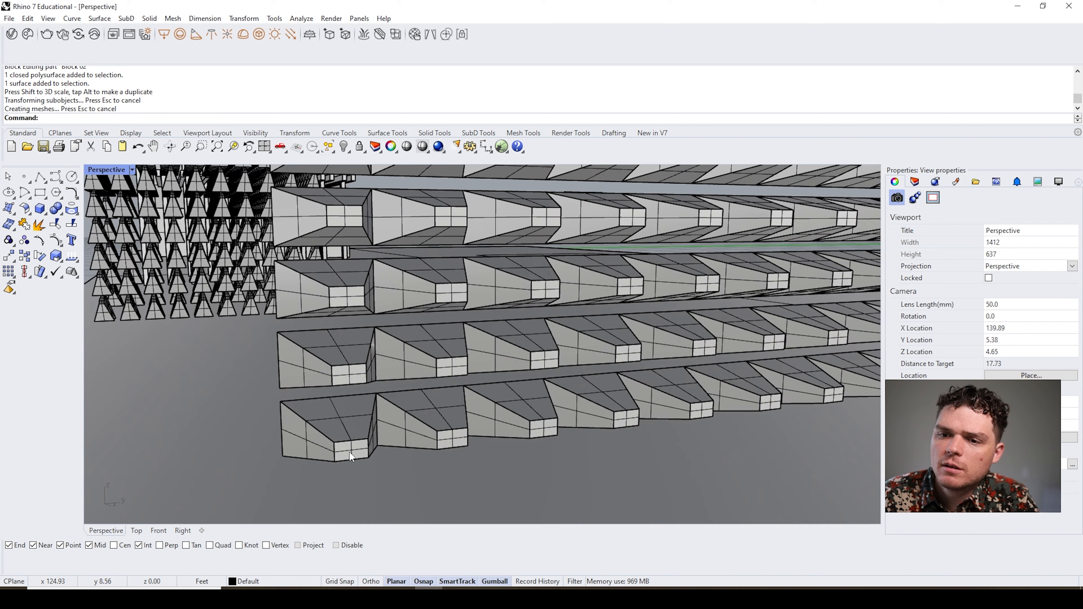
{"action": "left_click", "coordinate": [352, 452]}
{"action": "double_click", "coordinate": [348, 443]}
{"action": "left_click", "coordinate": [351, 450], "text": "ctrl+shift"}
{"action": "left_click_drag", "start_coordinate": [351, 389], "coordinate": [351, 387]}
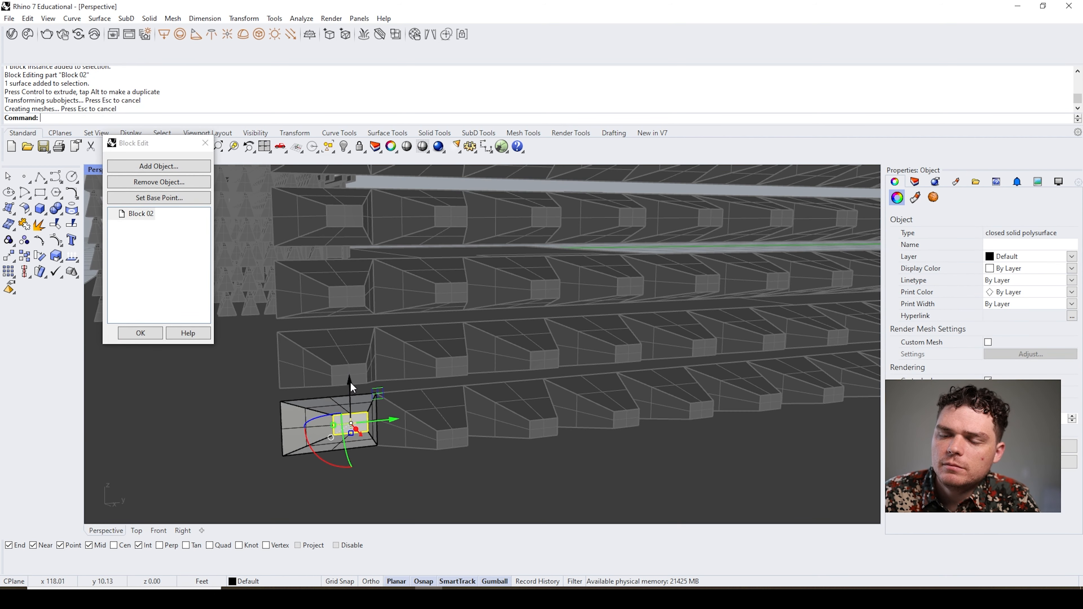
{"action": "left_click", "coordinate": [143, 334]}
- Reopen the tapered lower corner block for in-place editing
{"action": "left_click", "coordinate": [353, 427]}
{"action": "double_click", "coordinate": [352, 427]}
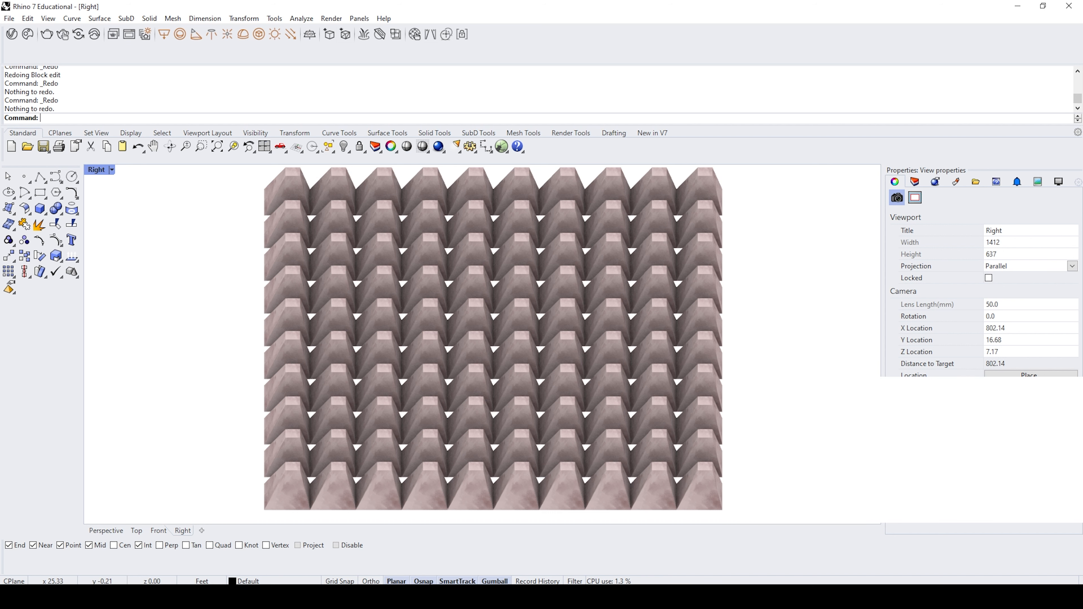
- Switch to the Firefox window showing the "00. Introduction" Rhino video
{"action": "mouse_move", "coordinate": [291, 597]}
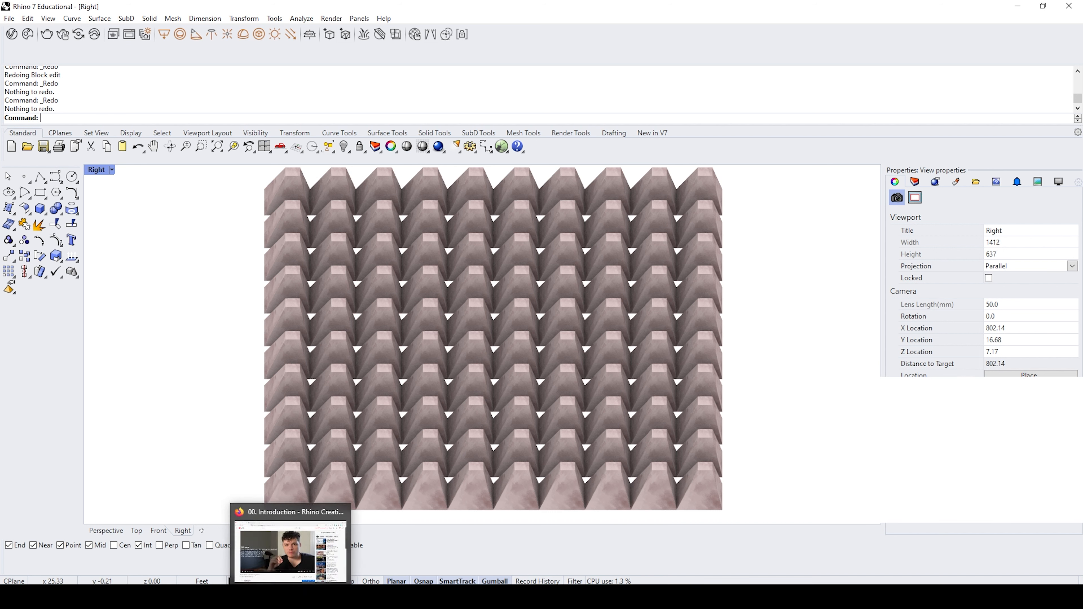